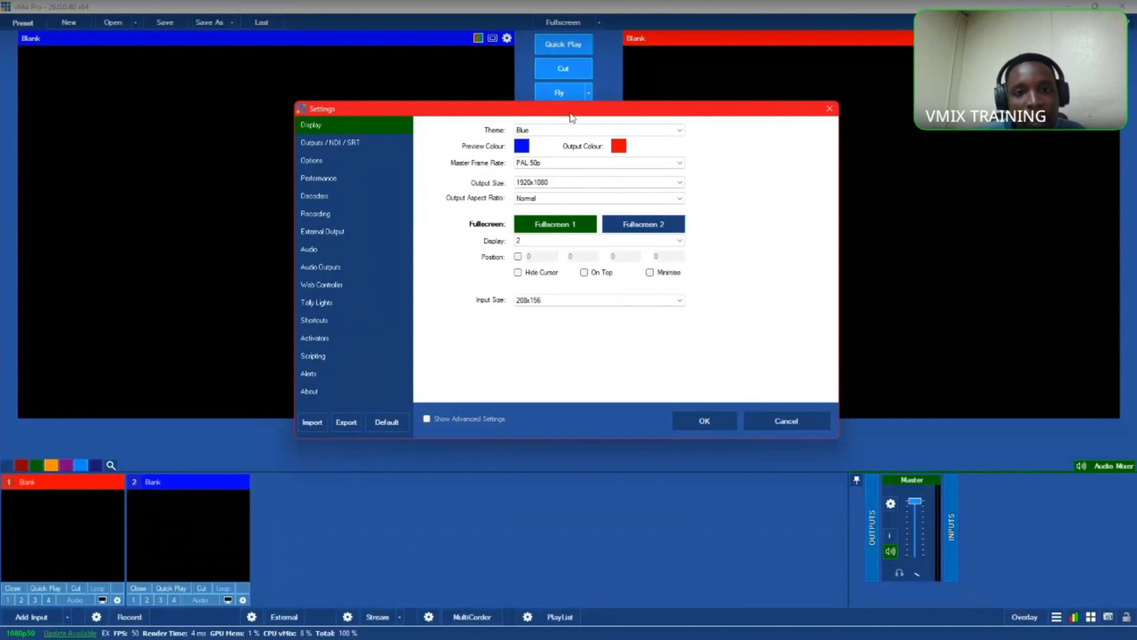
Step: Try the Charcoal7 and Charcoal8 themes in the display settings and return the theme to Blue
left_click_drag(574, 105, 573, 149)
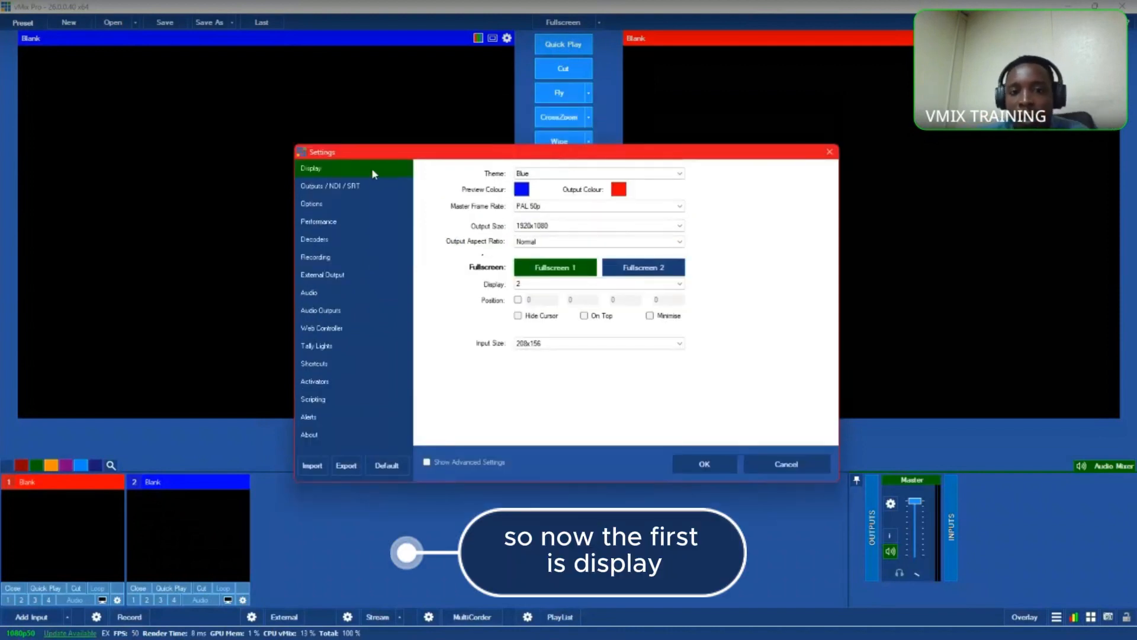
left_click(563, 172)
left_click(561, 189)
left_click(563, 172)
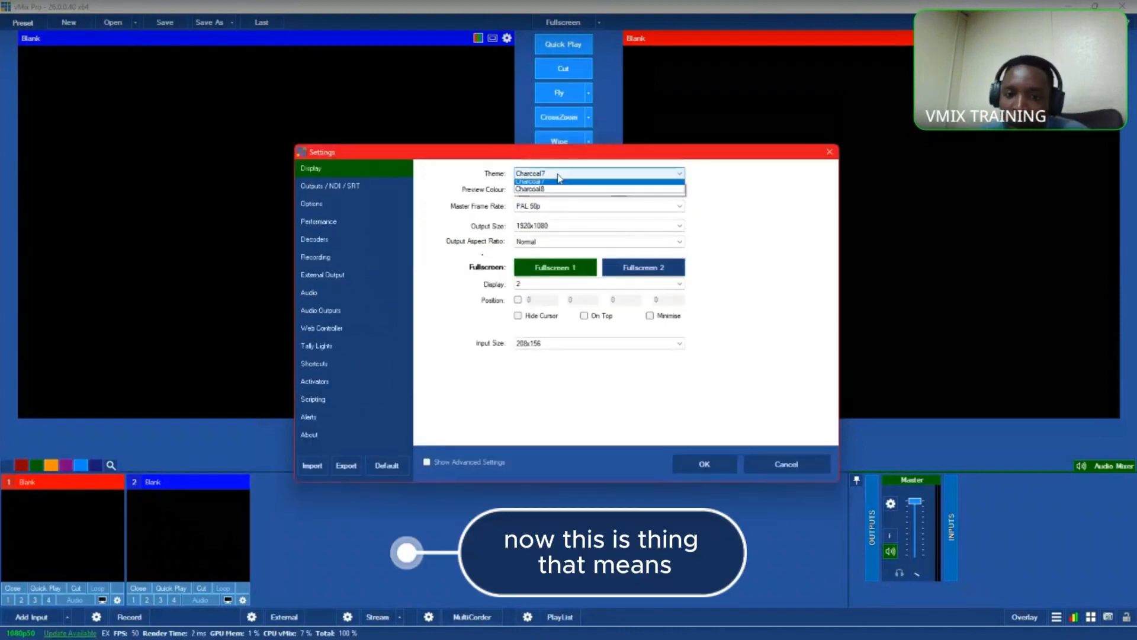
left_click(550, 202)
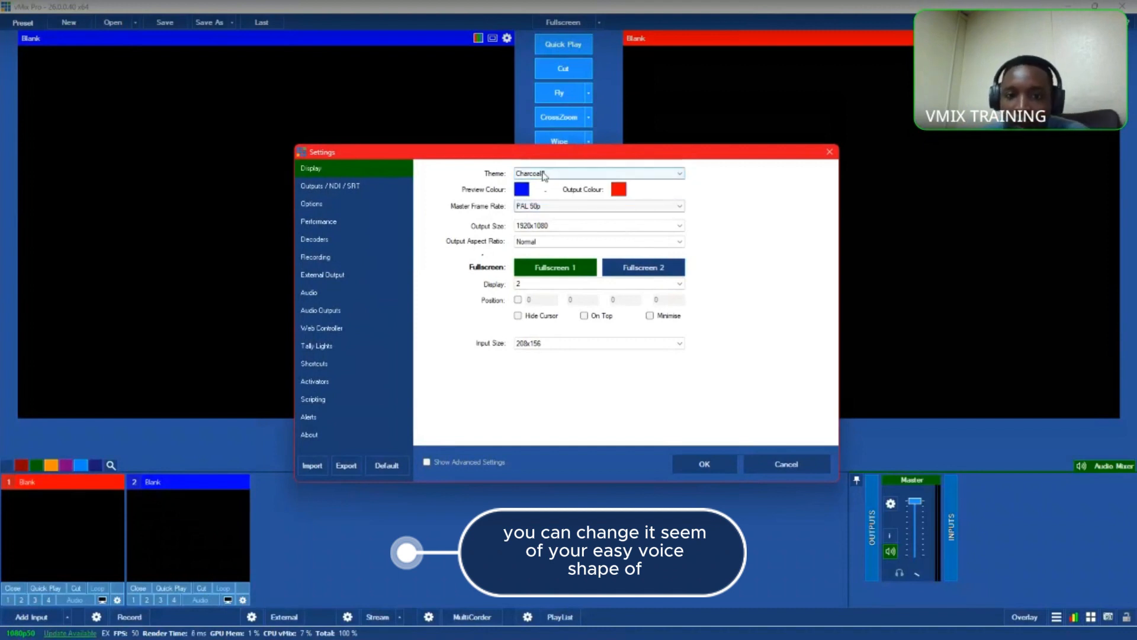
left_click(550, 173)
left_click(542, 189)
left_click(540, 175)
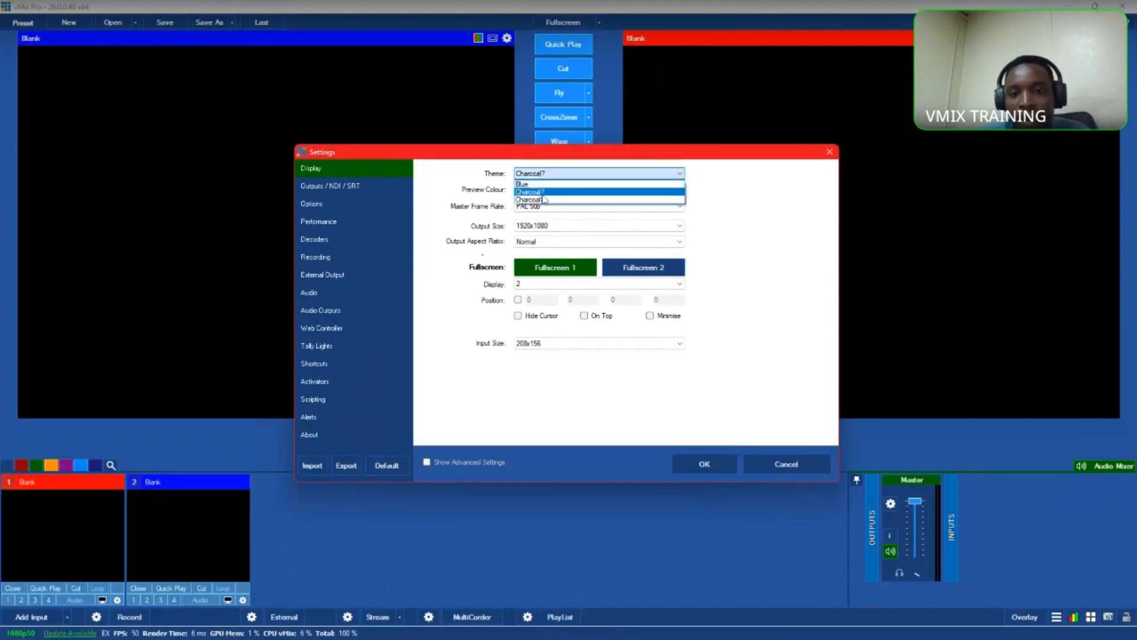
left_click(542, 191)
left_click(541, 175)
left_click(542, 184)
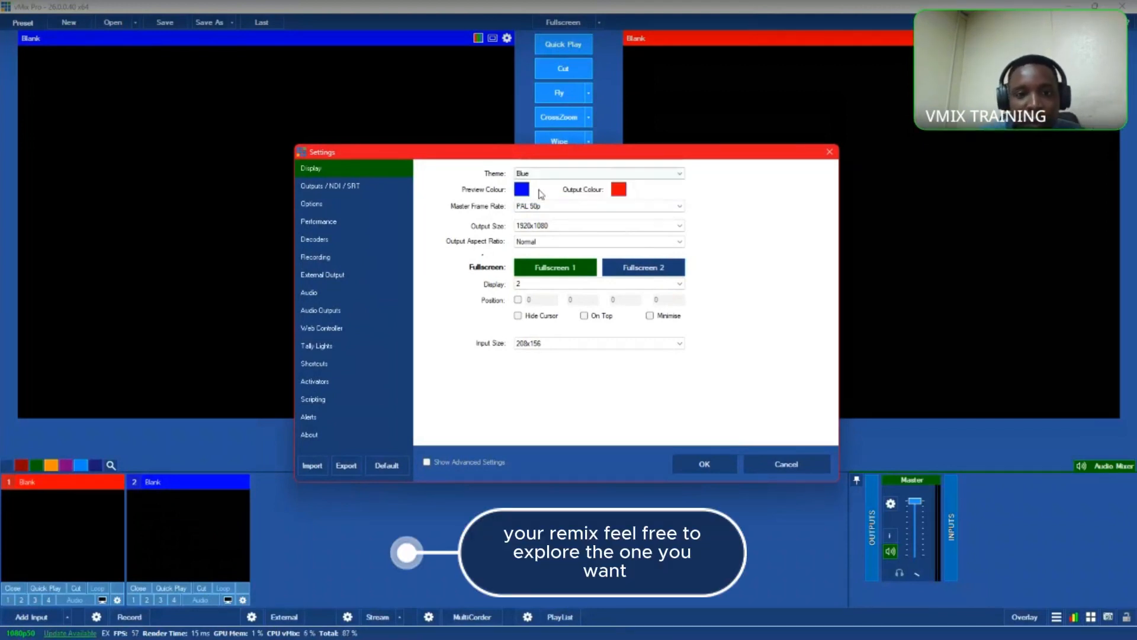
left_click(540, 175)
left_click(539, 192)
left_click(541, 173)
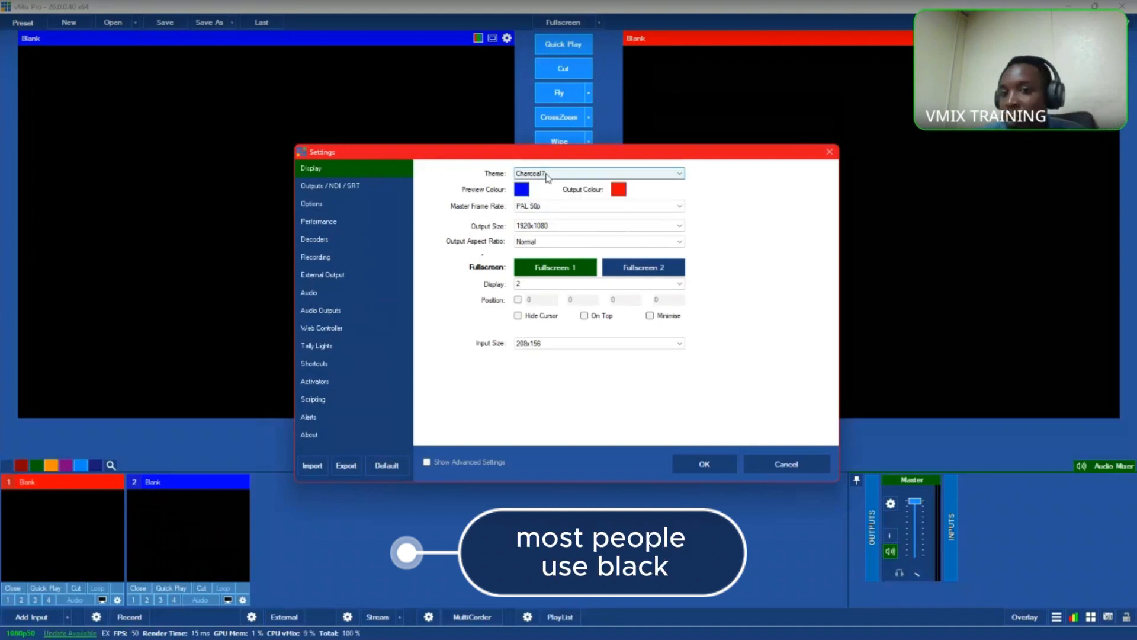
left_click(541, 199)
left_click(543, 175)
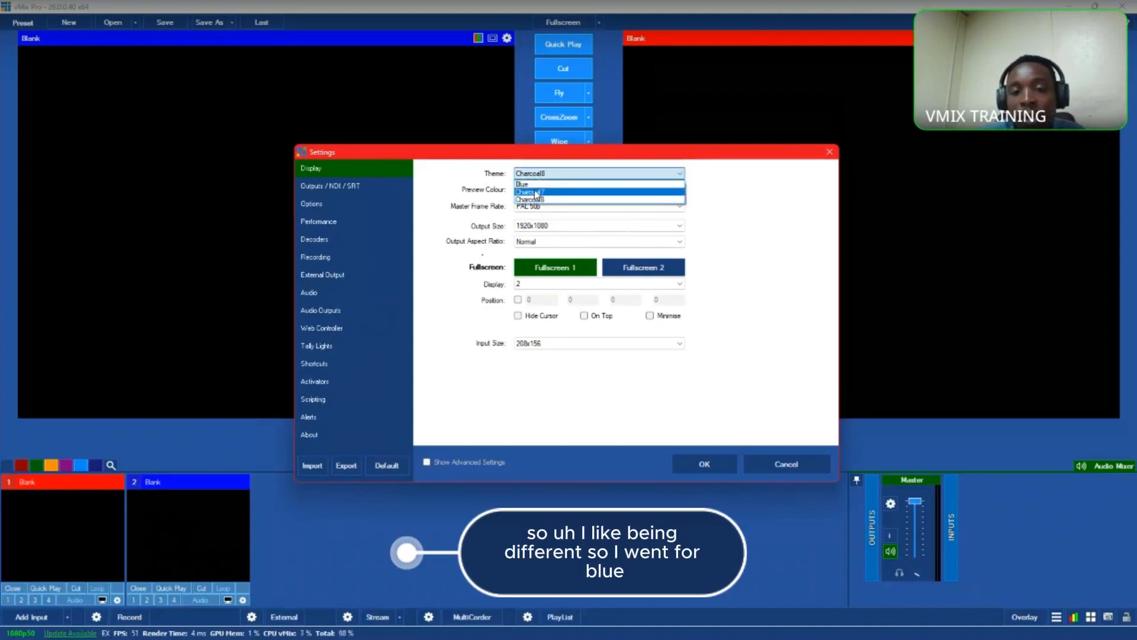
left_click(531, 185)
left_click(541, 173)
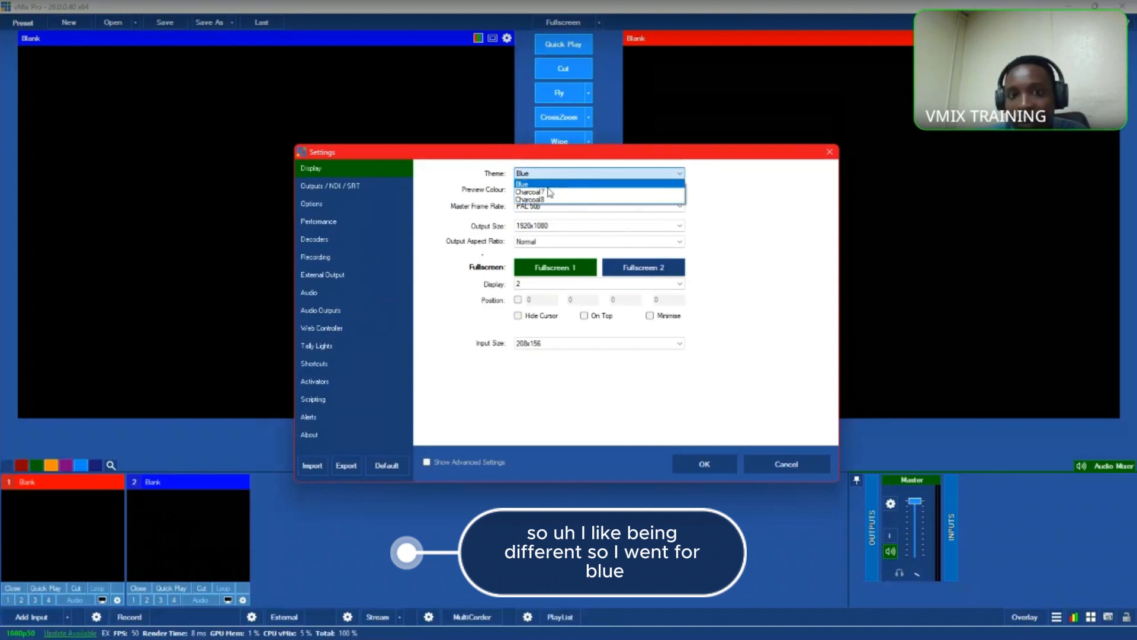
left_click(545, 185)
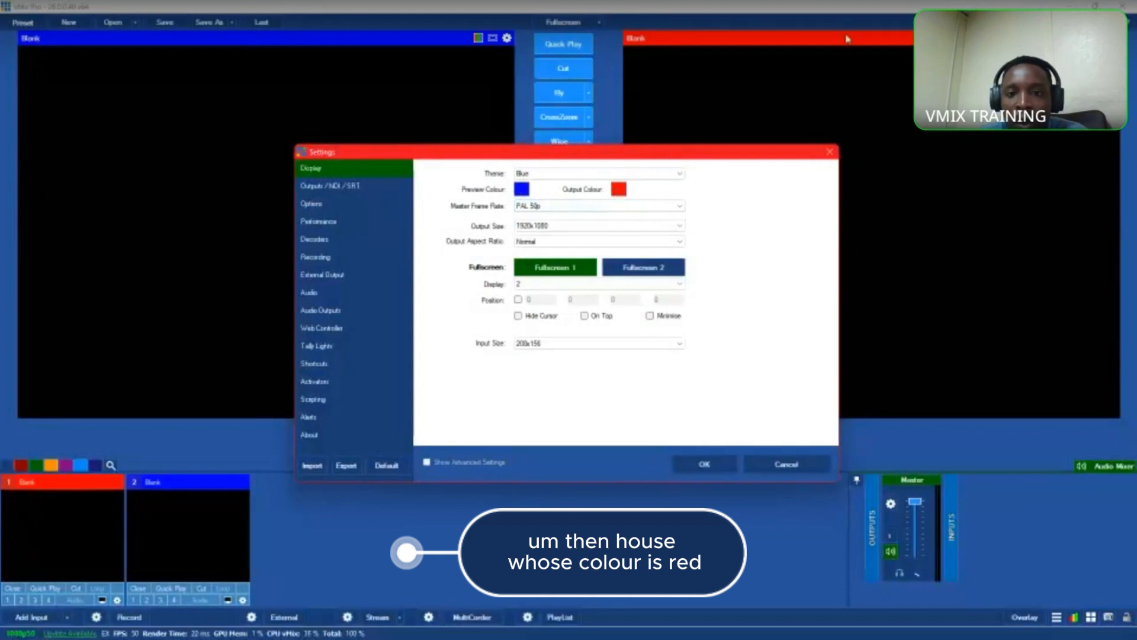
Step: Change the output colour in the display settings to the bright pink basic colour
left_click(621, 191)
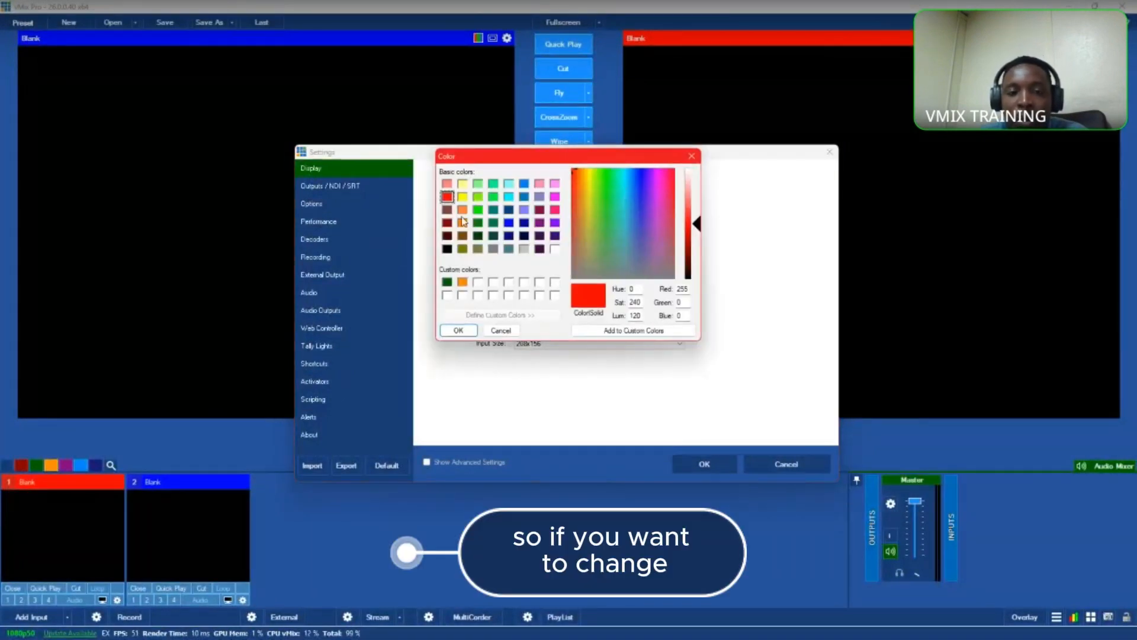
left_click(462, 209)
left_click(447, 222)
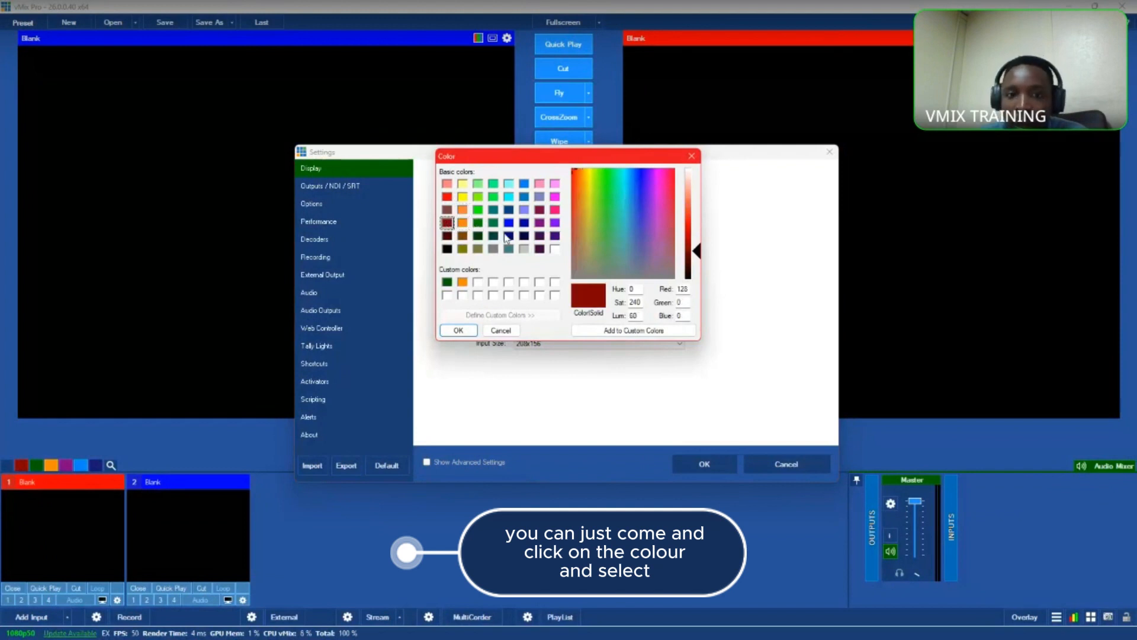
left_click(556, 210)
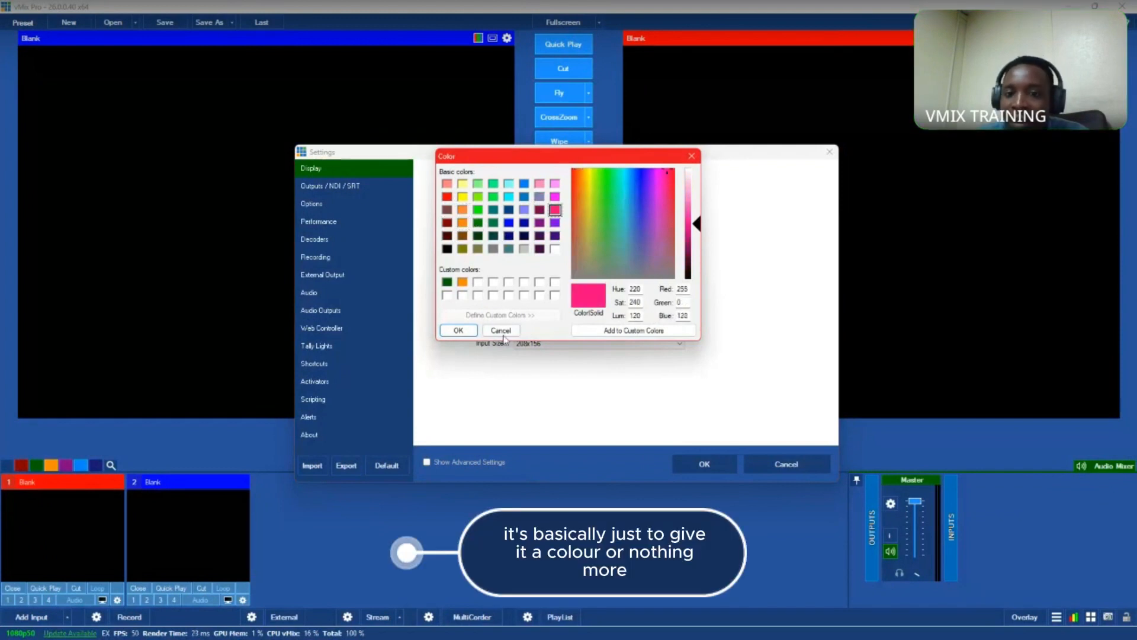
left_click(458, 330)
Step: Change the preview colour to the bright green basic colour (red 0, green 255, blue 0)
left_click(522, 189)
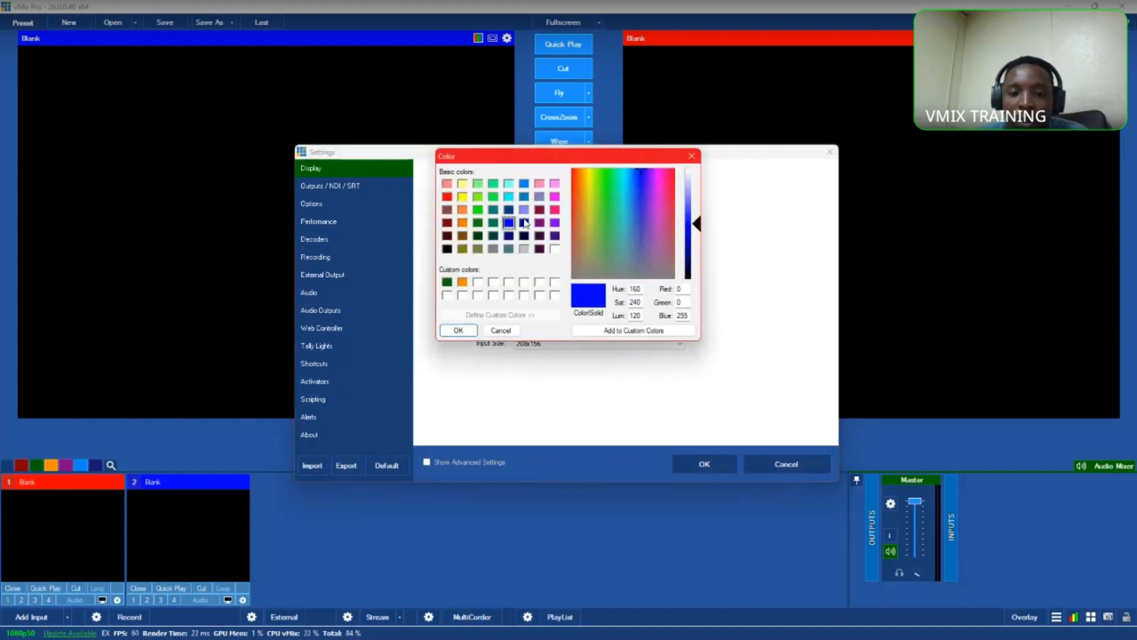
left_click(493, 196)
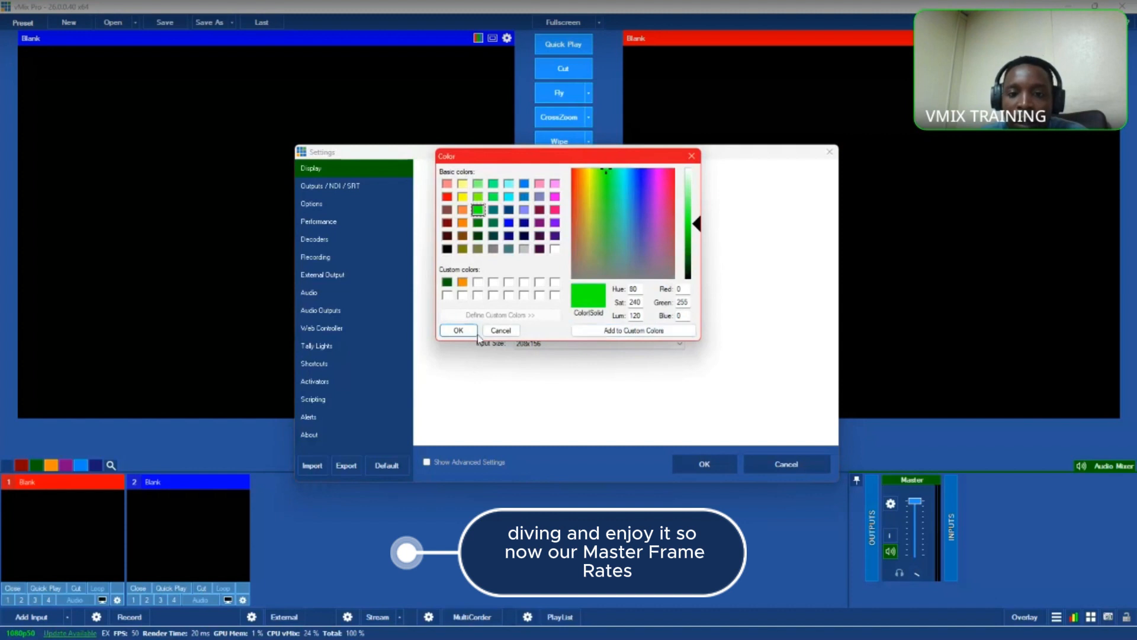
left_click(458, 330)
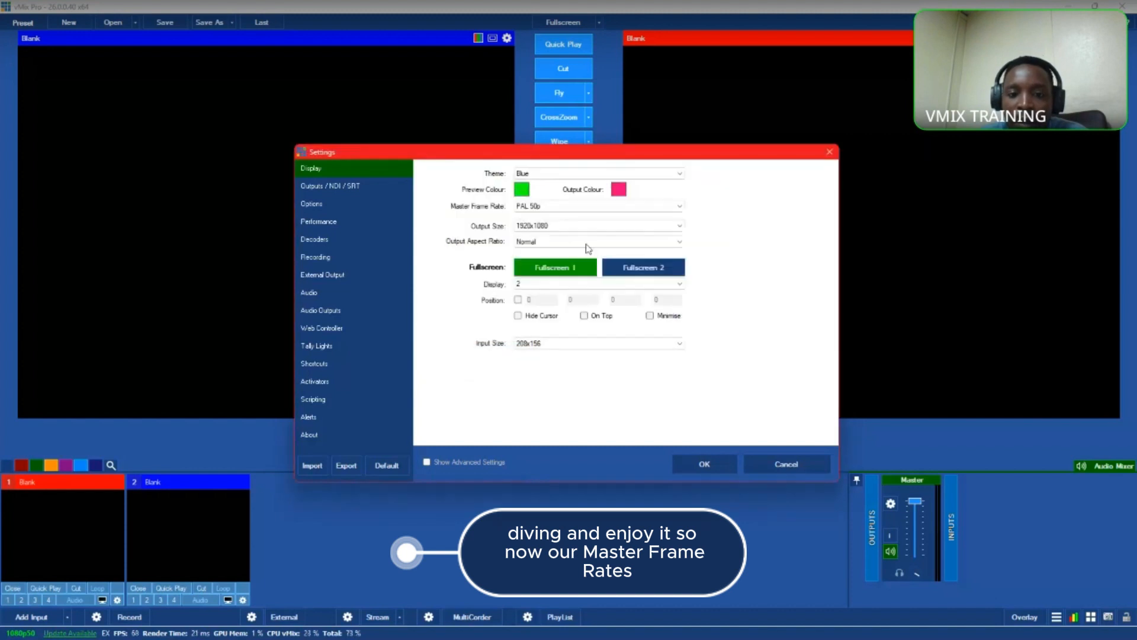
Step: Set the master frame rate to NTSC 60p and choose 1920x1080 as the output size
left_click(551, 207)
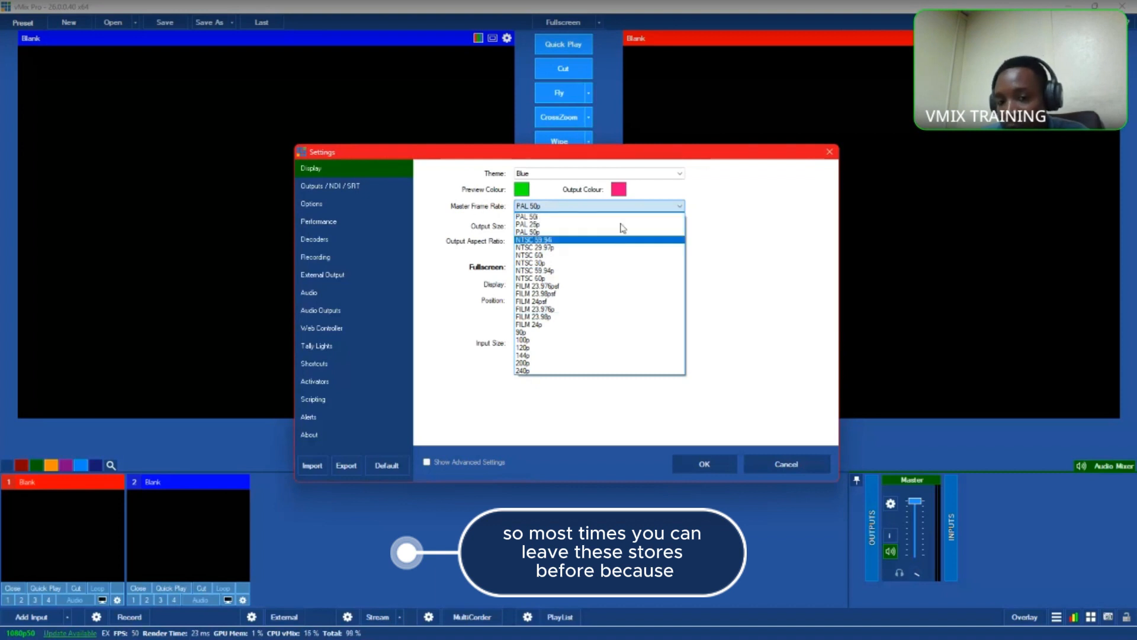
left_click(548, 278)
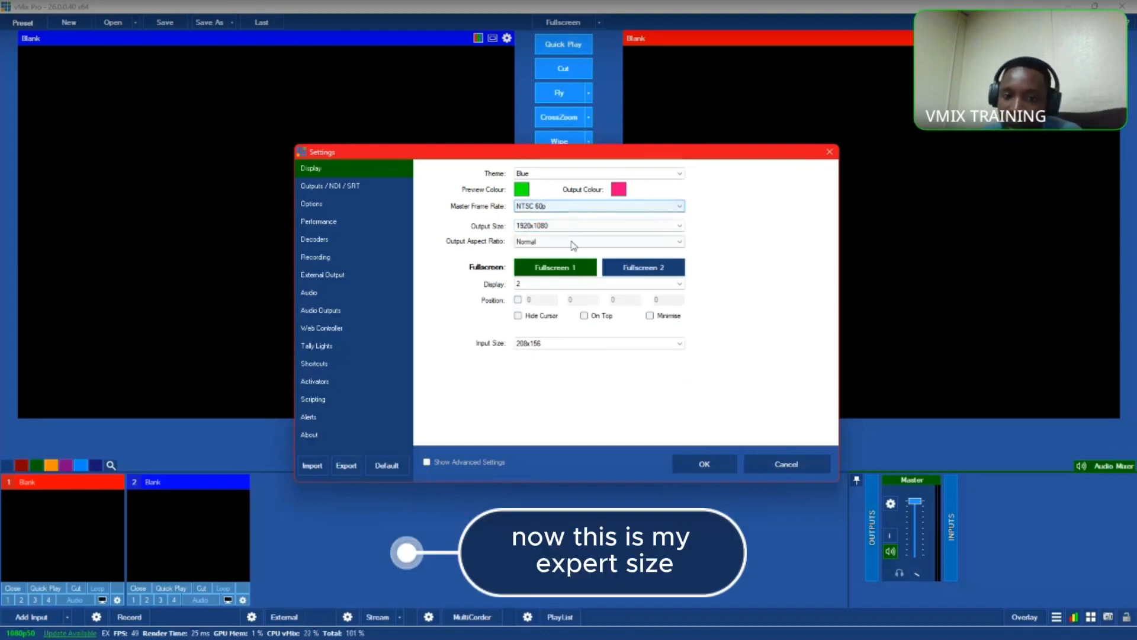
left_click(551, 227)
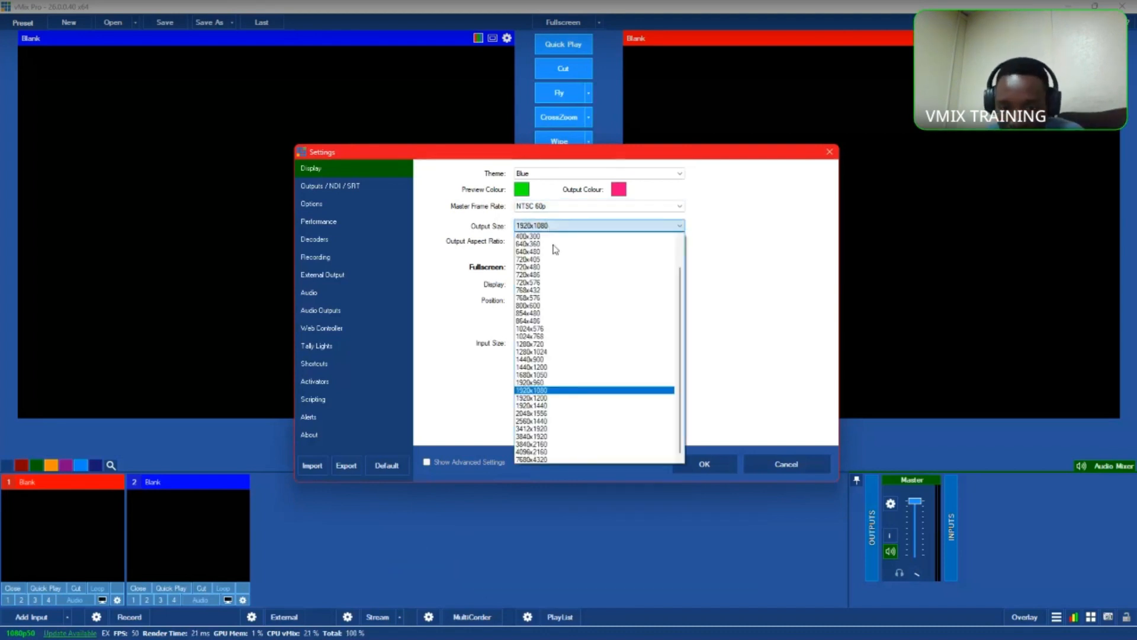
left_click(540, 389)
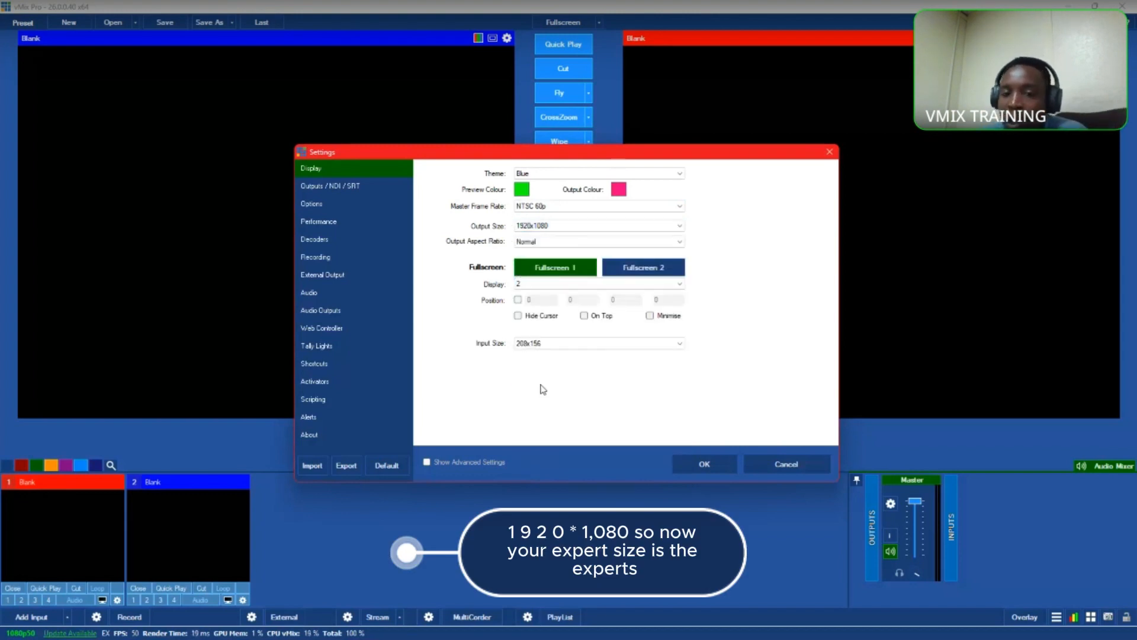
Step: Set the output aspect ratio to Widescreen in the display settings
left_click(578, 242)
left_click(579, 243)
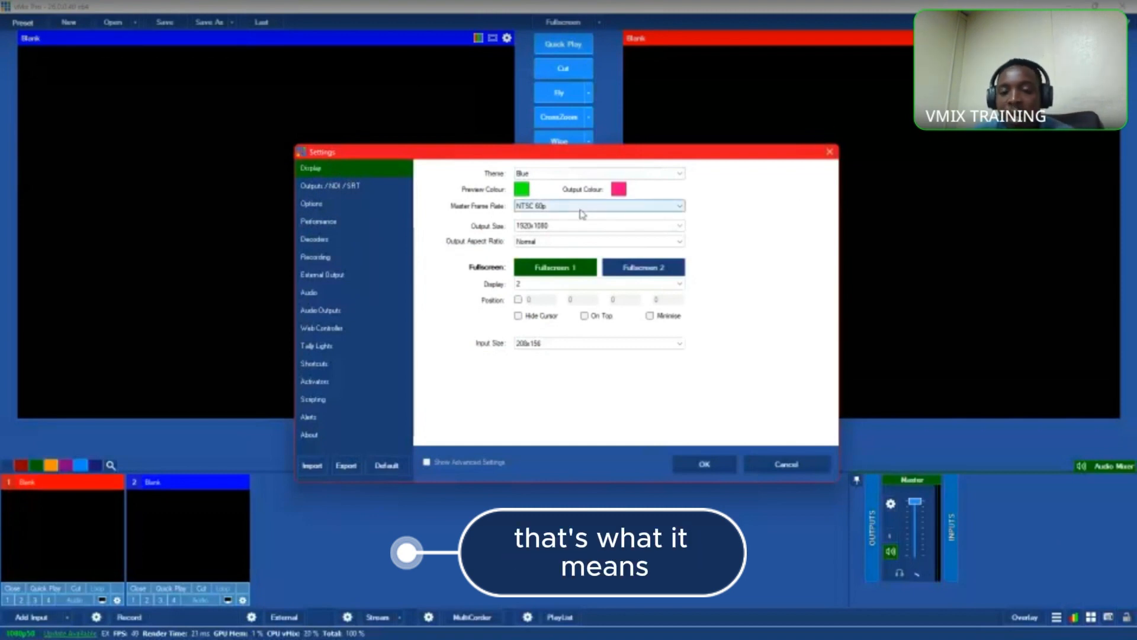
left_click(544, 240)
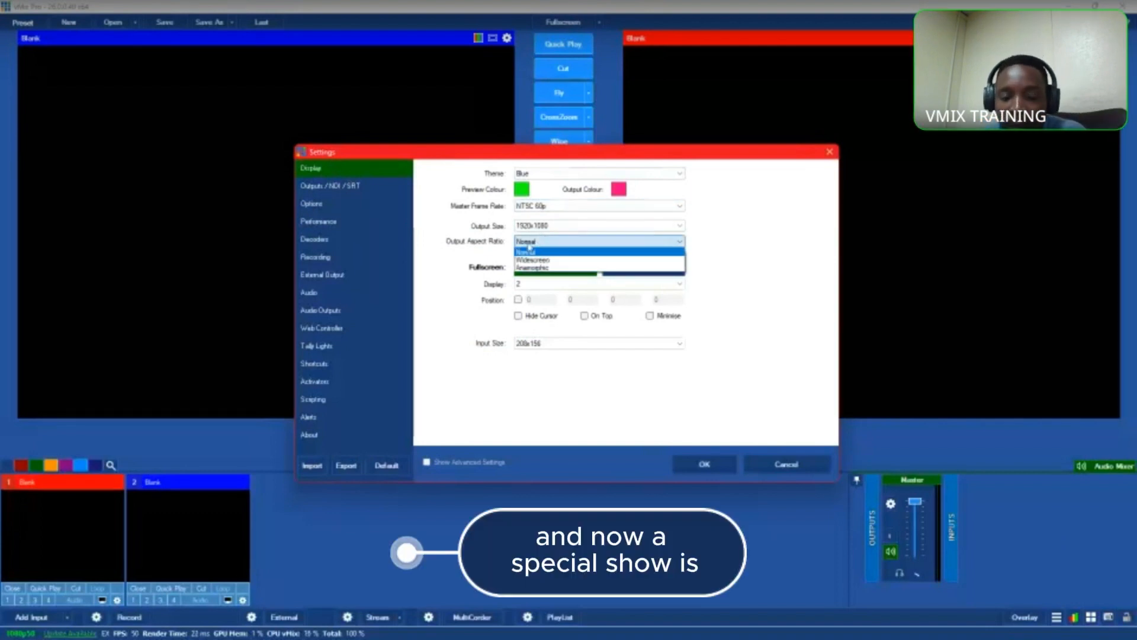
left_click(531, 251)
left_click(536, 241)
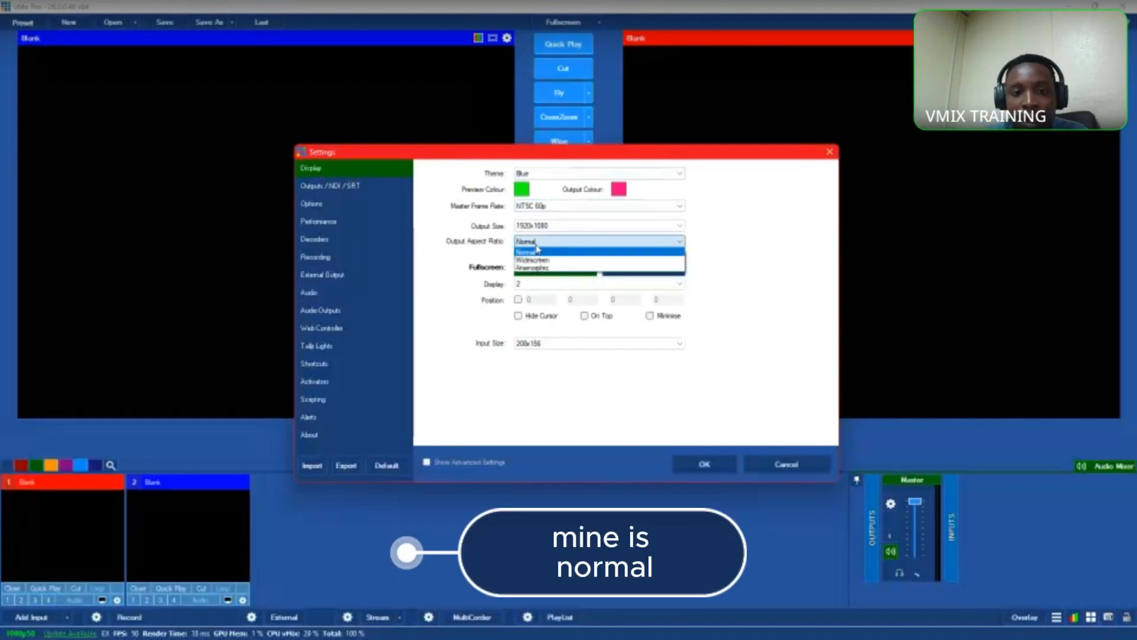
left_click(544, 260)
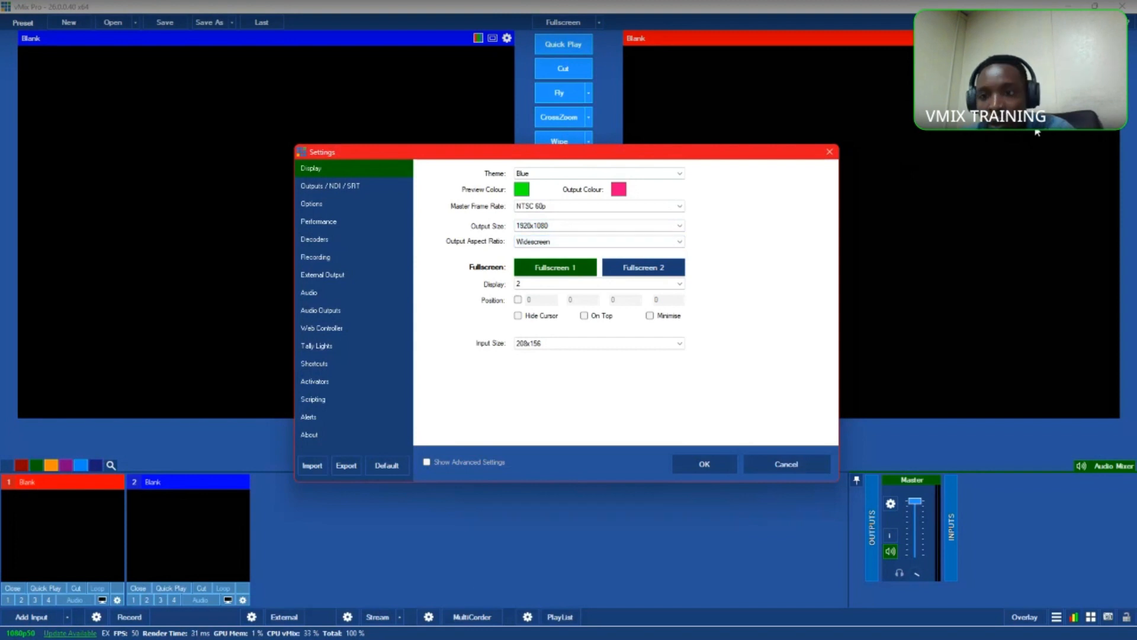
Step: Select the Fullscreen 1 output and assign it to display 2
left_click(545, 269)
left_click(545, 269)
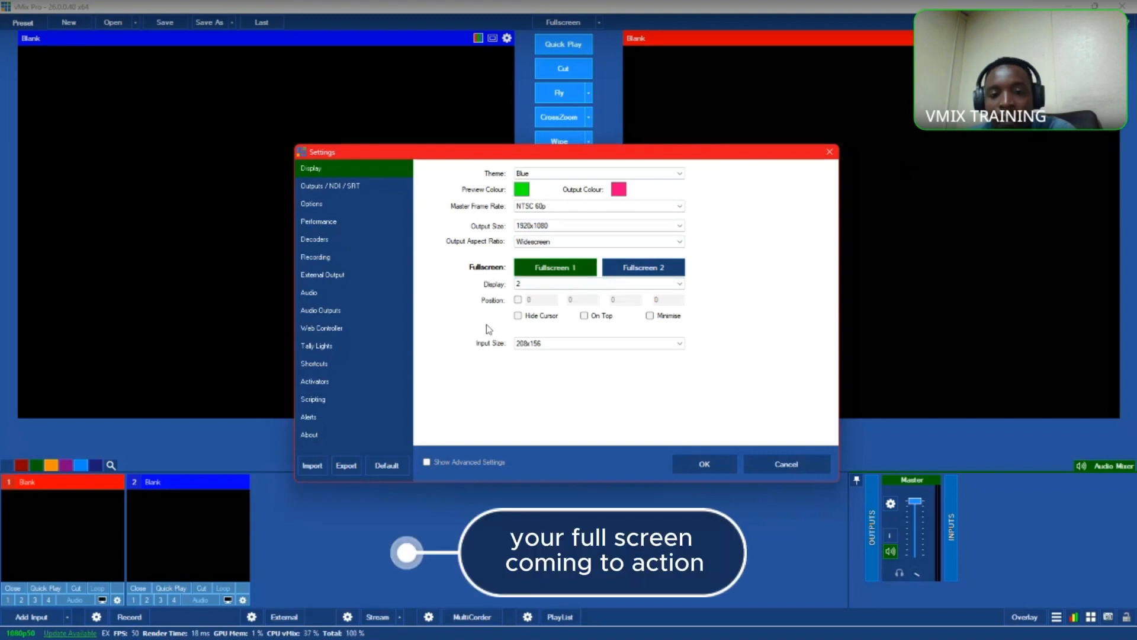
left_click(540, 284)
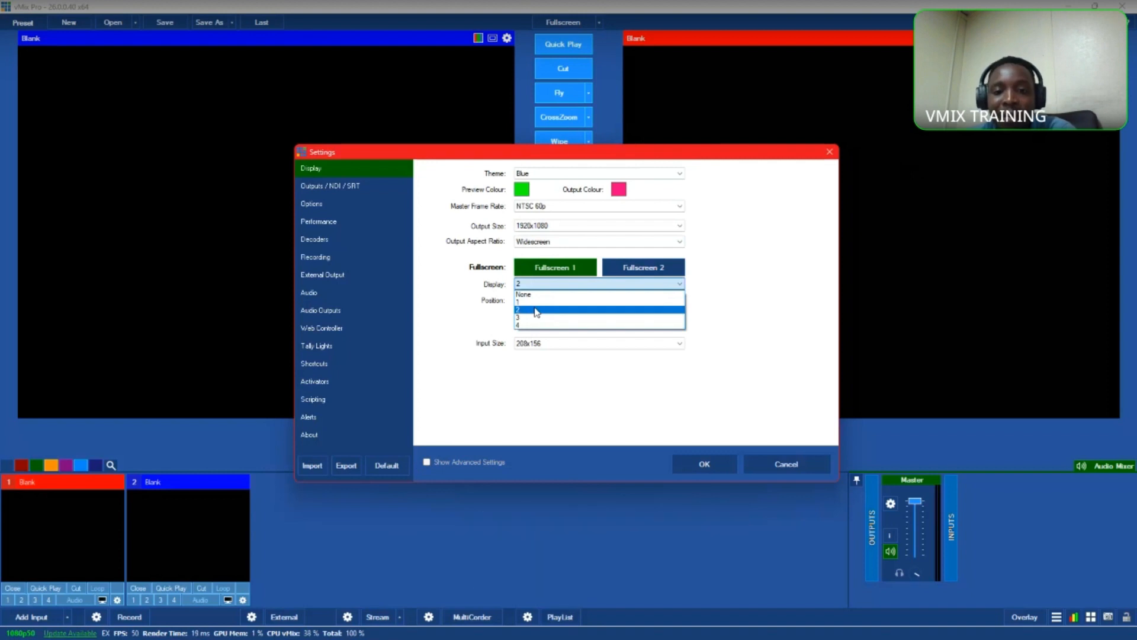
left_click(535, 310)
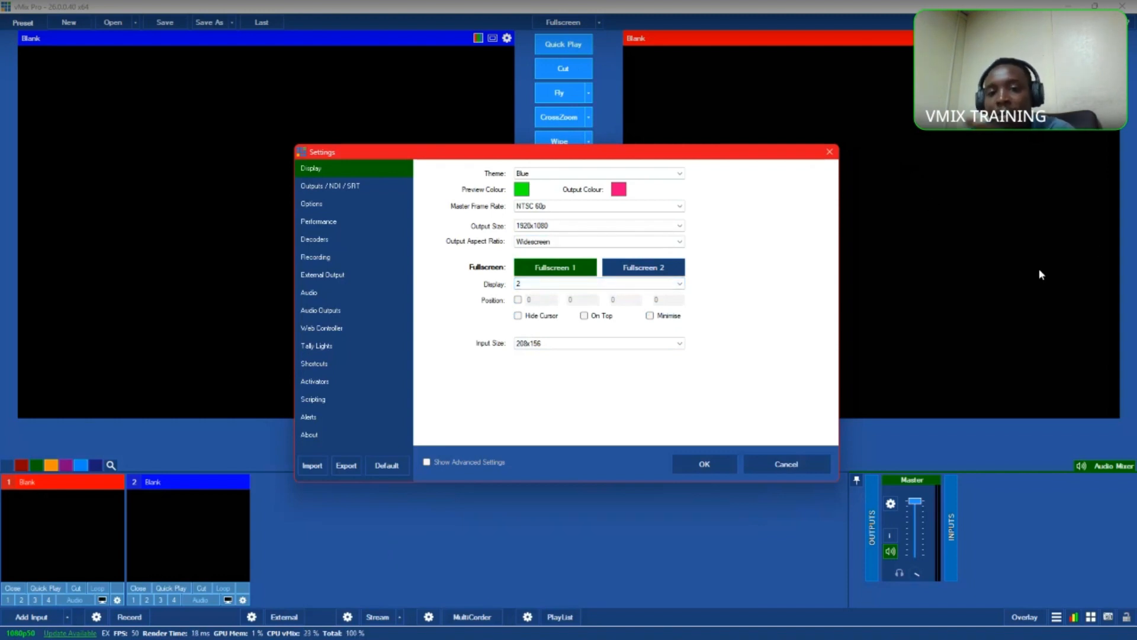
Step: Set the input size to 400x300 and enable the advanced settings, agreeing to continue
left_click(550, 349)
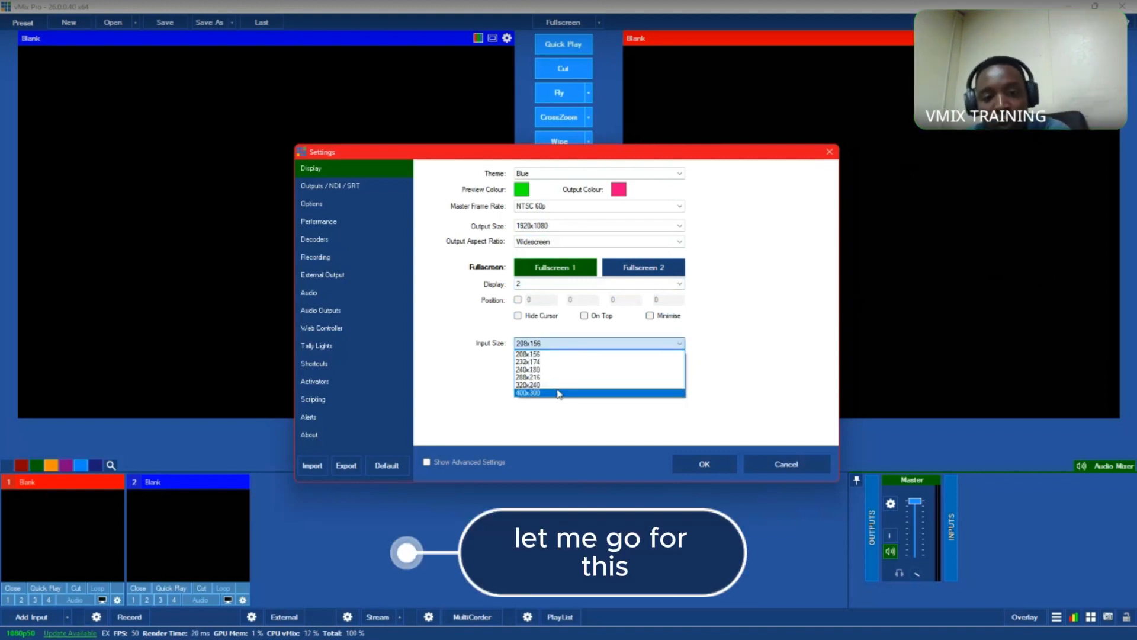
left_click(558, 394)
left_click(574, 345)
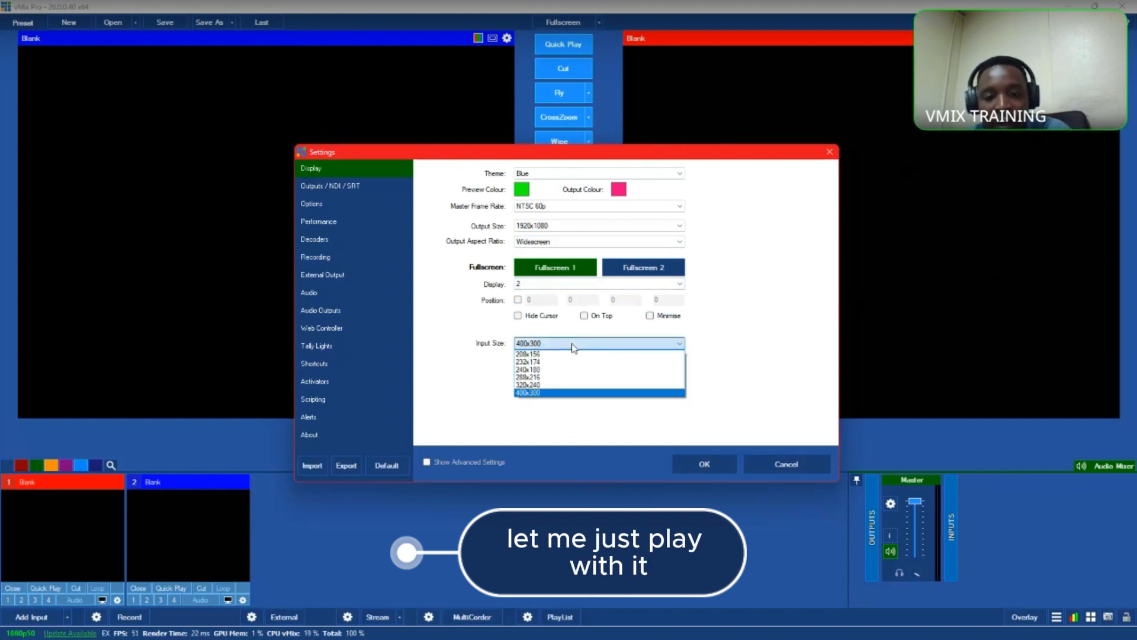
left_click(573, 347)
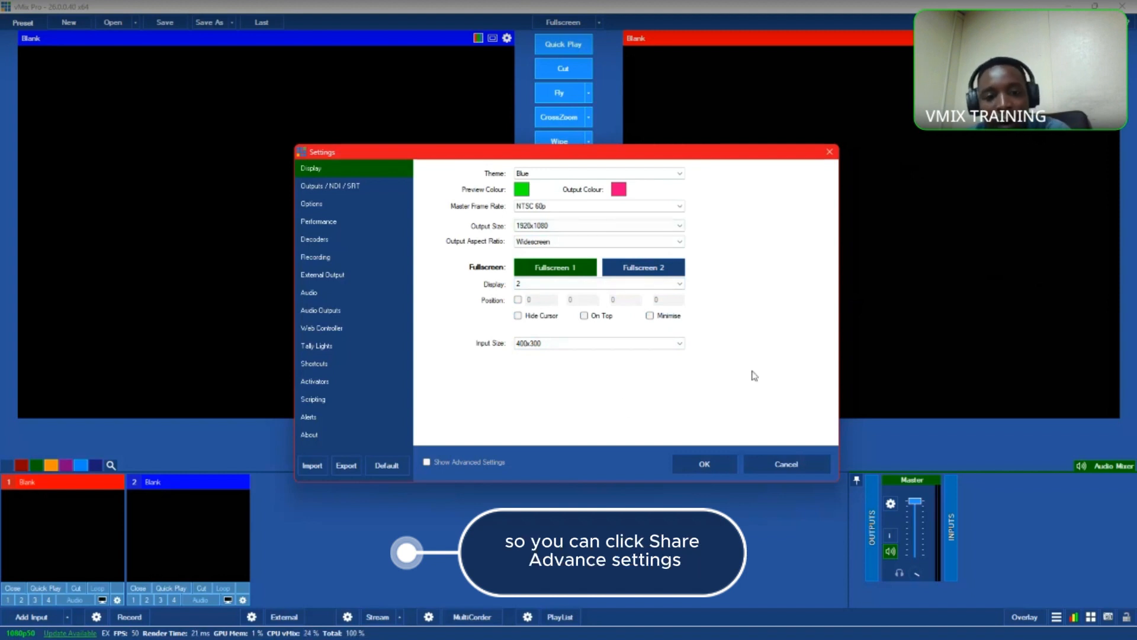
left_click(489, 468)
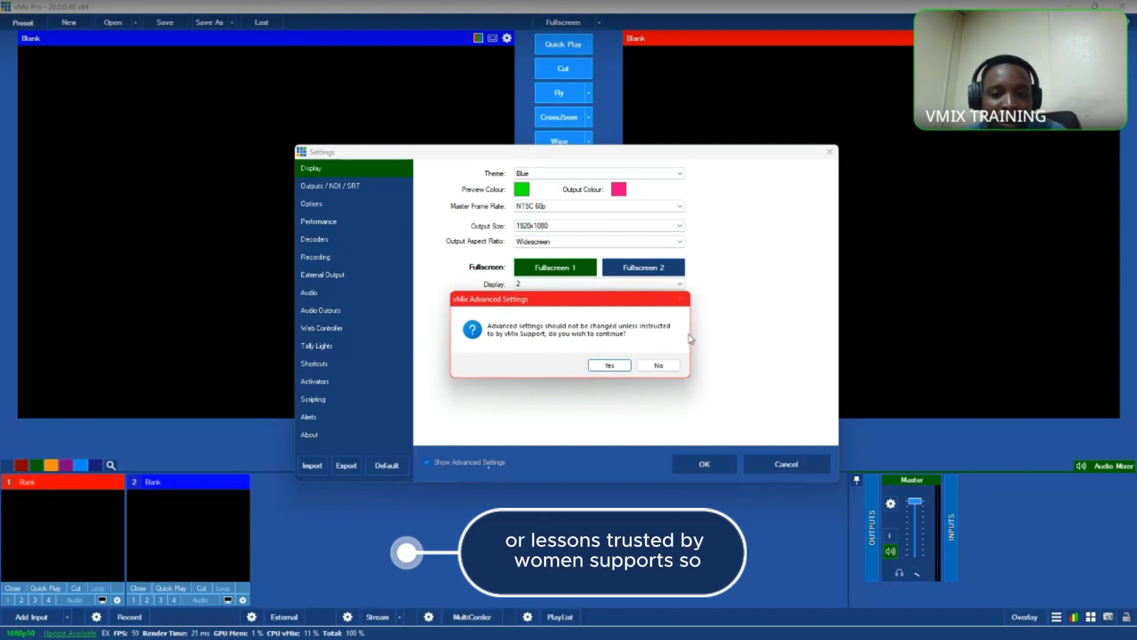
left_click(623, 366)
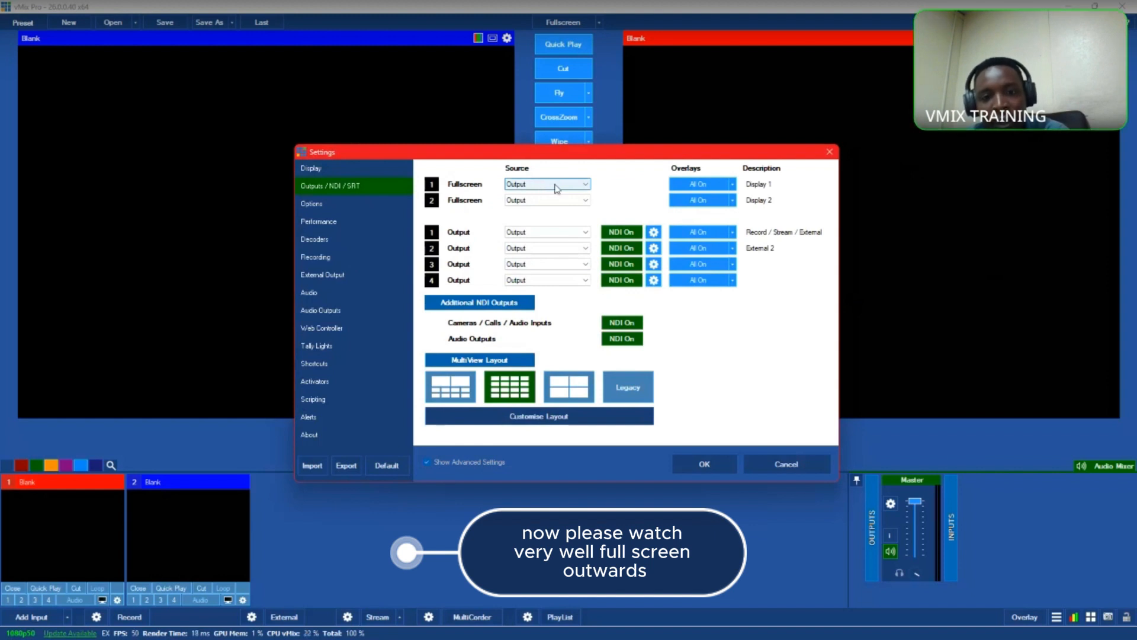
Step: Examine the source choices for both fullscreen outputs and the overlay options of Fullscreen 1 in the Outputs / NDI / SRT settings
left_click(557, 188)
left_click(556, 188)
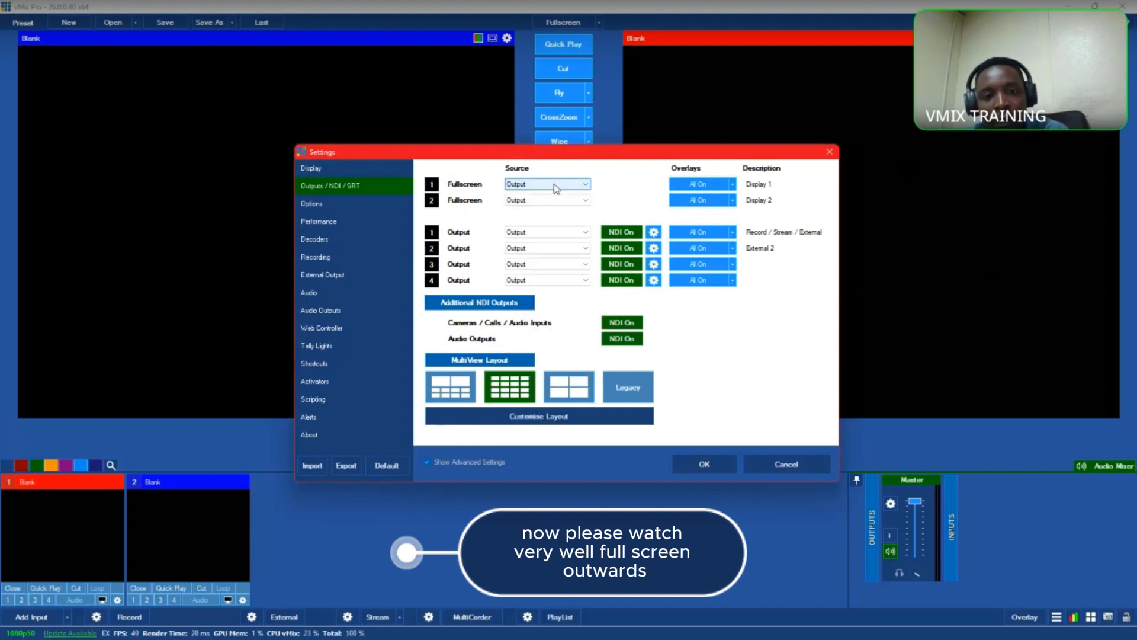
left_click(735, 185)
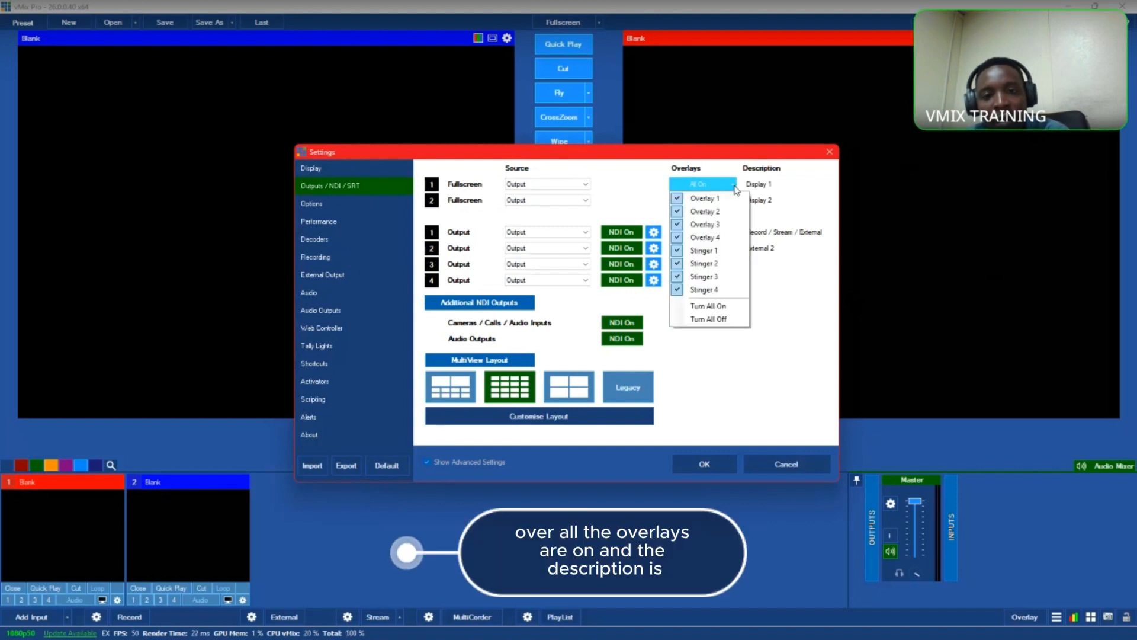
left_click(772, 187)
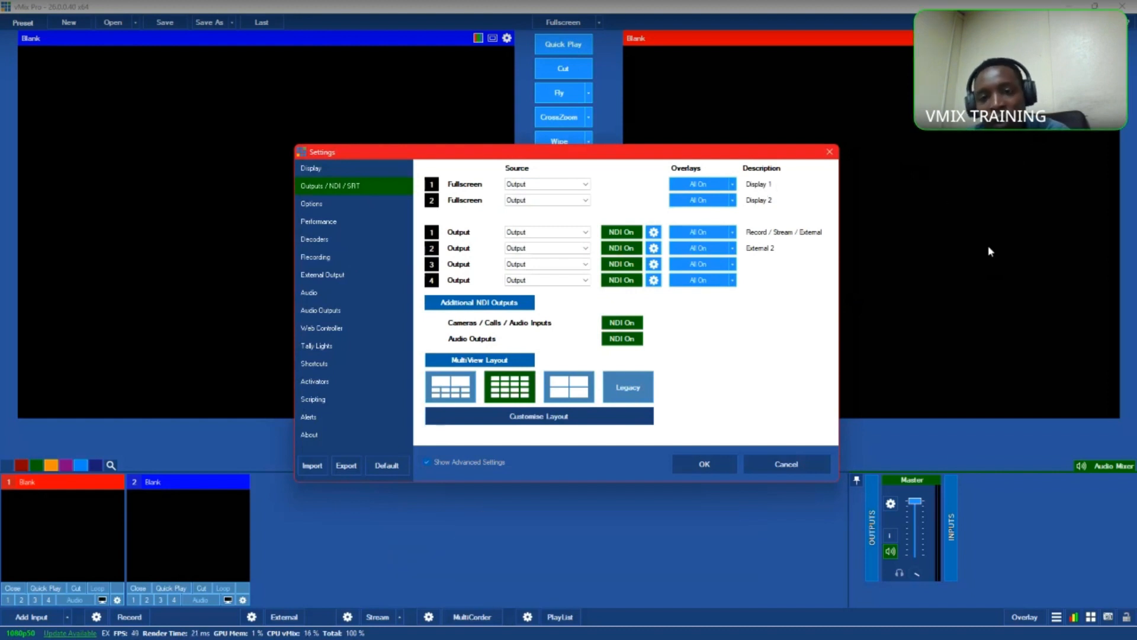
left_click(550, 200)
left_click(553, 199)
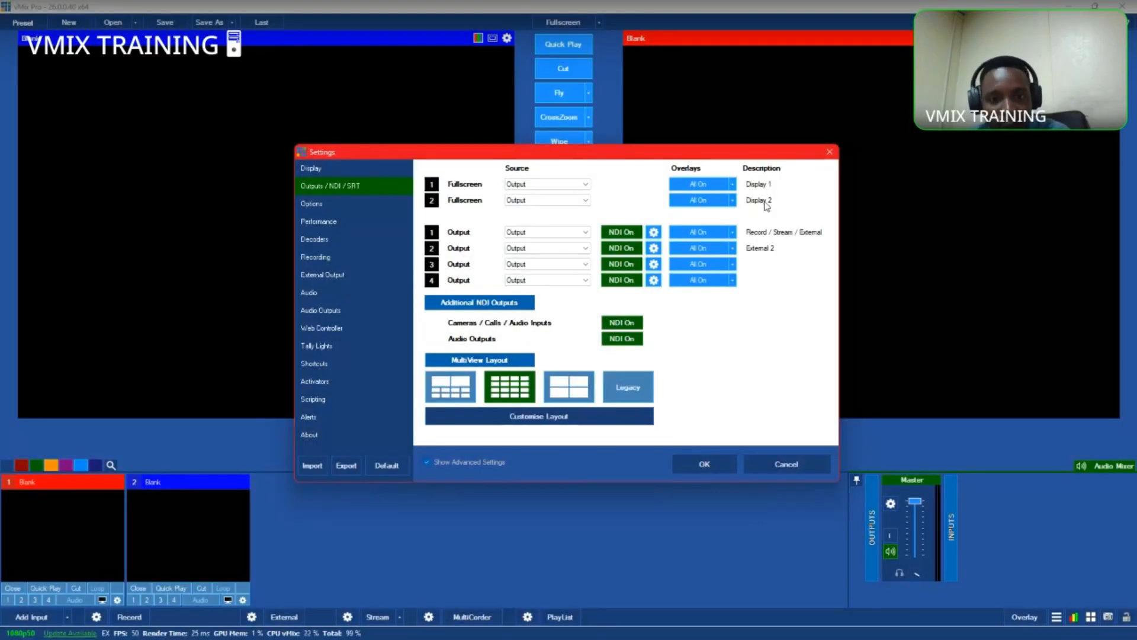
Step: Examine the source choices for Outputs 1 to 4 in the Outputs / NDI / SRT settings
left_click(548, 232)
left_click(549, 247)
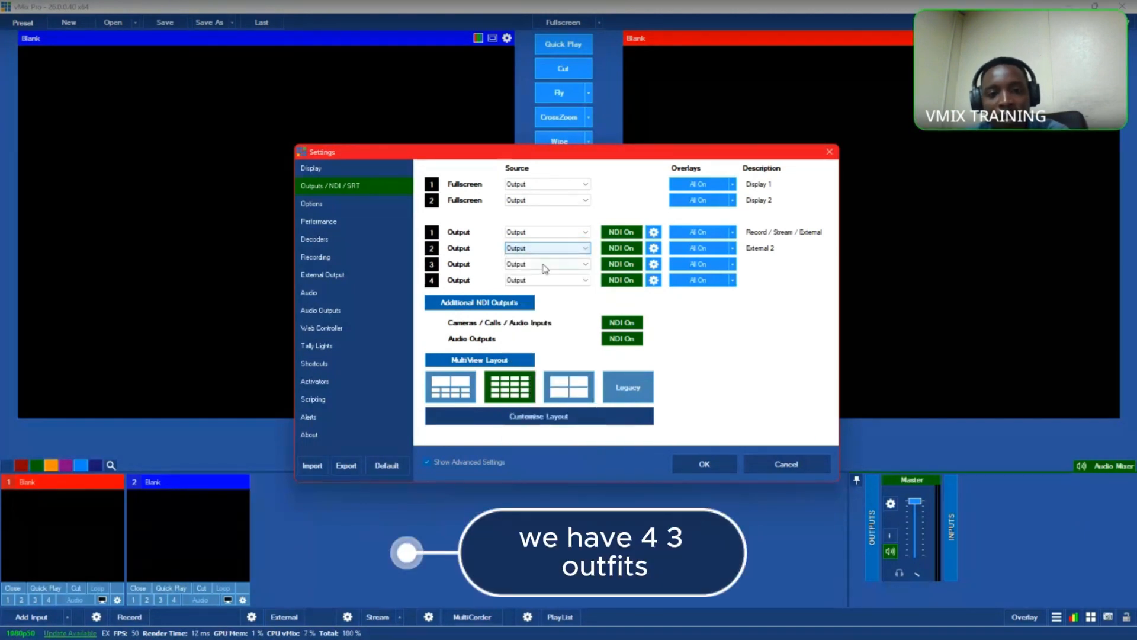
left_click(548, 263)
left_click(542, 274)
left_click(546, 279)
left_click(548, 282)
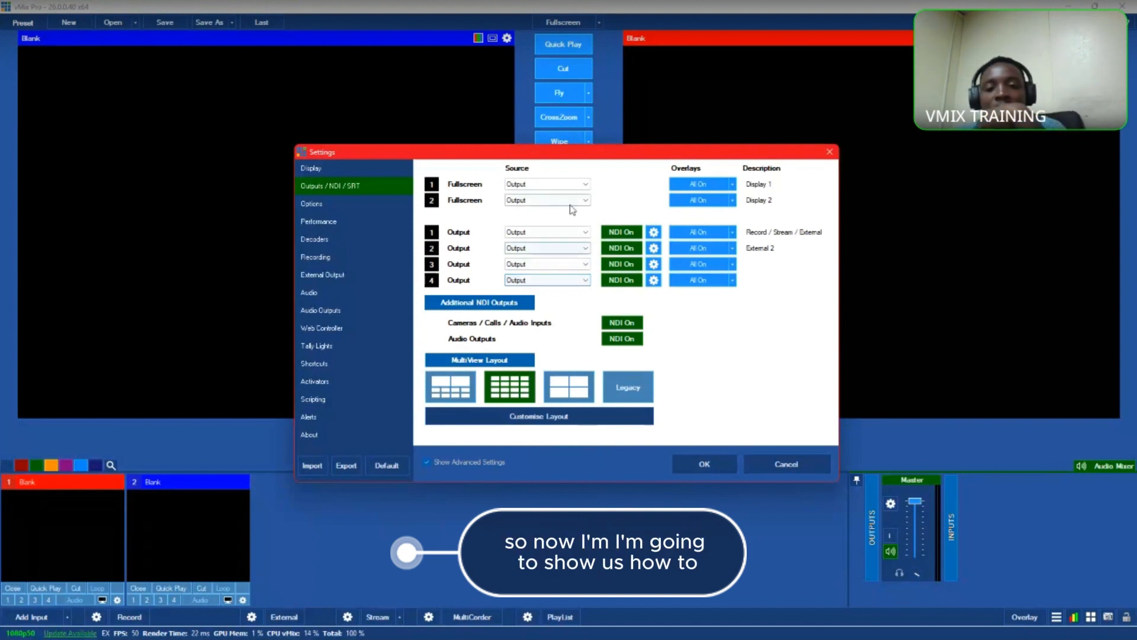
Step: Open the settings of Output 1, check its audio channel choices and set its resolution to HD1080
left_click(653, 232)
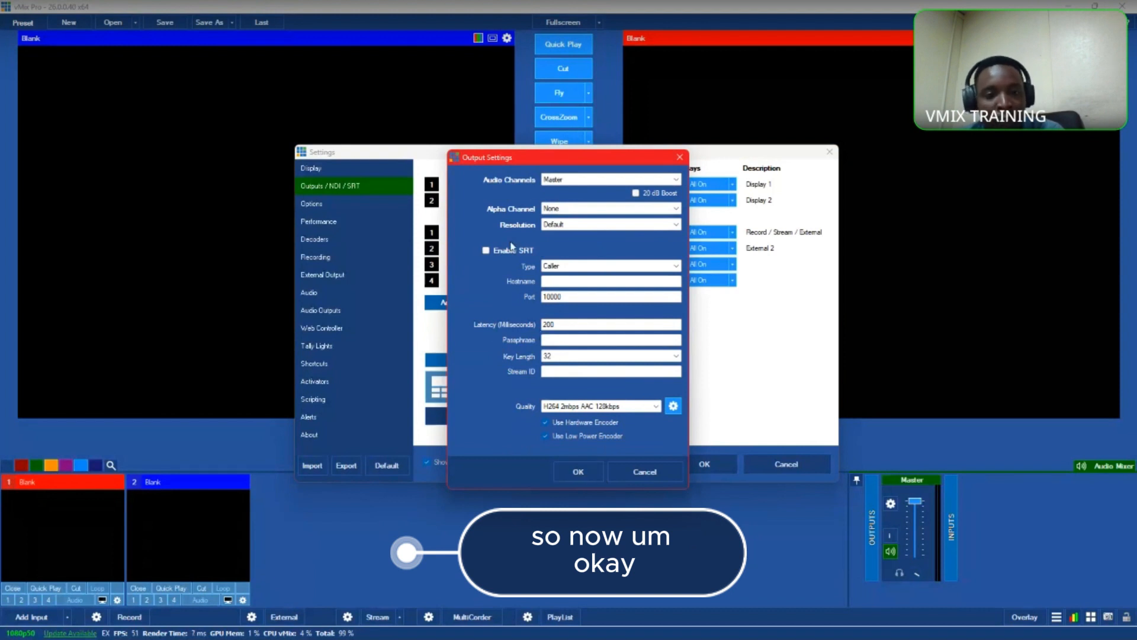
left_click(567, 470)
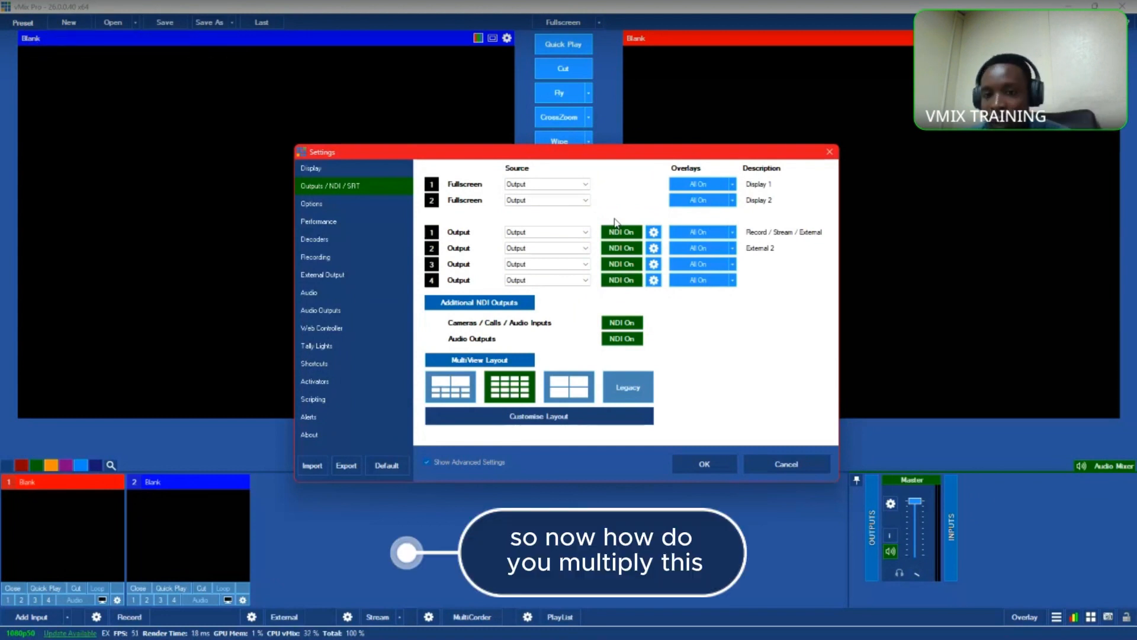
left_click(655, 236)
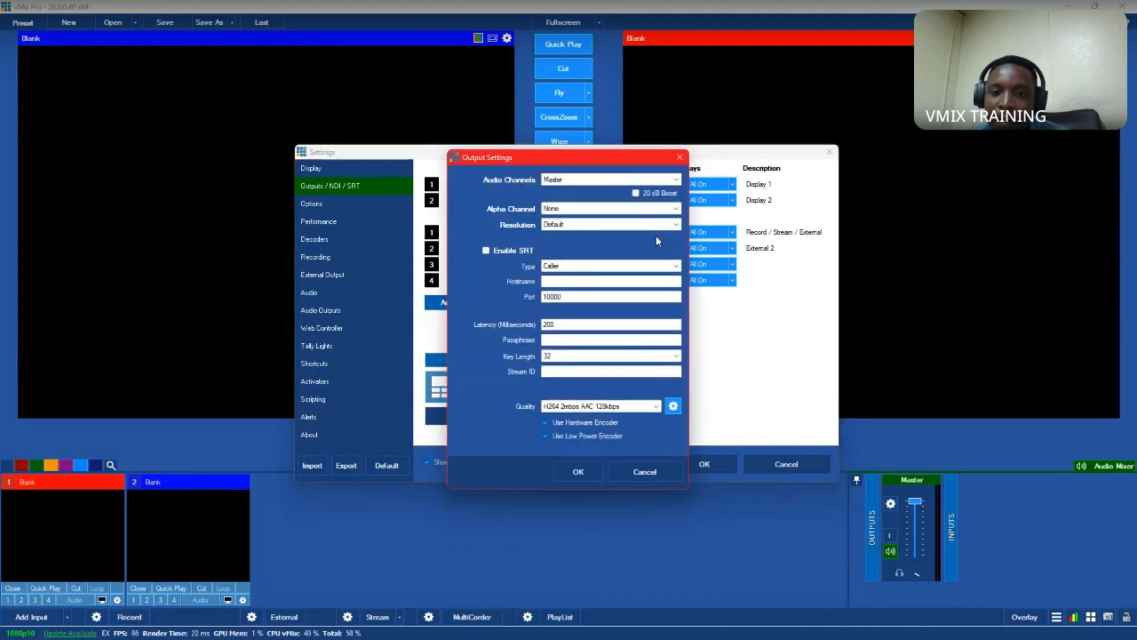
left_click(567, 180)
left_click(567, 179)
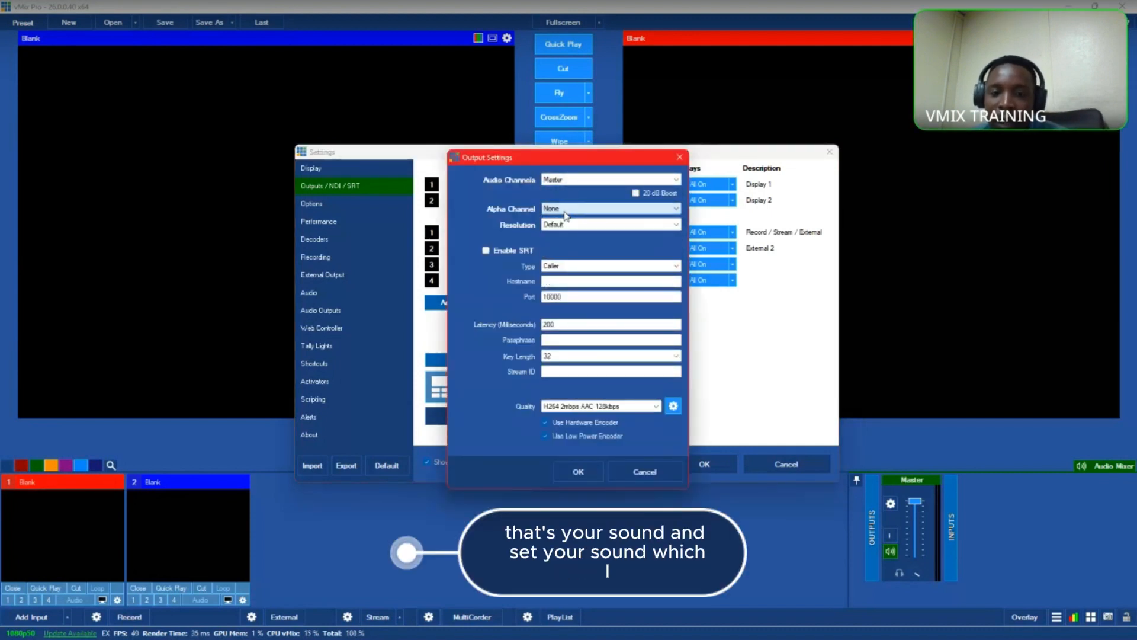
left_click(569, 224)
left_click(571, 230)
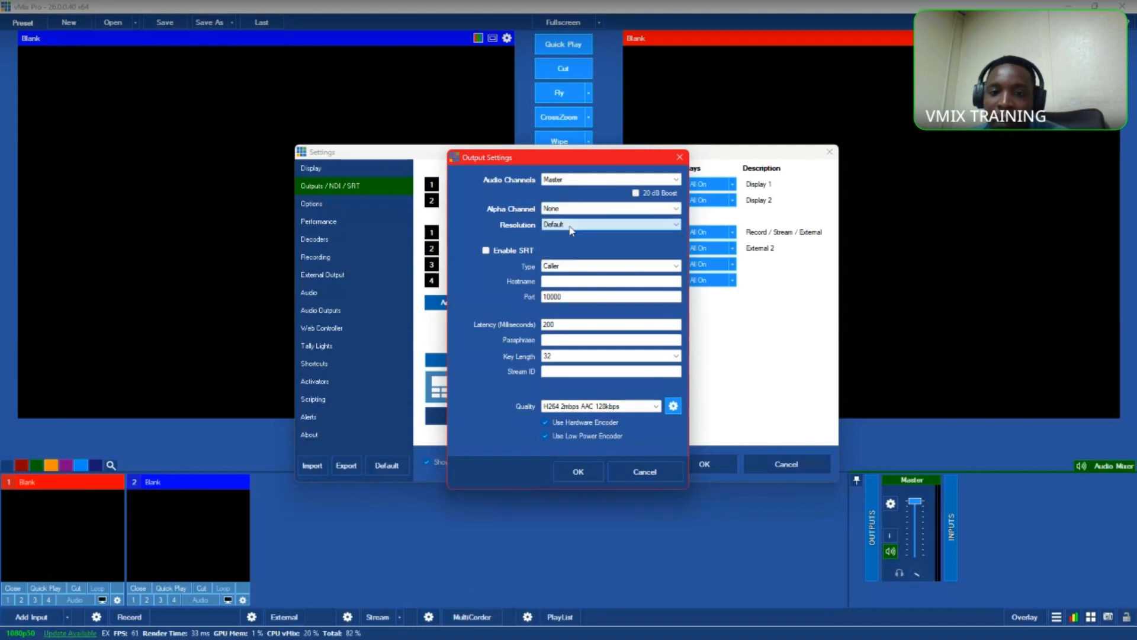
left_click(571, 230)
left_click(571, 230)
left_click(571, 230)
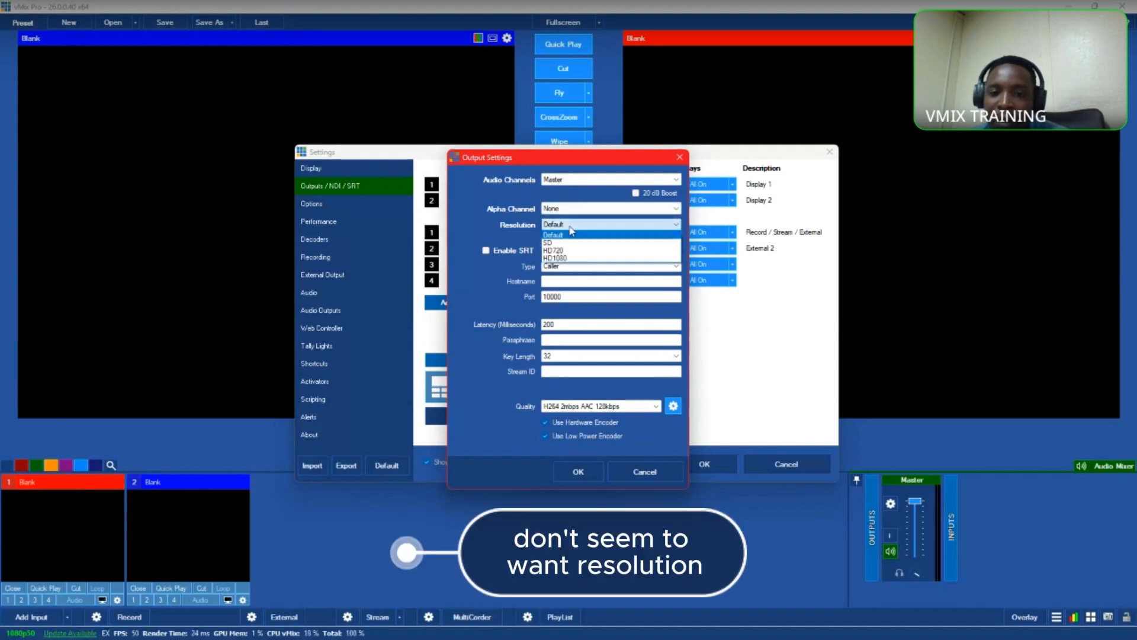
left_click(559, 258)
Step: Keep Output 1's SRT type as Caller and quality as H264 2mbps AAC 128kbps, and confirm the output settings
left_click(595, 266)
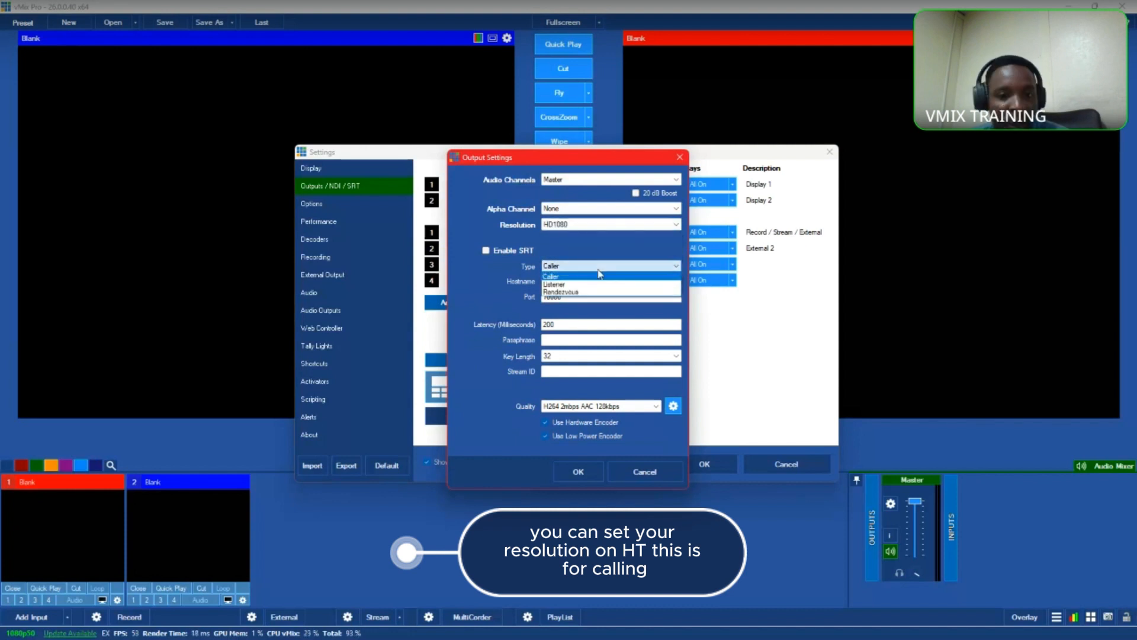
left_click(600, 273)
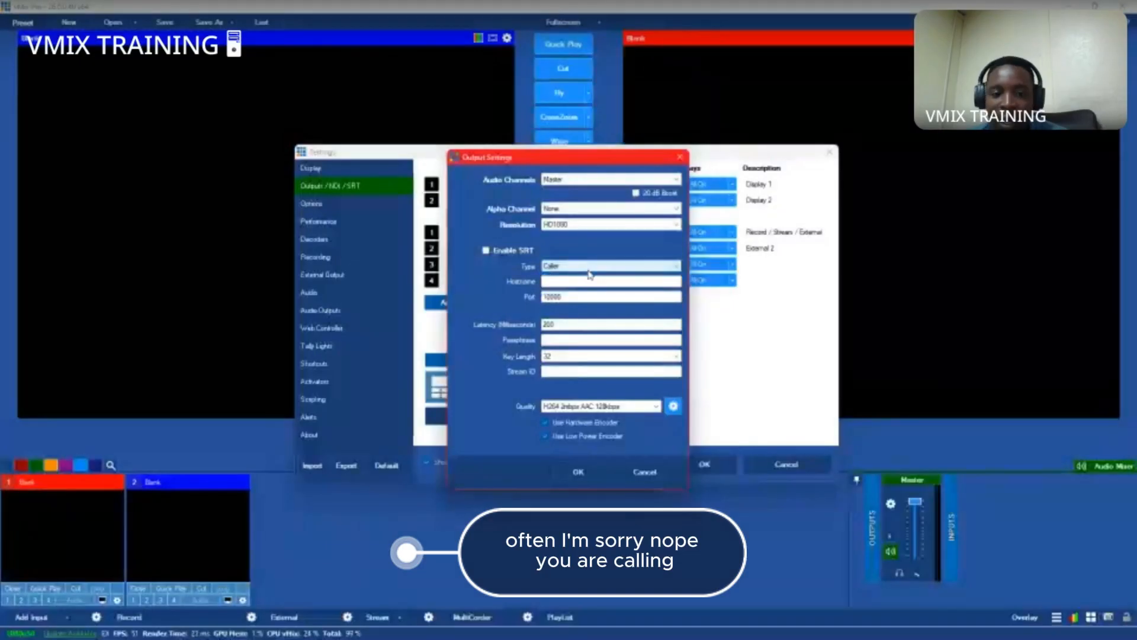
left_click(589, 272)
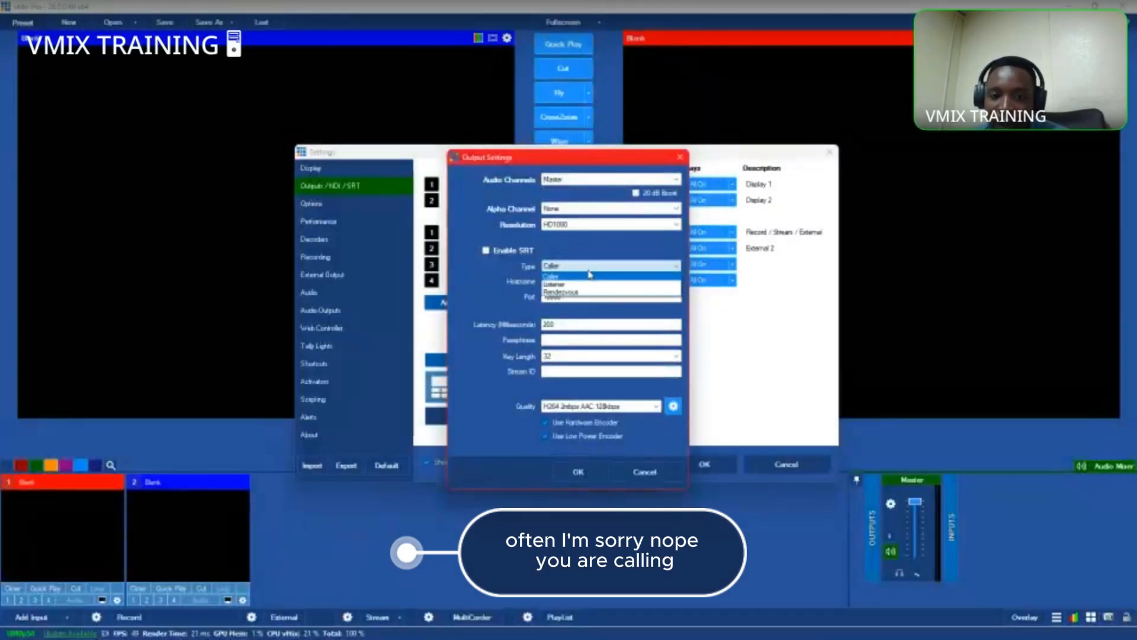
left_click(590, 273)
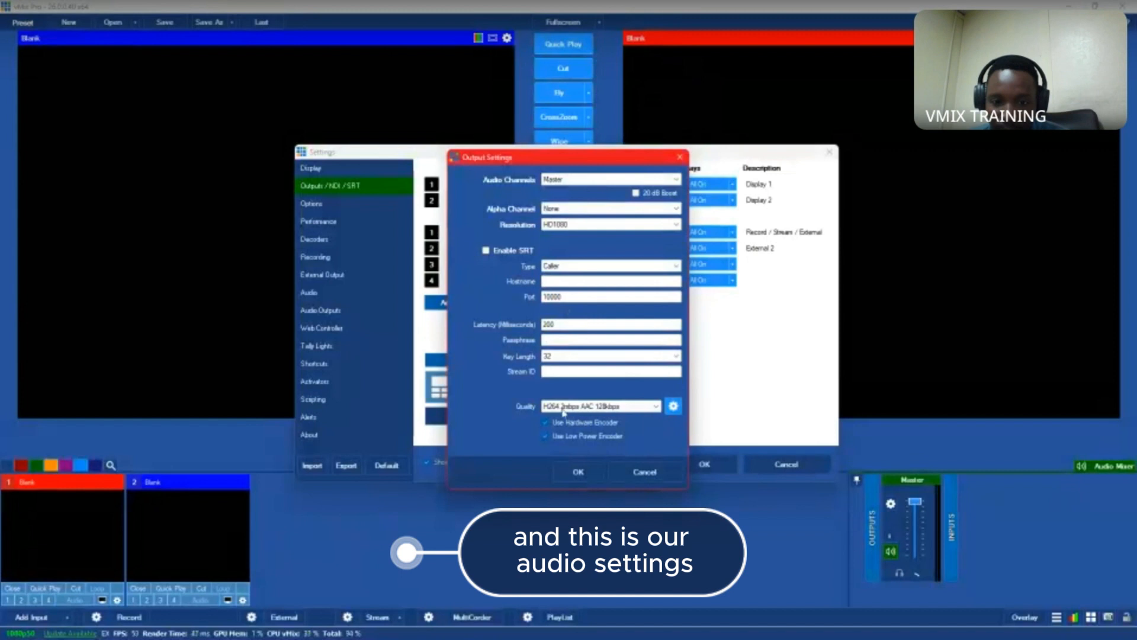
left_click(617, 408)
left_click(617, 417)
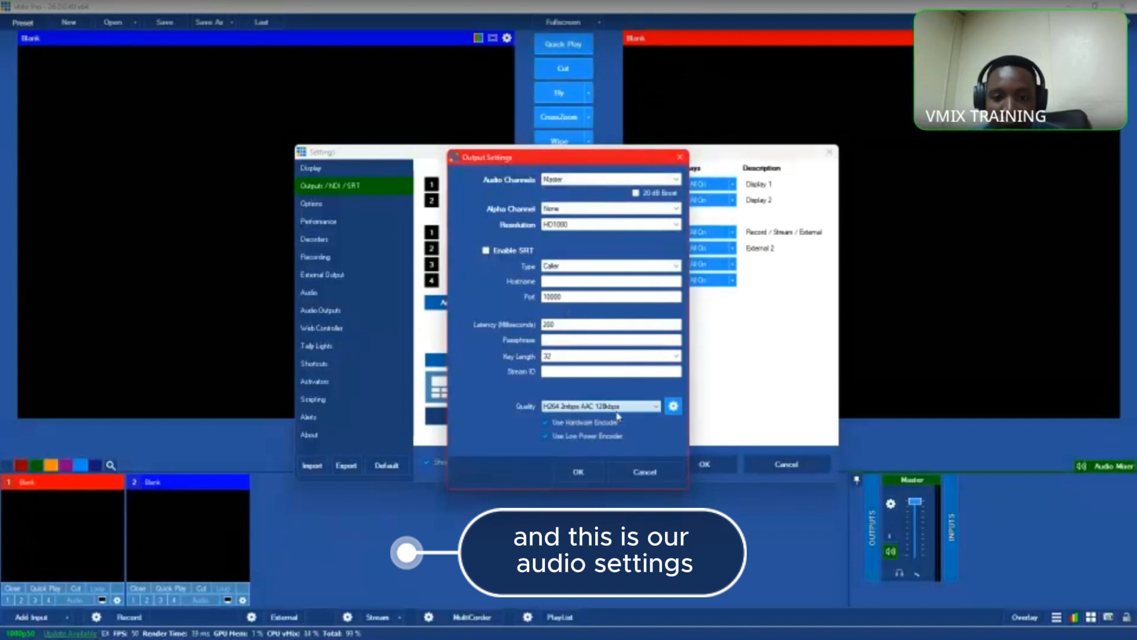
left_click(578, 472)
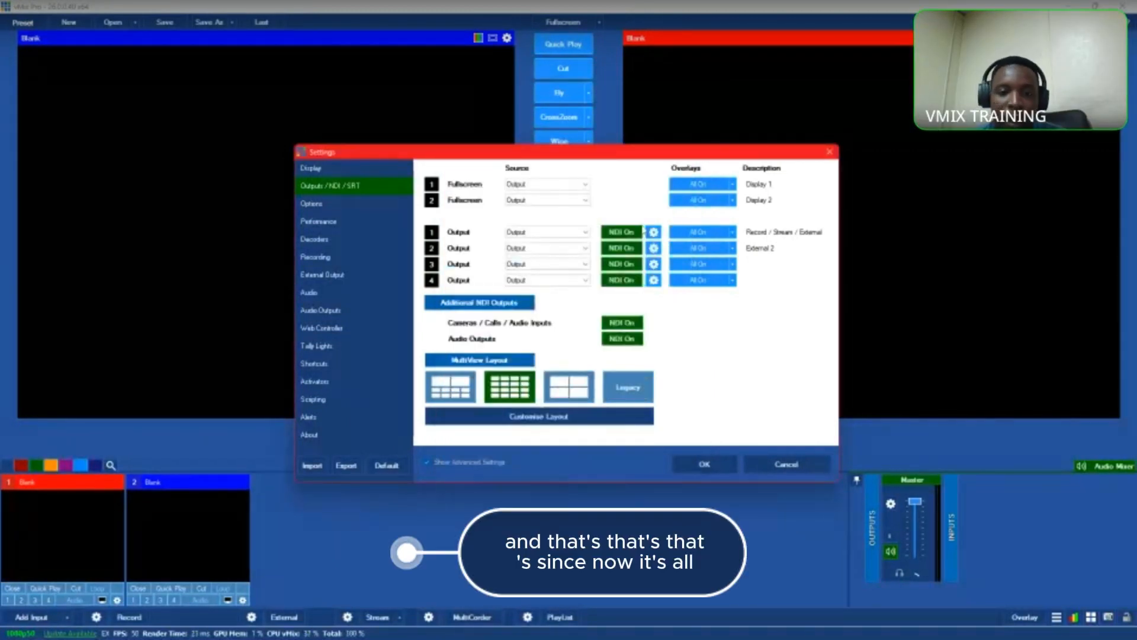
Step: Examine the overlay and stinger options available for Output 1 and Output 2
left_click(732, 232)
left_click(734, 237)
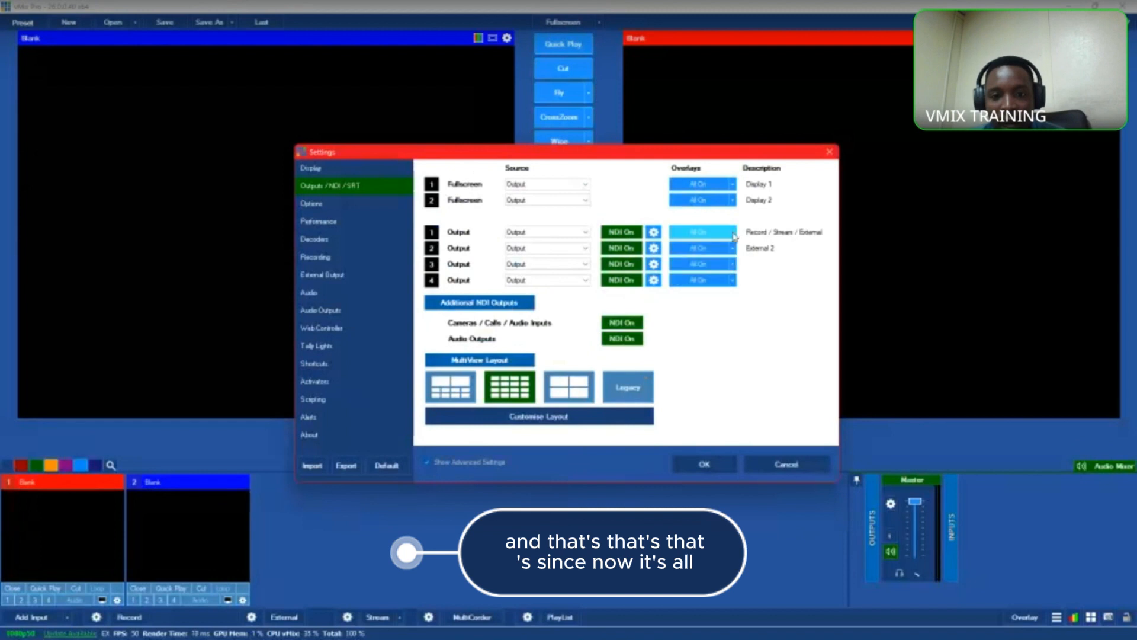
left_click(733, 235)
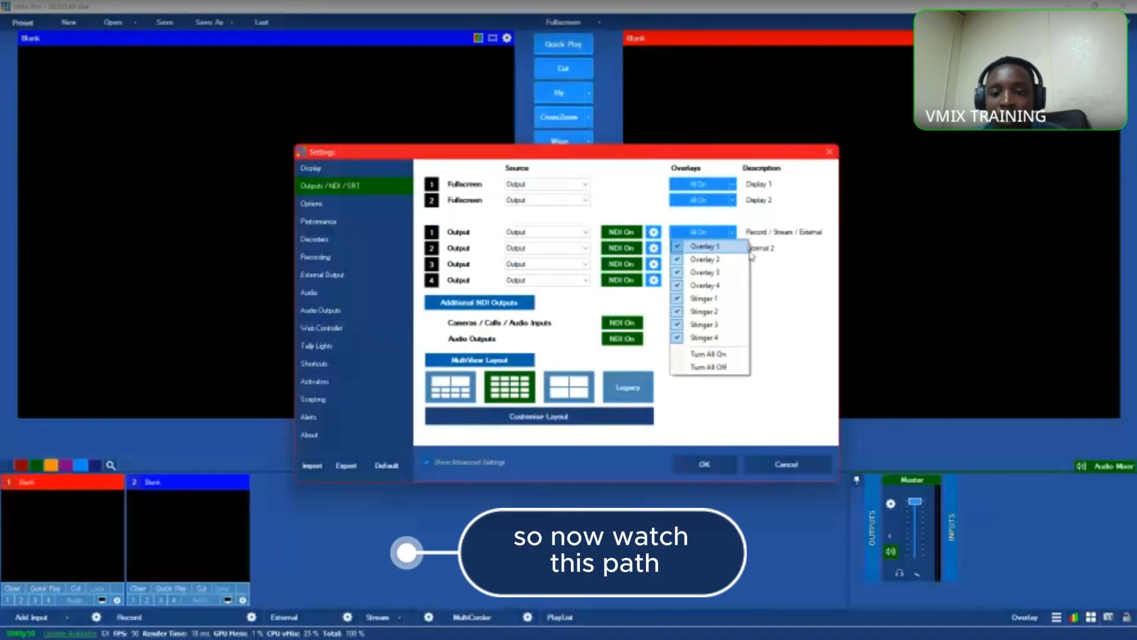
left_click(749, 254)
left_click(735, 249)
left_click(774, 249)
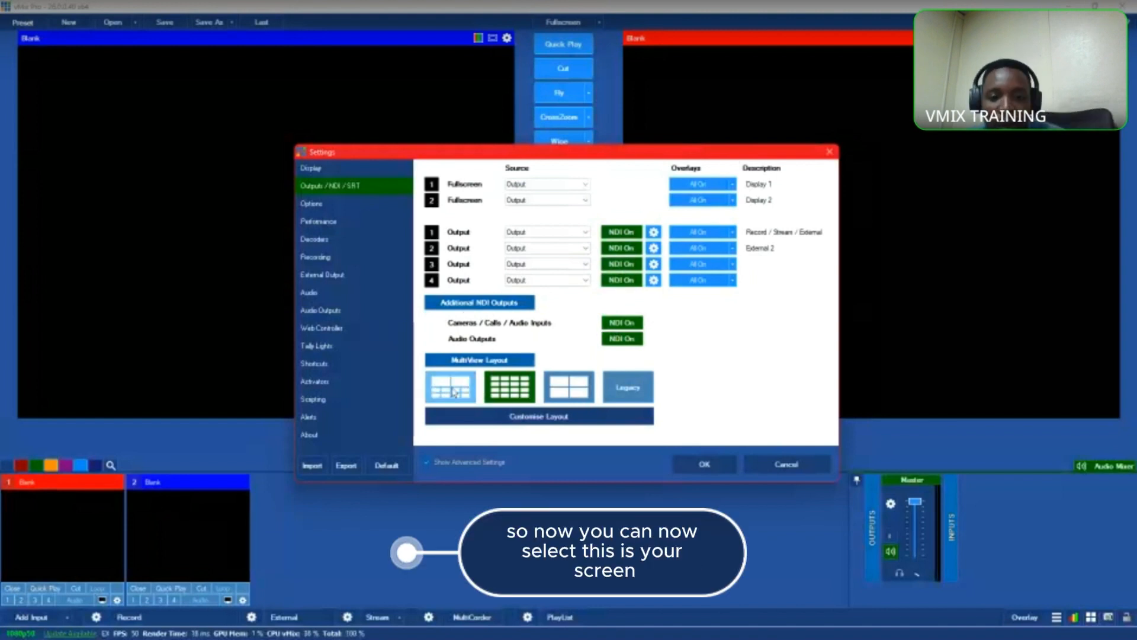
Step: Select the four-pane grid as the MultiView layout
left_click(550, 391)
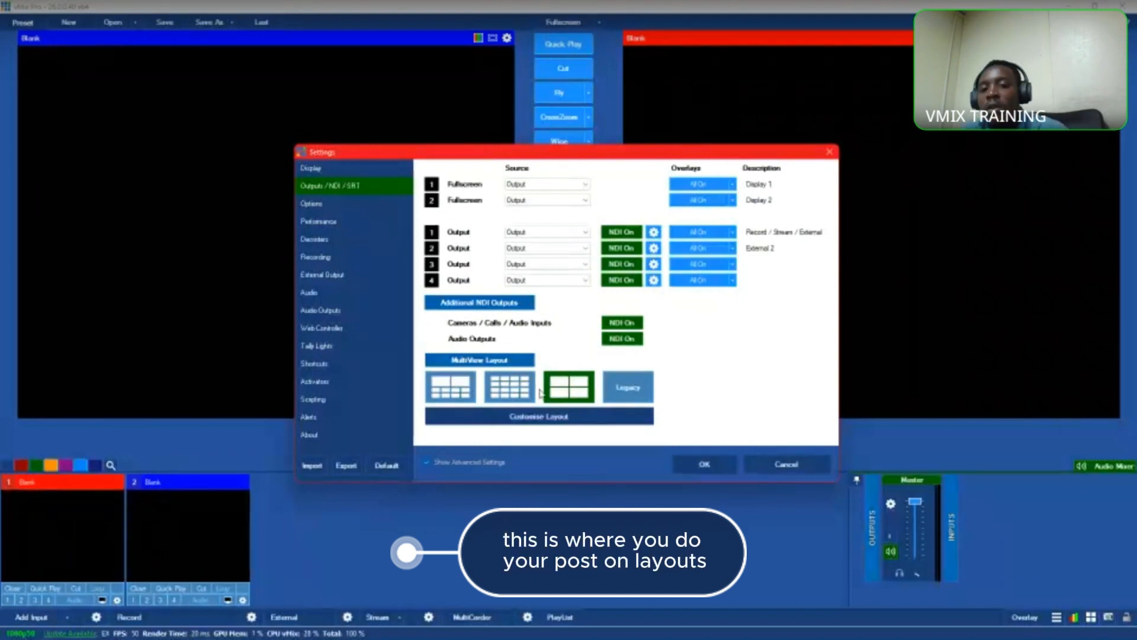
left_click(530, 392)
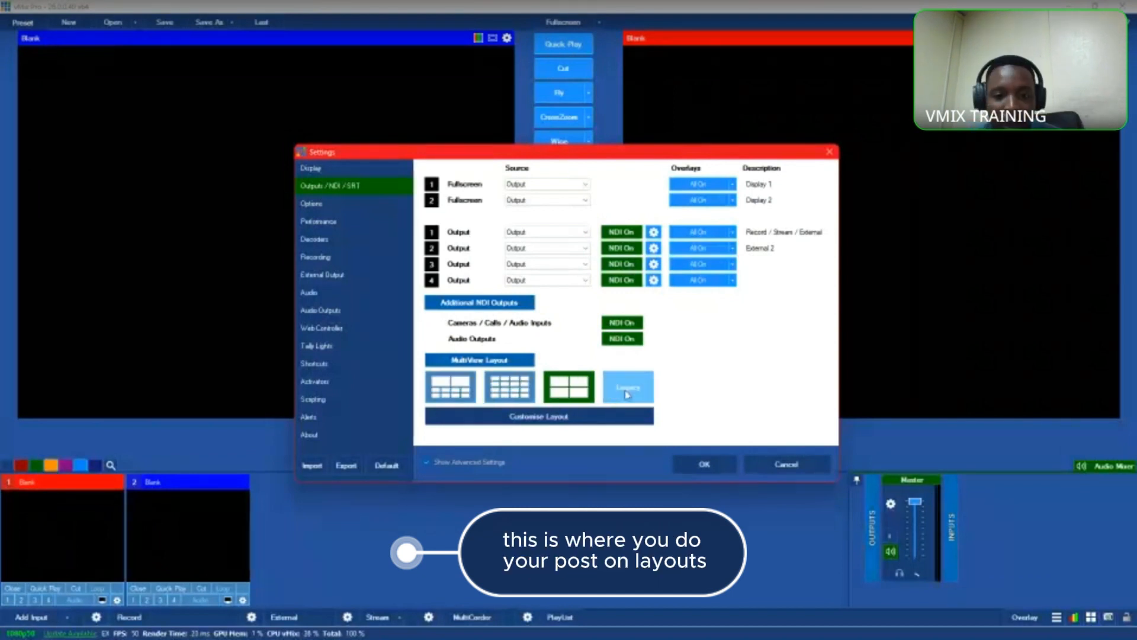
Step: Review the Options, Performance and Decoders settings, including the display method choices
left_click(330, 203)
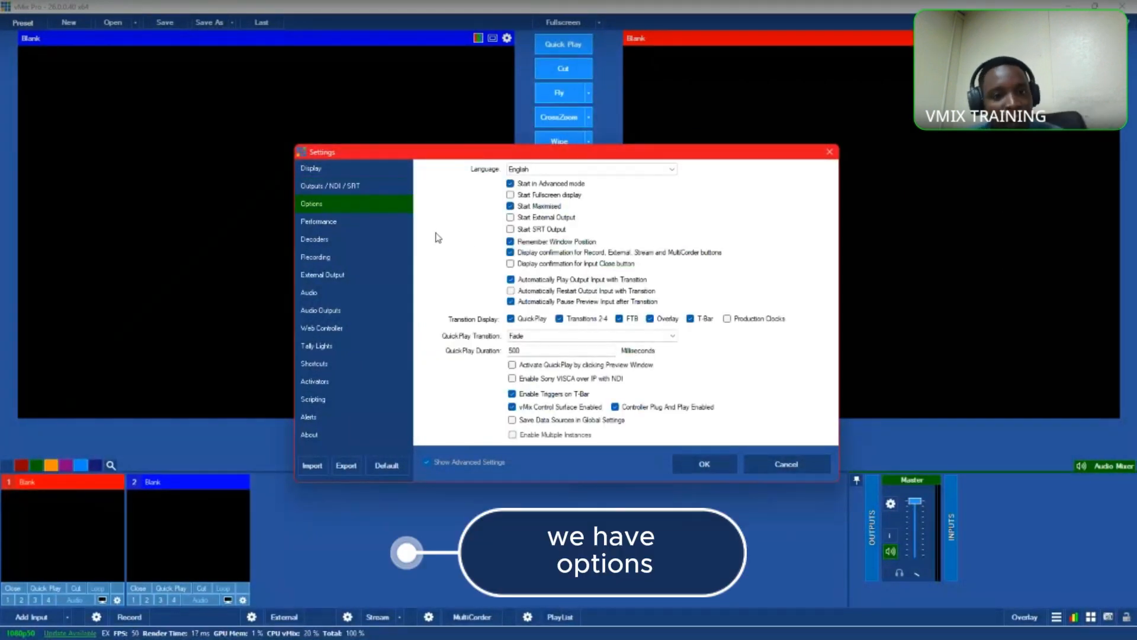
left_click(342, 220)
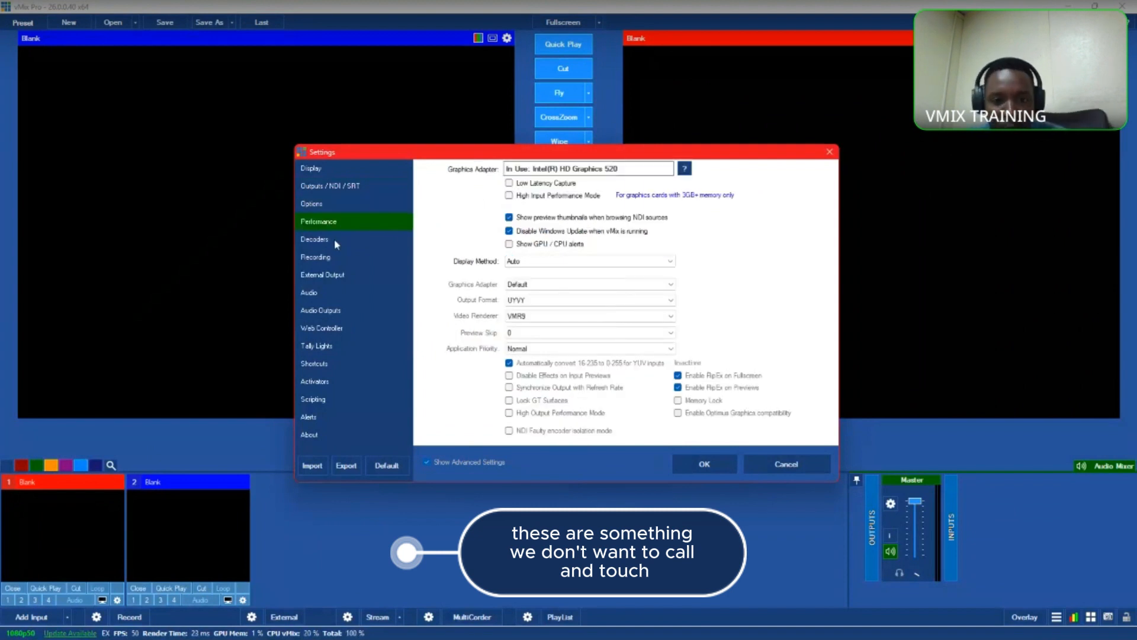
left_click(540, 261)
left_click(540, 259)
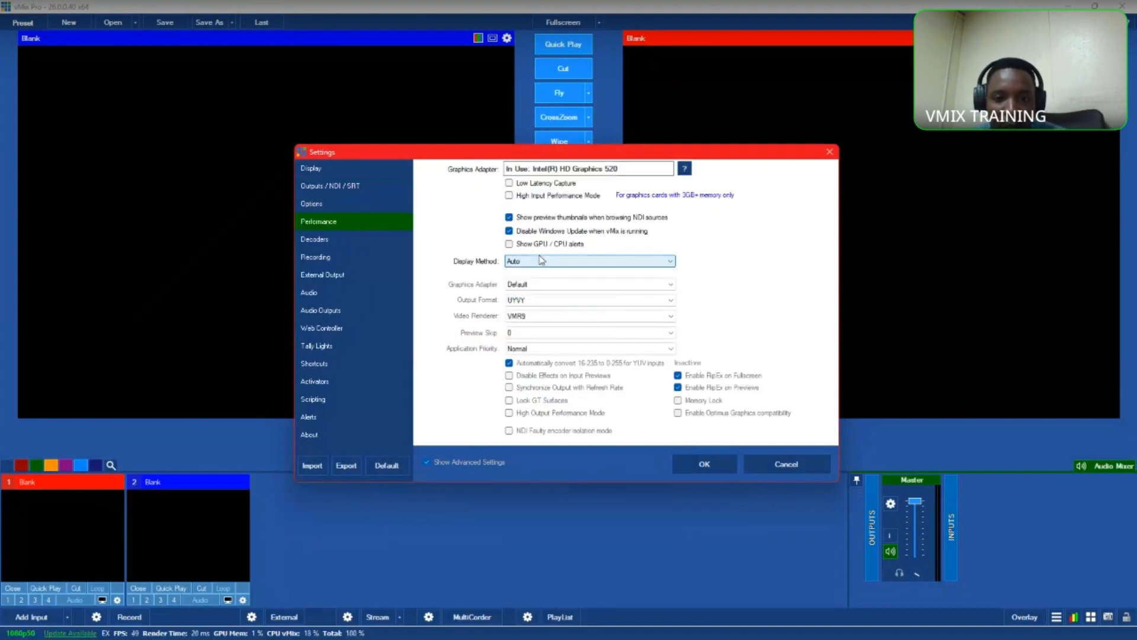
left_click(318, 240)
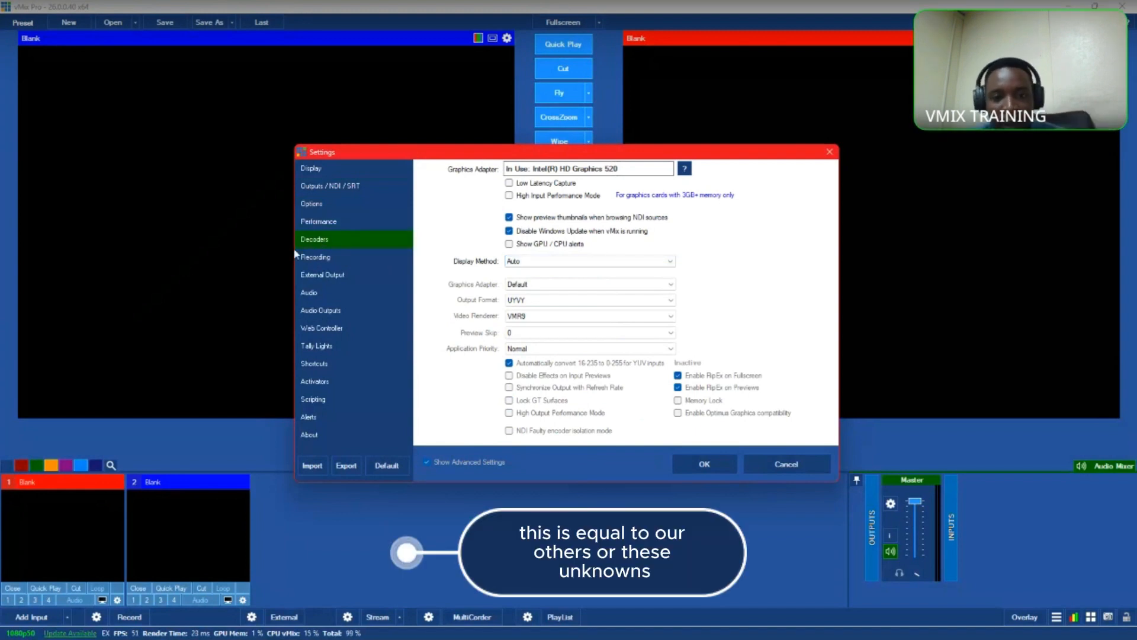
Step: Examine the default recordings folder and the filename format in the Recording settings
left_click(323, 259)
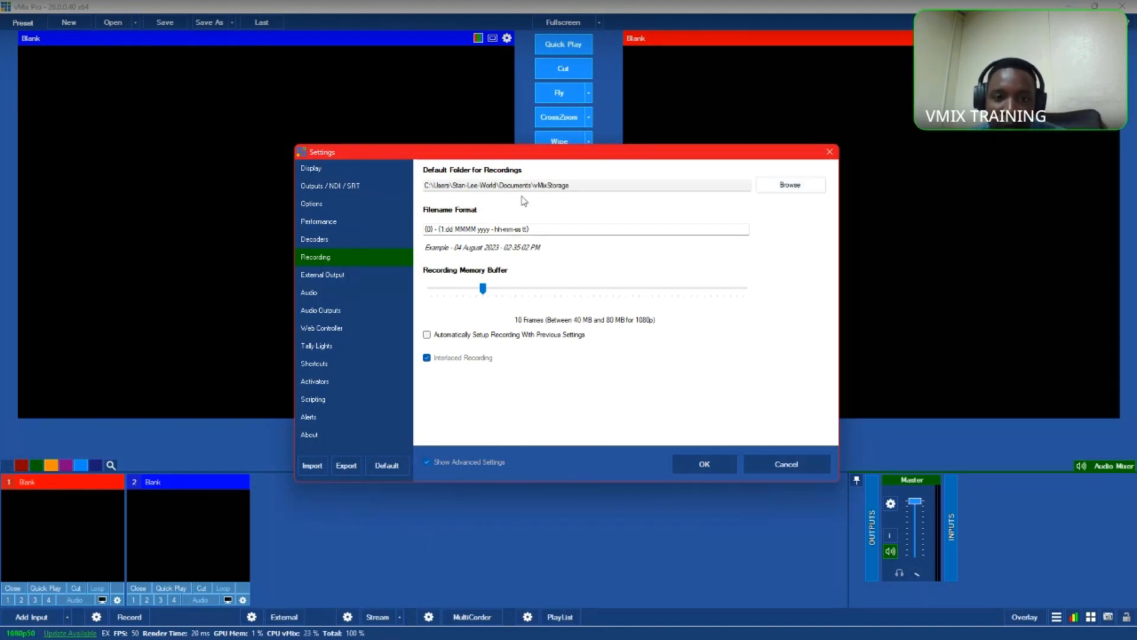
left_click_drag(572, 186, 437, 188)
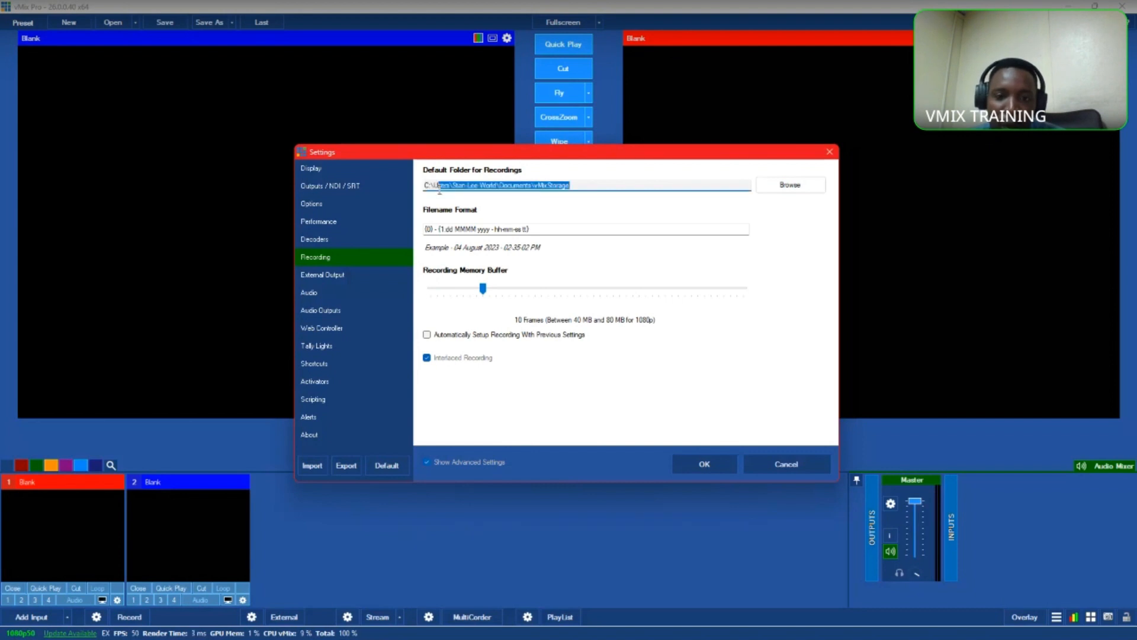
left_click(478, 229)
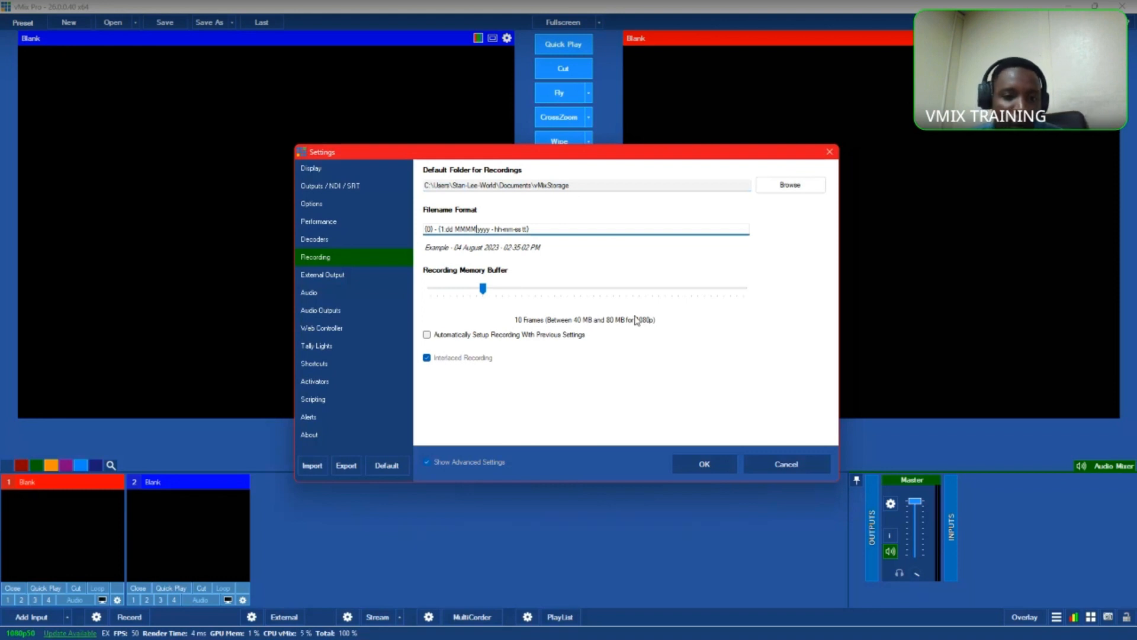
Step: Compare the External and External 2 configurations in the External Output settings
left_click(357, 277)
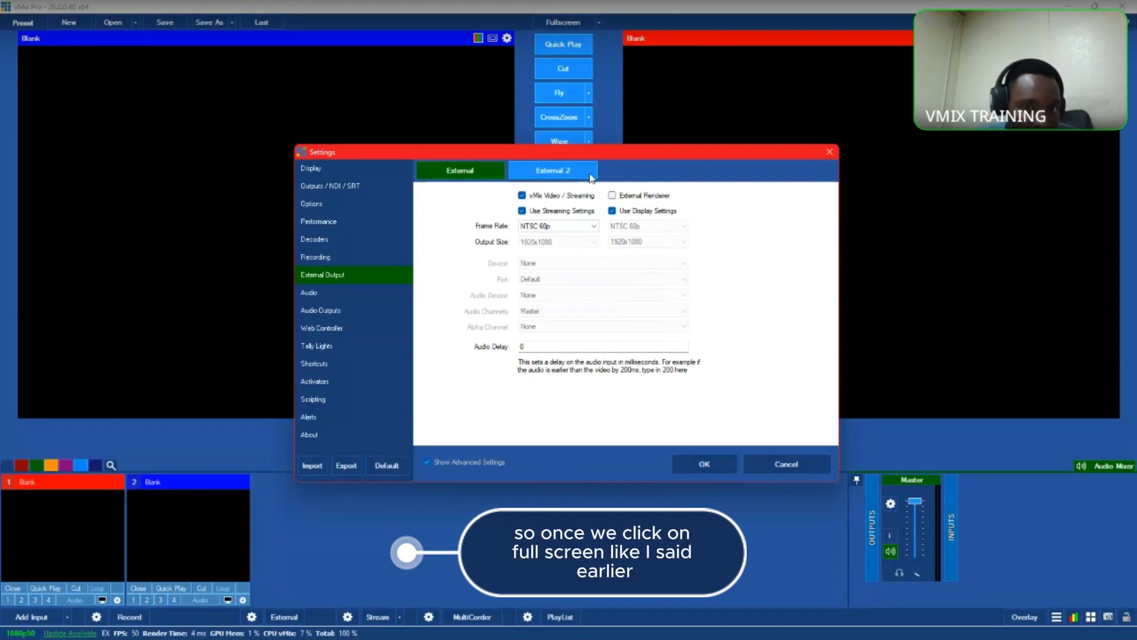
left_click(534, 171)
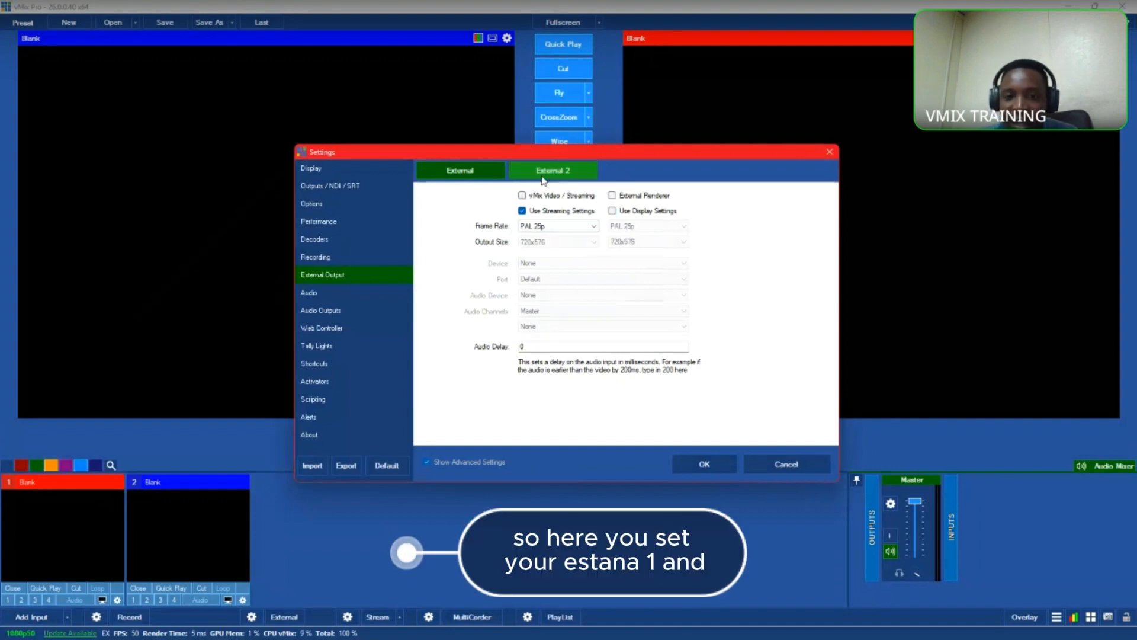
left_click(468, 175)
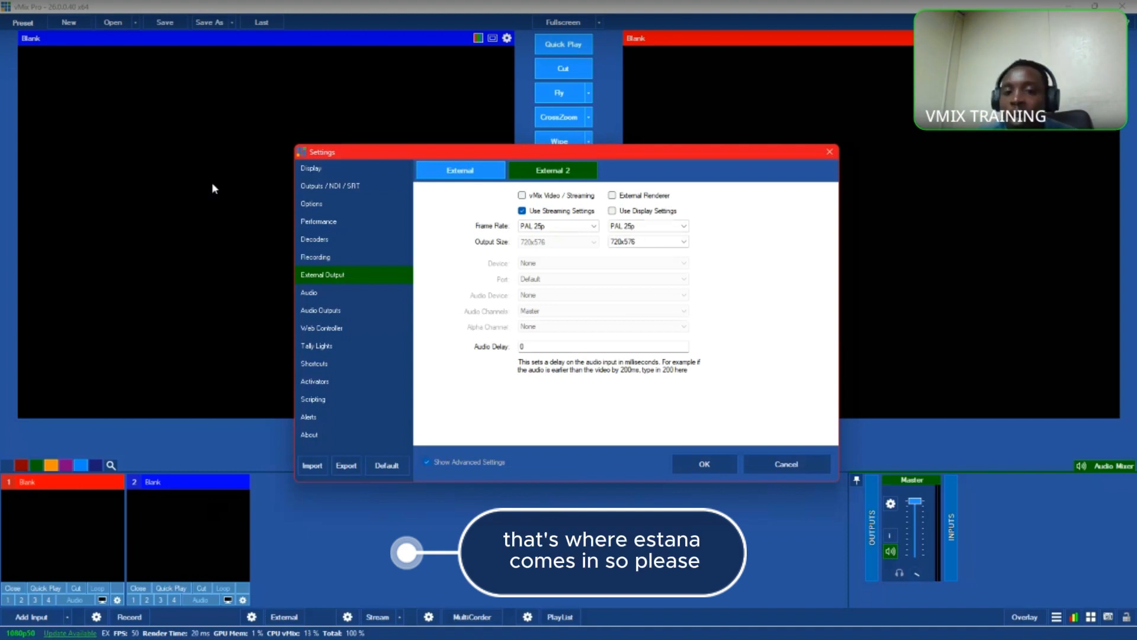
left_click(451, 173)
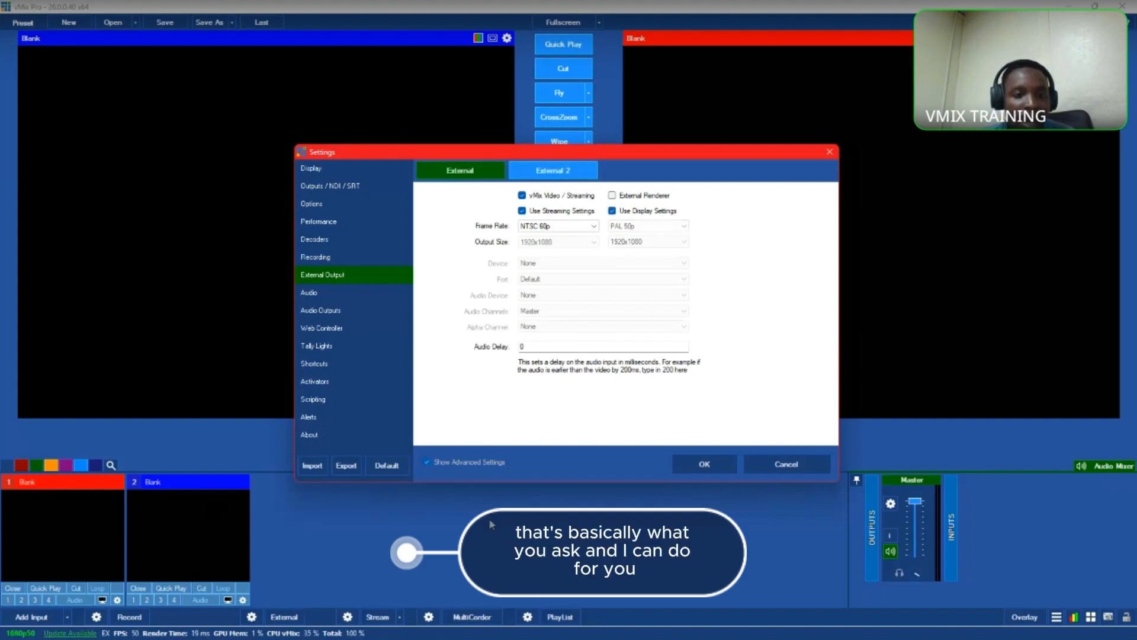
Step: In the Audio settings, choose 16 Bit PCM as the master bit rate and vMix Audio as the recording audio
left_click(340, 294)
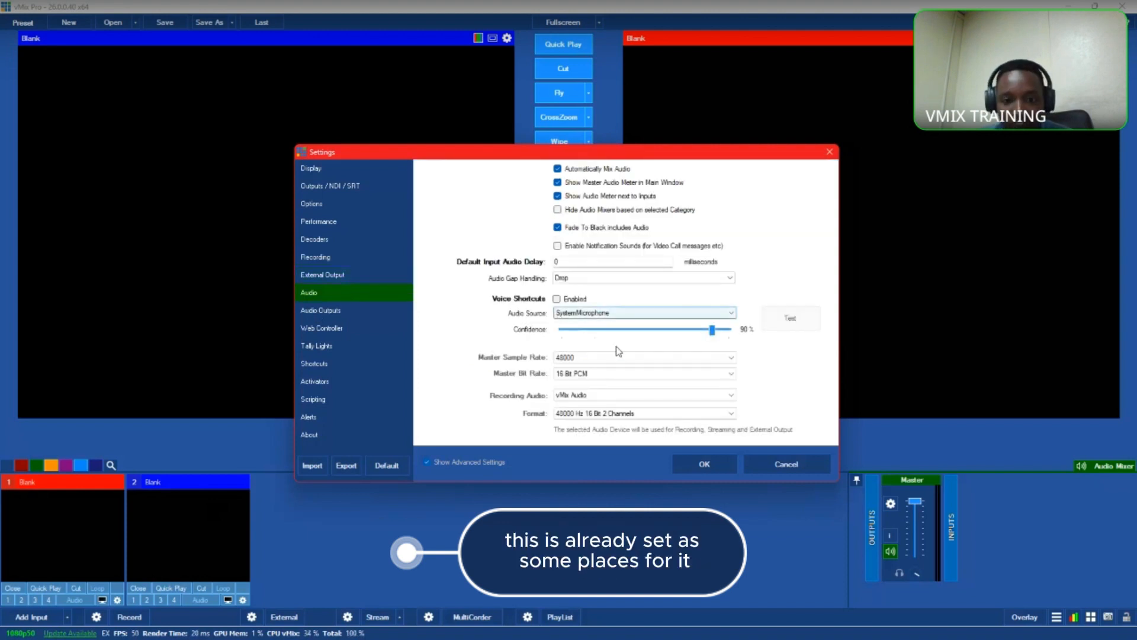
left_click(642, 373)
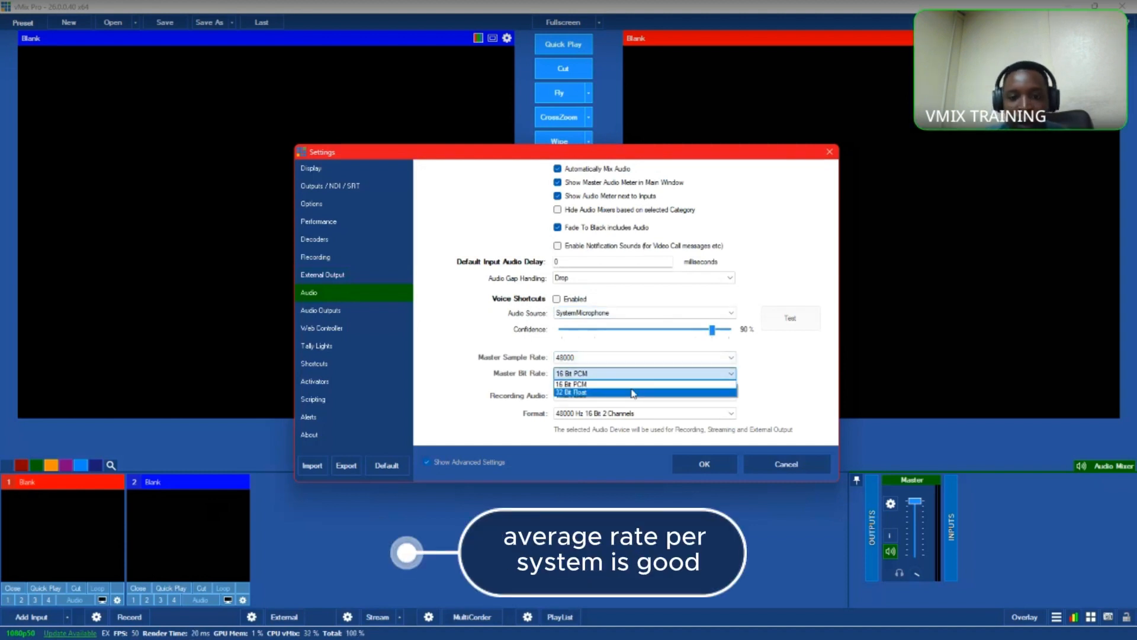
left_click(644, 384)
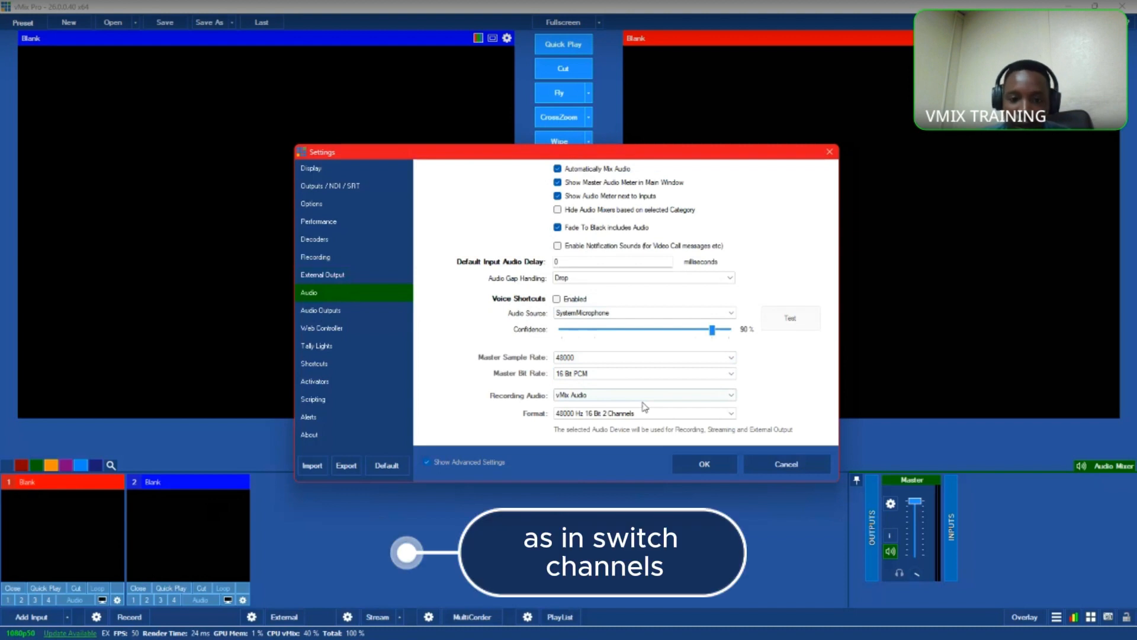
left_click(642, 395)
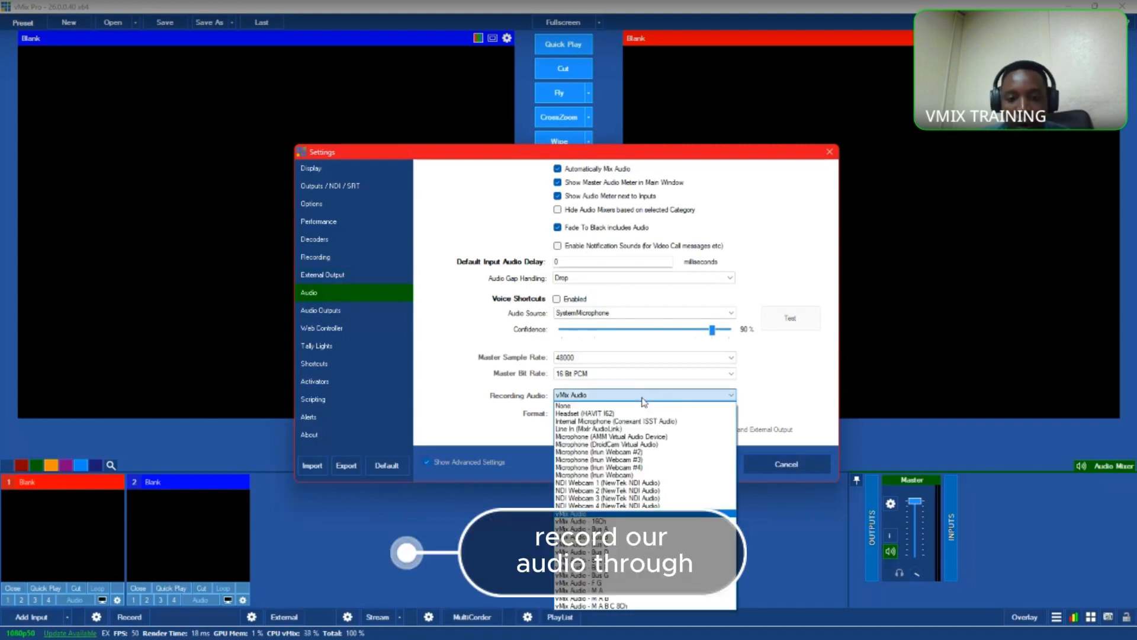
left_click(635, 514)
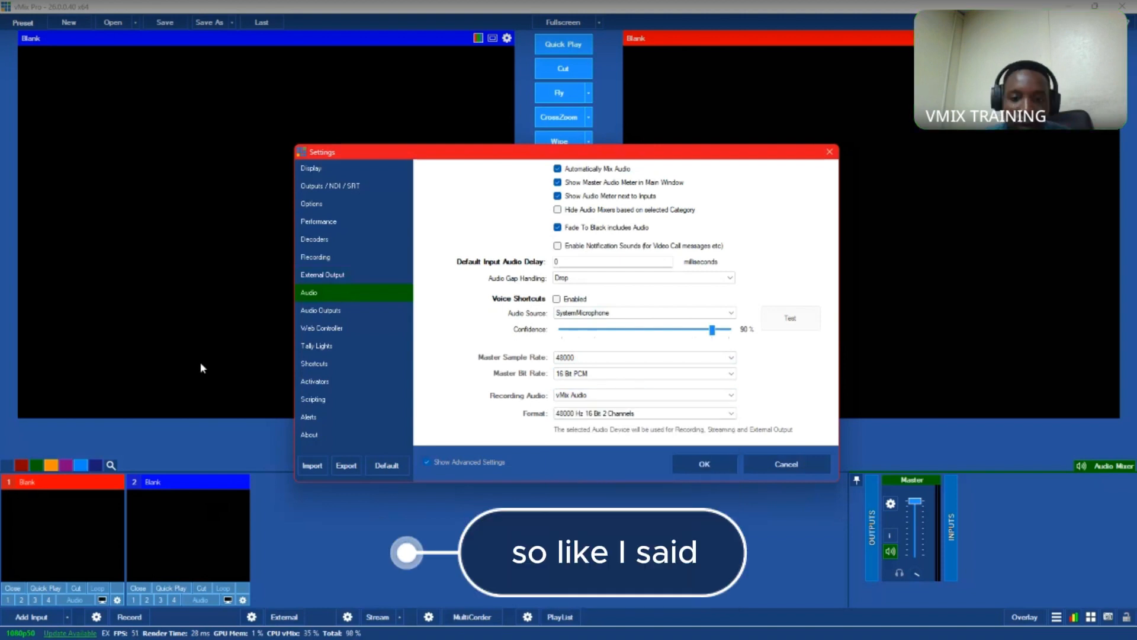
Step: Review the voice shortcut audio source, plus the bus A device and default bus choices in the Audio Outputs settings
left_click(681, 313)
left_click(679, 314)
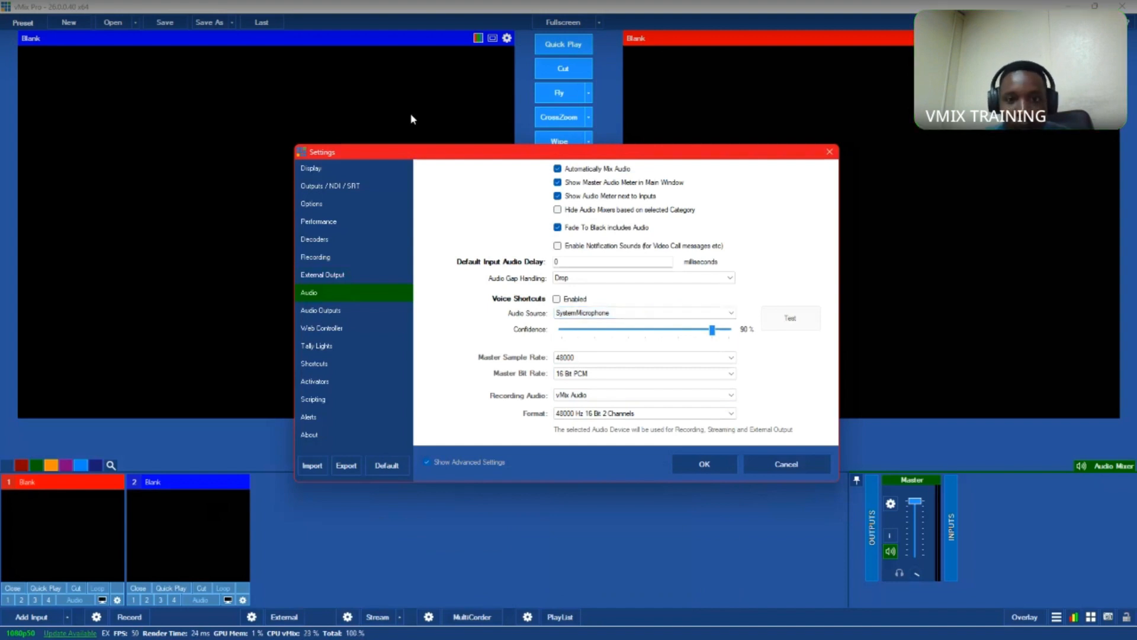
left_click(328, 316)
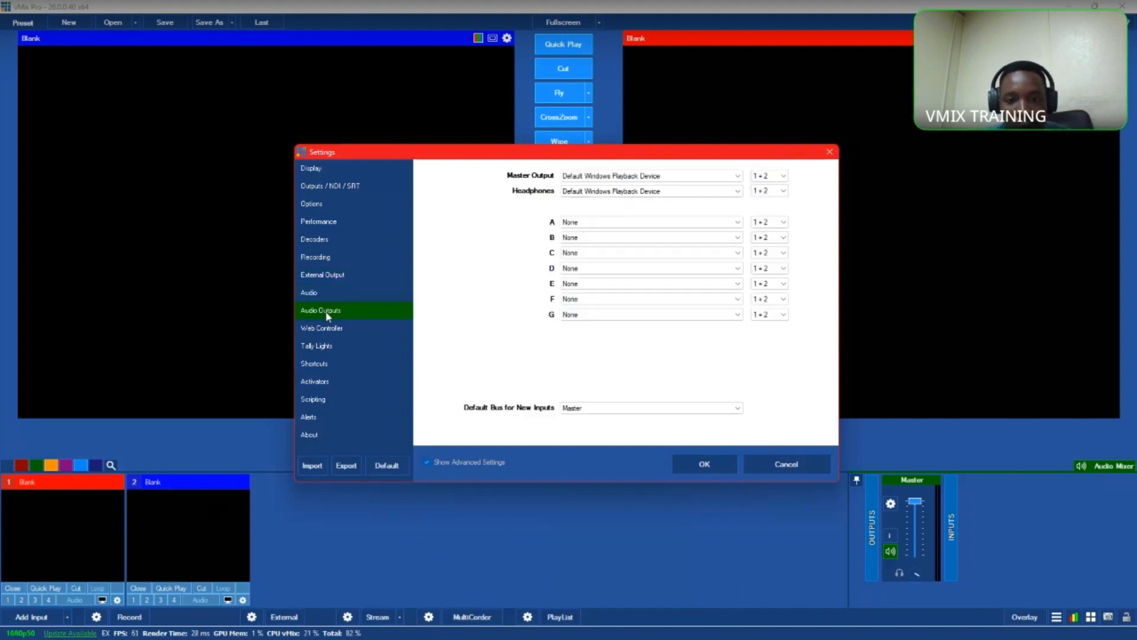
left_click(577, 224)
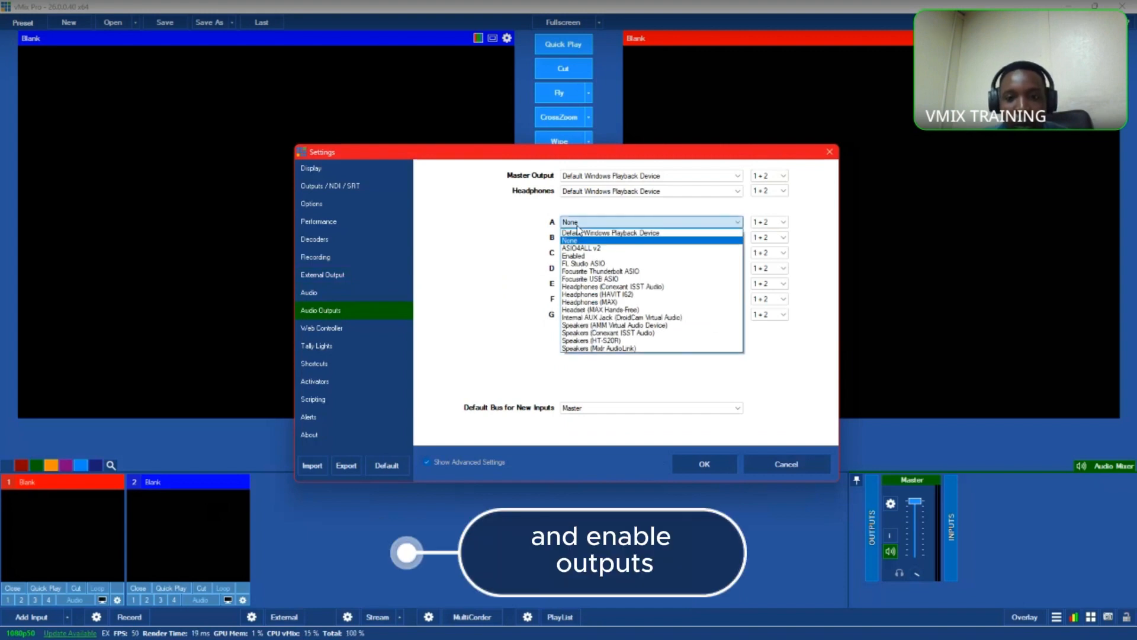
left_click(495, 234)
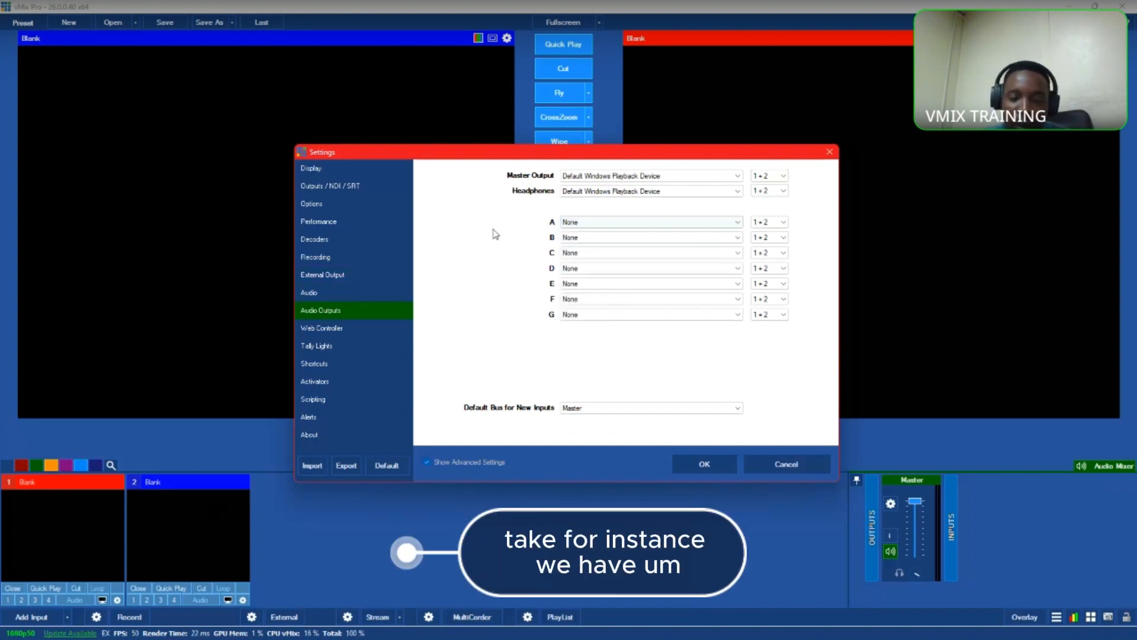
left_click(610, 409)
left_click(607, 413)
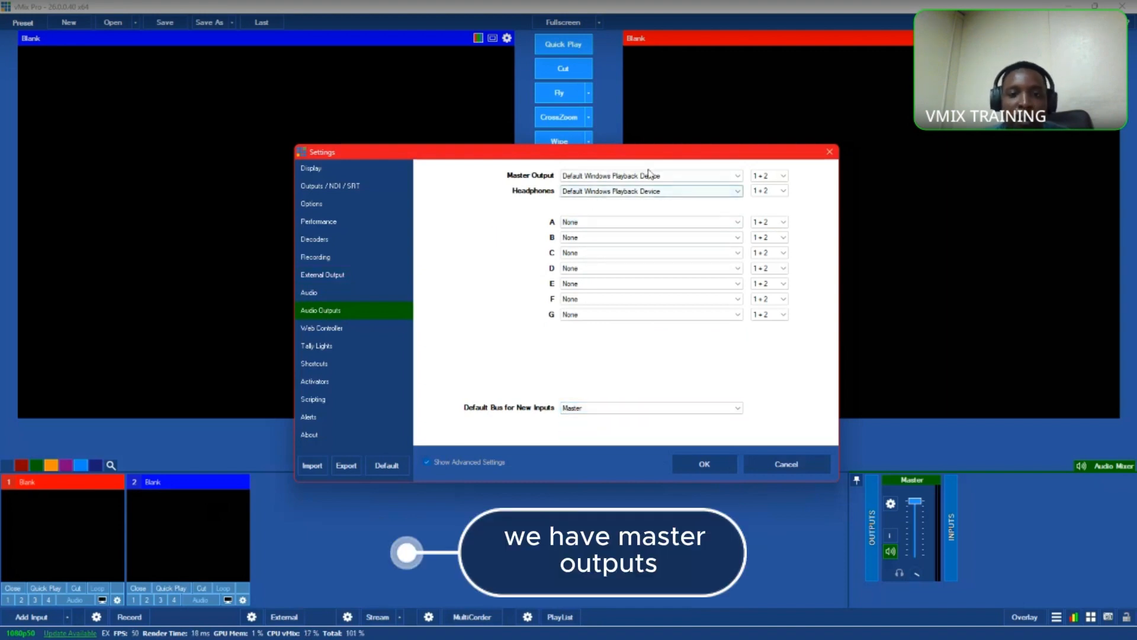
Step: Examine the playback device choices for the Master Output and Headphones
left_click(605, 176)
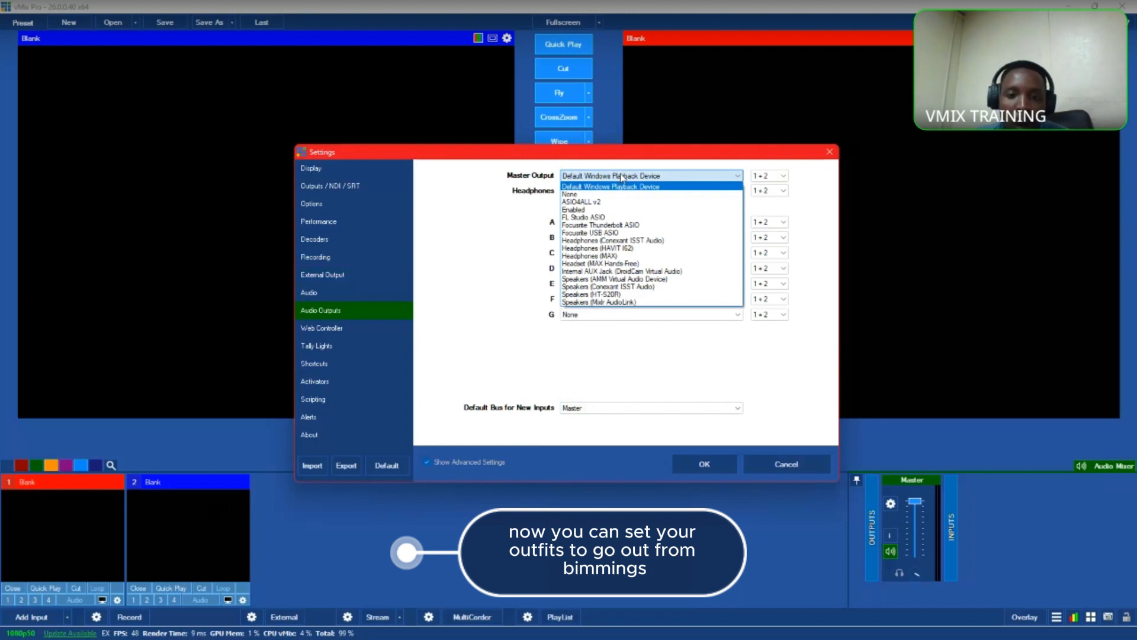
left_click(488, 234)
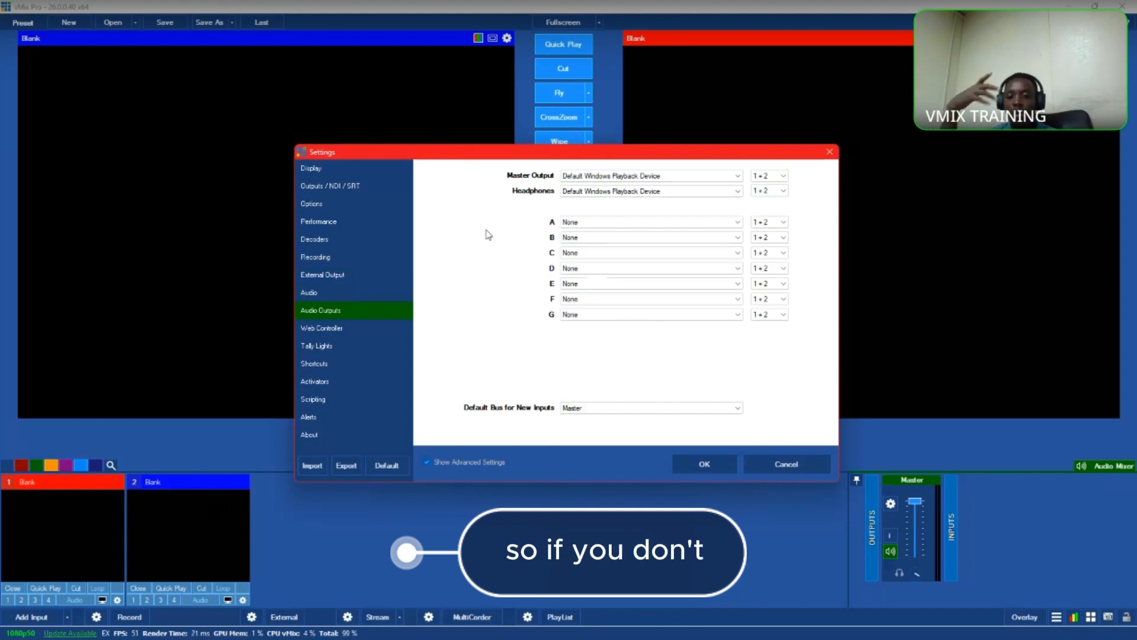
left_click(605, 176)
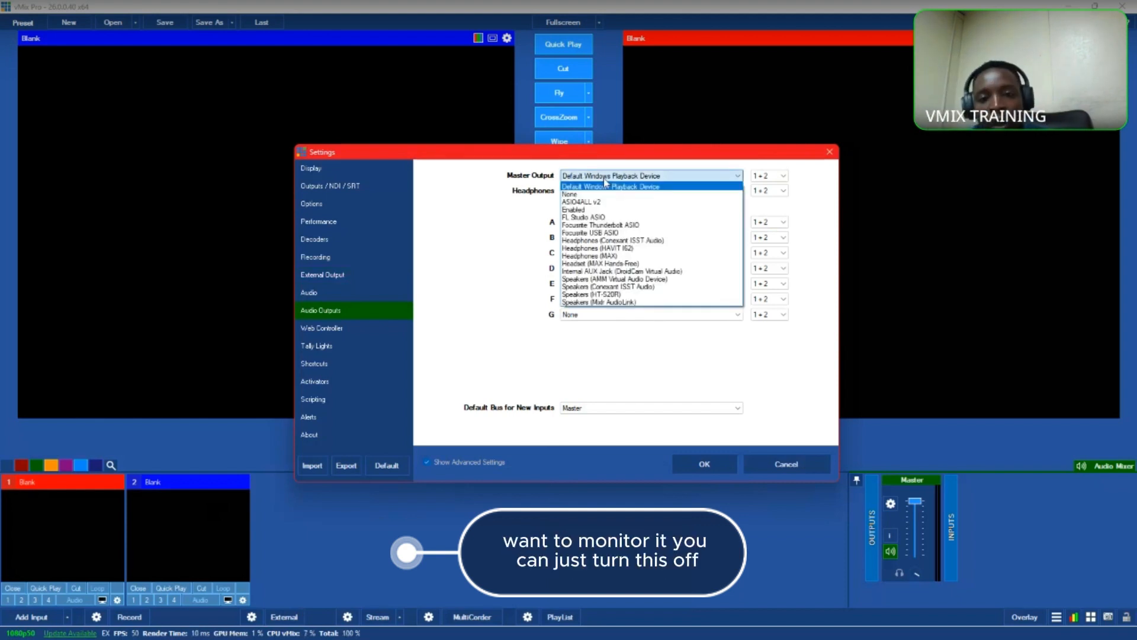
left_click(606, 177)
left_click(605, 176)
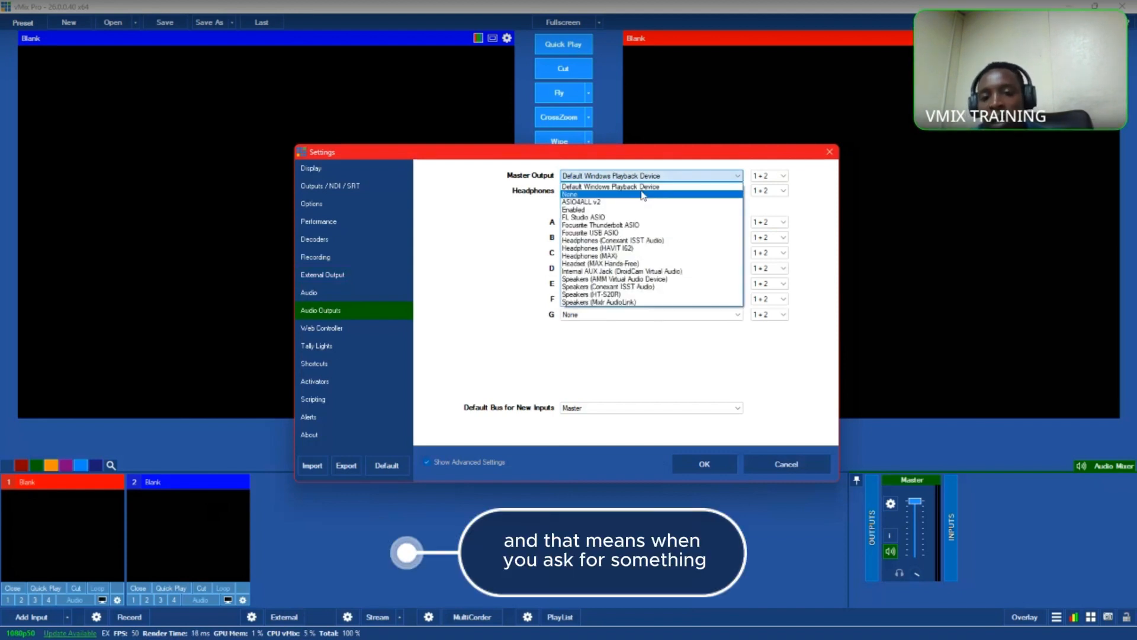
left_click(532, 225)
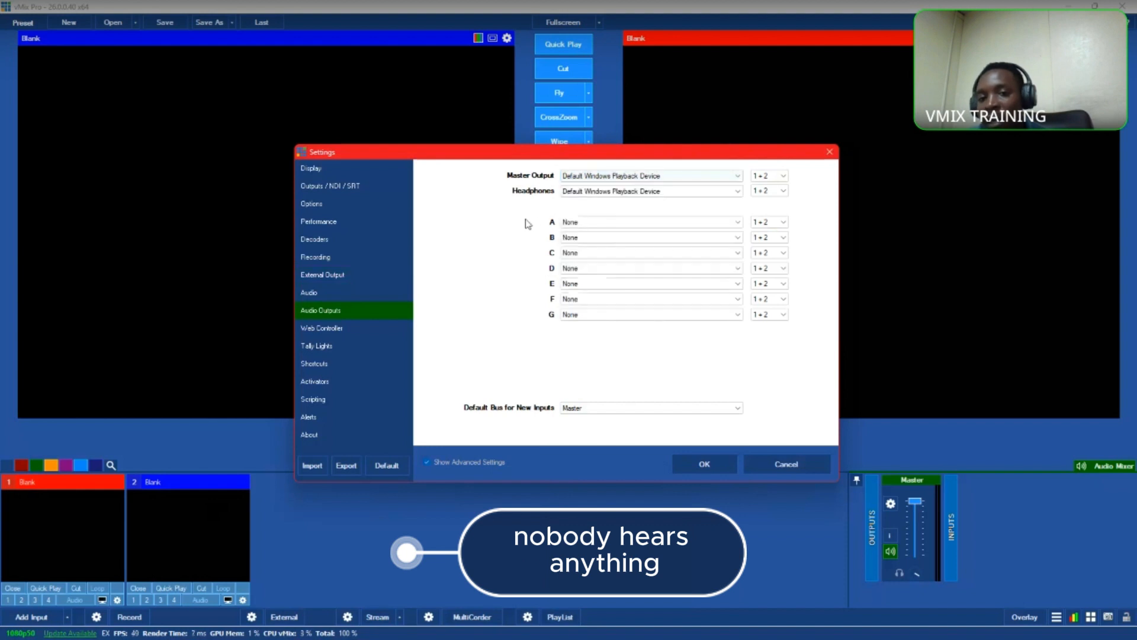
left_click(574, 192)
left_click(575, 193)
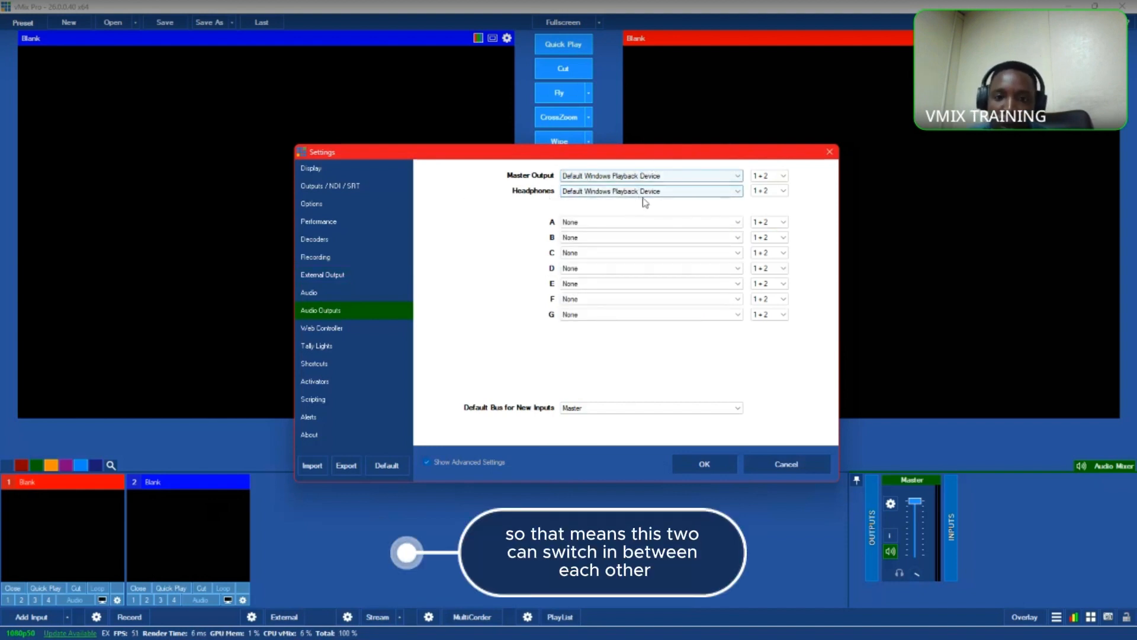
Step: Examine the channel pair choices for the Master Output and audio bus A
left_click(764, 177)
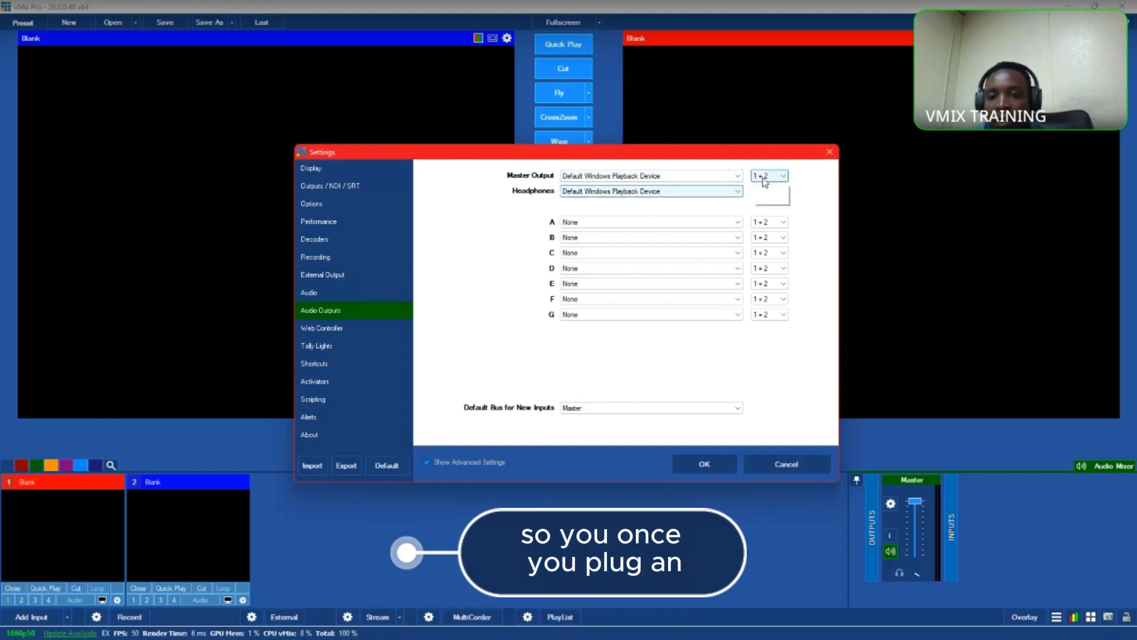
left_click(764, 181)
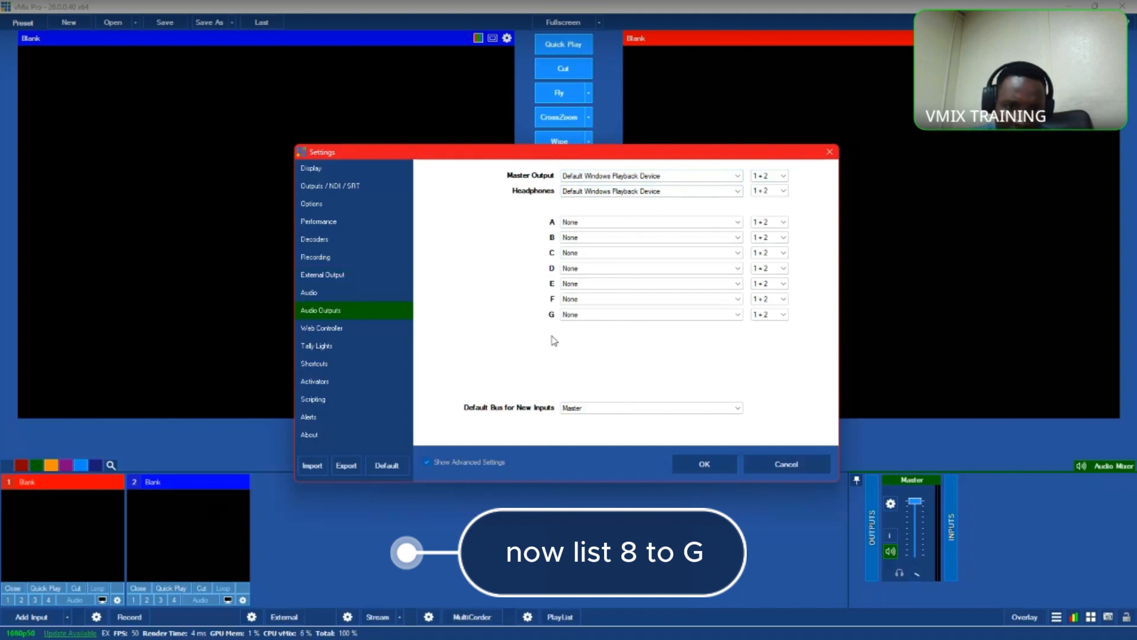
left_click(774, 222)
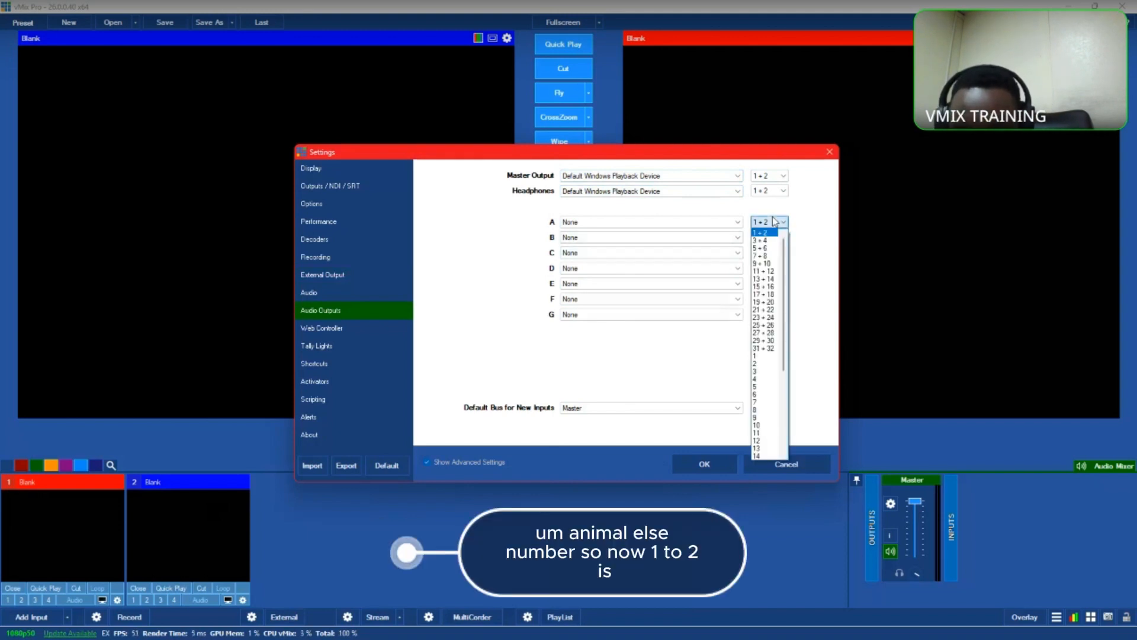
left_click(774, 222)
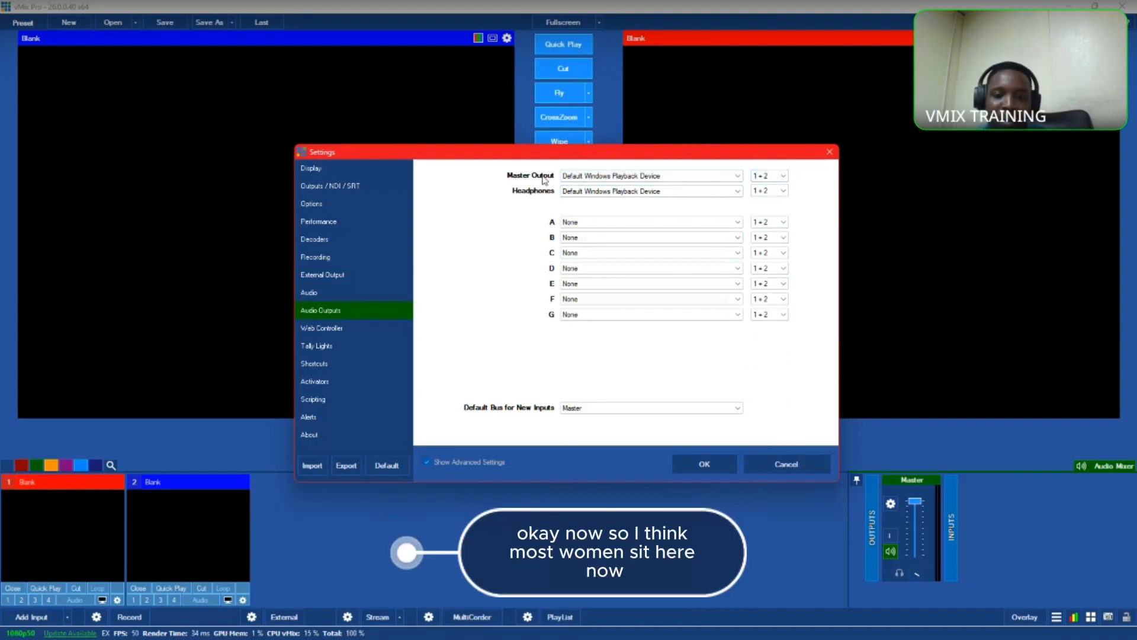
left_click(783, 222)
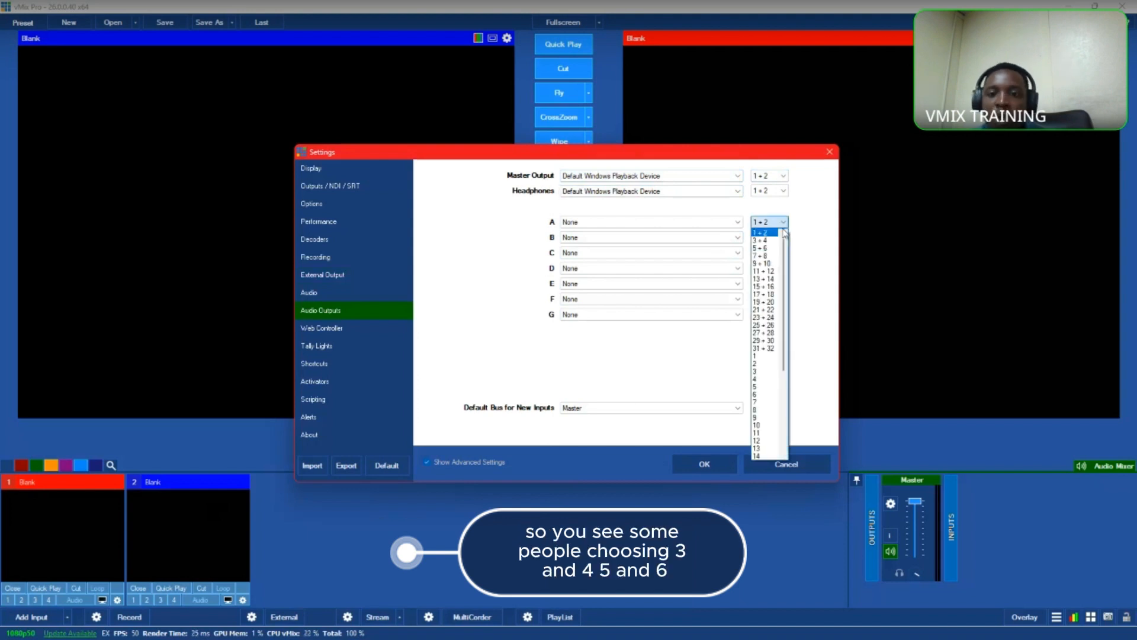
left_click(798, 219)
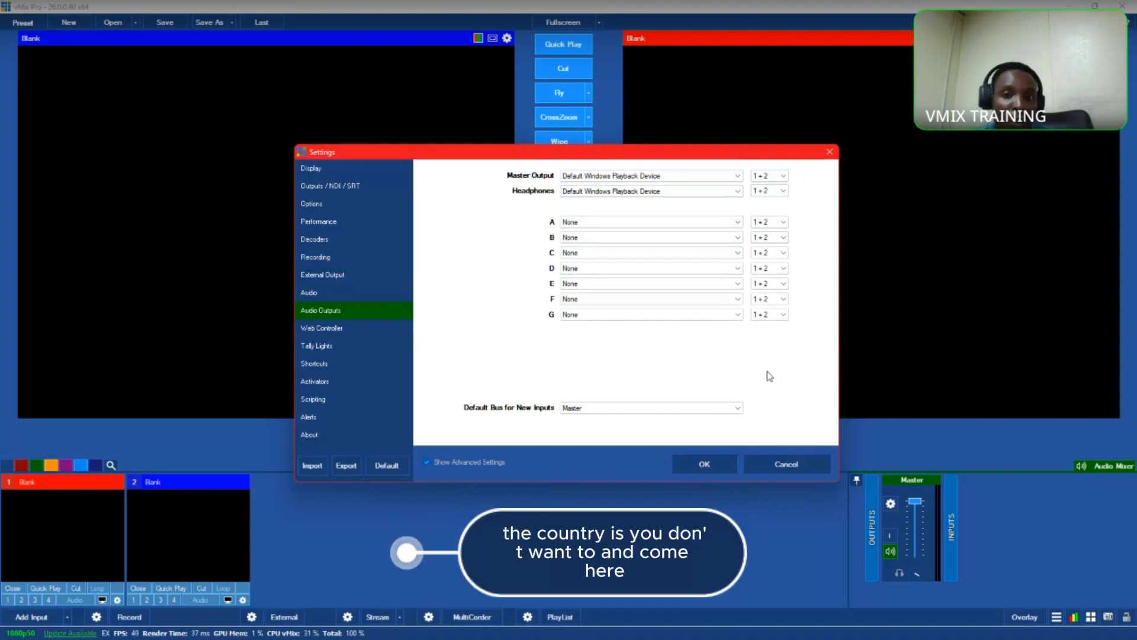
Step: Set audio buses A and B to Enabled and assign Focusrite USB ASIO to bus C
left_click(620, 224)
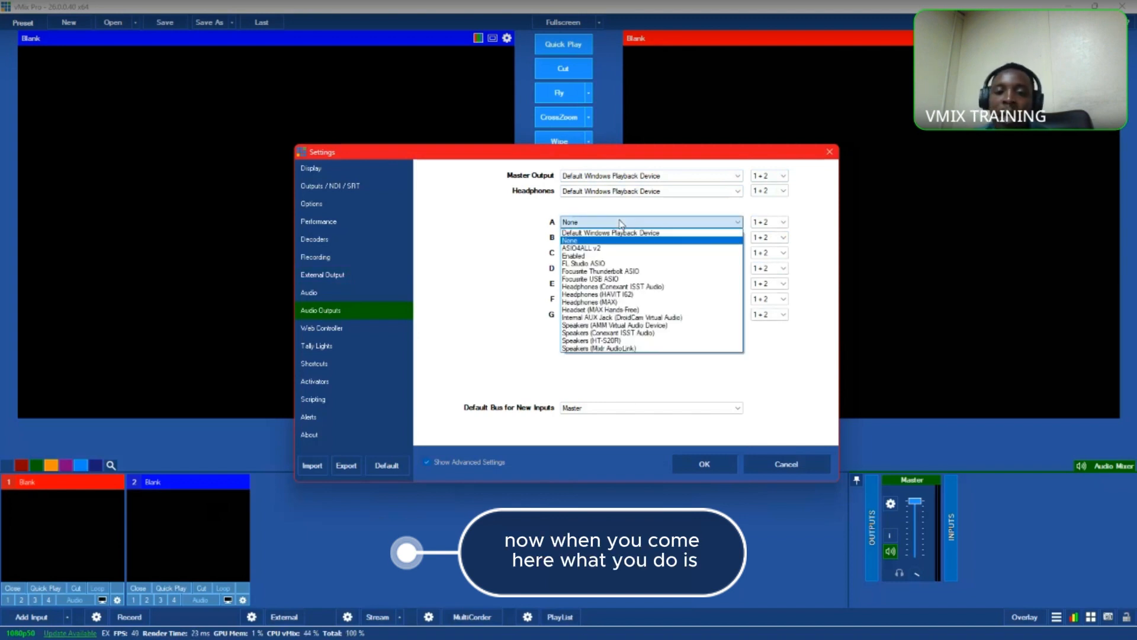
left_click(610, 255)
left_click(610, 237)
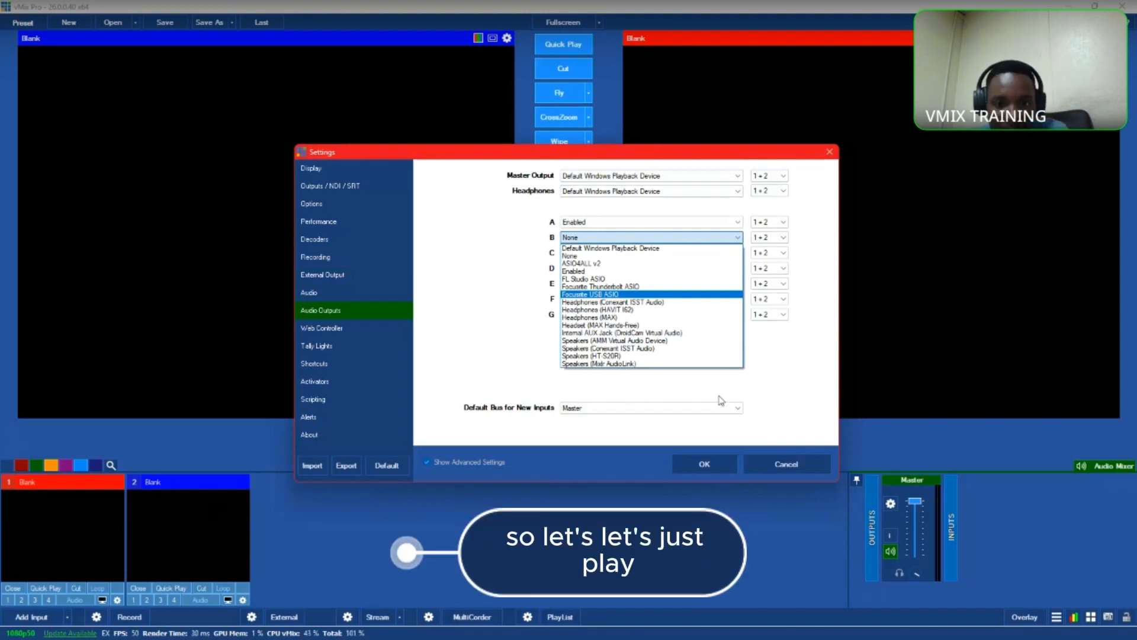
left_click(599, 271)
left_click(598, 252)
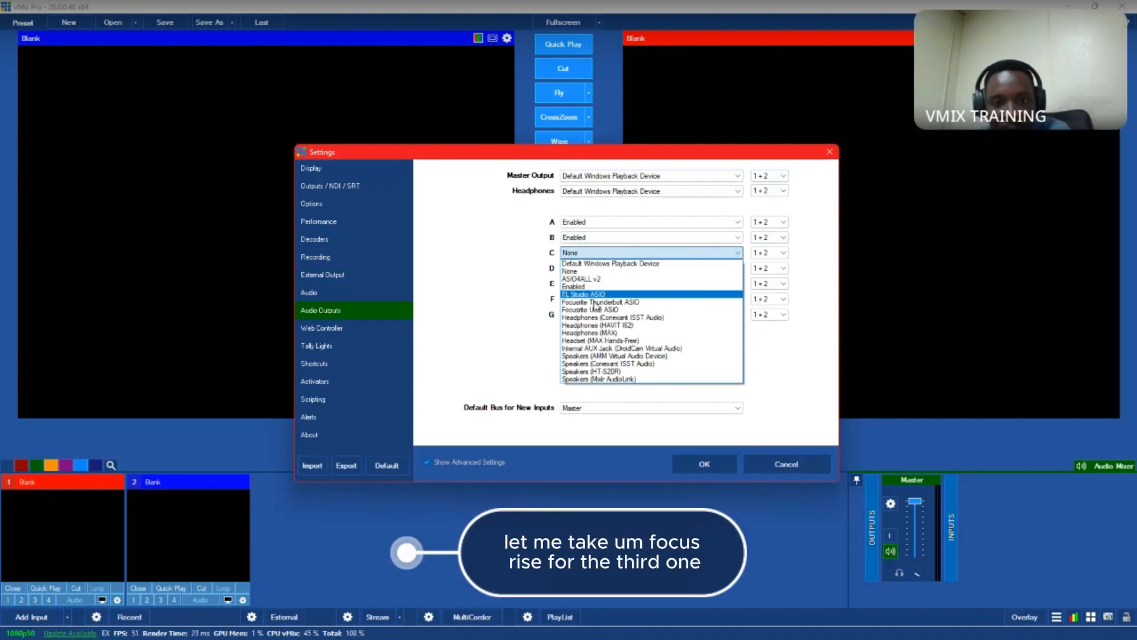
left_click(599, 309)
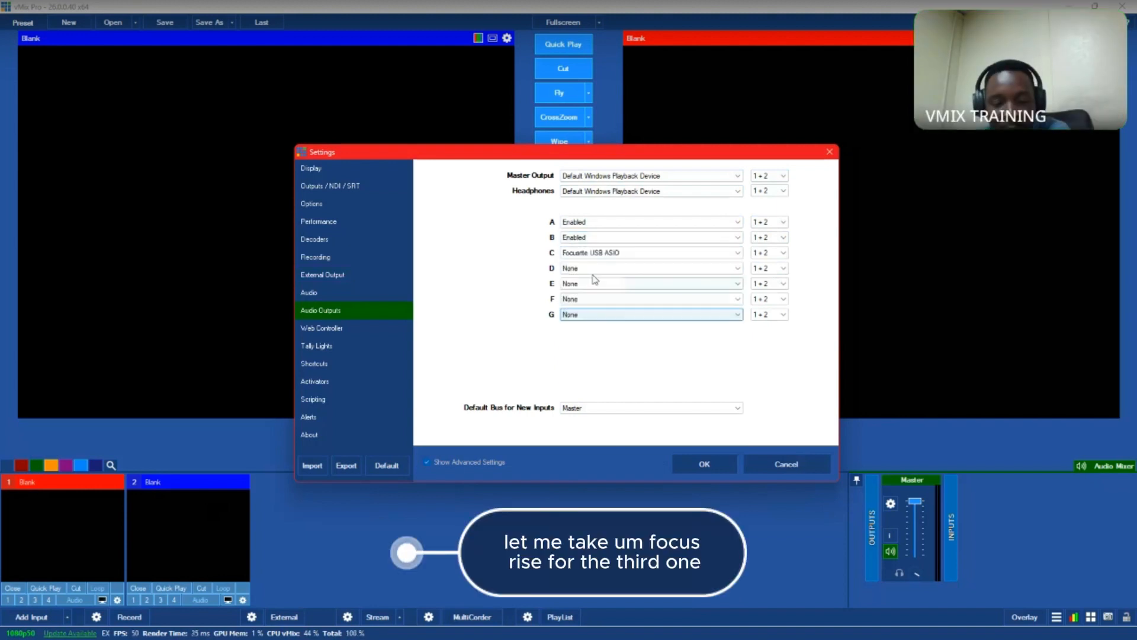
Step: Assign Headphones (HAVIT I62) to bus D, Speakers (Conexant ISST Audio) to E, Speakers (HT-S20R) to F and Speakers (Mixlr AudioLink) to G
left_click(593, 270)
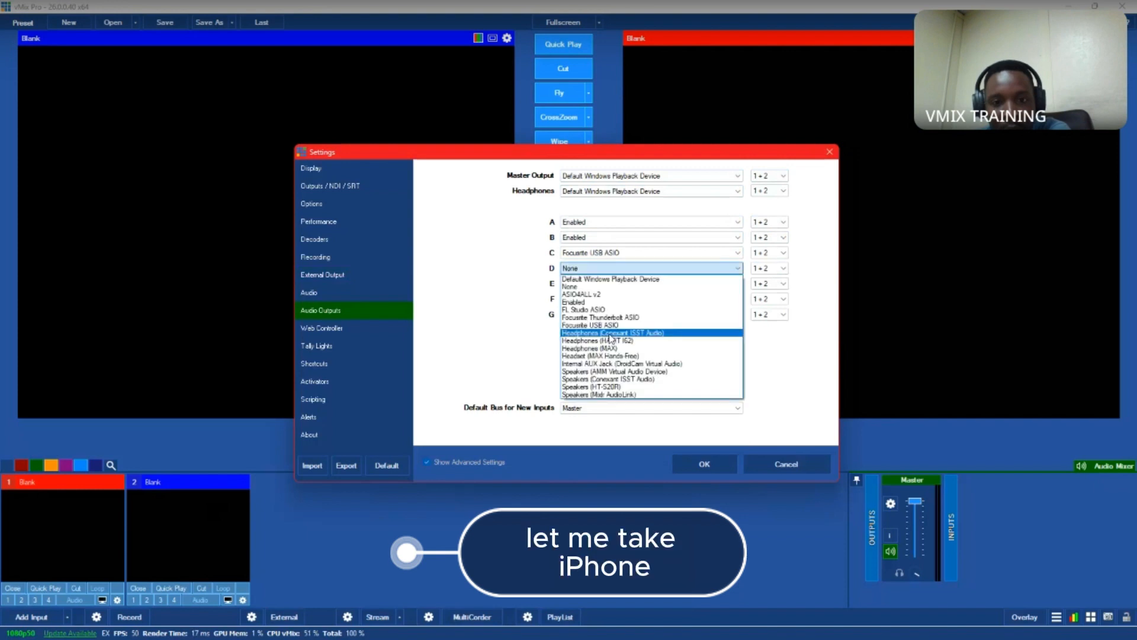
left_click(610, 340)
left_click(607, 284)
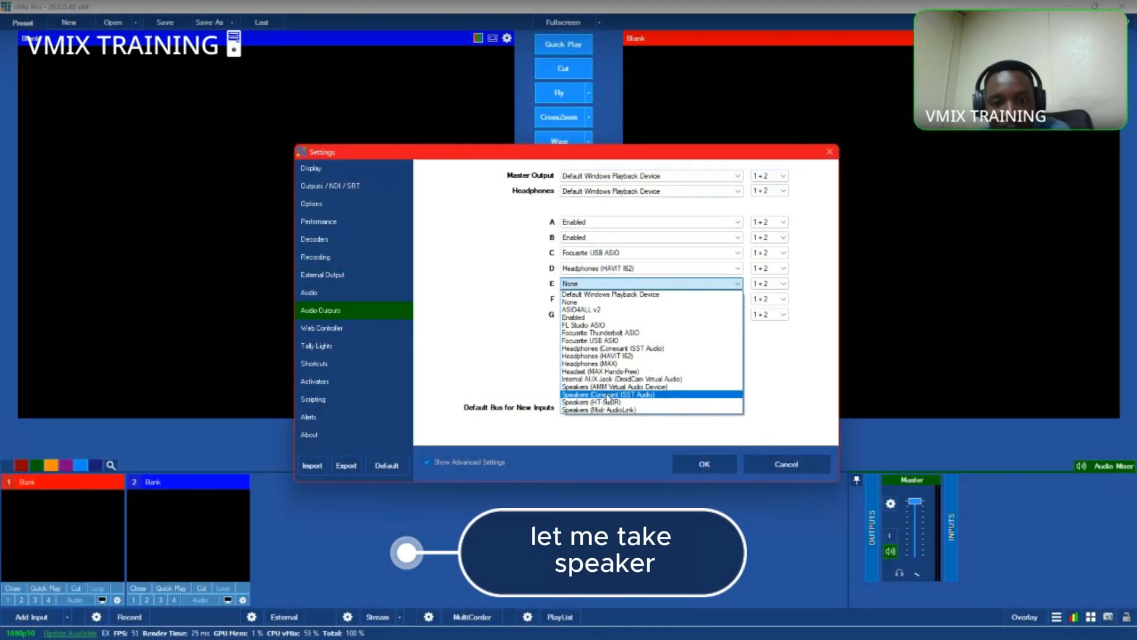
left_click(609, 395)
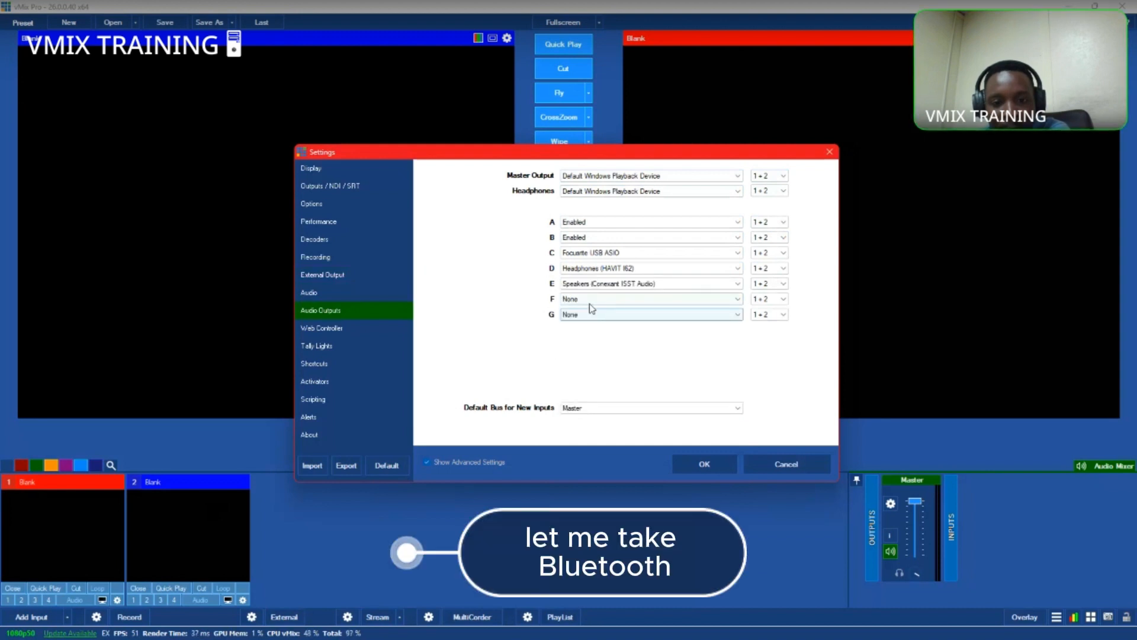
left_click(591, 301)
left_click(607, 418)
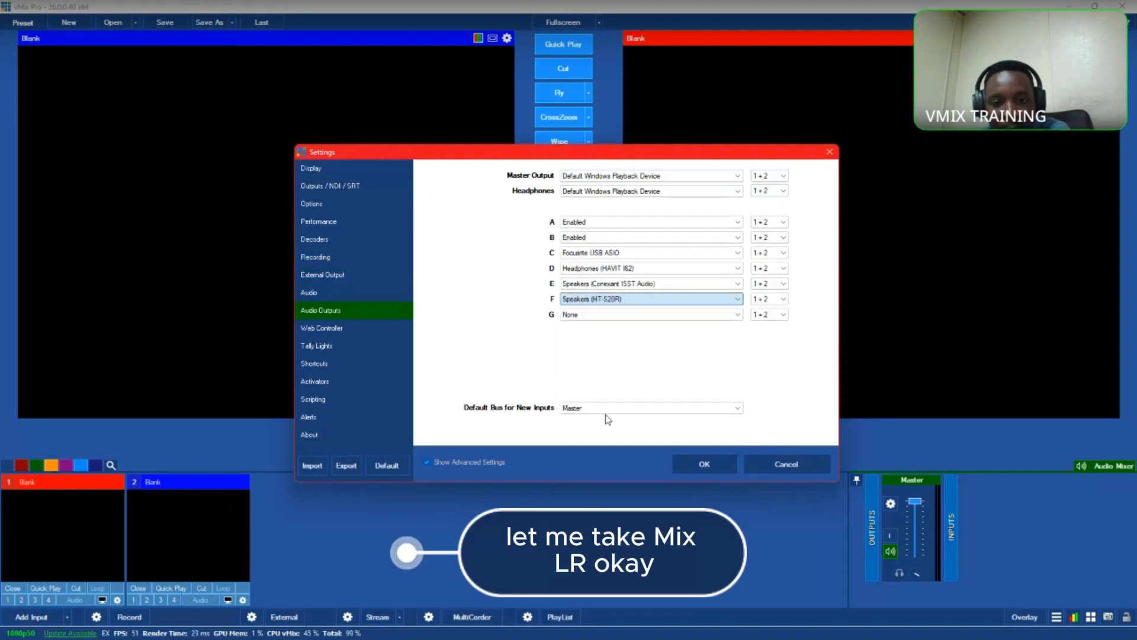
left_click(595, 314)
left_click(616, 442)
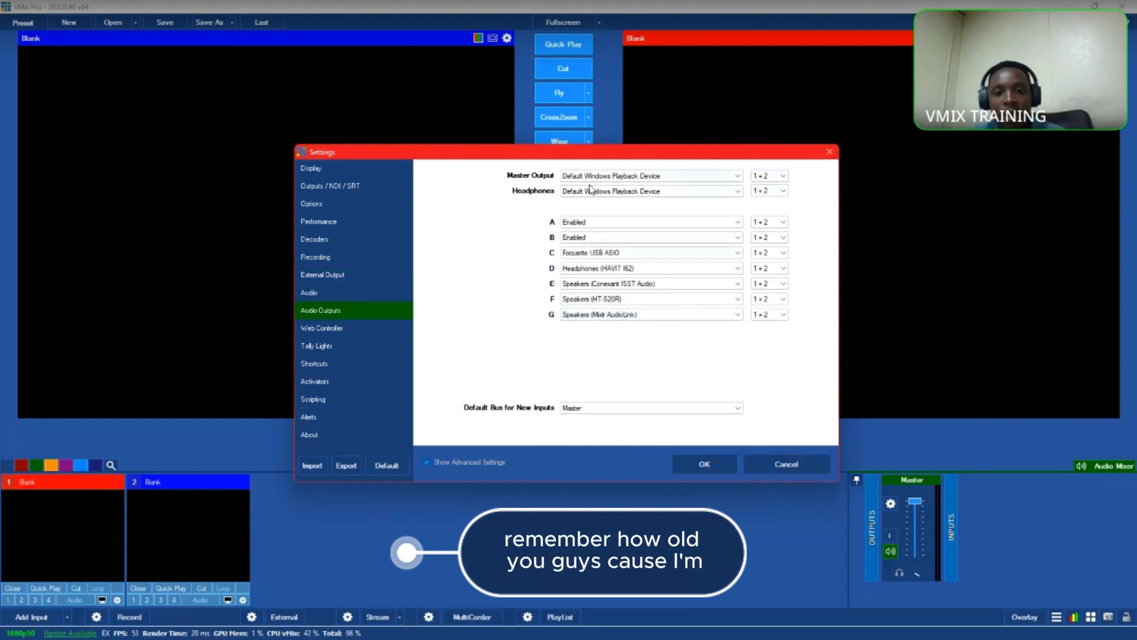
Step: Review the Web Controller's website address, login fields and list of pages accessible without login
left_click(352, 327)
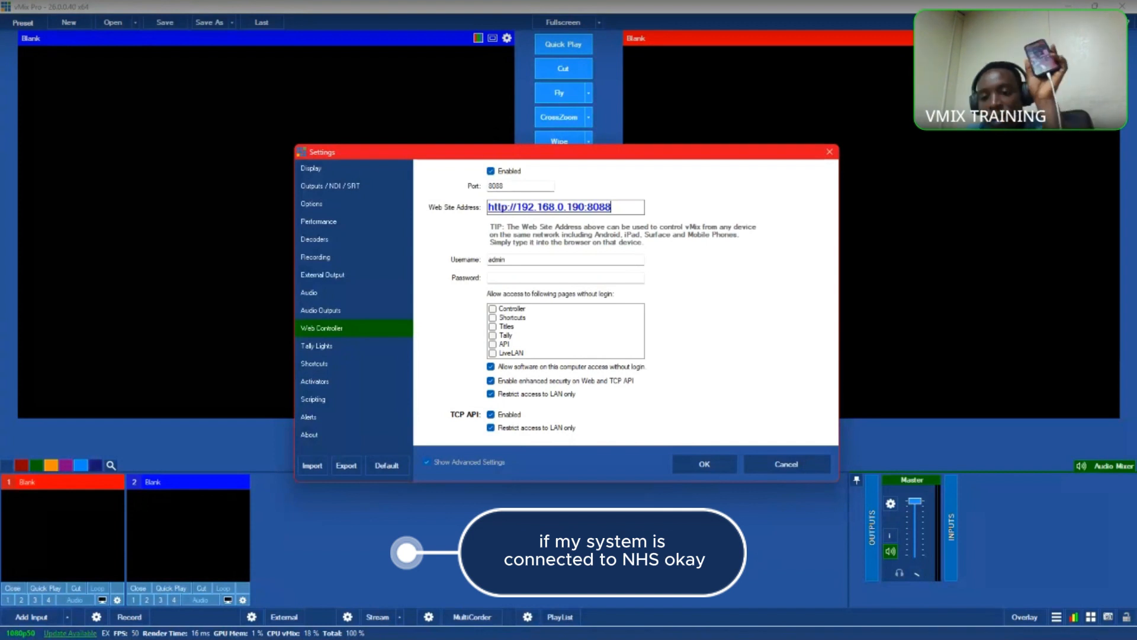
mouse_move(1032, 633)
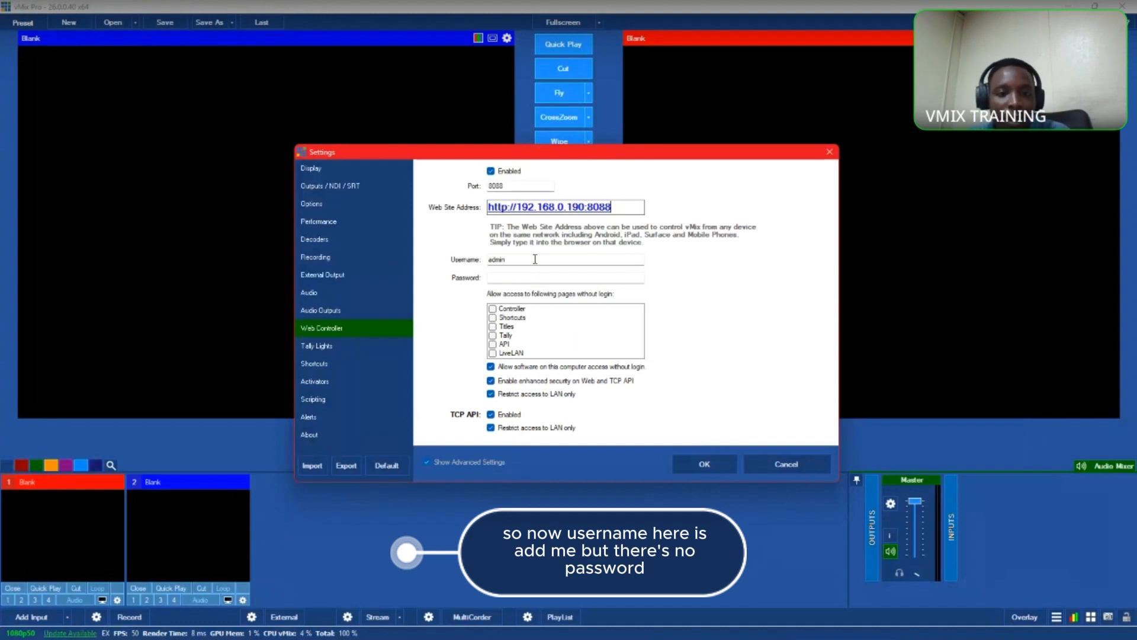
left_click(535, 278)
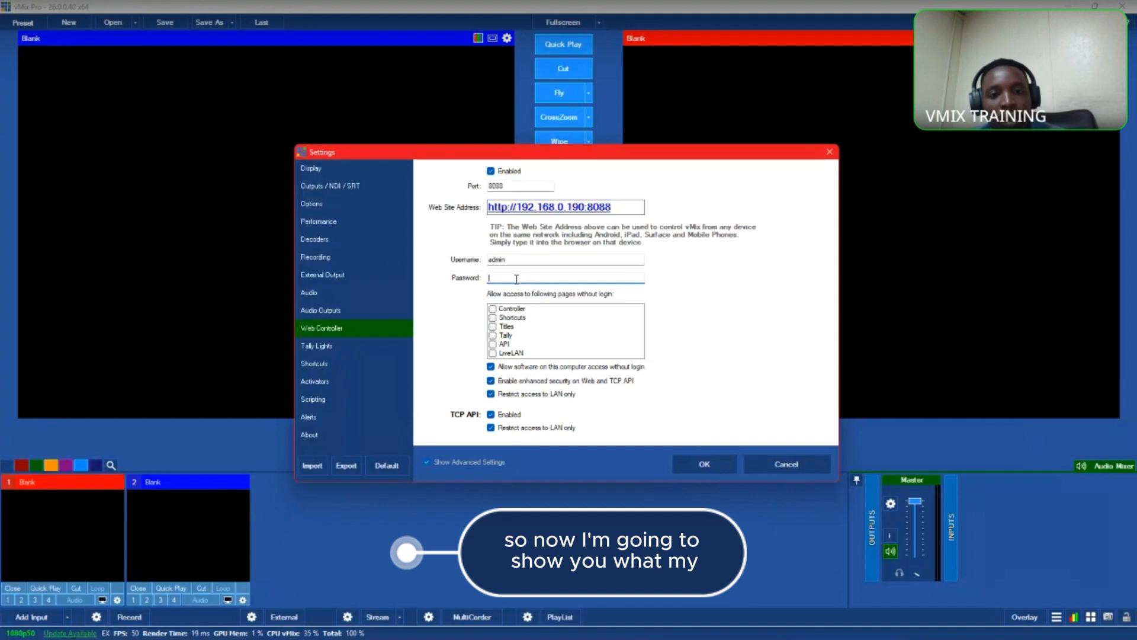
left_click(540, 336)
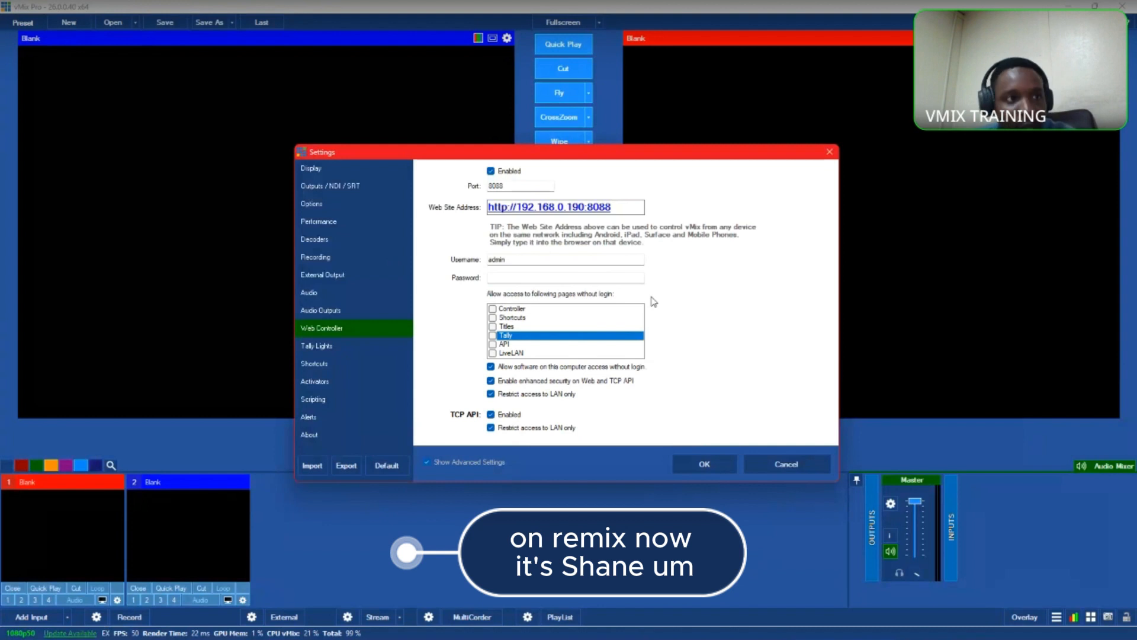
Step: Allow access to the Controller, Shortcuts and Titles pages without login in the Web Controller settings
left_click(497, 309)
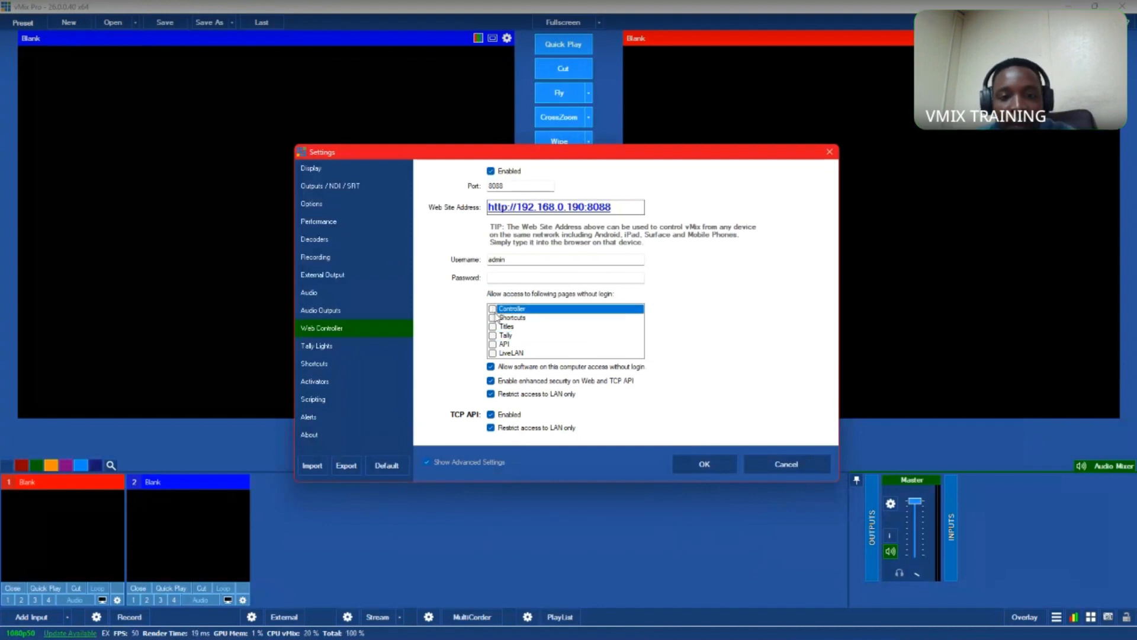
left_click(492, 308)
left_click(492, 318)
left_click(493, 325)
left_click(493, 318)
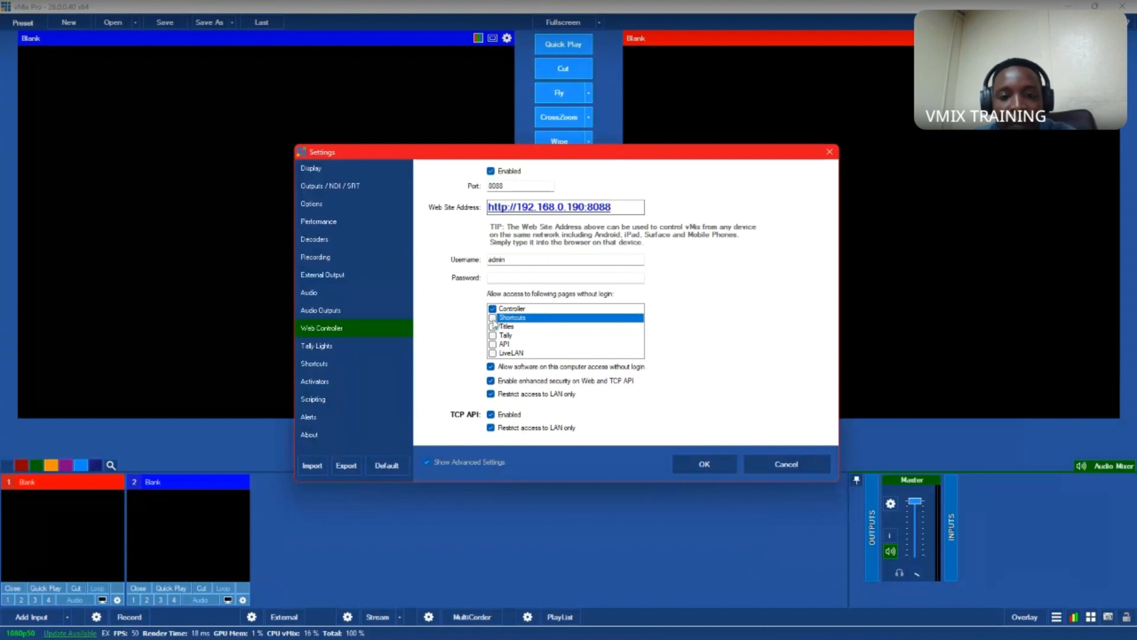
left_click(493, 318)
left_click(493, 327)
left_click(492, 327)
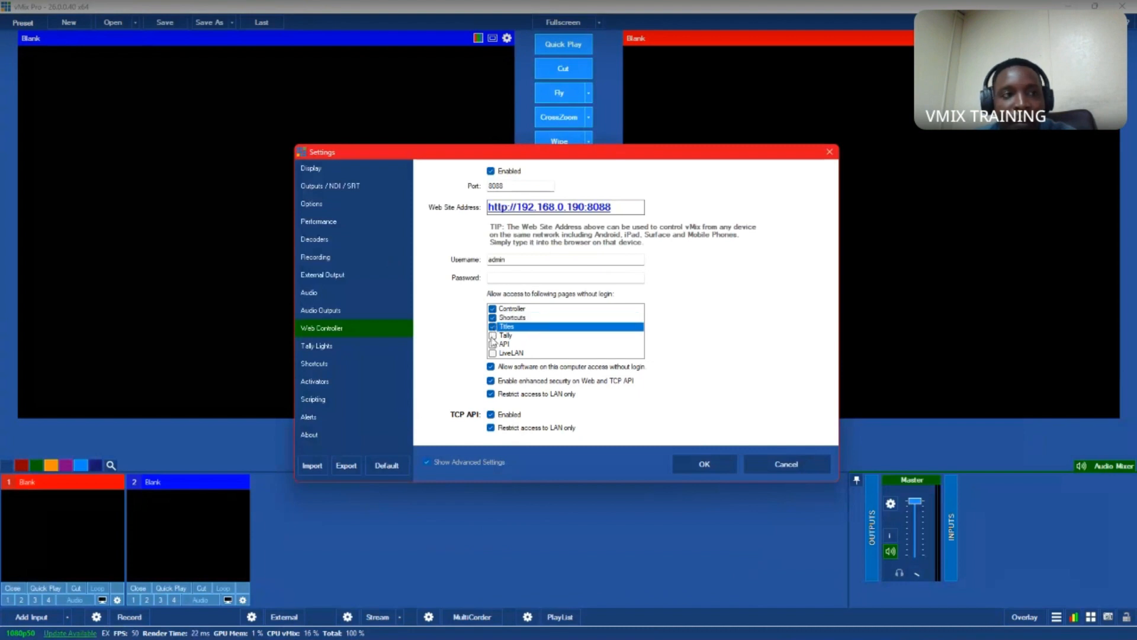
Step: Allow access to the Tally, API and LiveLAN pages without login, and disable the Web Controller
left_click(492, 335)
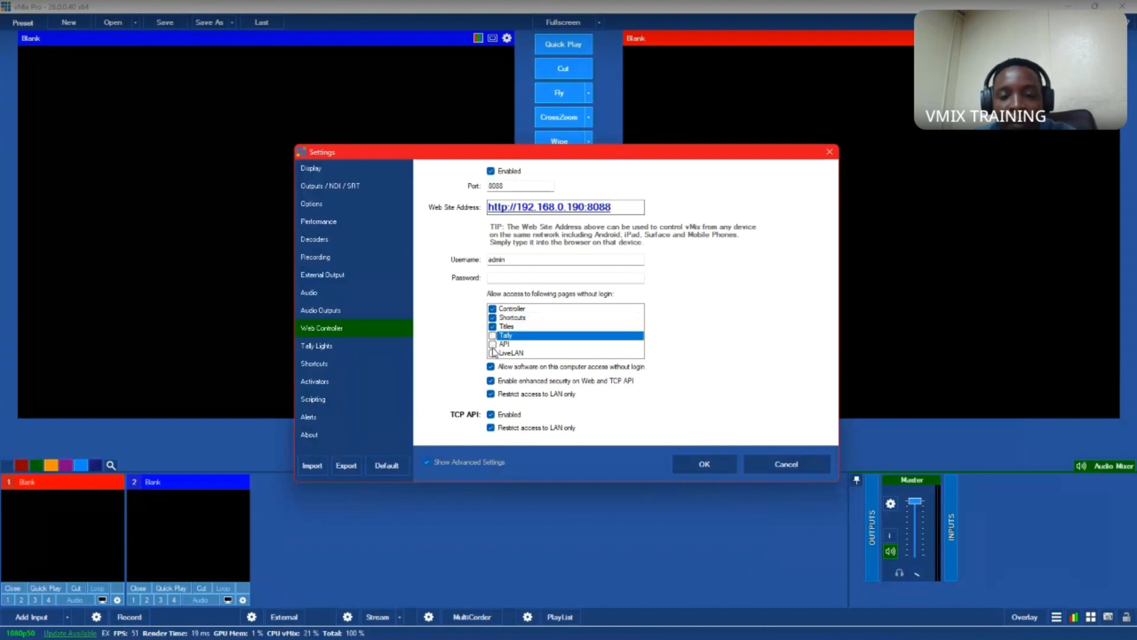
left_click(492, 344)
left_click(493, 344)
left_click(496, 340)
left_click(493, 336)
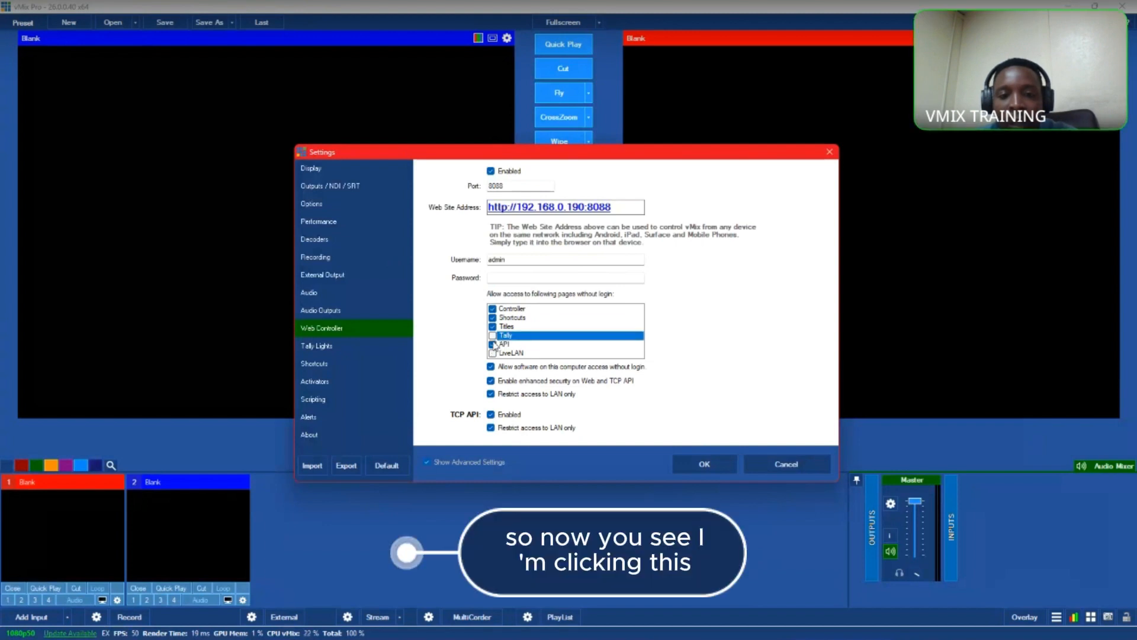
left_click(493, 353)
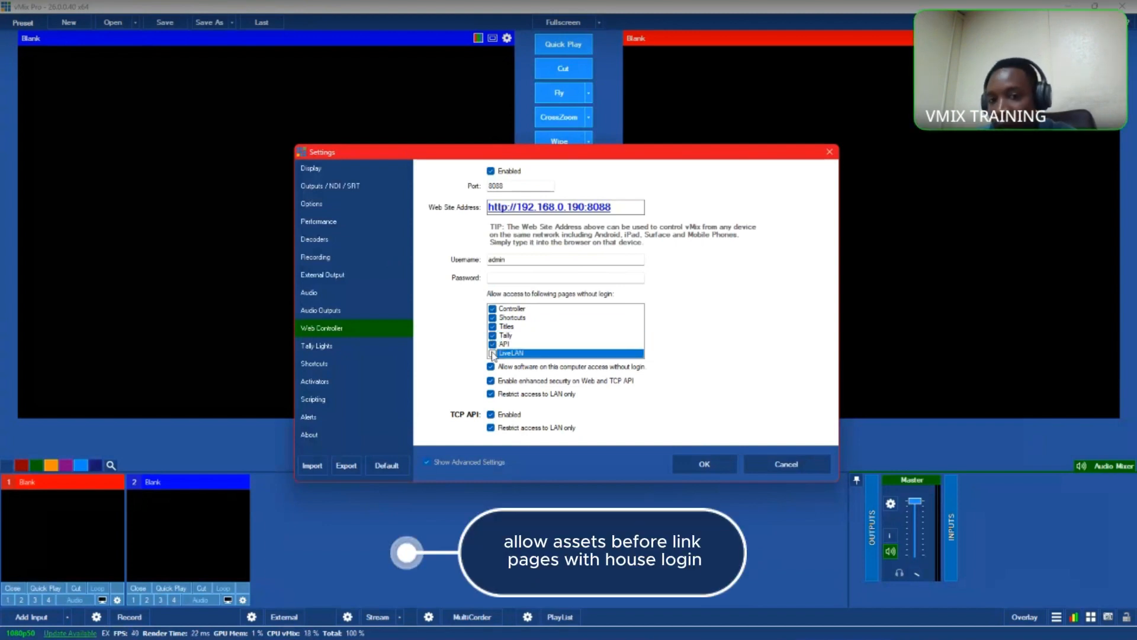
left_click(492, 354)
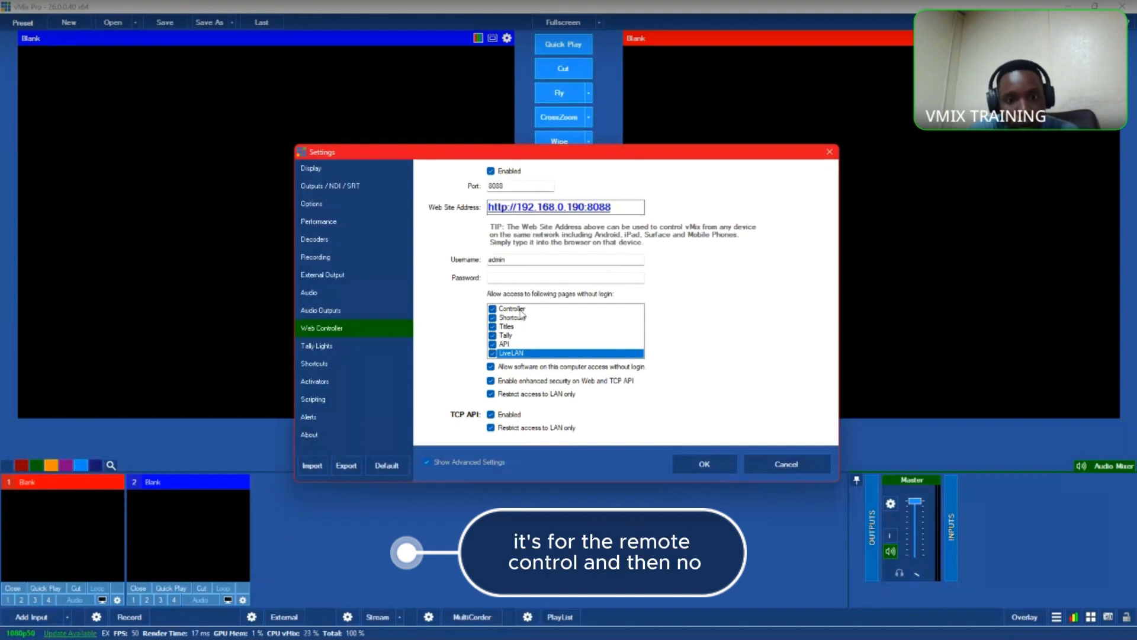
left_click(490, 173)
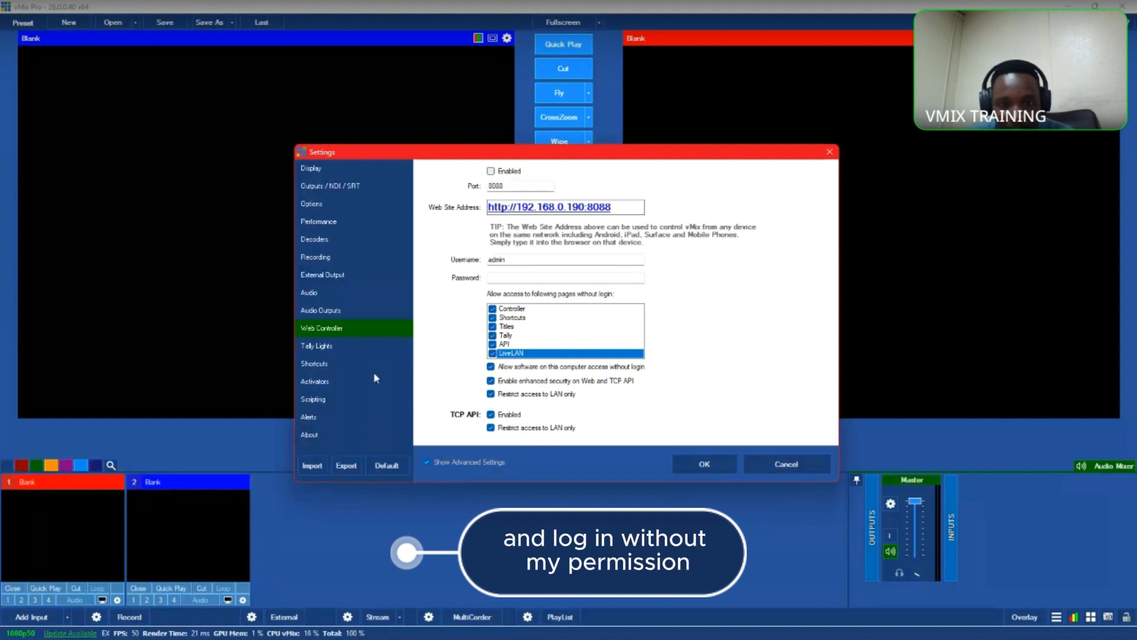
Step: Review the Tally Lights settings, including the web tally address and the Arduino preview and active pin table
left_click(341, 348)
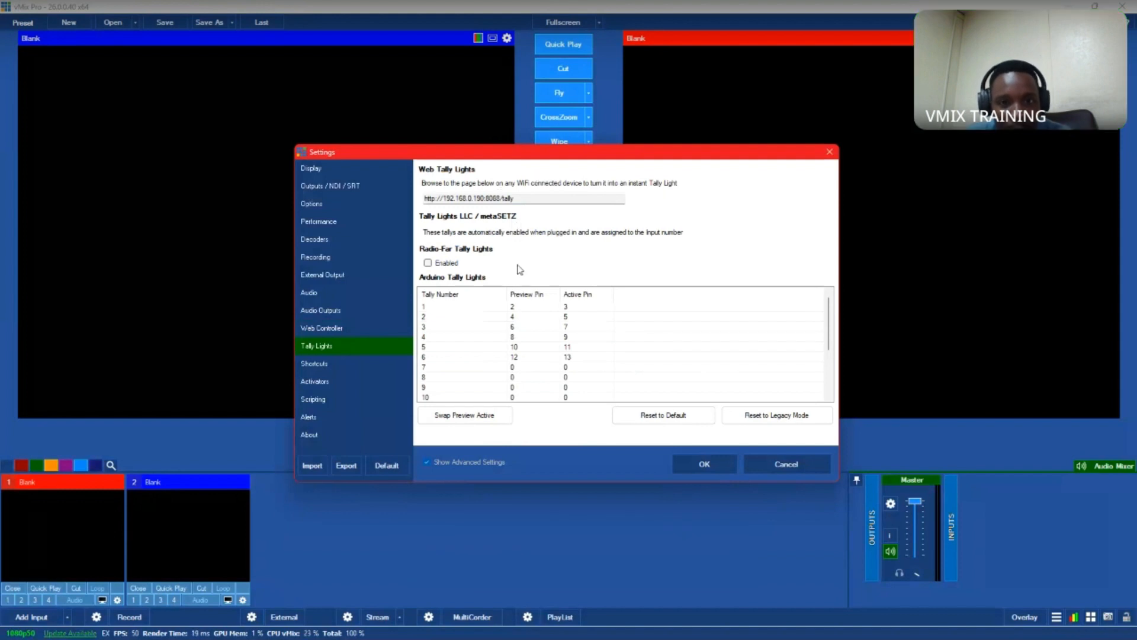
scroll(534, 310, "down", 3)
scroll(534, 310, "up", 3)
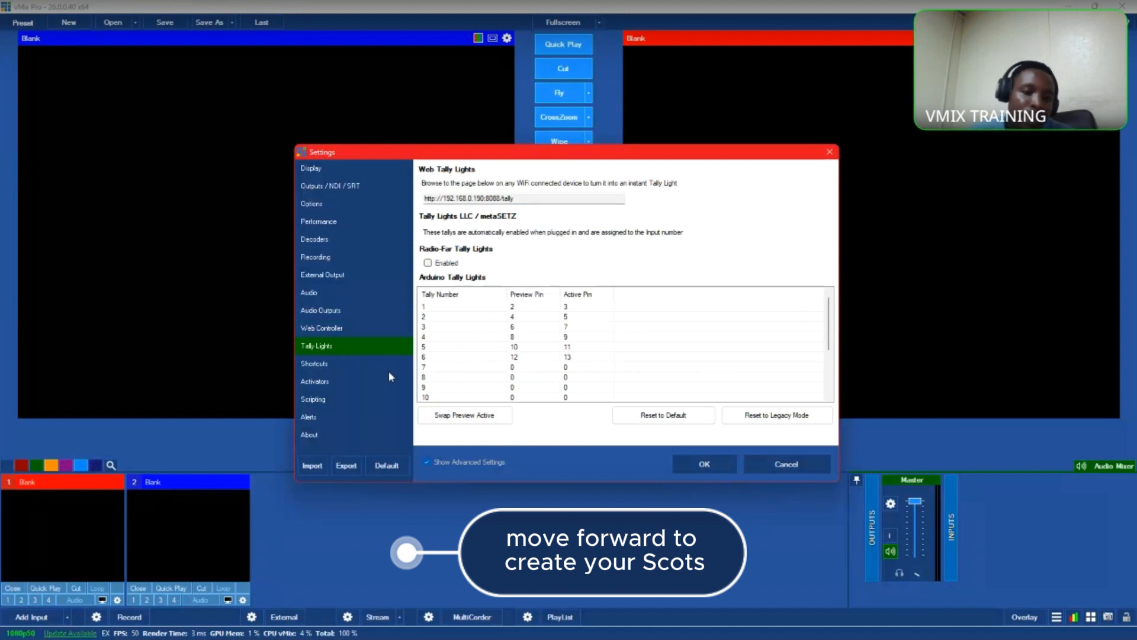
Step: Start adding a new shortcut and detect the R key as its control
left_click(351, 364)
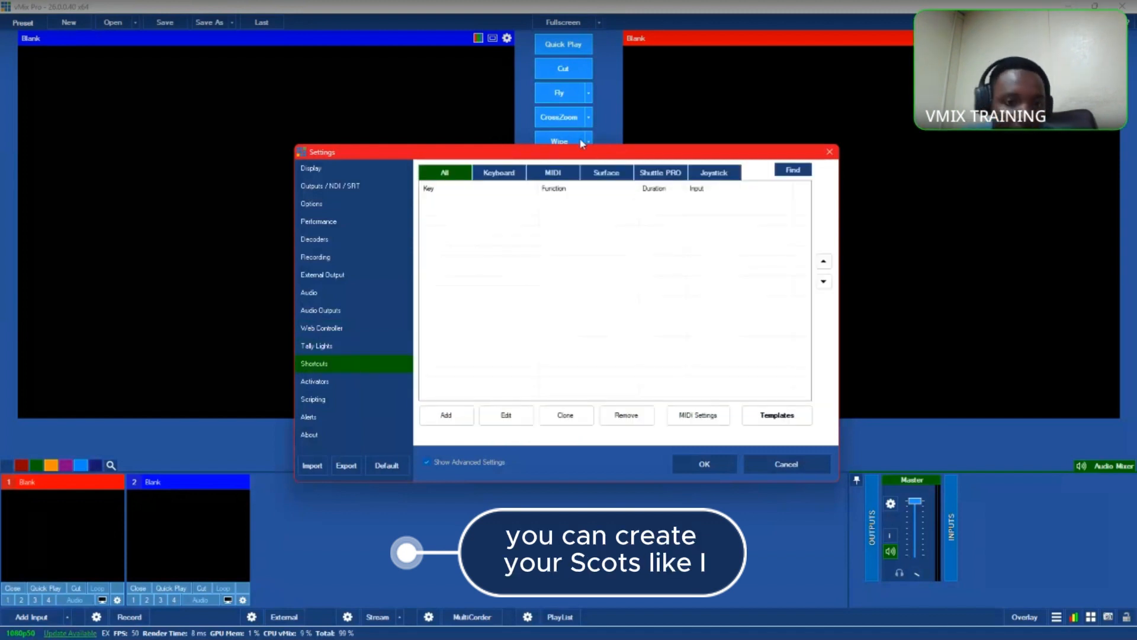
left_click(552, 172)
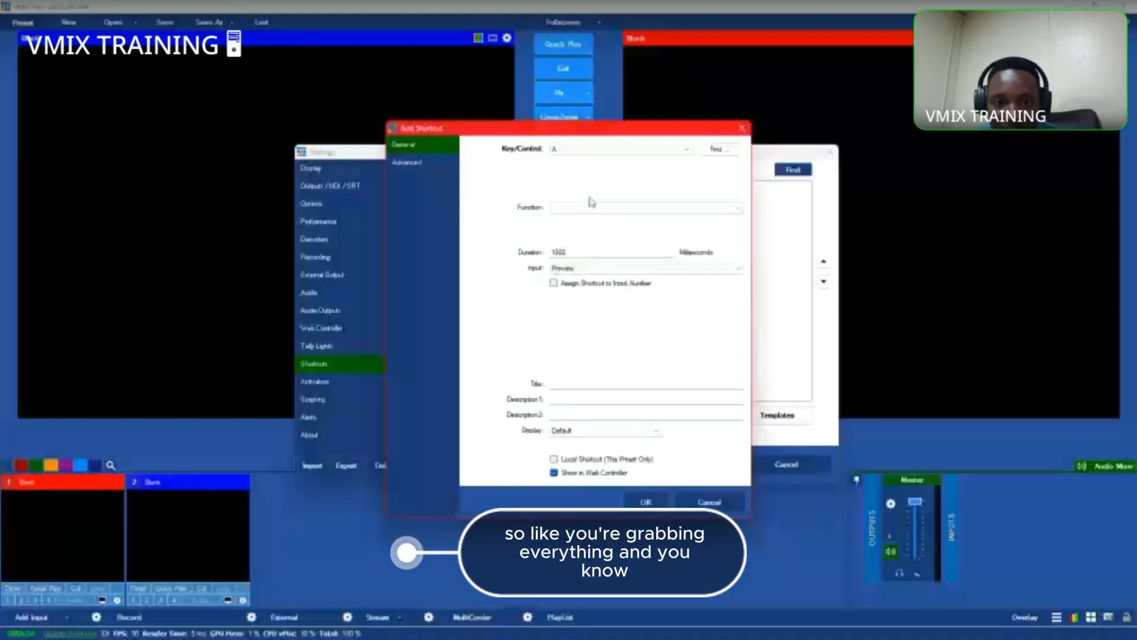
left_click(619, 148)
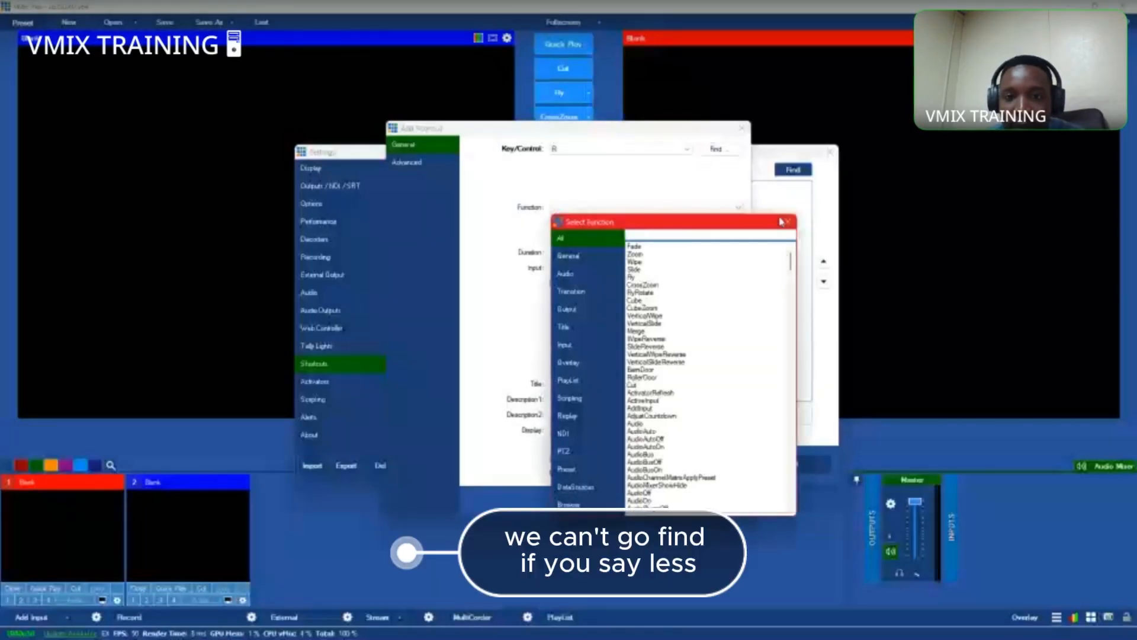
left_click(782, 222)
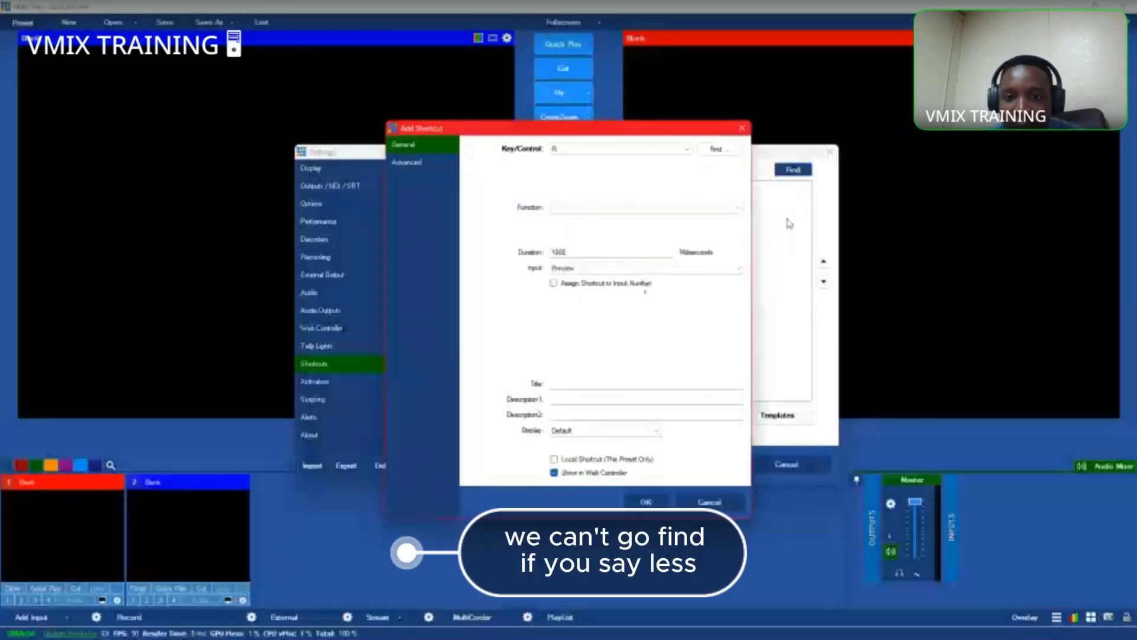
left_click(718, 150)
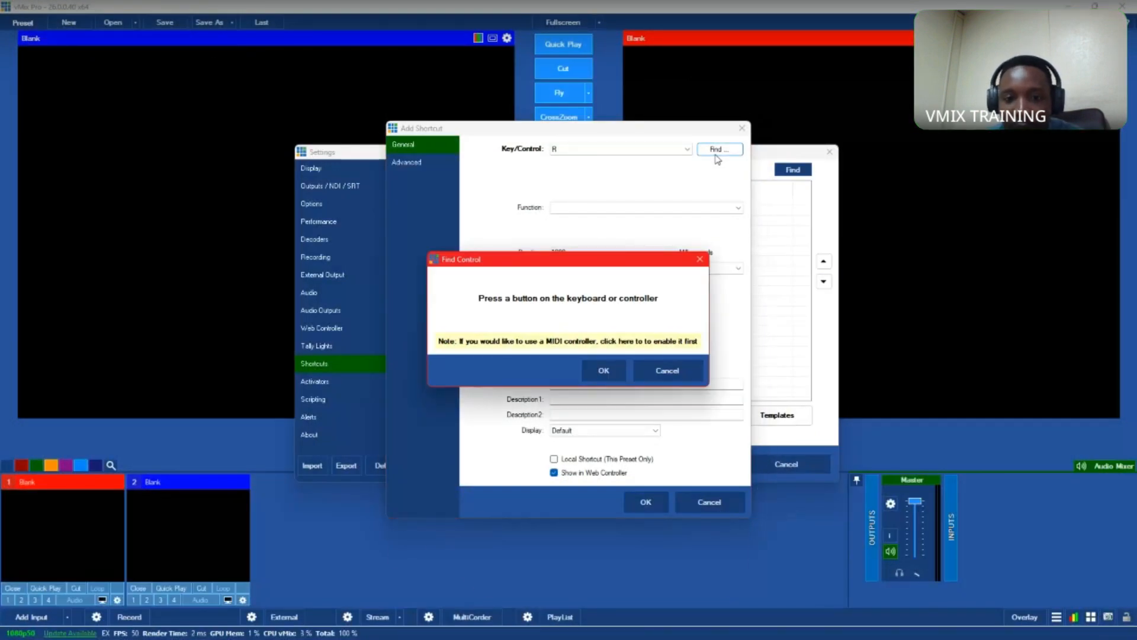
key("r")
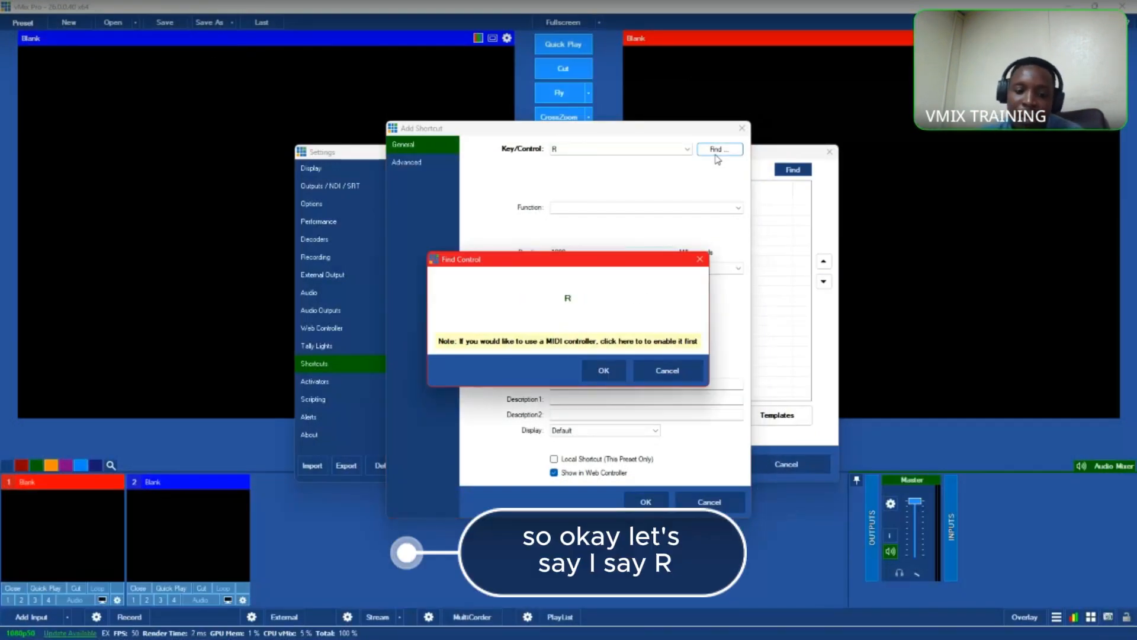
left_click(612, 372)
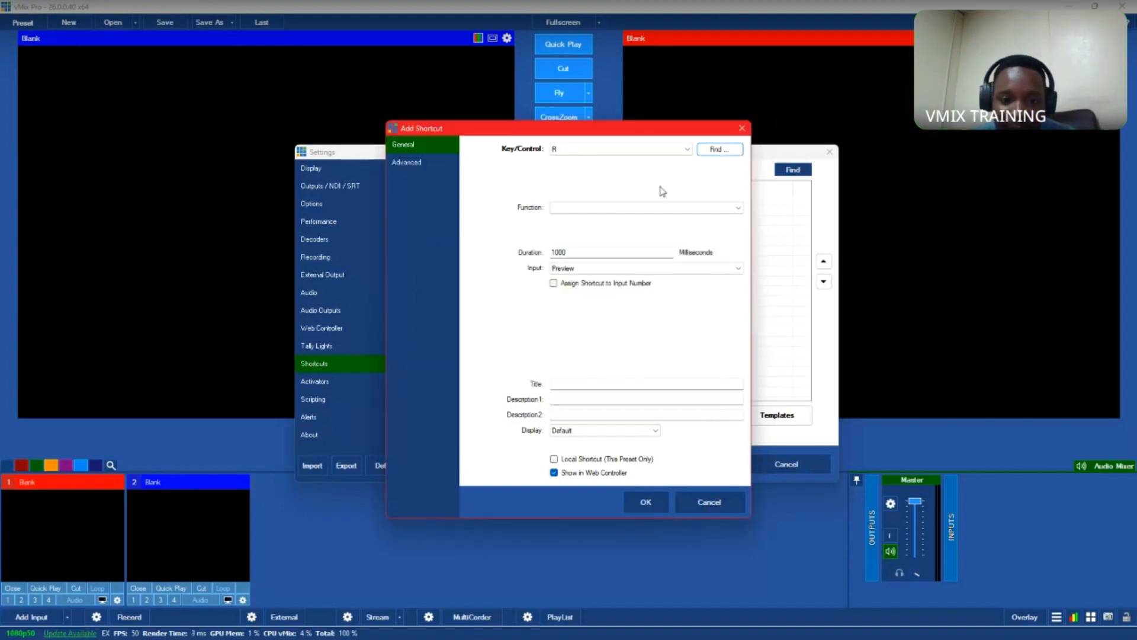
Step: Browse the shortcut function categories, such as Overlay, Browser and General, and set the function to Zoom
left_click(631, 208)
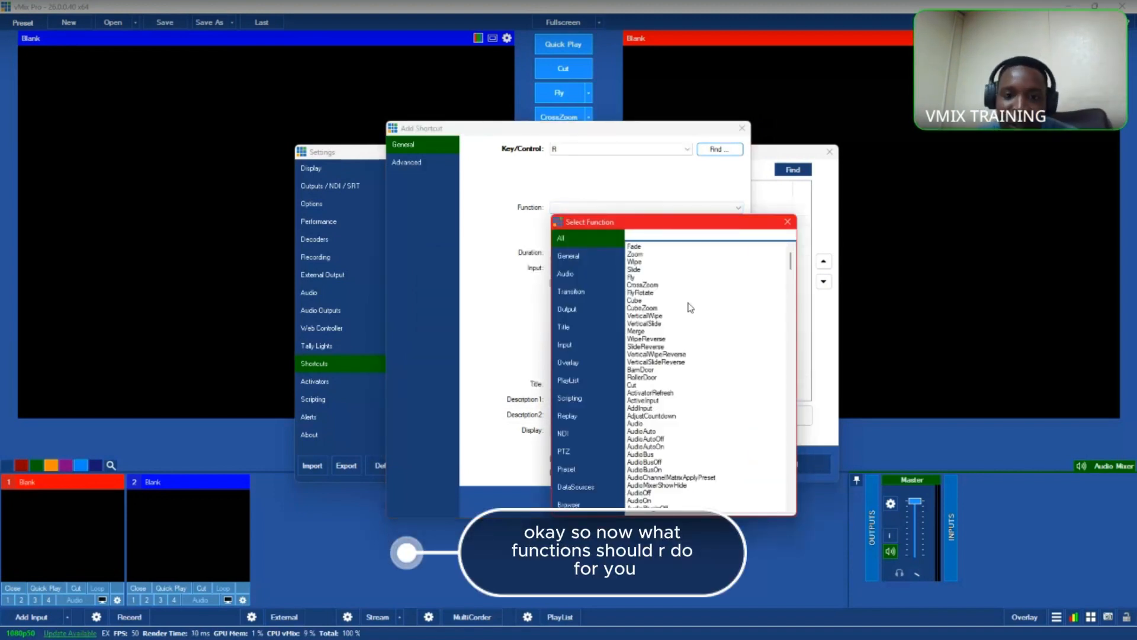
left_click(578, 363)
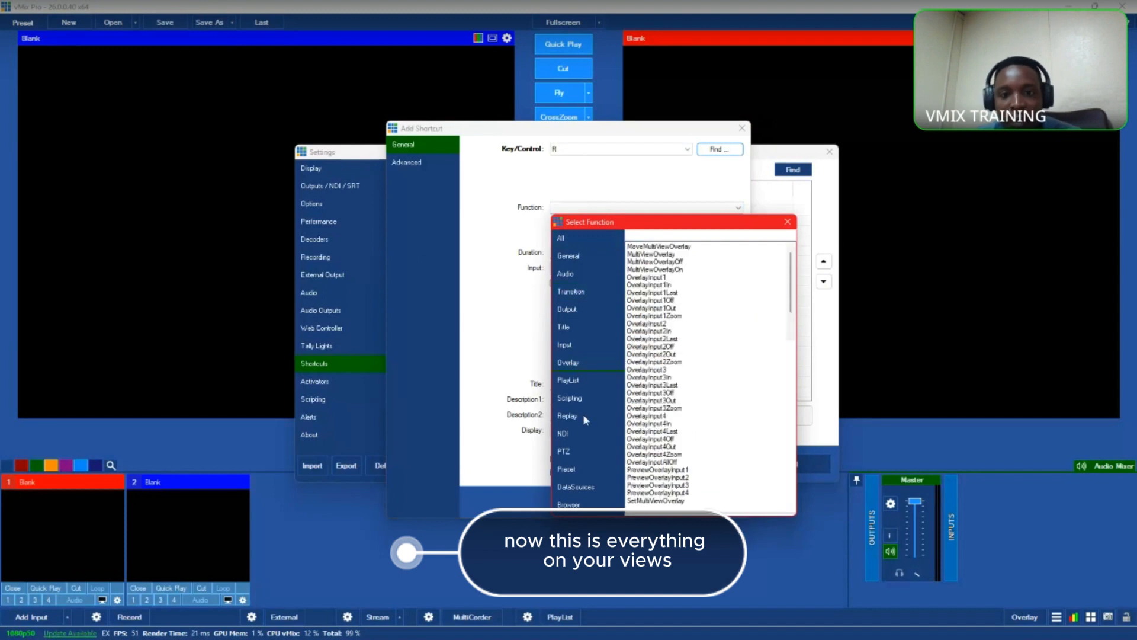
left_click(582, 415)
left_click(587, 452)
left_click(588, 502)
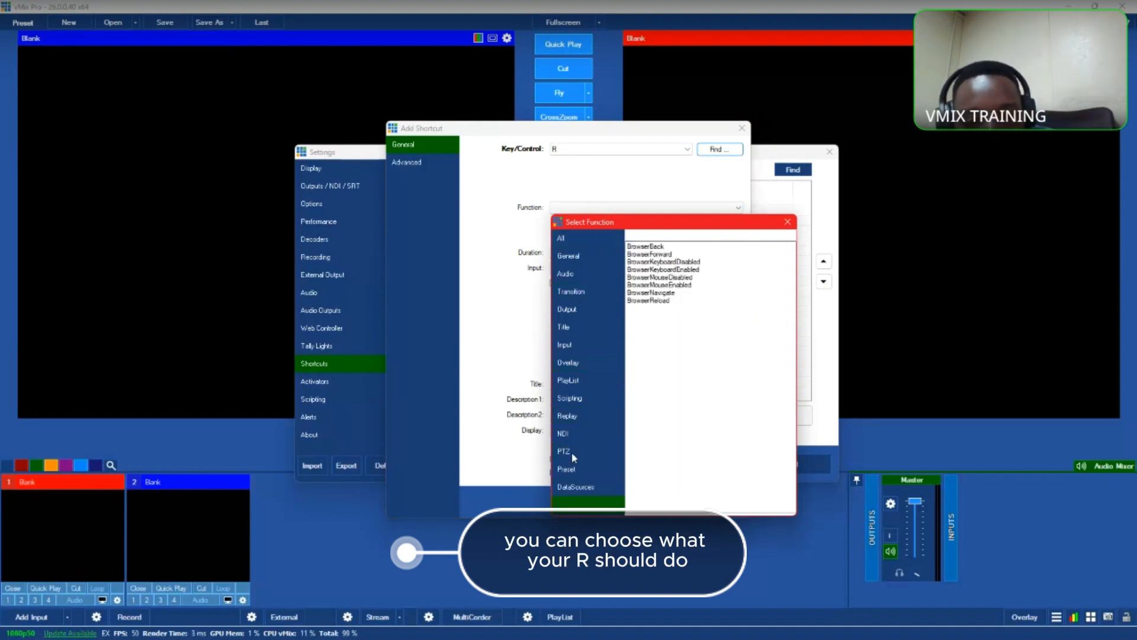
left_click(571, 452)
left_click(569, 292)
left_click(565, 256)
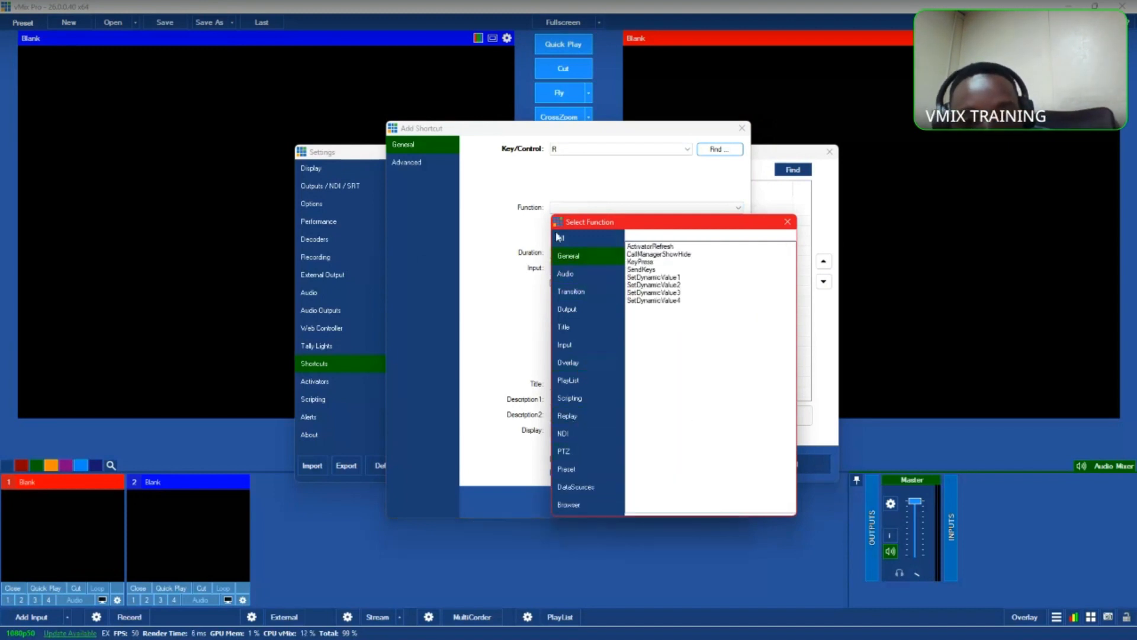
left_click(569, 238)
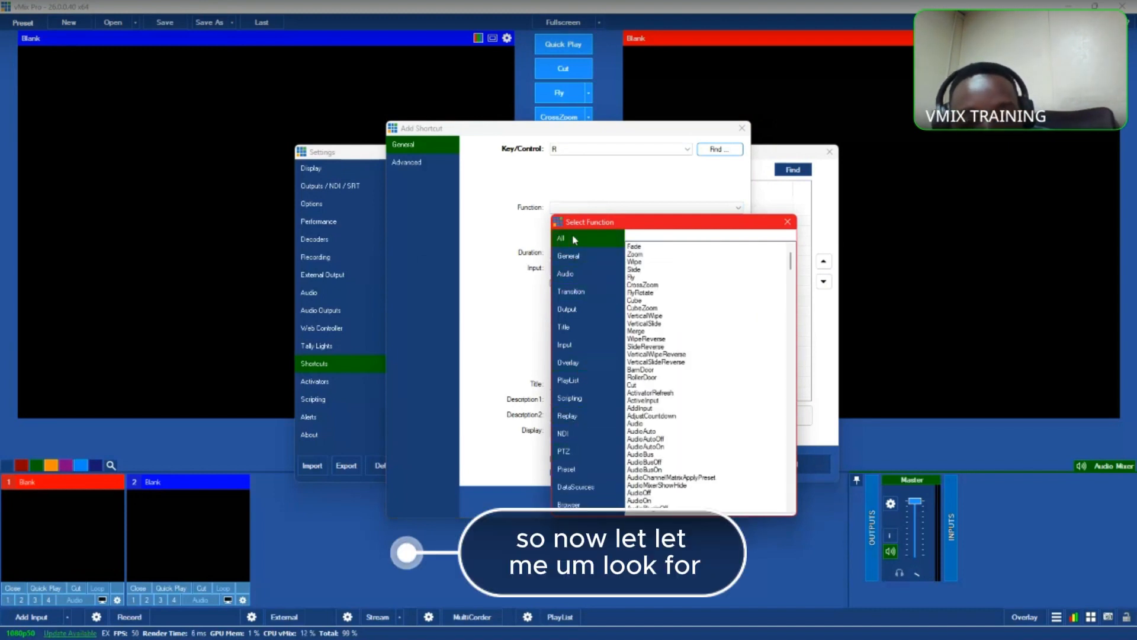
double_click(650, 253)
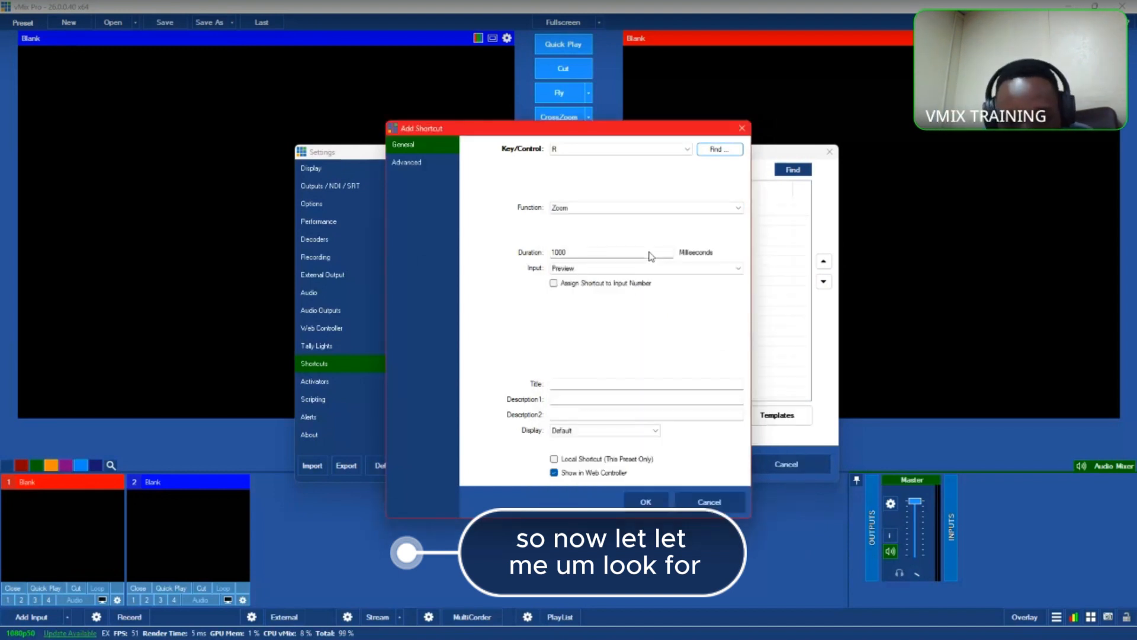
Step: Look through the transition functions and set the new shortcut's function to Fade
left_click(611, 209)
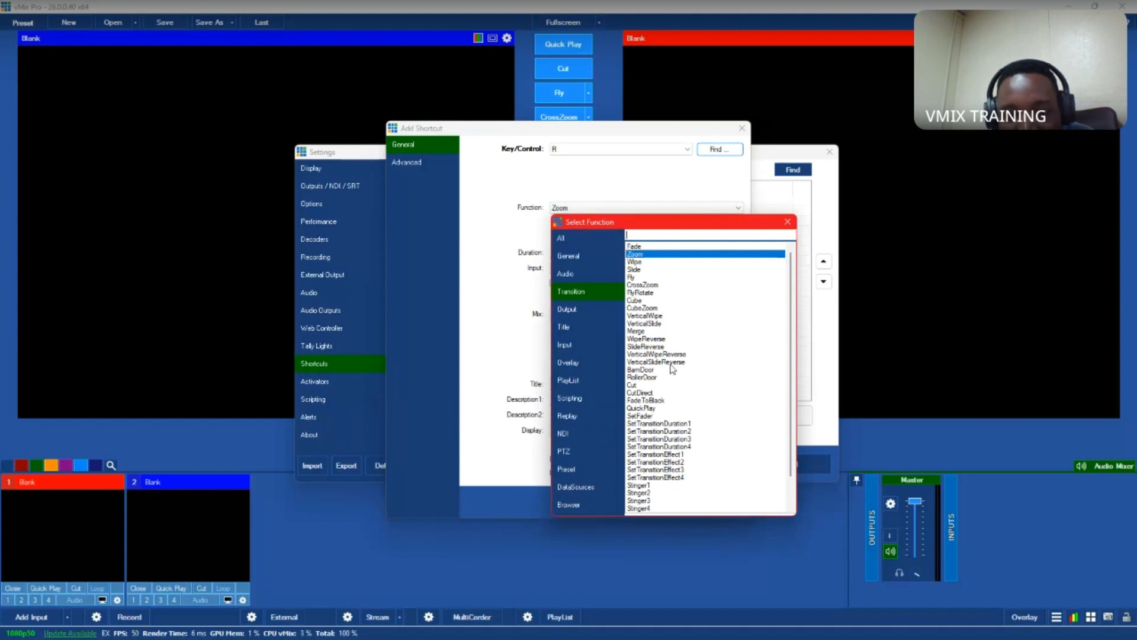
scroll(657, 414, "down", 2)
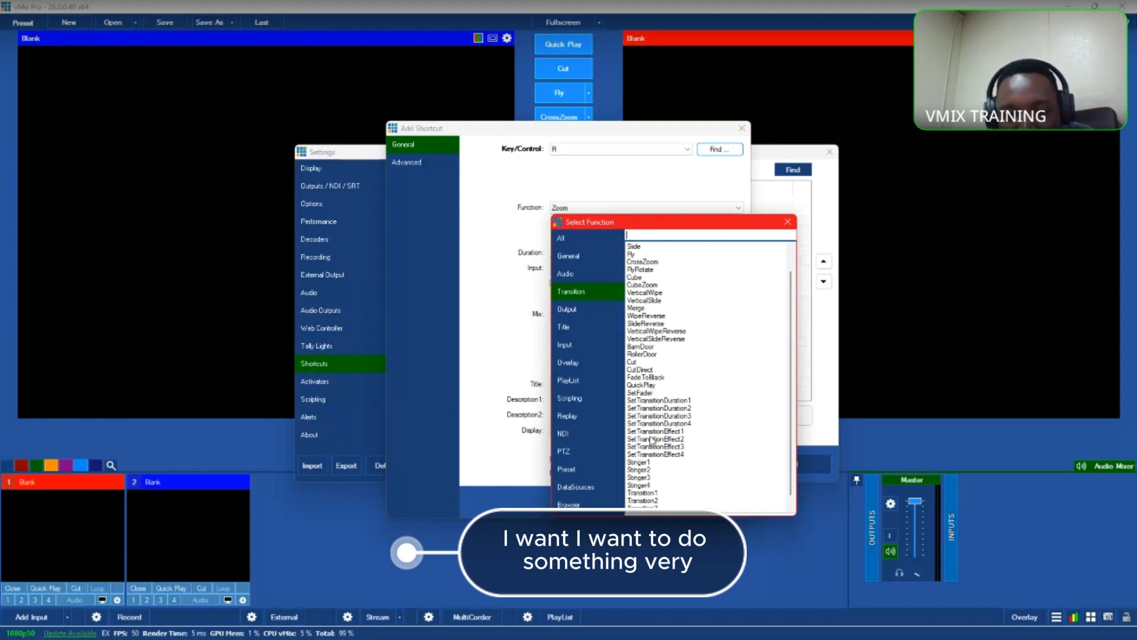
scroll(651, 441, "up", 1)
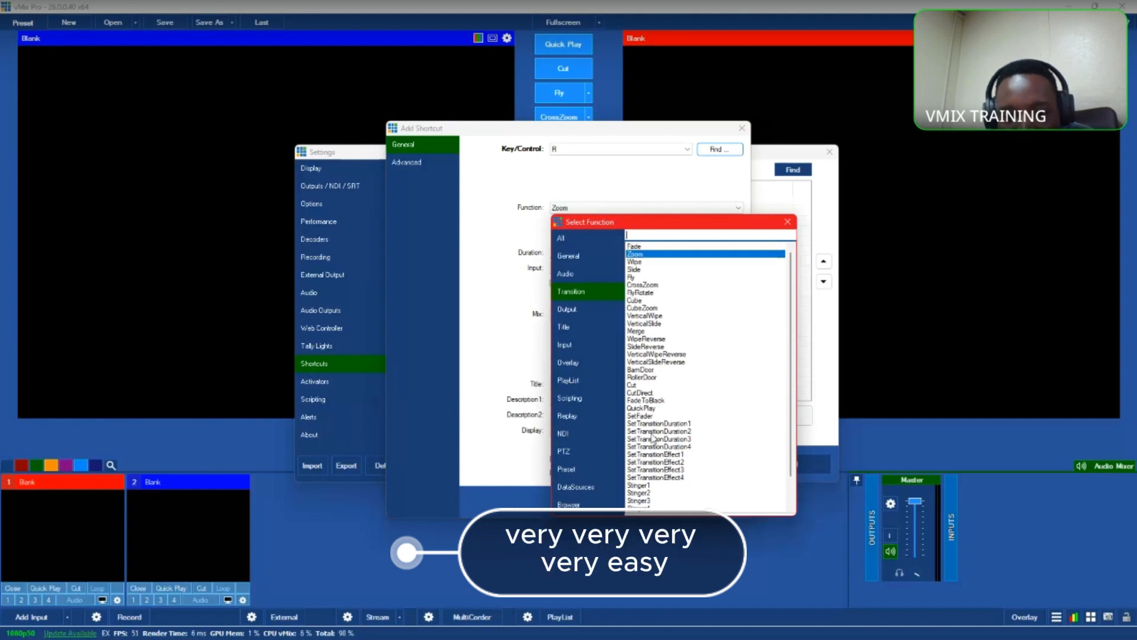
scroll(673, 304, "up", 2)
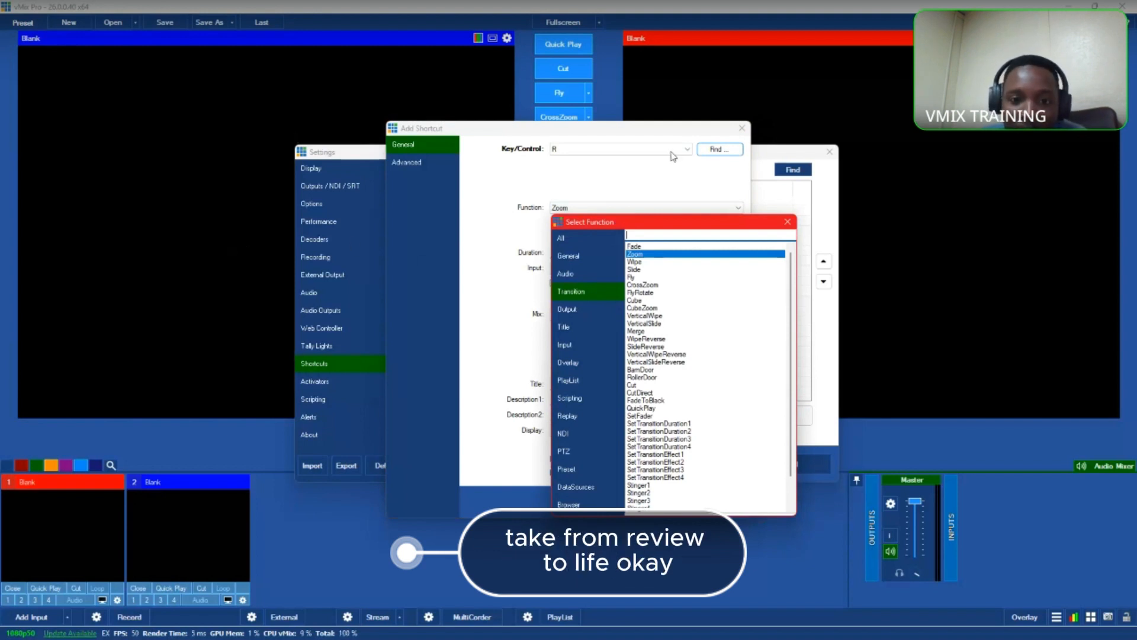
double_click(634, 246)
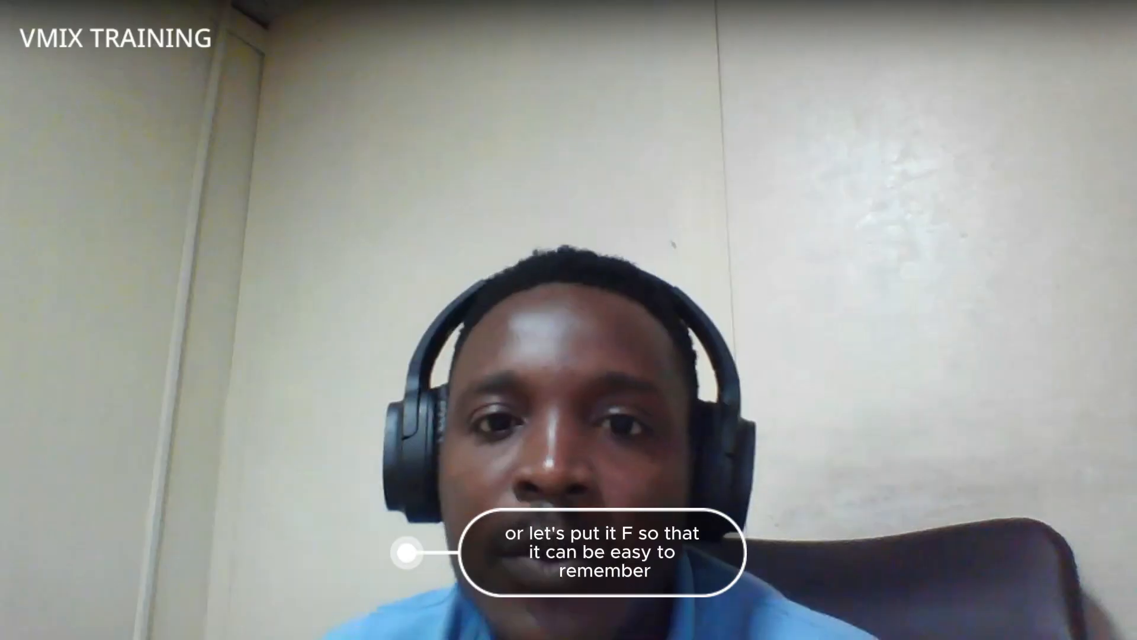
Step: Set the Fade shortcut's key to F
left_click(620, 148)
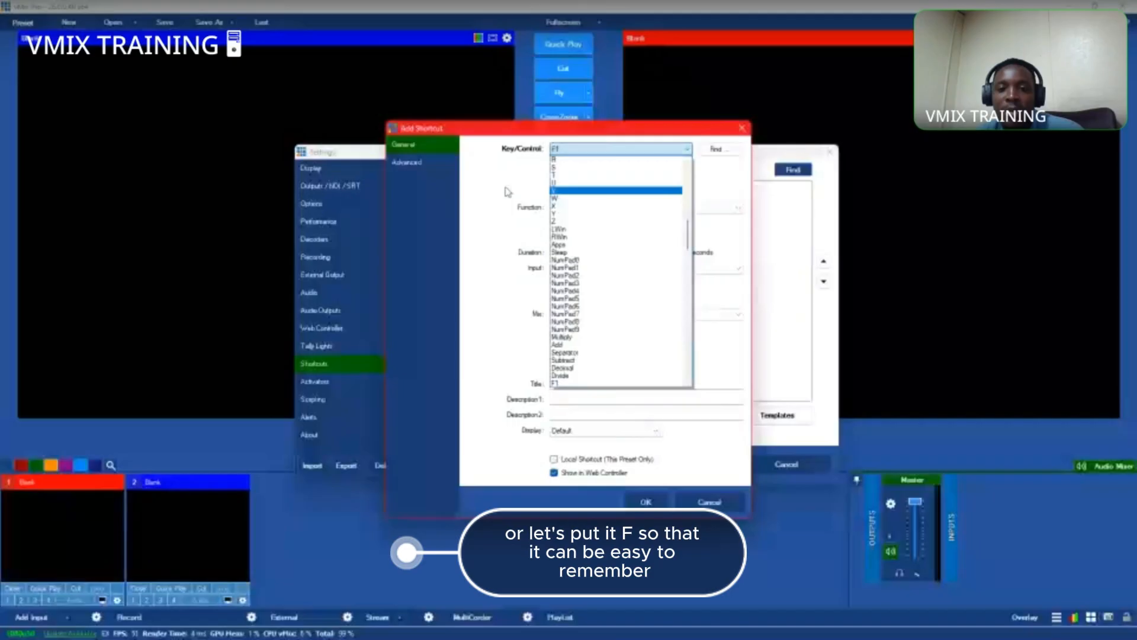
key("f")
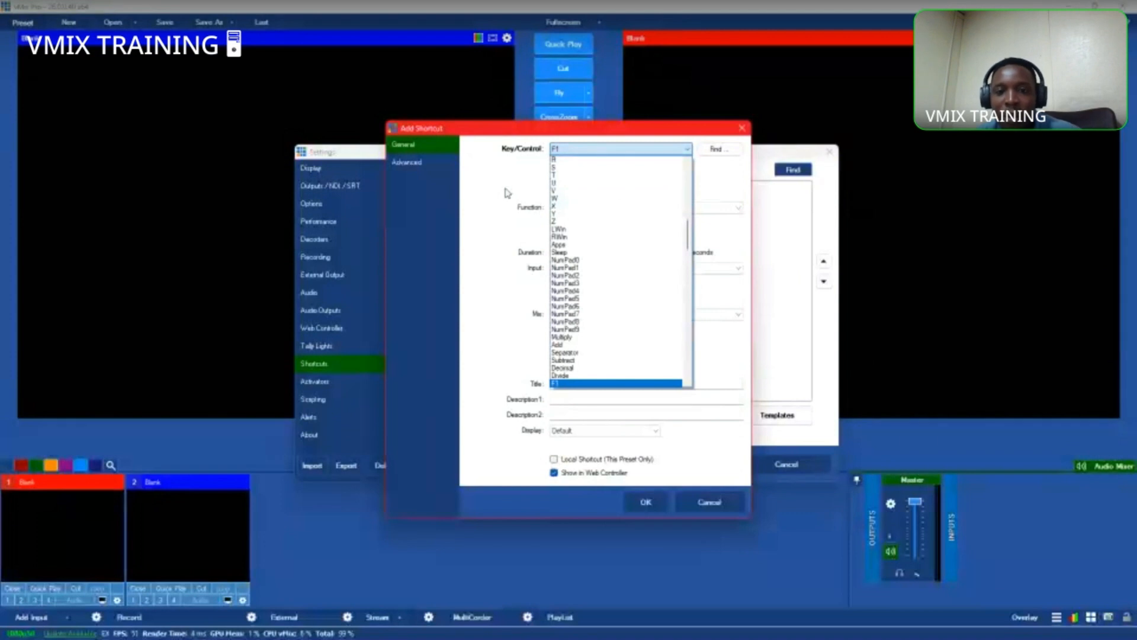
key("f")
scroll(621, 194, "up", 8)
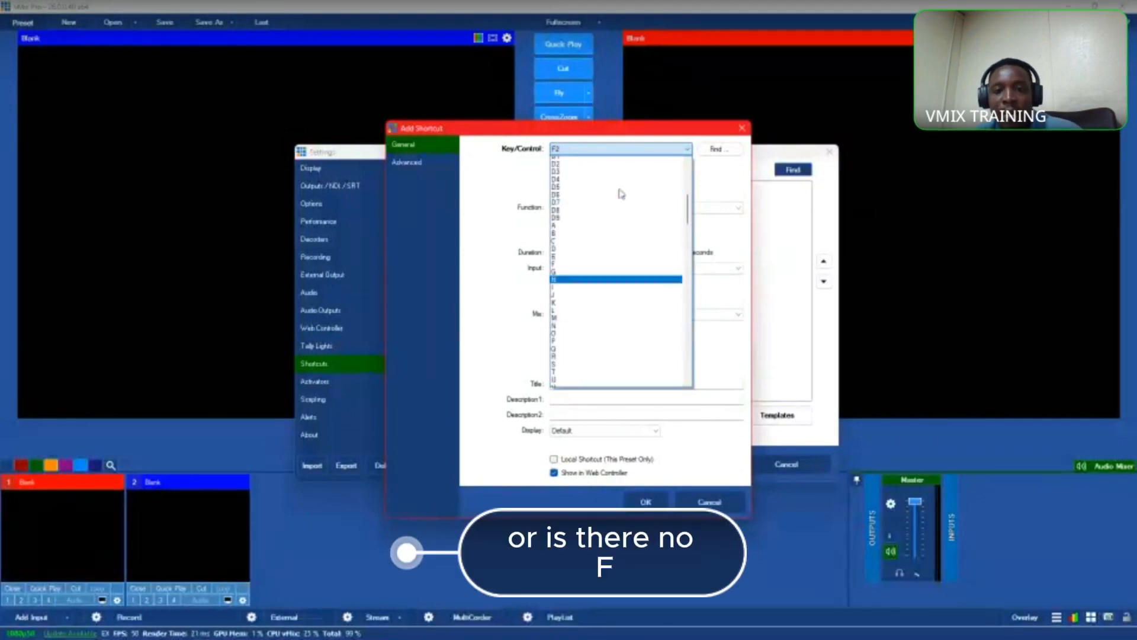
scroll(592, 319, "up", 2)
left_click(590, 318)
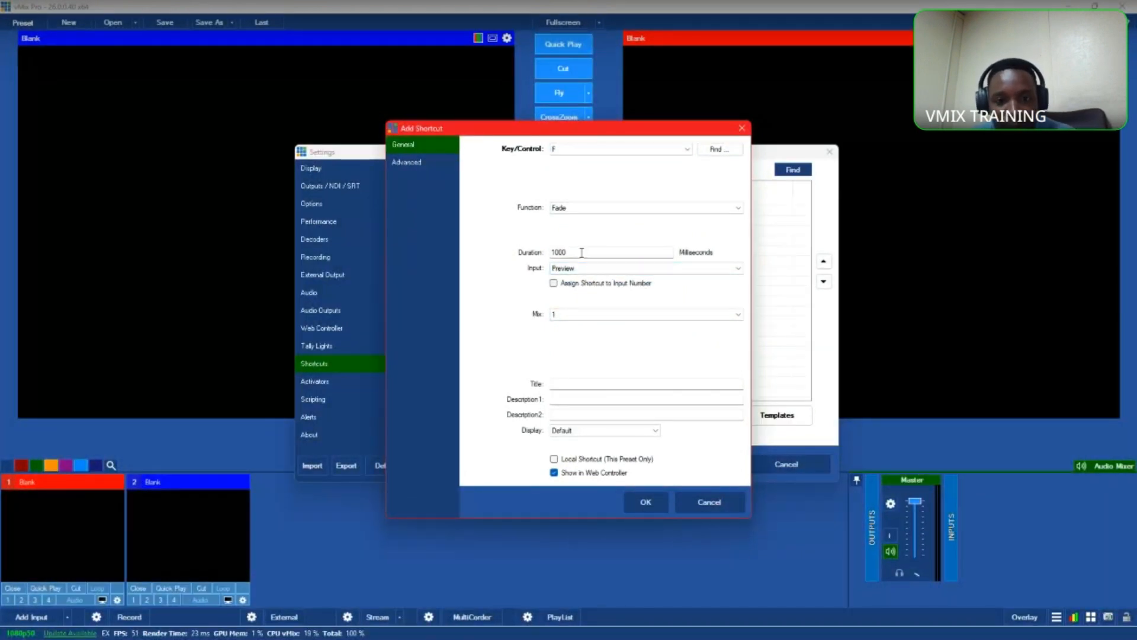
Step: Look through the input and transition function choices available for the Fade shortcut
left_click(599, 269)
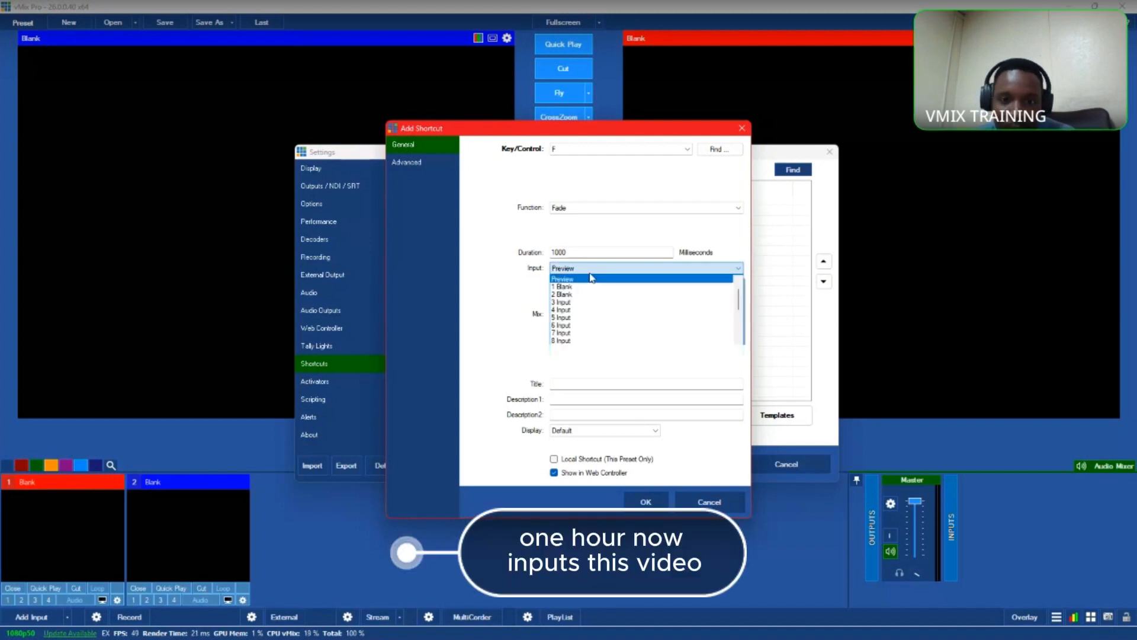
left_click(601, 274)
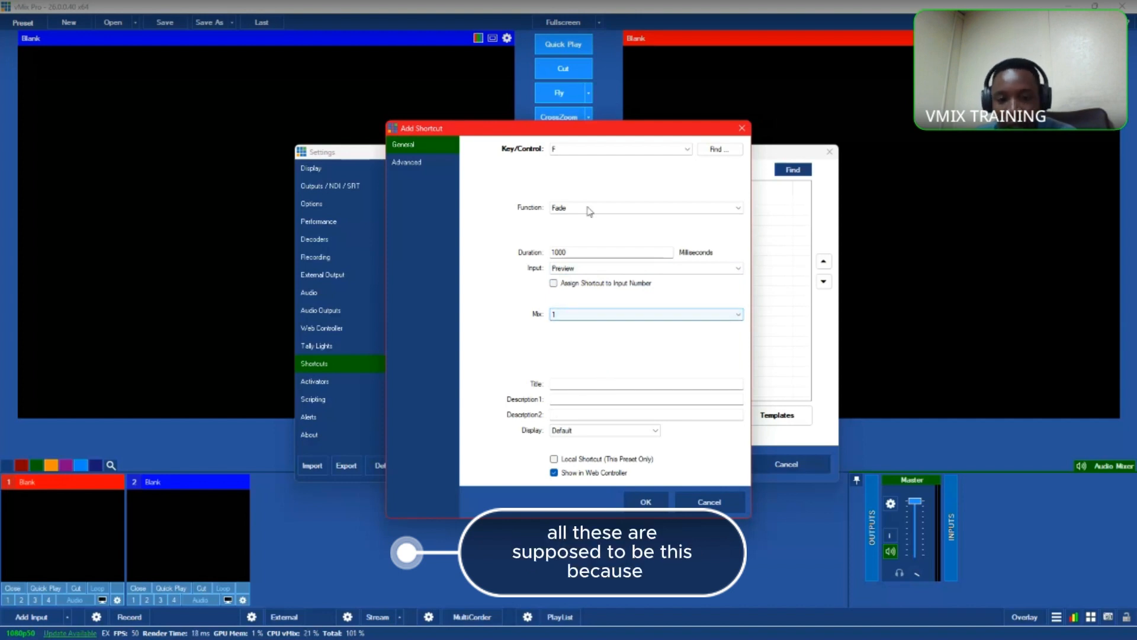
left_click(635, 209)
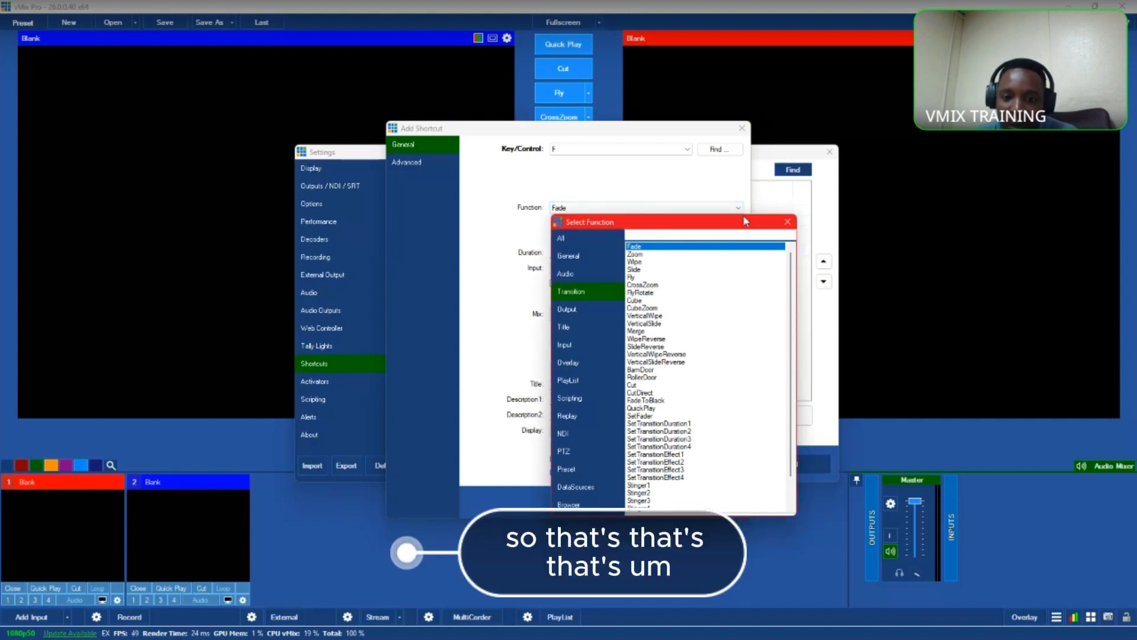
left_click(787, 225)
Step: Try to add F as an additional key triggered by the Fade shortcut
left_click(421, 168)
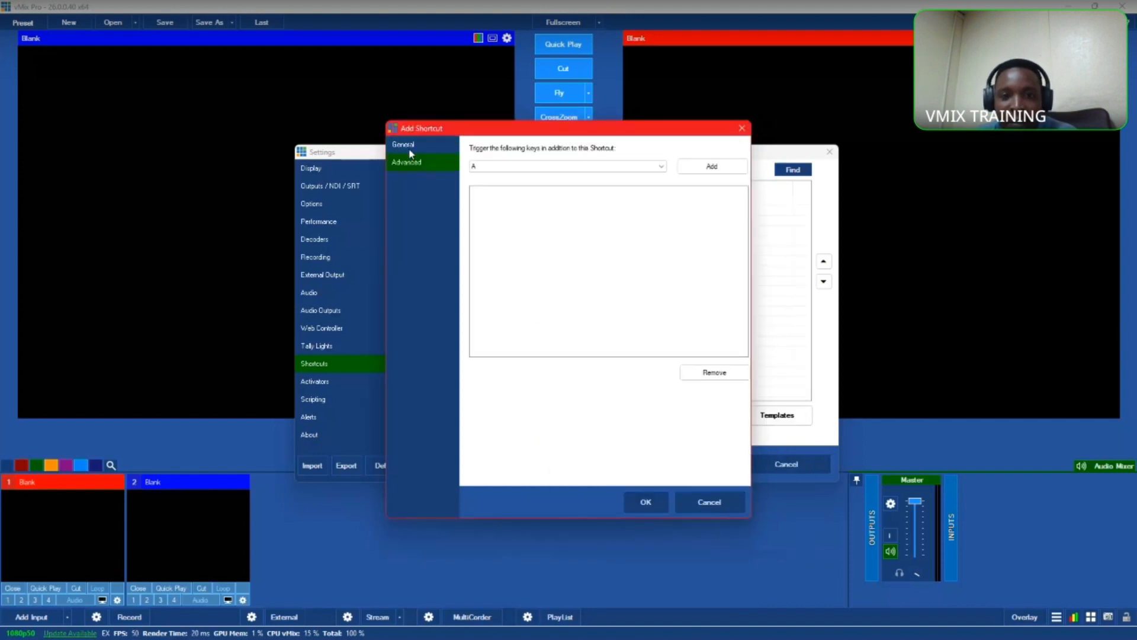
left_click(550, 167)
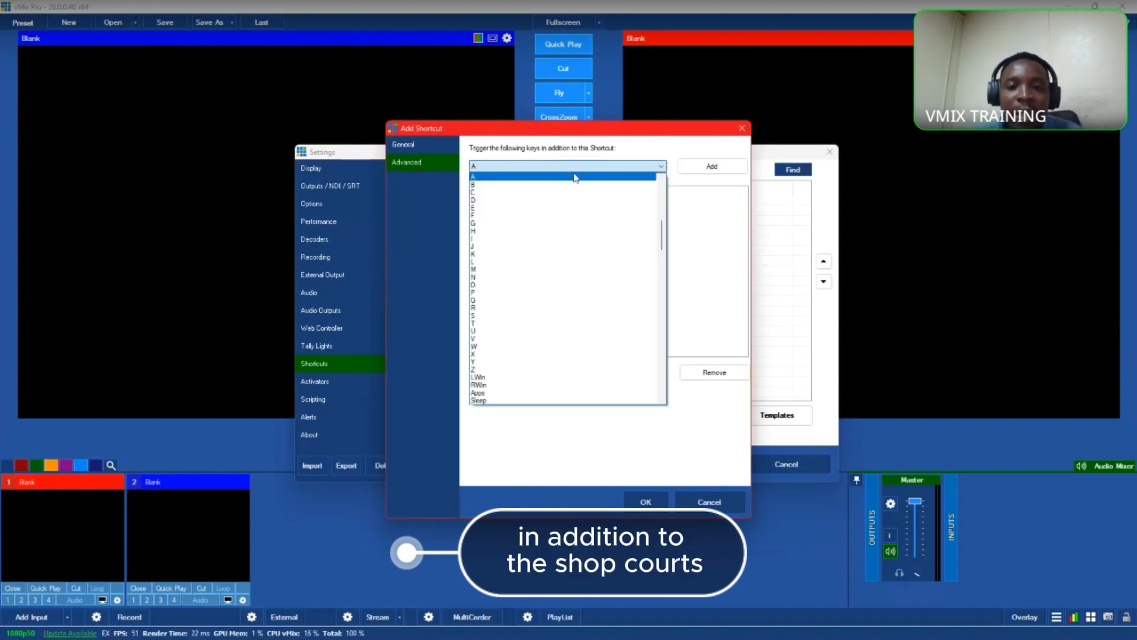
left_click(506, 154)
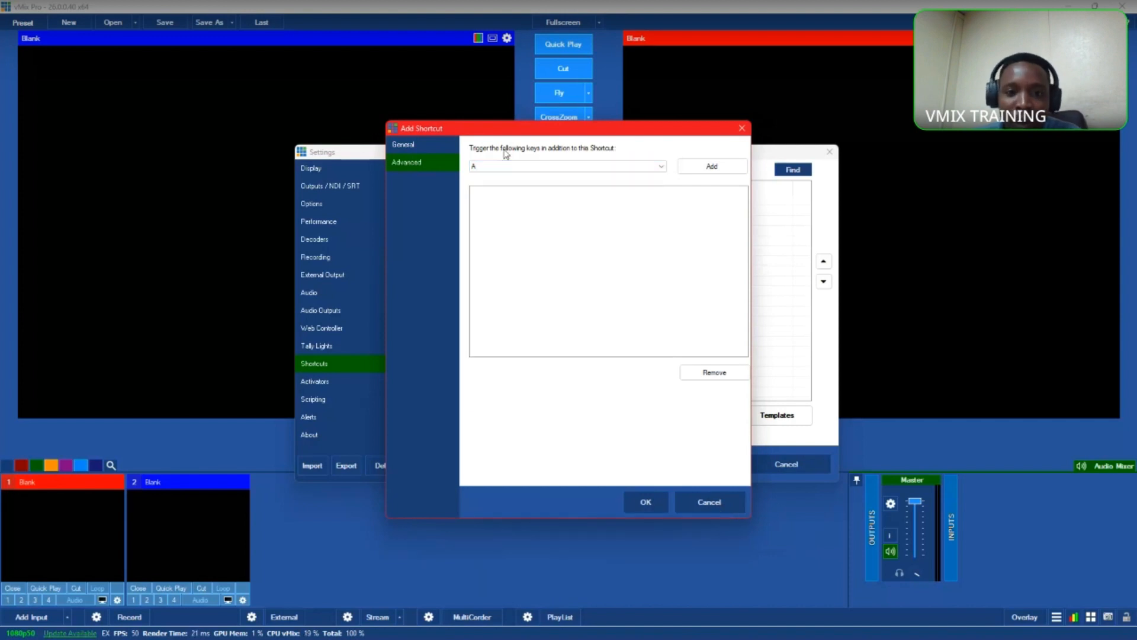
left_click(534, 168)
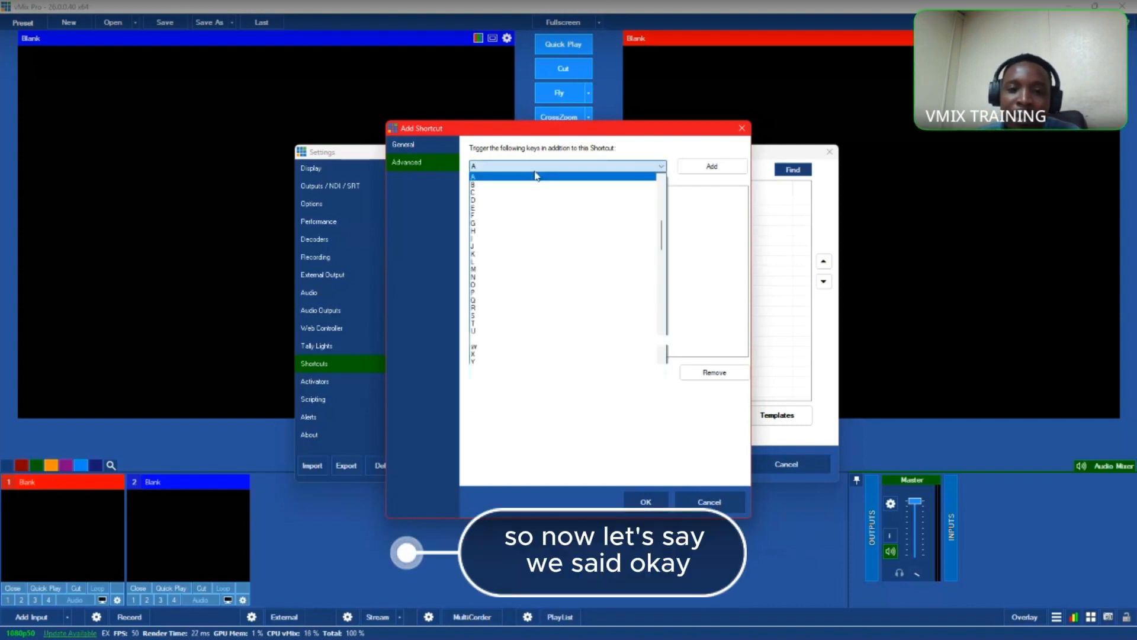
scroll(506, 270, "up", 4)
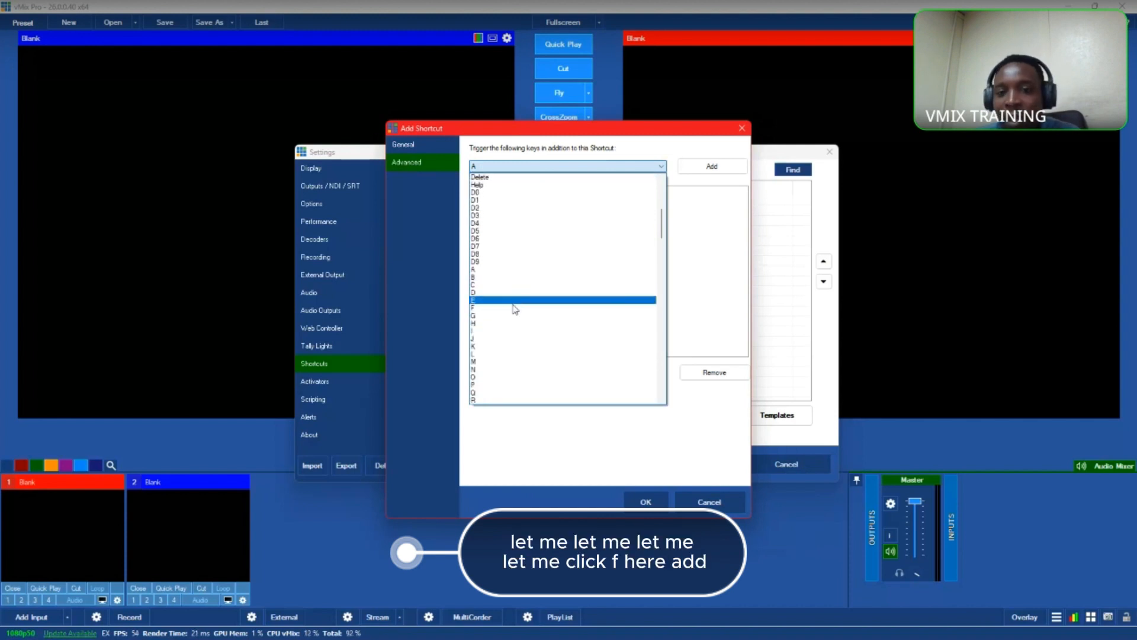
left_click(515, 307)
left_click(713, 166)
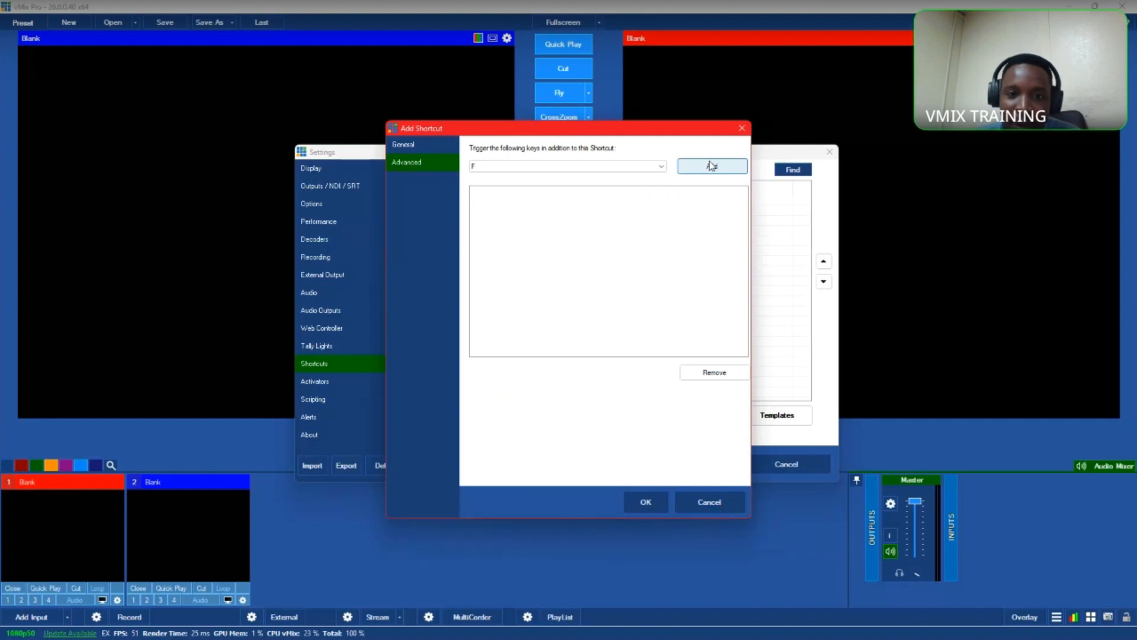
Step: Add N as an additional key triggered by the Fade shortcut
left_click(661, 167)
left_click(641, 166)
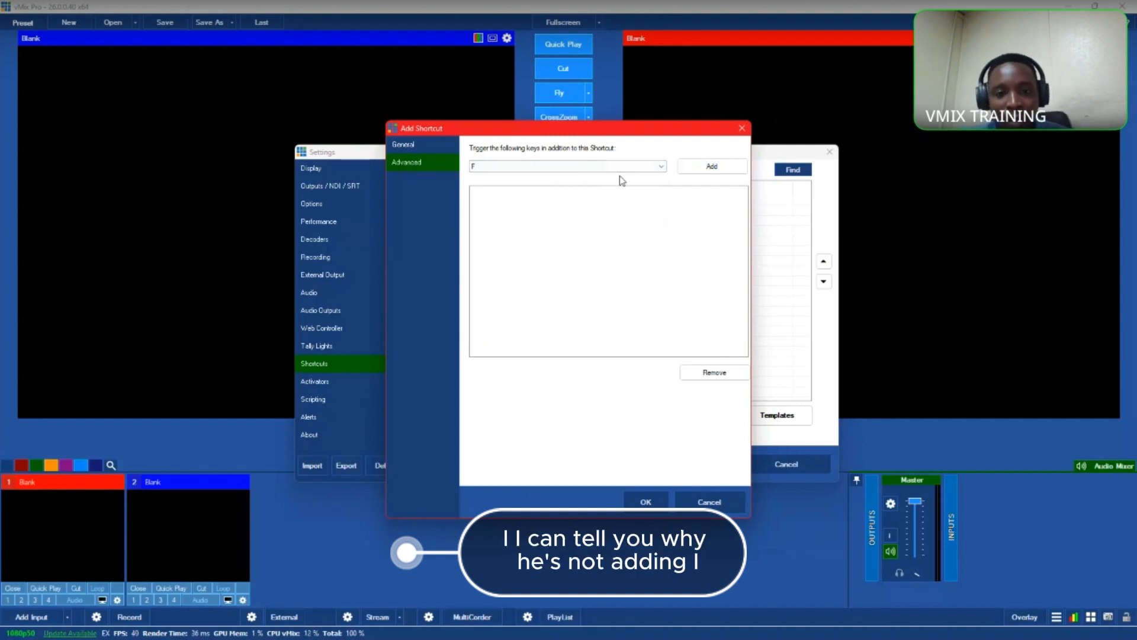
left_click(635, 168)
left_click(563, 204)
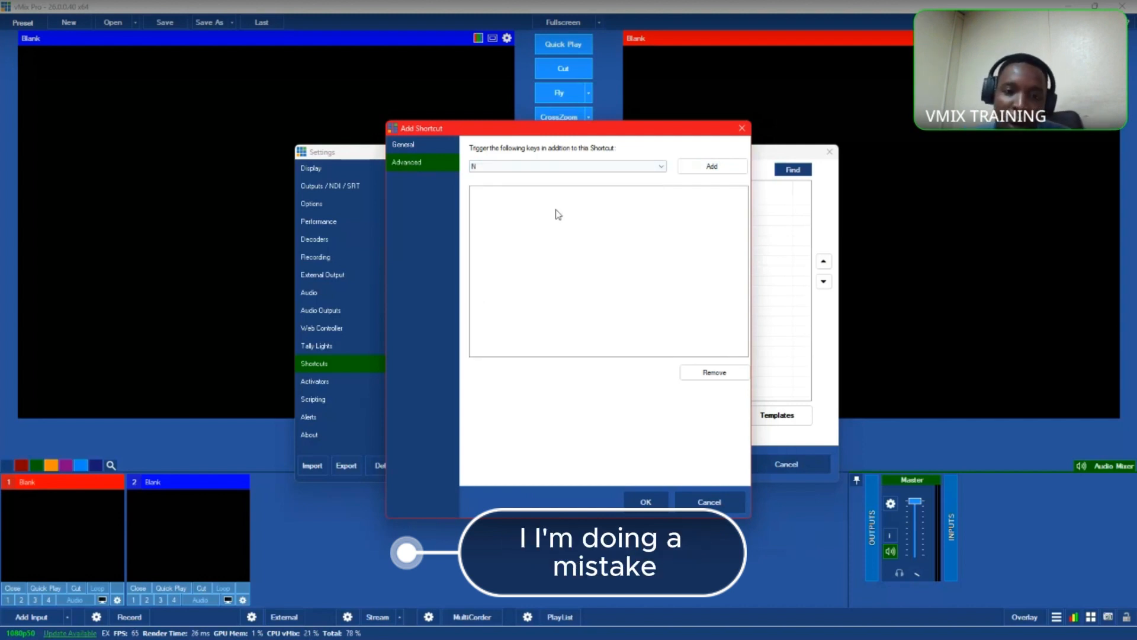
left_click(711, 167)
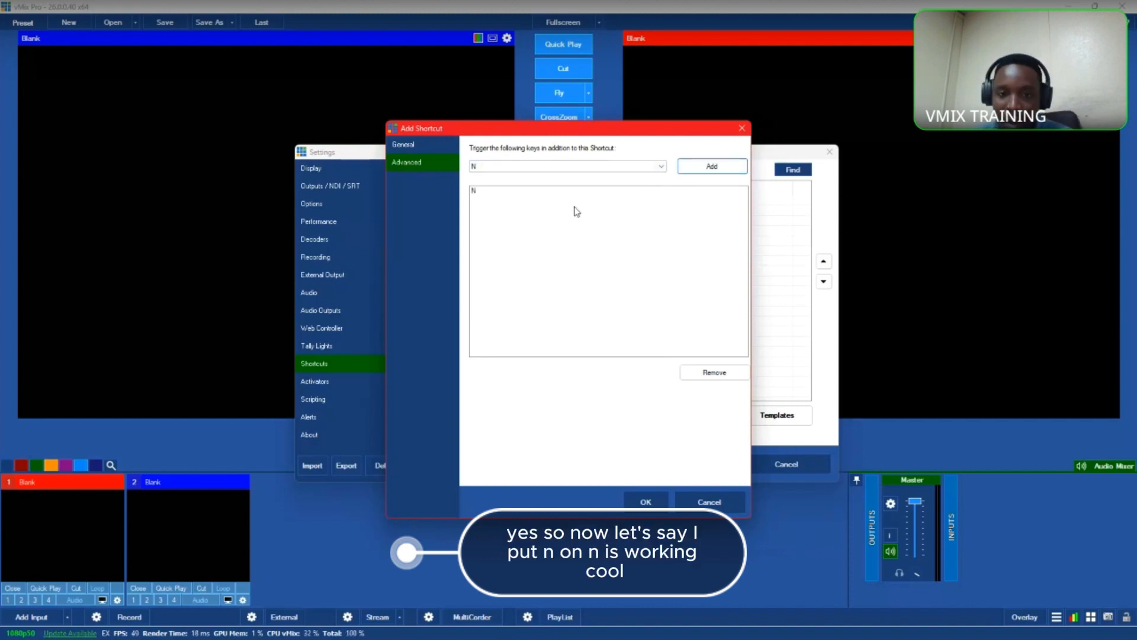
Step: Review the Fade shortcut's general settings against its additional trigger key, and save the shortcut
left_click(424, 147)
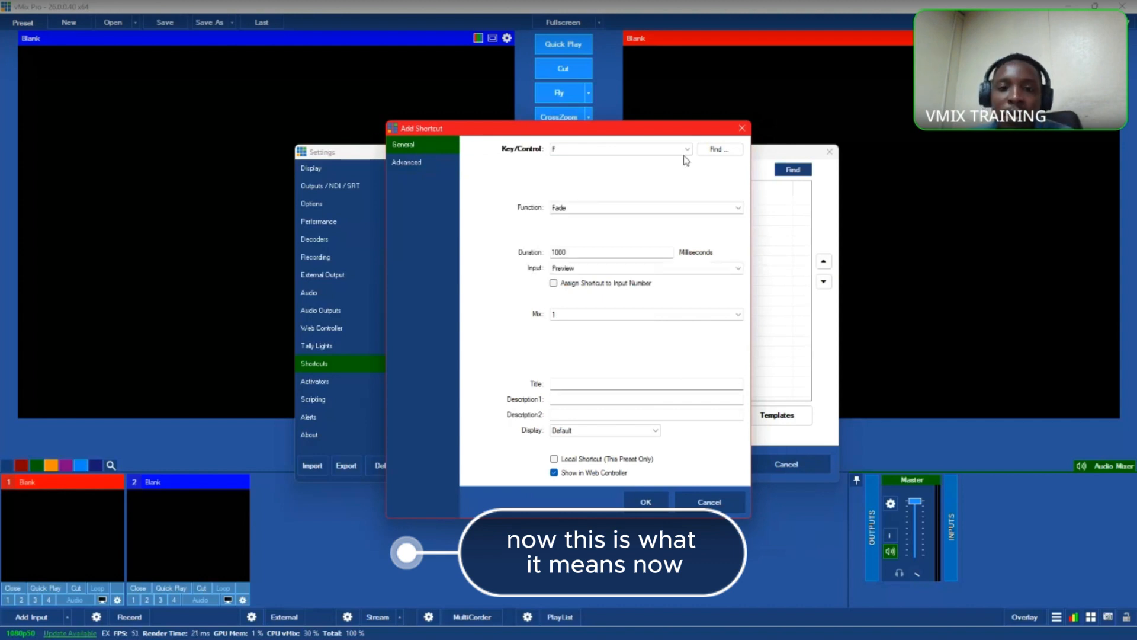
left_click(440, 163)
left_click(419, 145)
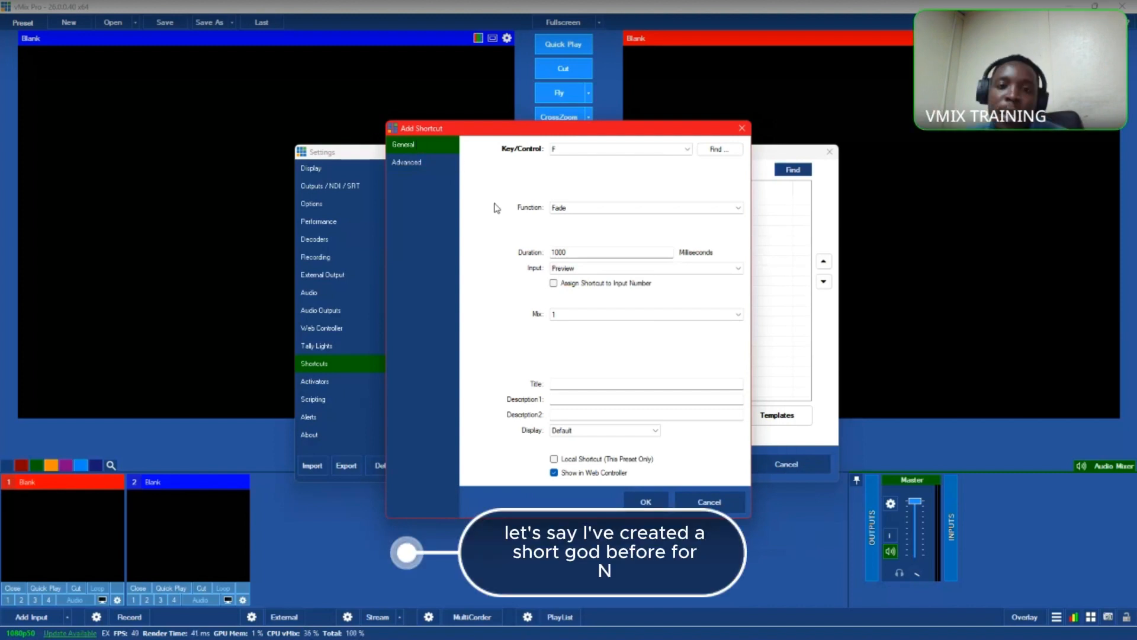
left_click(417, 160)
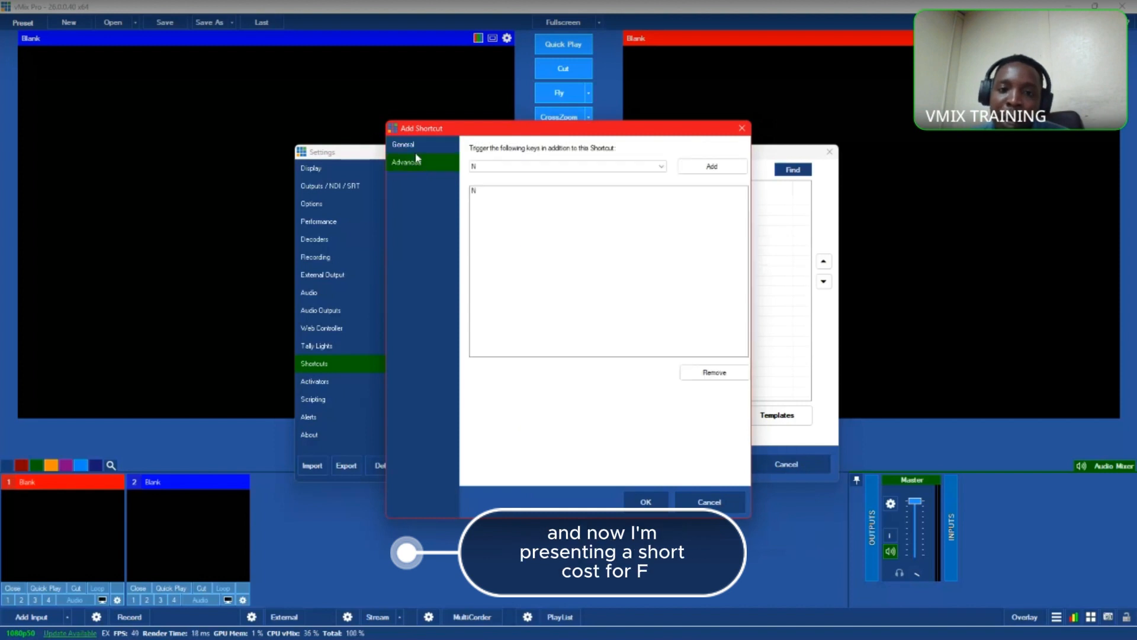
left_click(415, 145)
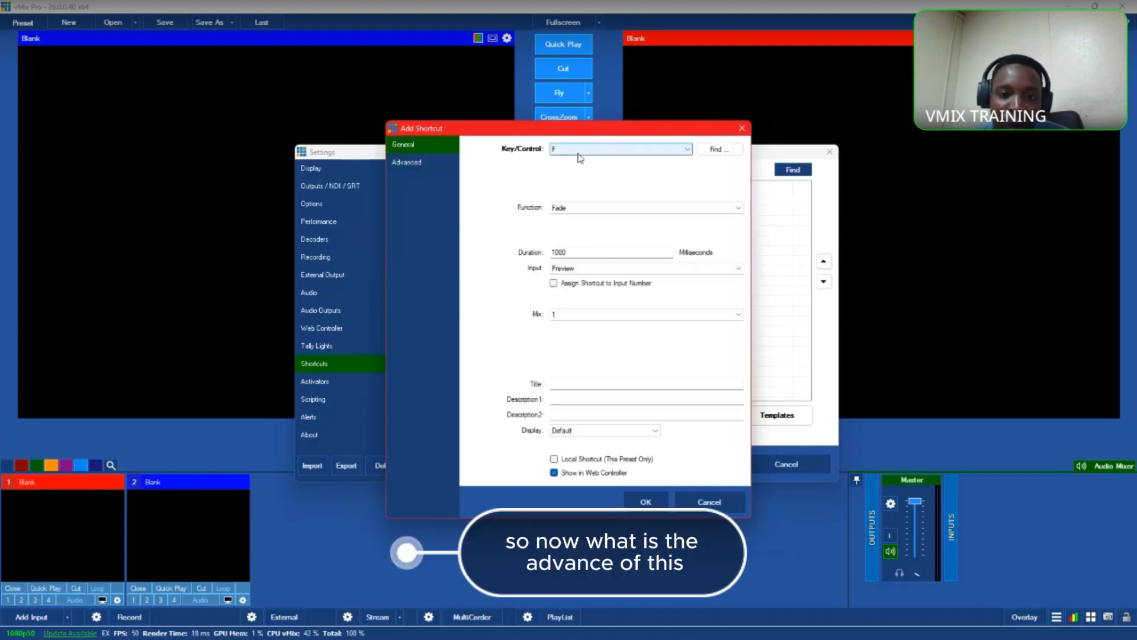
left_click(406, 162)
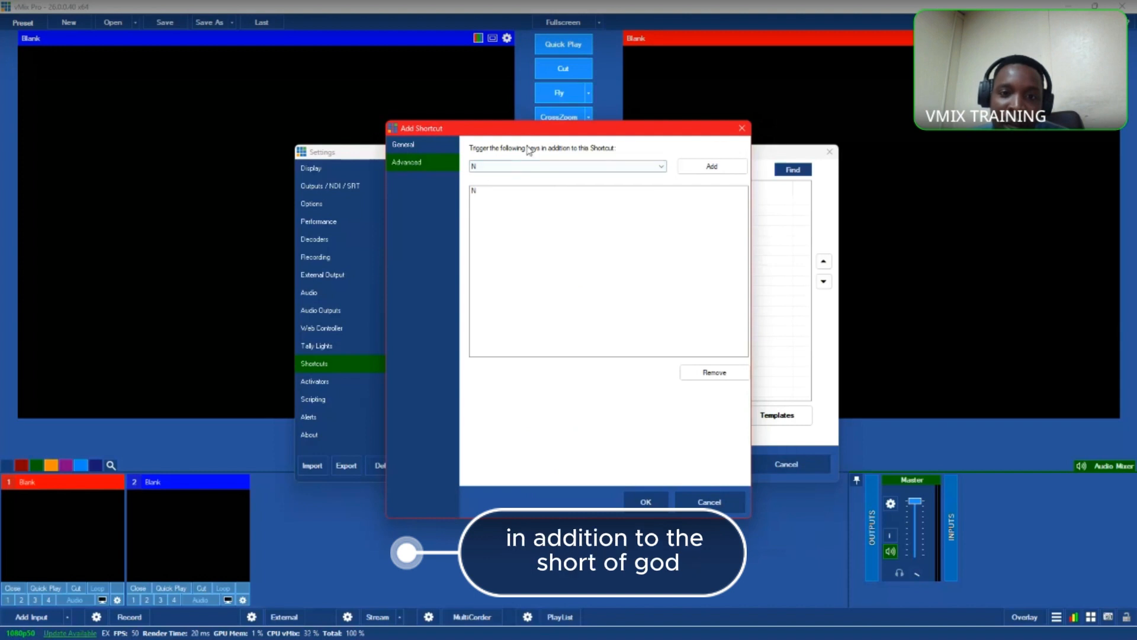
left_click(432, 148)
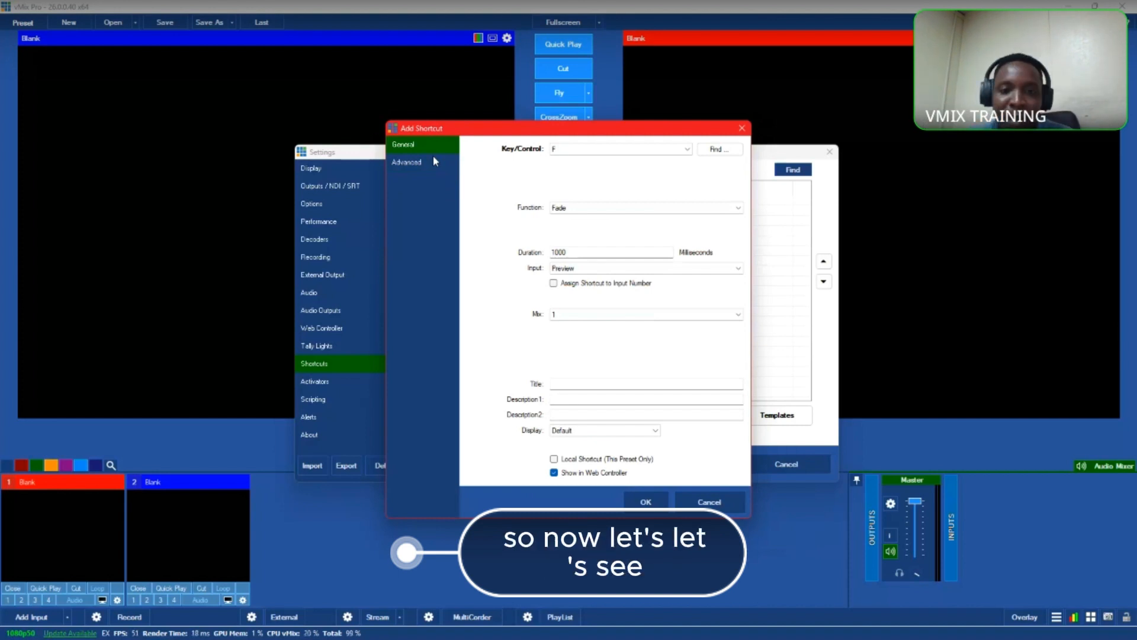
left_click(418, 164)
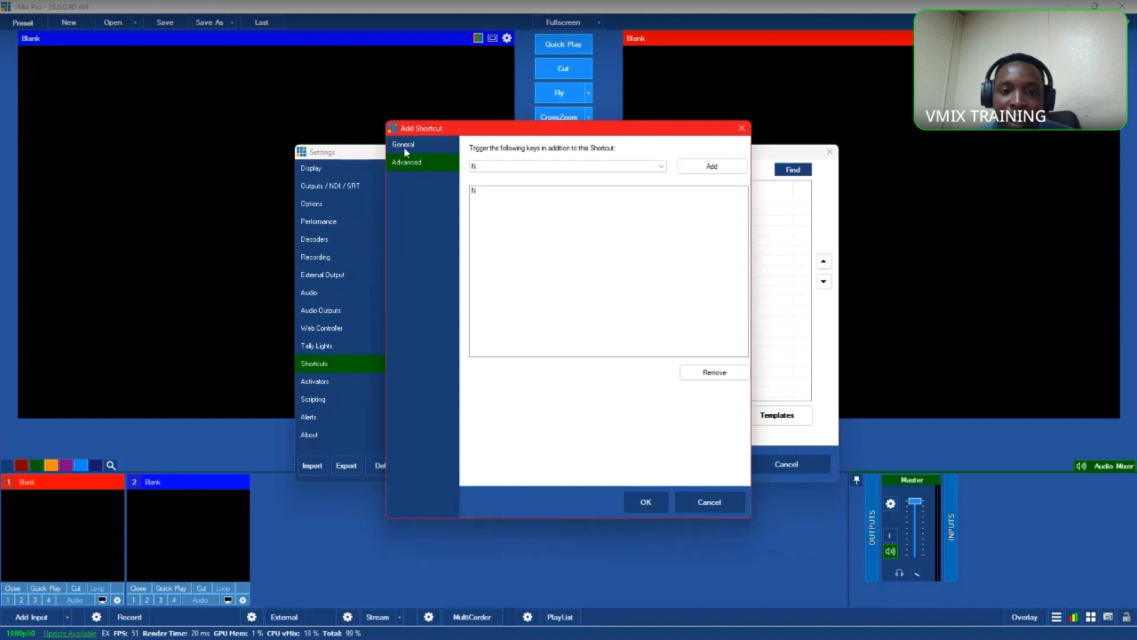
left_click(403, 147)
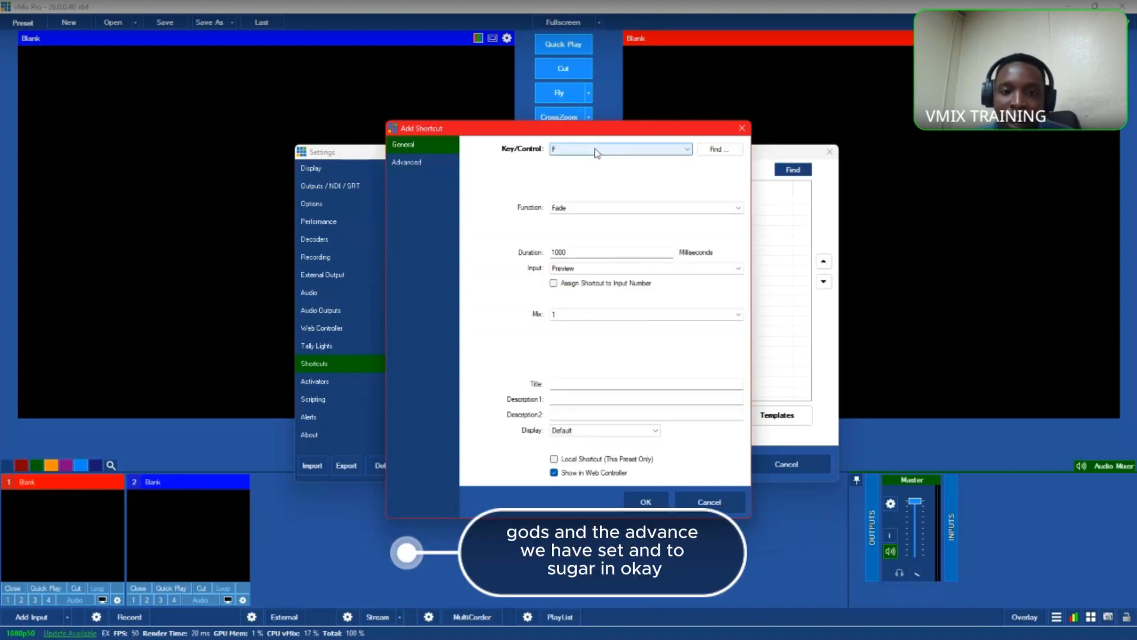
left_click(403, 160)
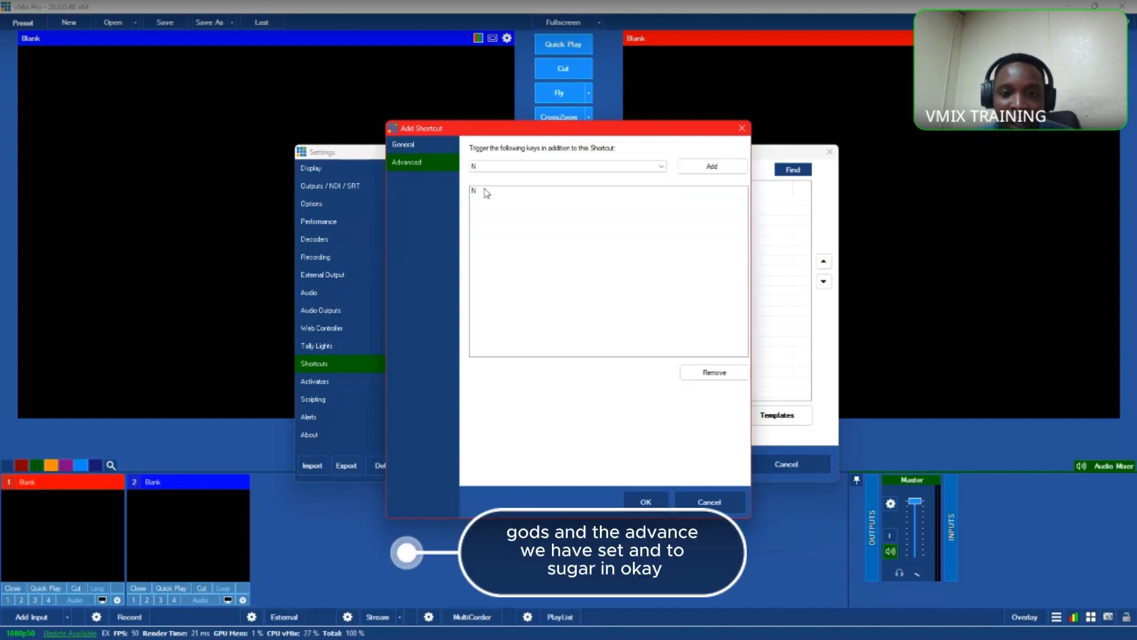
left_click(645, 502)
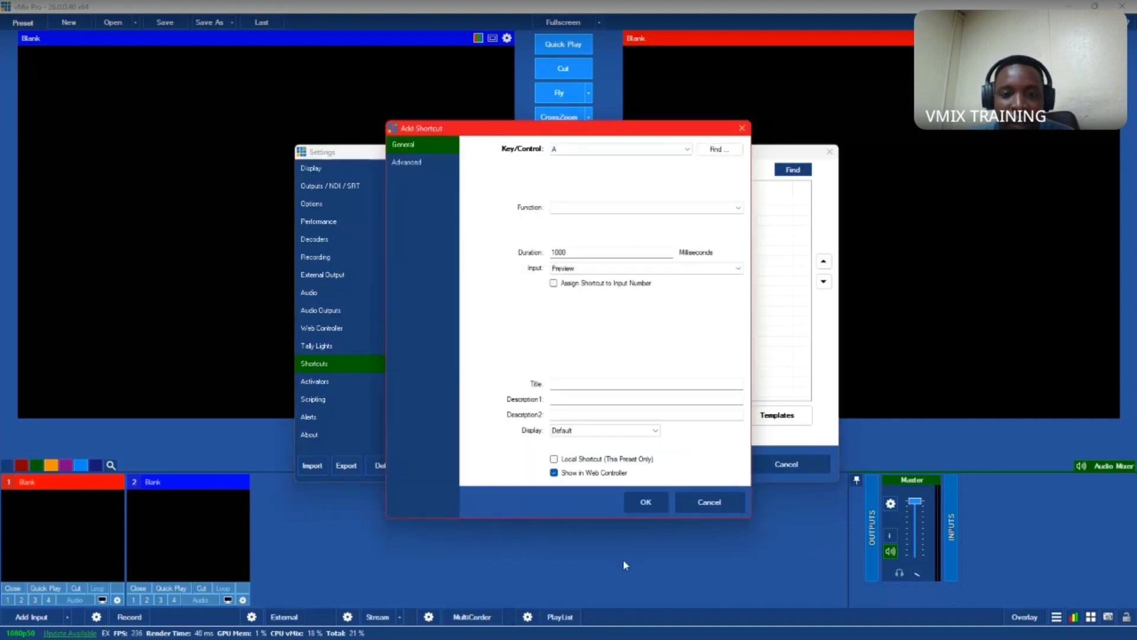
Step: Set up another shortcut with the key N and the title function TitleBeginAnimation
left_click(589, 151)
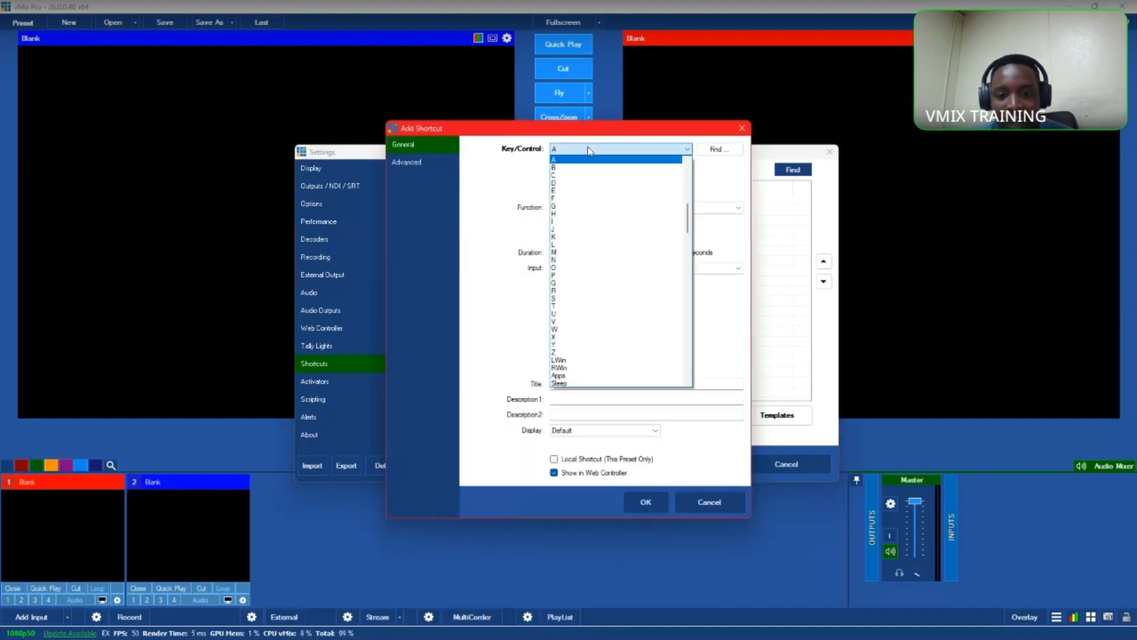
key("n")
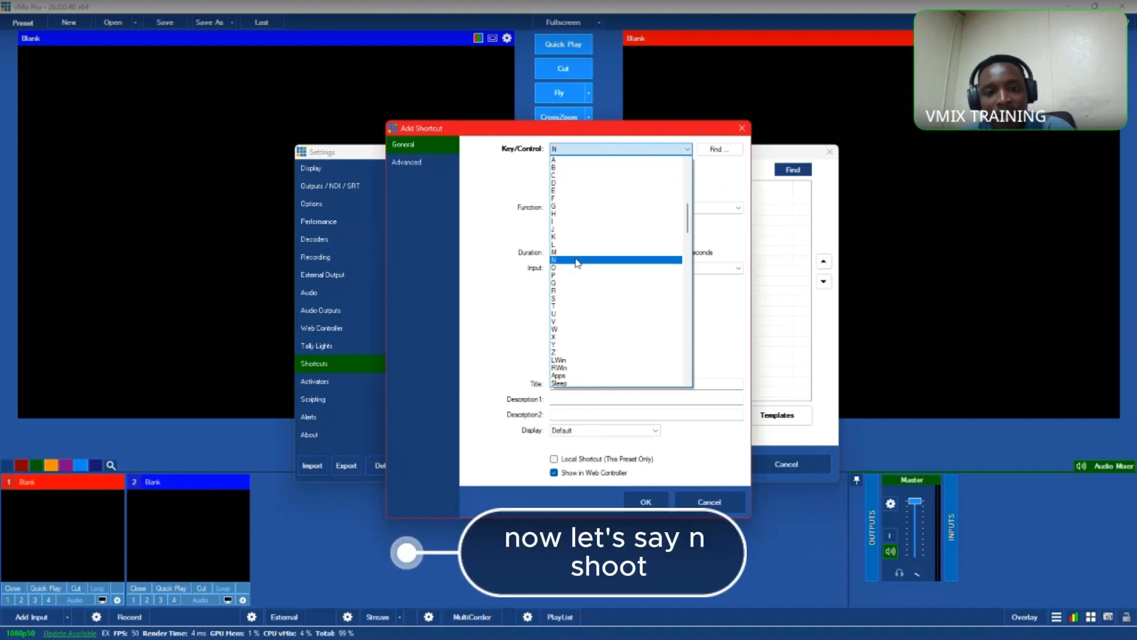
left_click(577, 260)
left_click(578, 327)
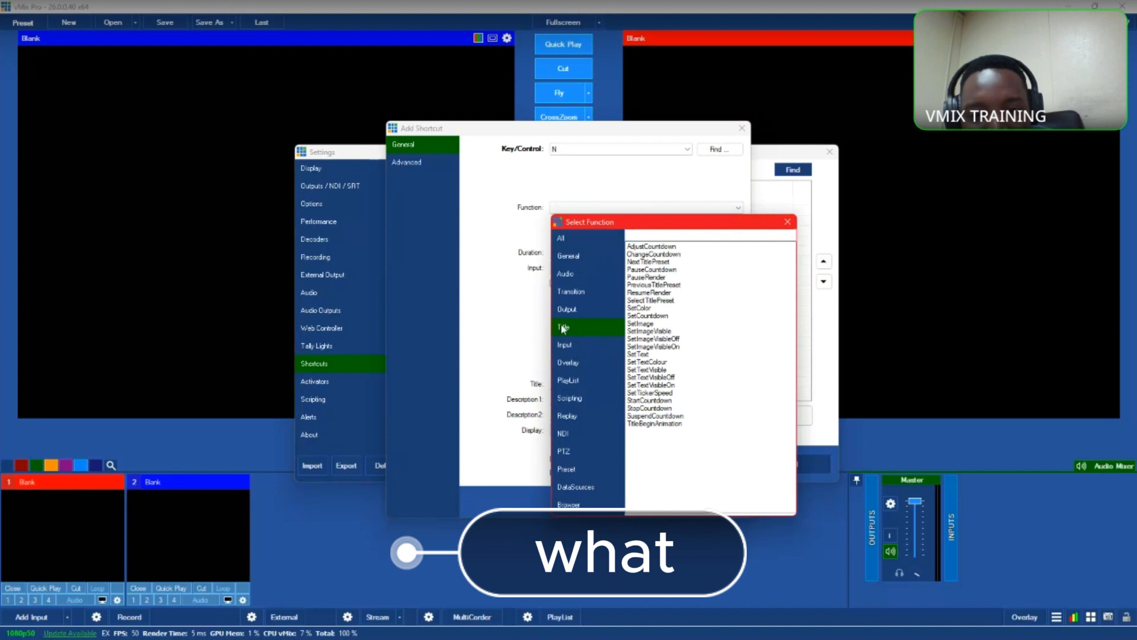
double_click(656, 424)
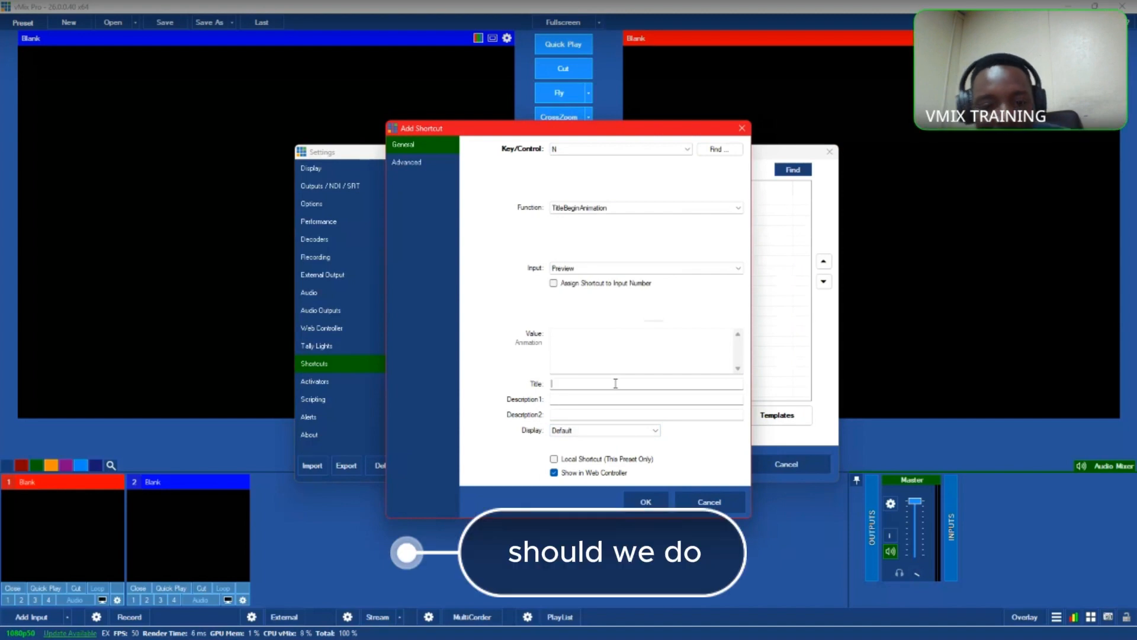
Step: Title the N shortcut "we are tes", enter a short test text as its first description, and save it
left_click(616, 383)
type("we he")
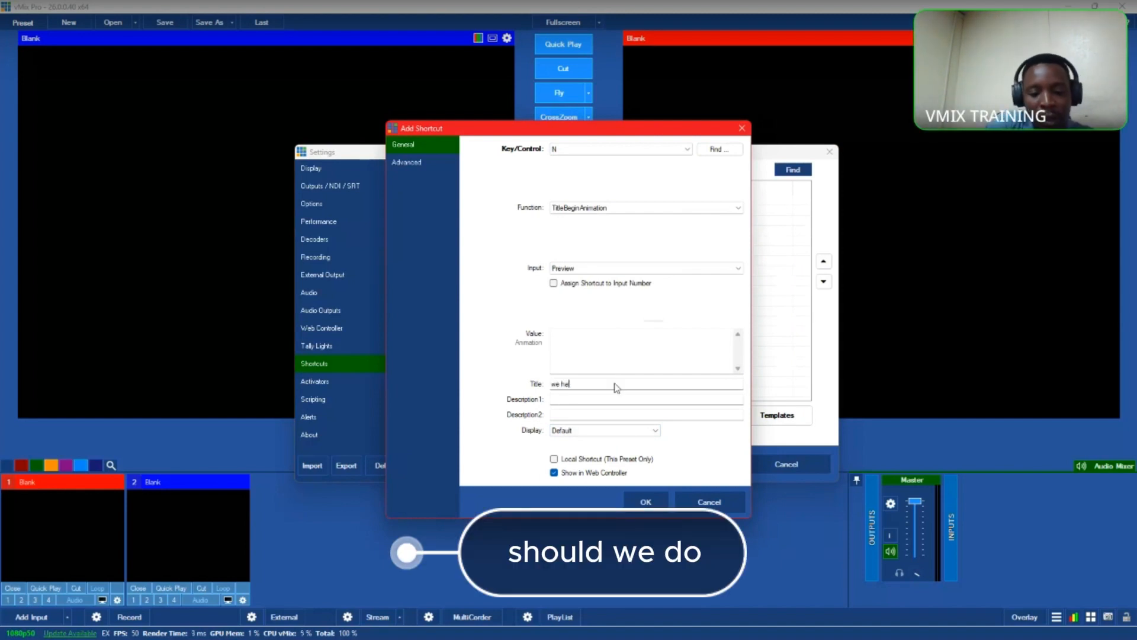
key("BackSpace")
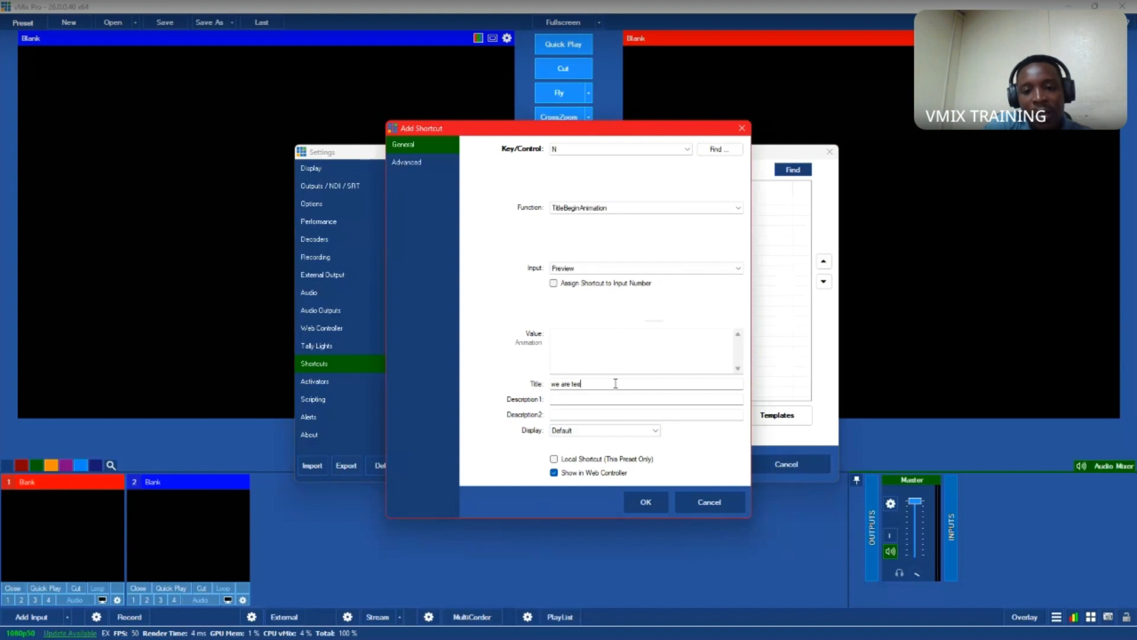
left_click(613, 398)
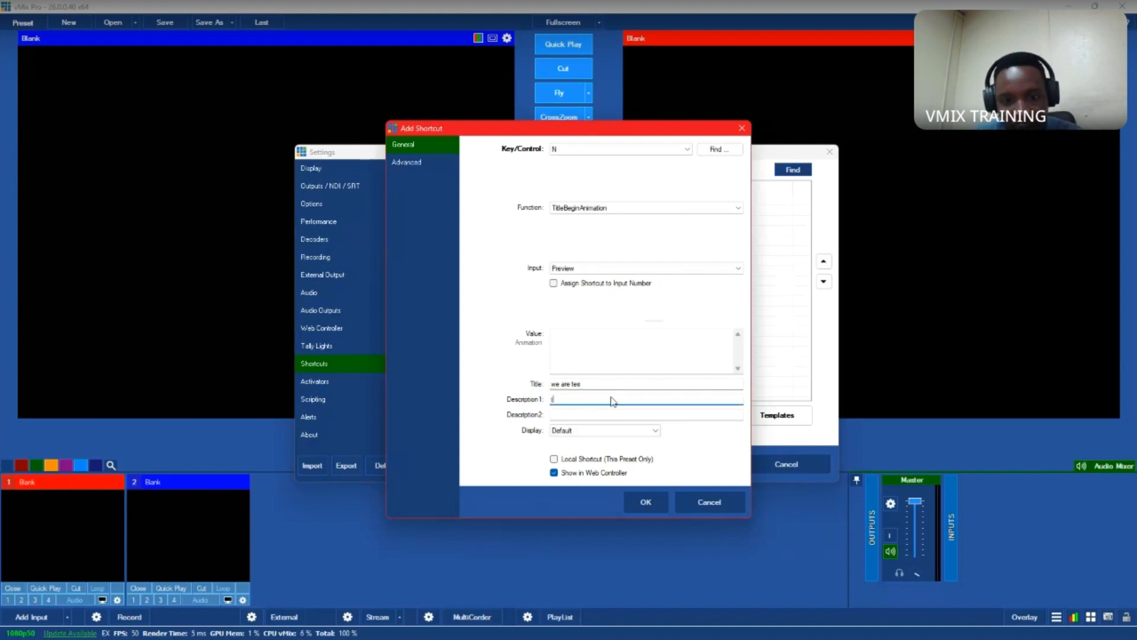
type("testu")
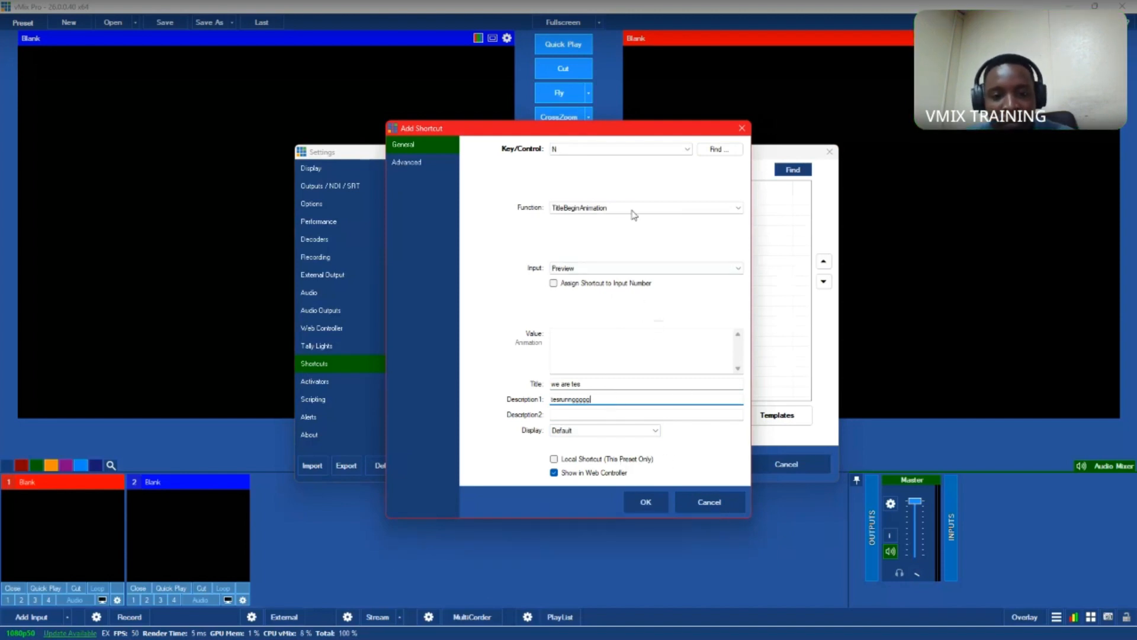
left_click(646, 502)
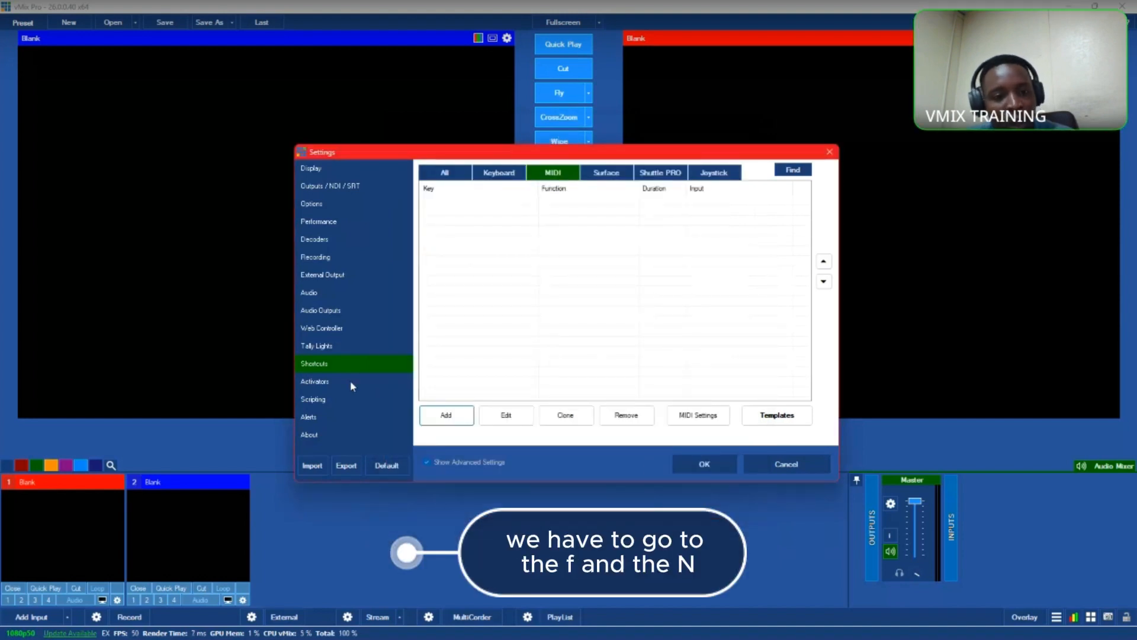
Step: Check the list of all shortcuts, and review the Activators, Scripting, Alerts and About settings pages
left_click(445, 171)
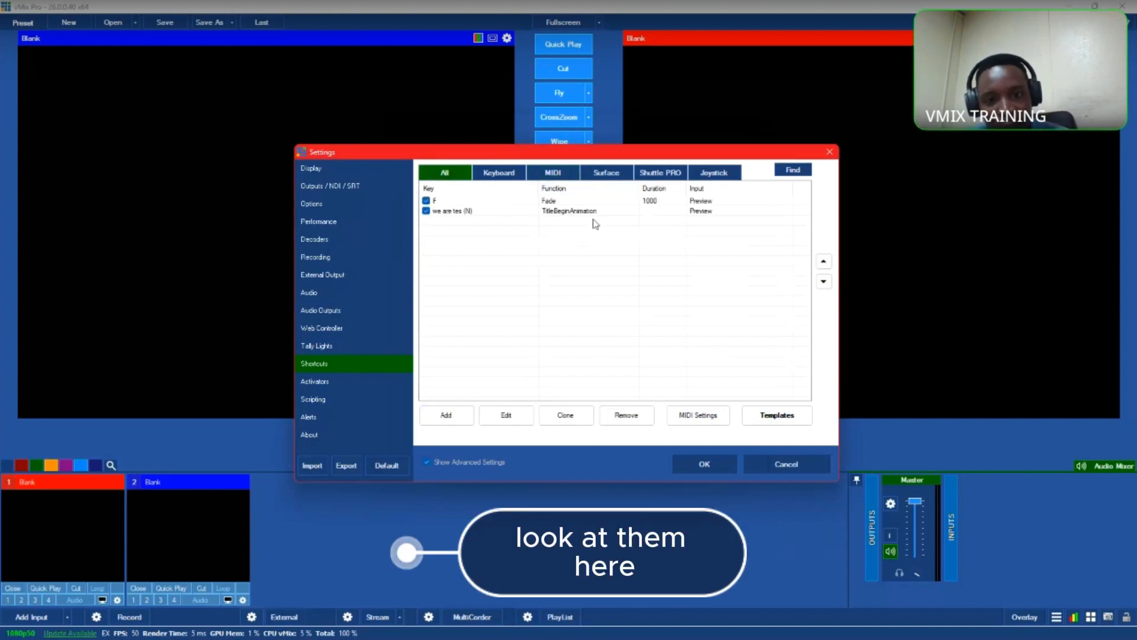
left_click(399, 384)
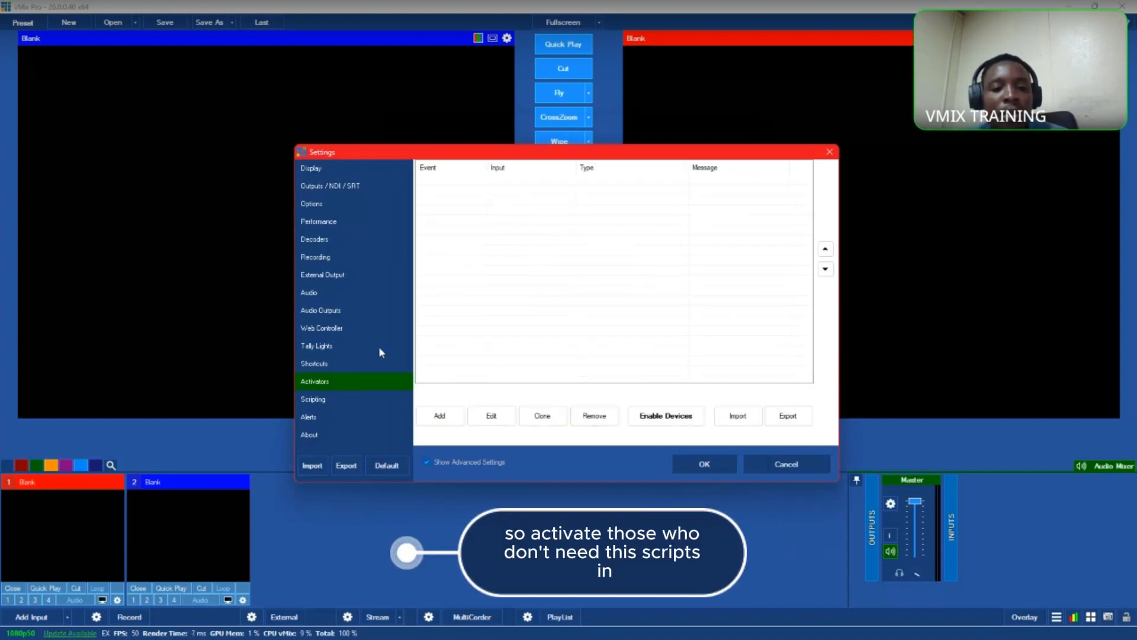
left_click(342, 399)
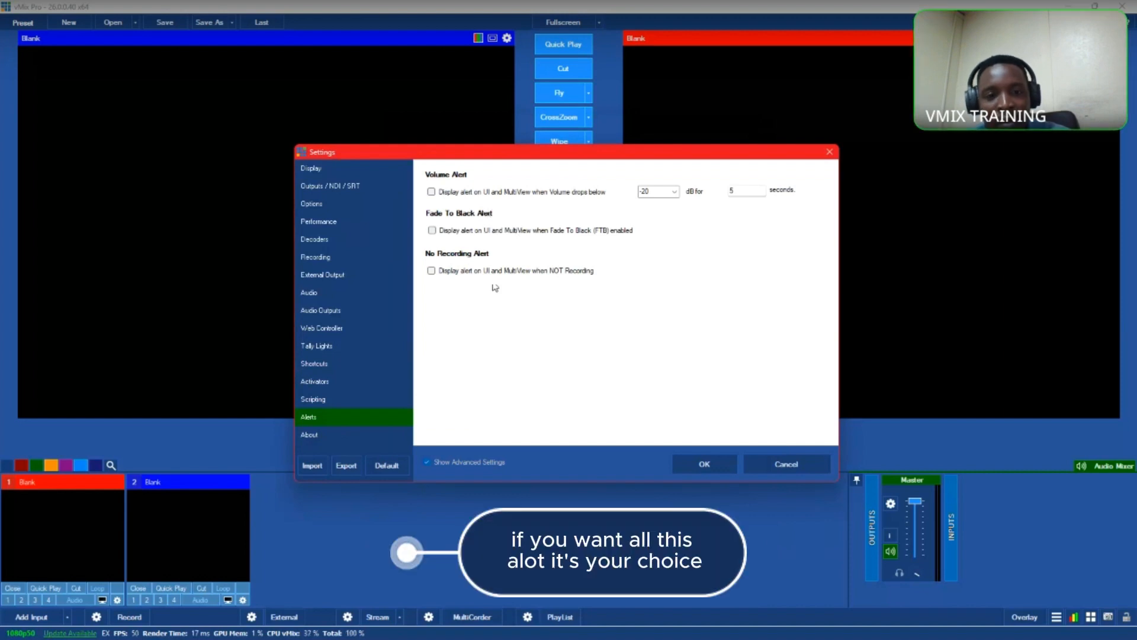
left_click(331, 435)
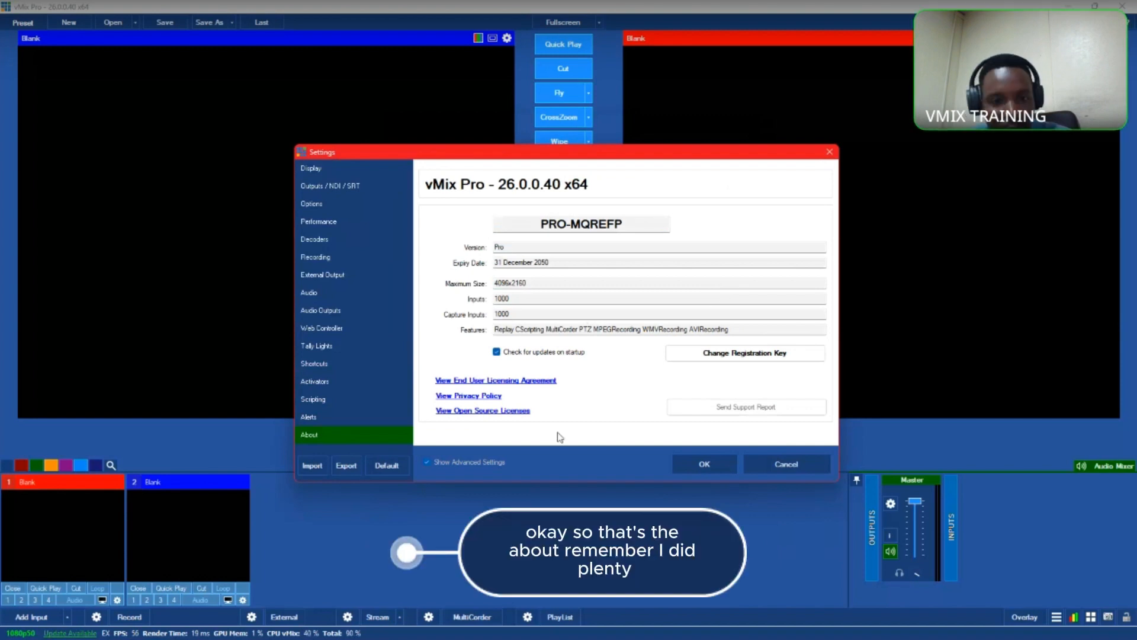
Step: Turn off the advanced settings, return to the Display page, save the settings and restart the program to apply the changes
left_click(469, 465)
left_click(340, 168)
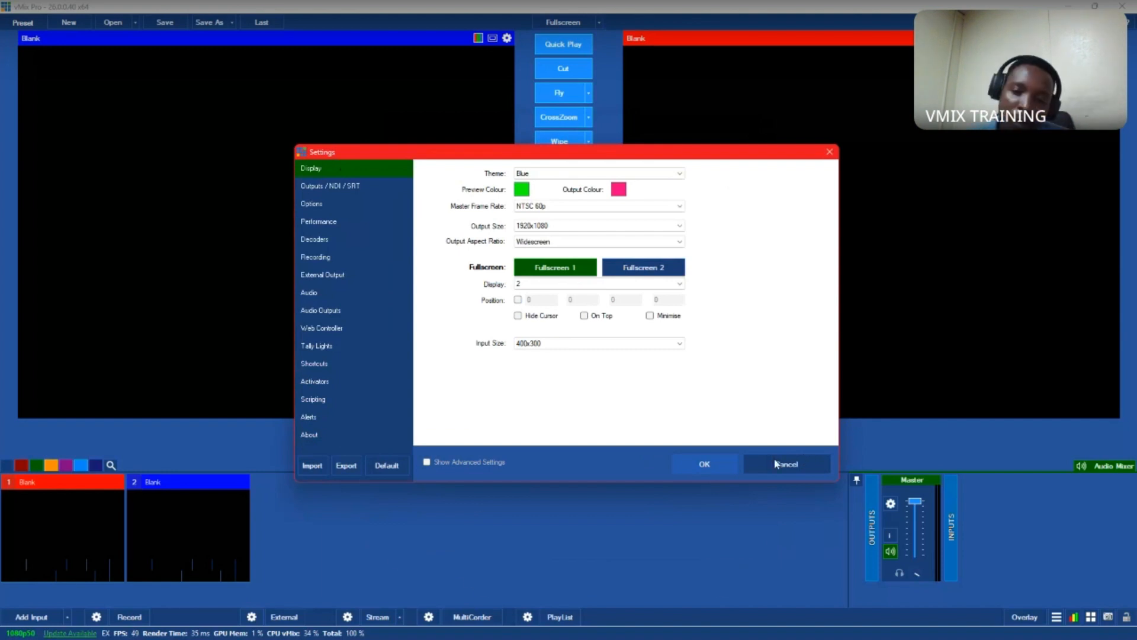
left_click(703, 464)
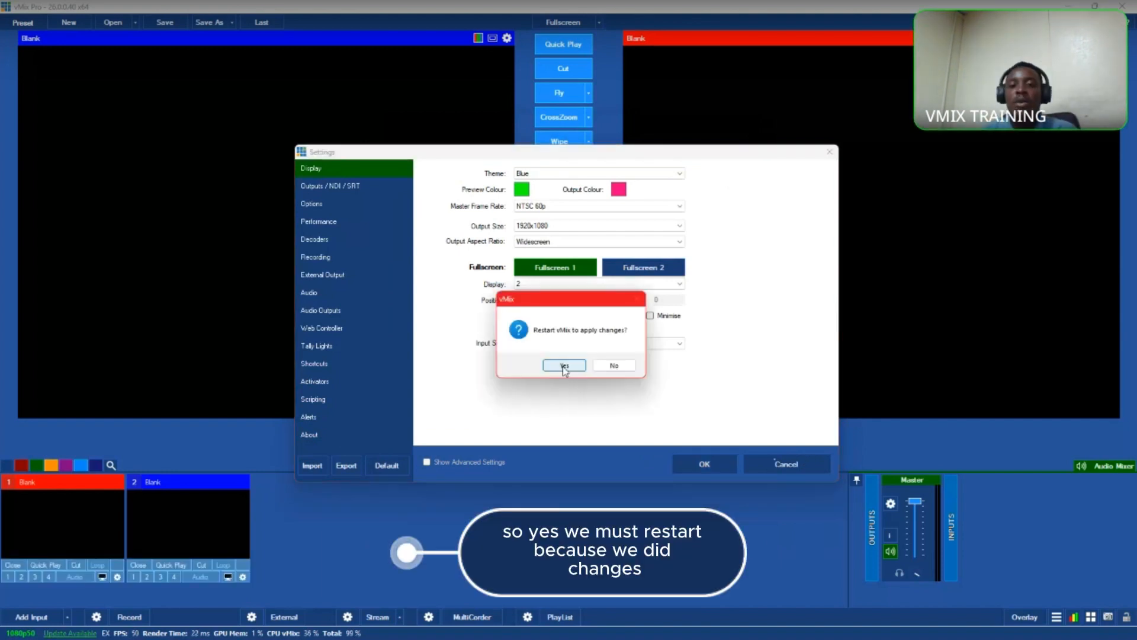
left_click(564, 366)
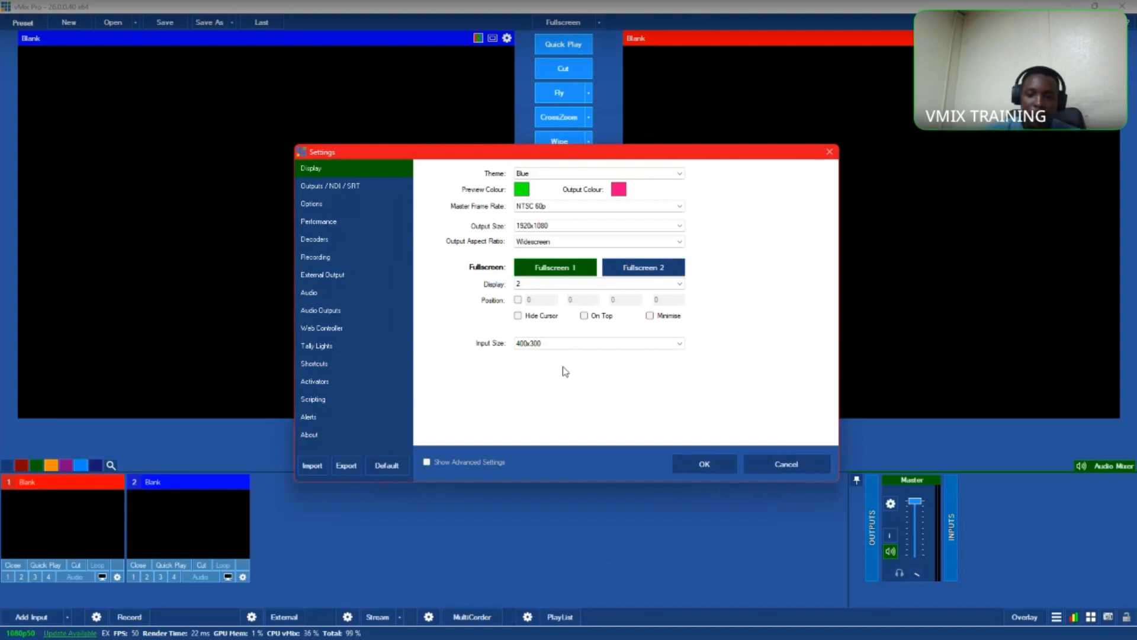
left_click(713, 464)
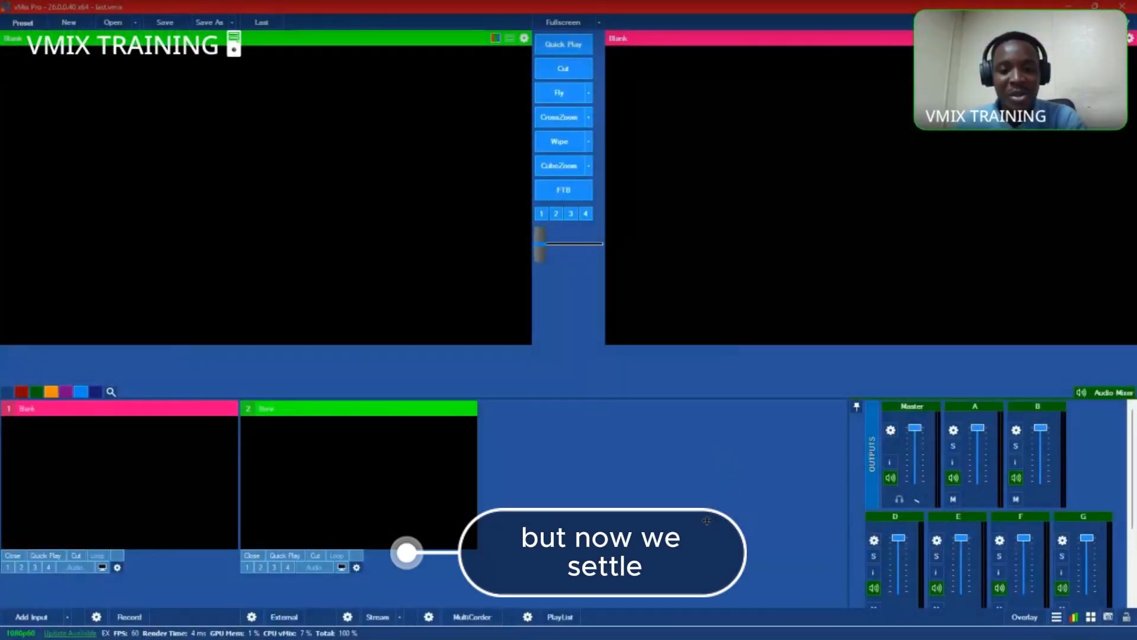
Step: Widen the audio mixer area until the Master and all bus channels fit in one row, and try resizing the preview area's height
left_click_drag(707, 520, 630, 533)
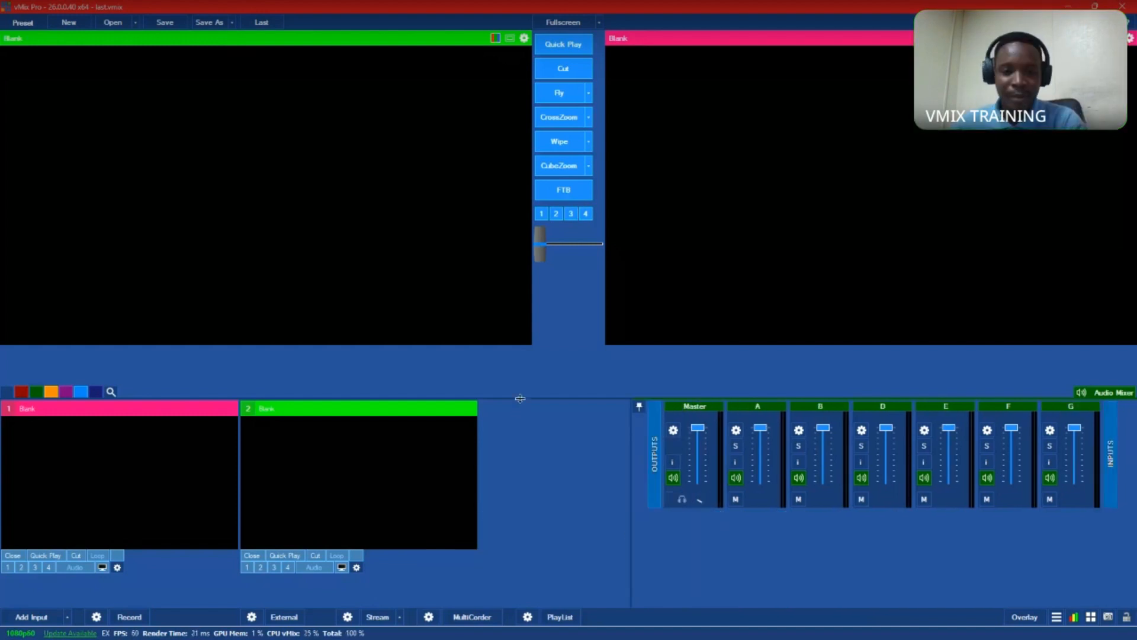
left_click_drag(520, 399, 529, 473)
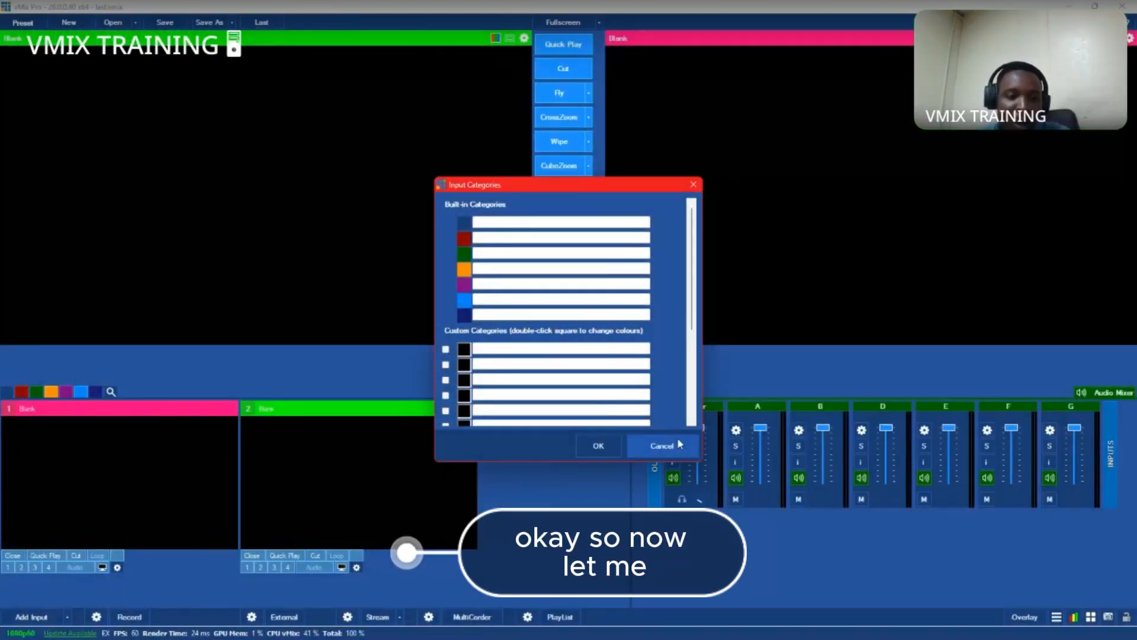
Step: Check the Input Categories window and the inputs in the red category, closing the window without saving
left_click(676, 444)
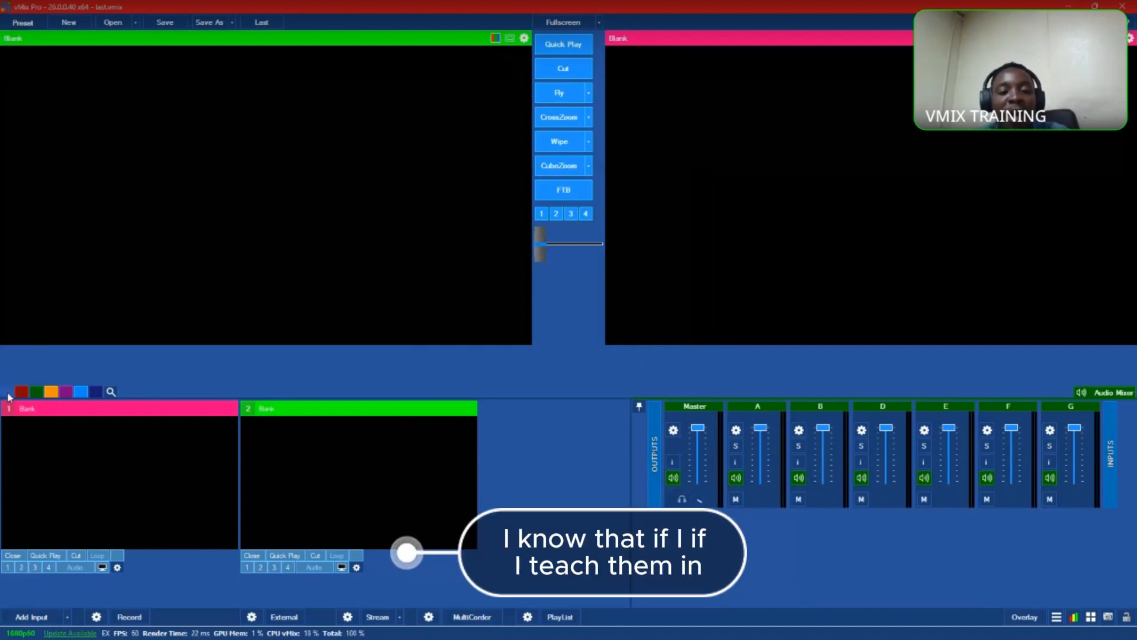
left_click(24, 396)
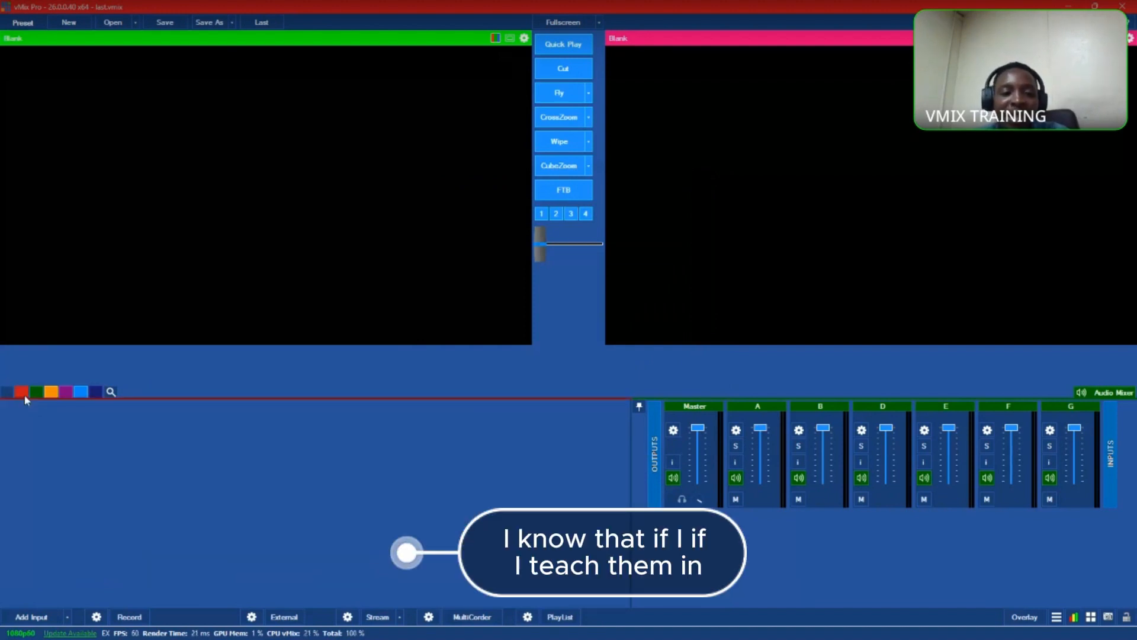
left_click(11, 395)
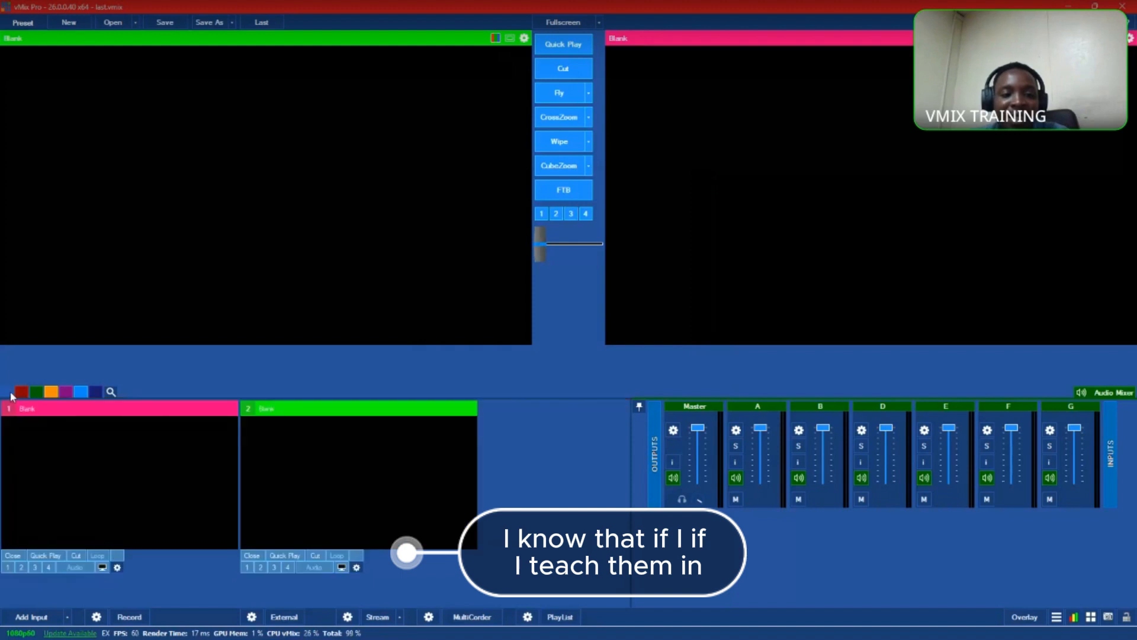
right_click(10, 396)
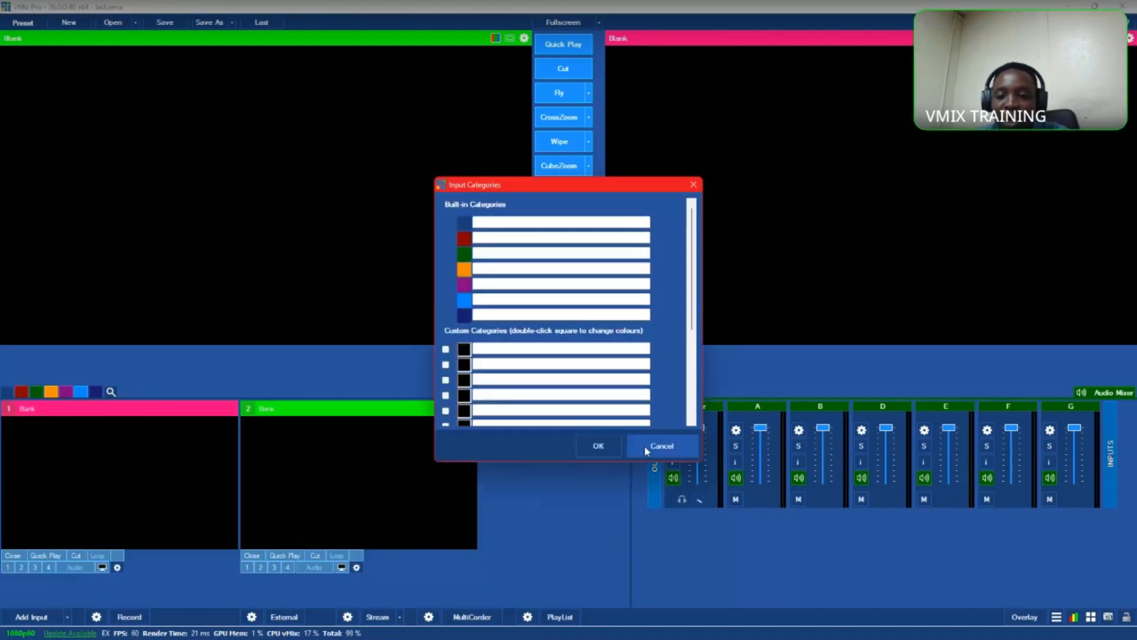
left_click(663, 448)
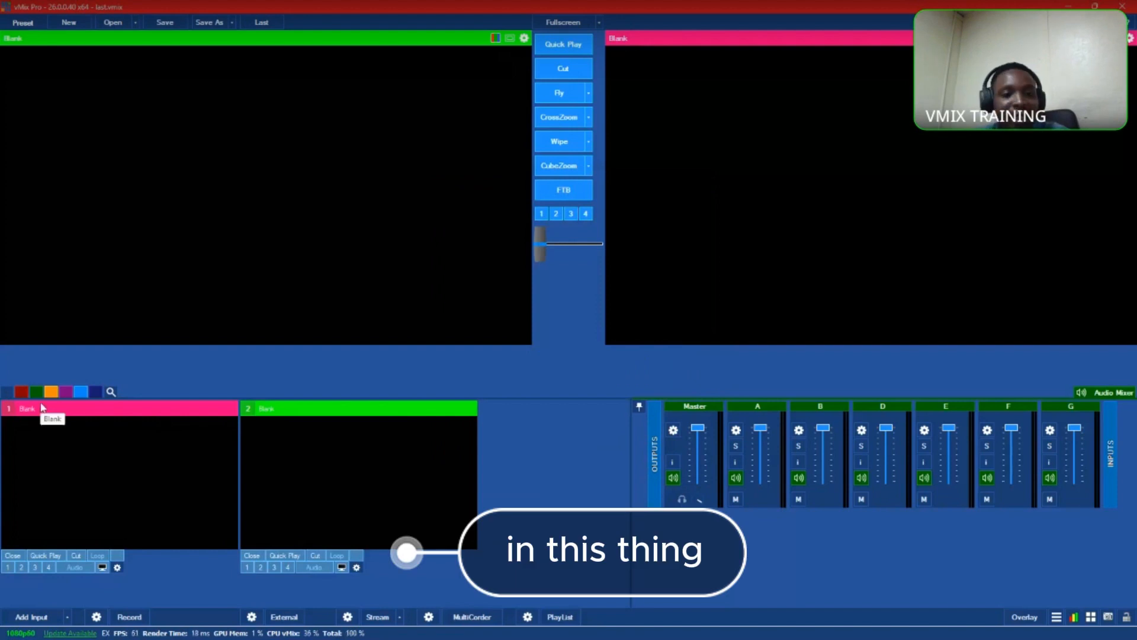
Step: Name the dark blue input category OFFERING, the red one THANKGSGIVING and the green one PRAISE AND WORSHIP
left_click(6, 393)
left_click(692, 448)
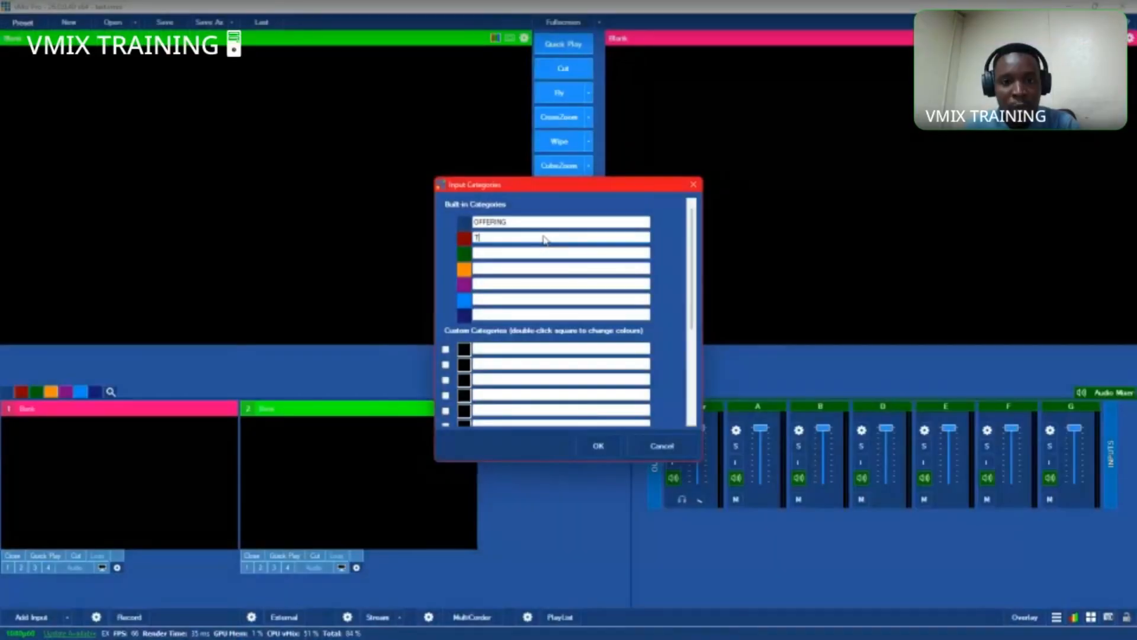
type("THANKGS")
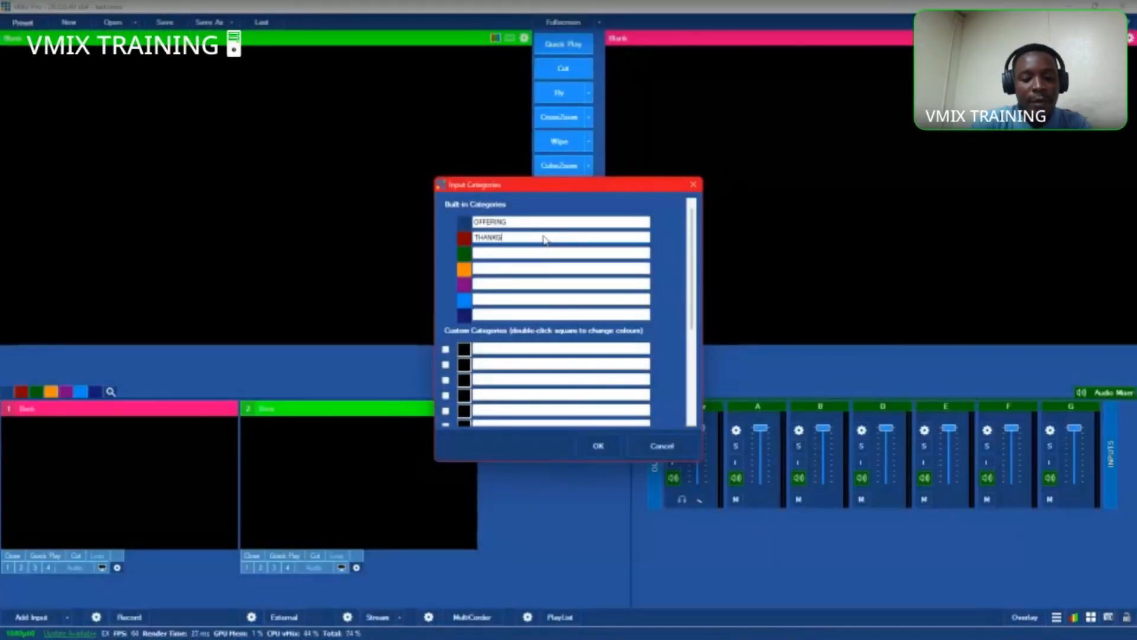
type("GIV")
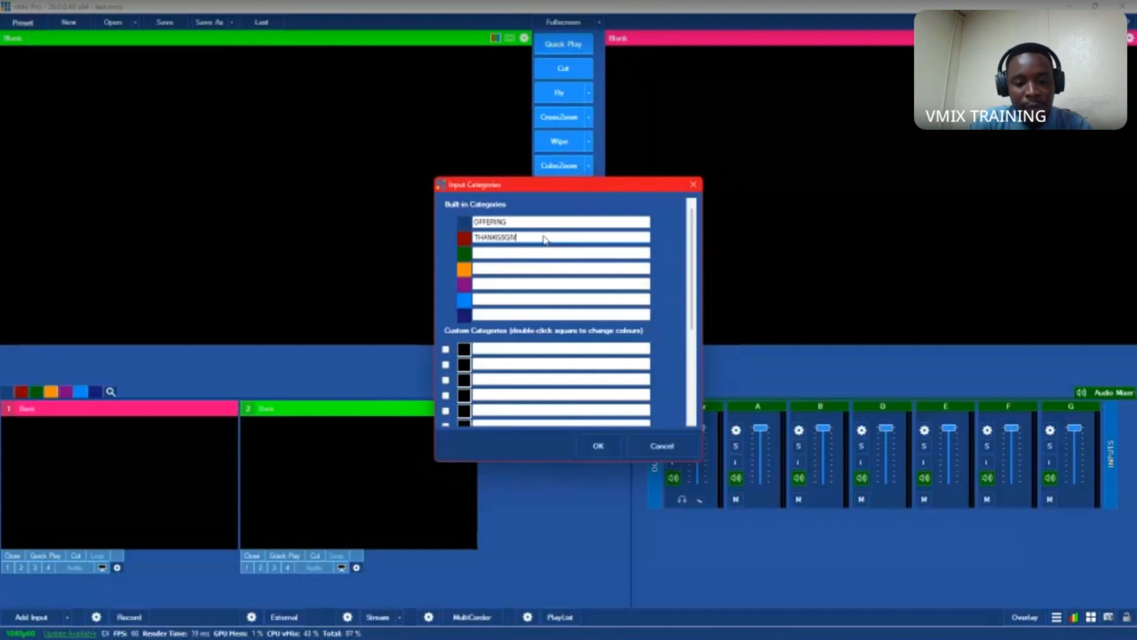
type("ING")
left_click(523, 252)
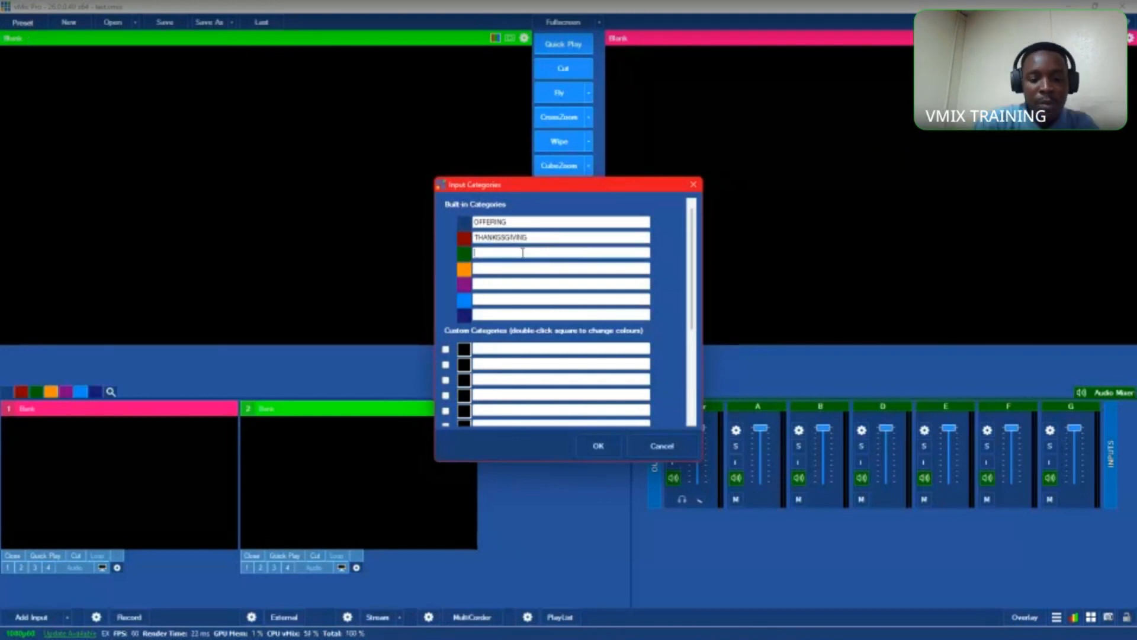
type("PRAISE AND")
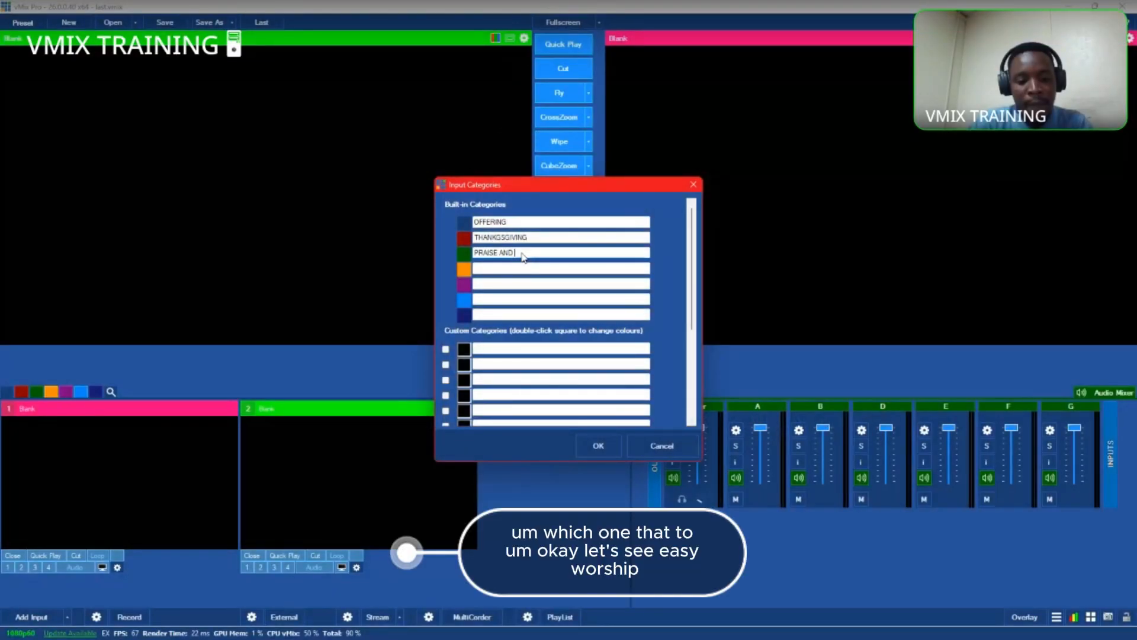
type("WORSHIP")
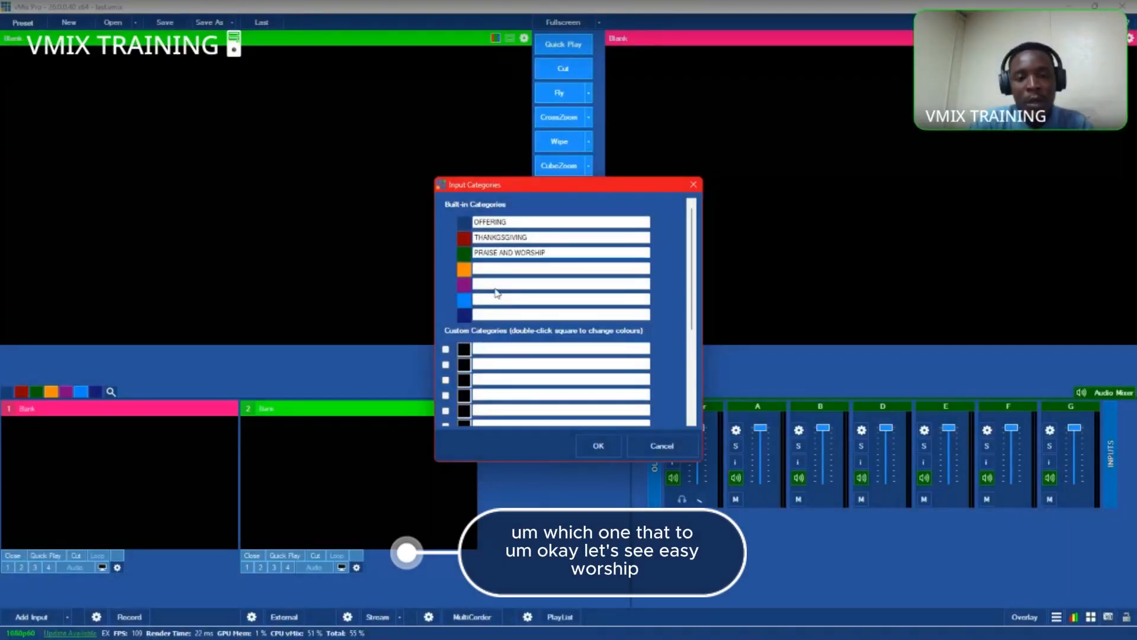
Step: Name the orange input category EASYWORSHIP/BIBLE SHOW
left_click(498, 270)
type("EASYWORSHIP")
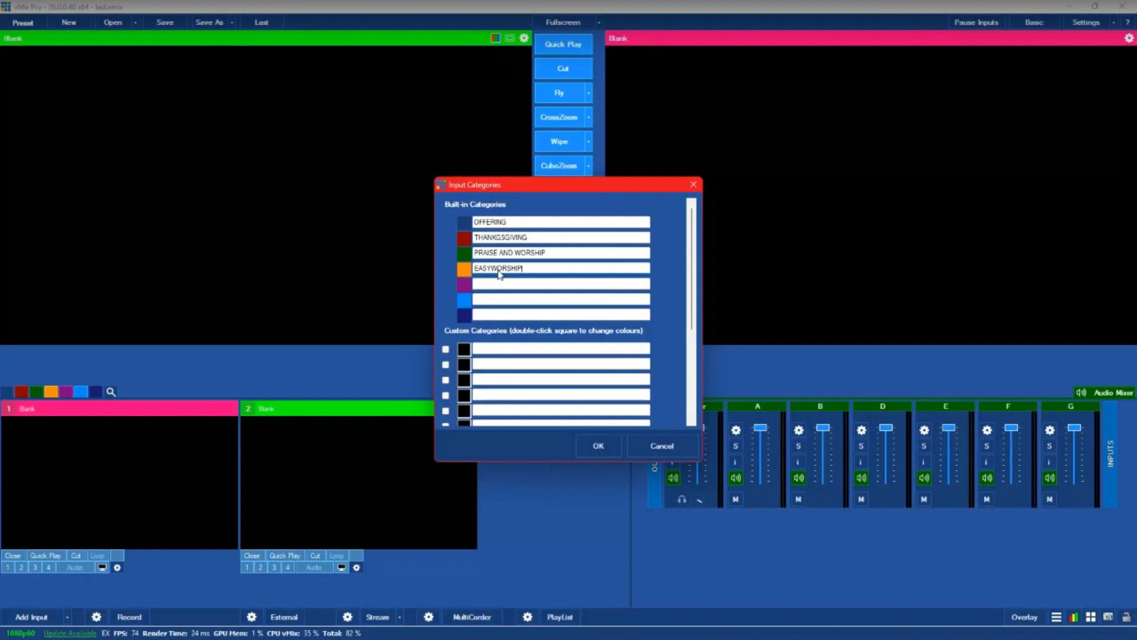
type("/BIBLE")
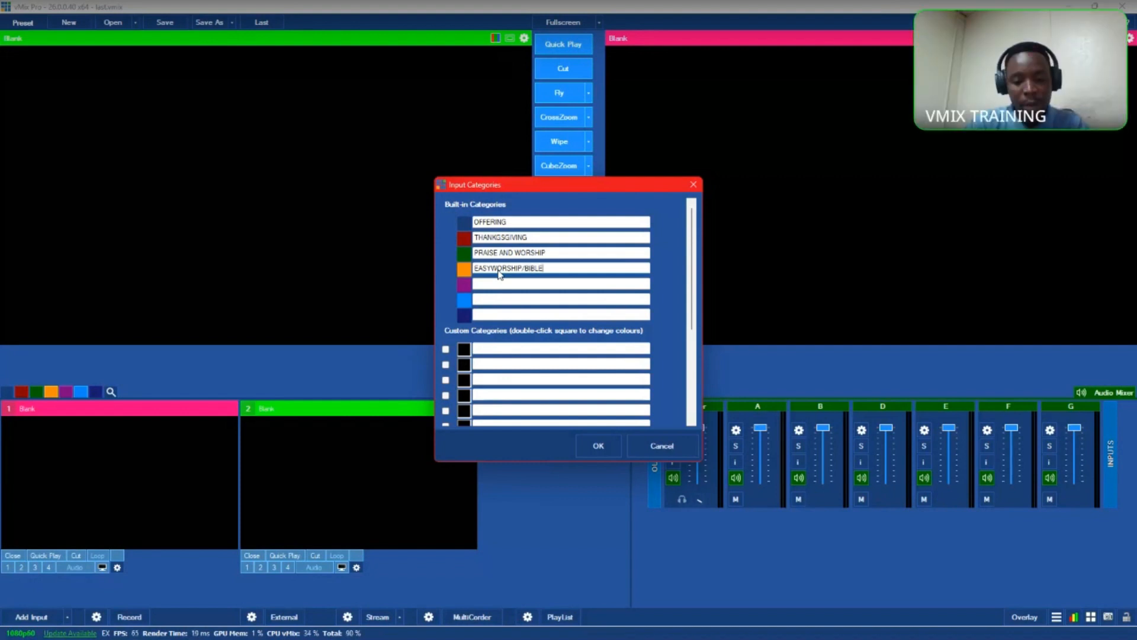
type(" SHOW")
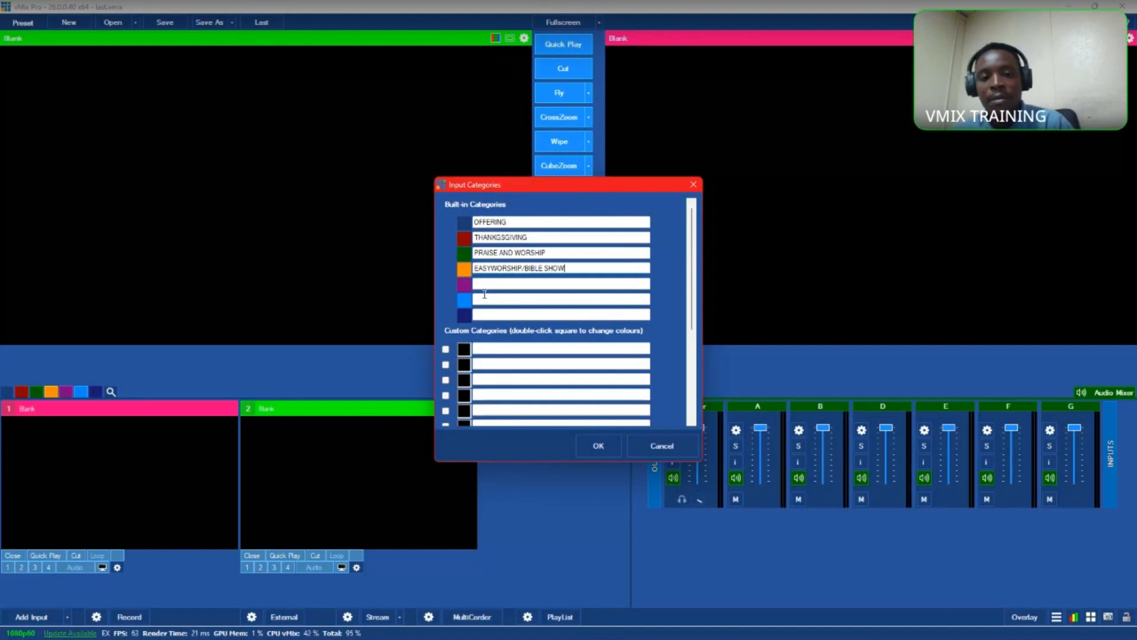
left_click(485, 284)
type("CAMER")
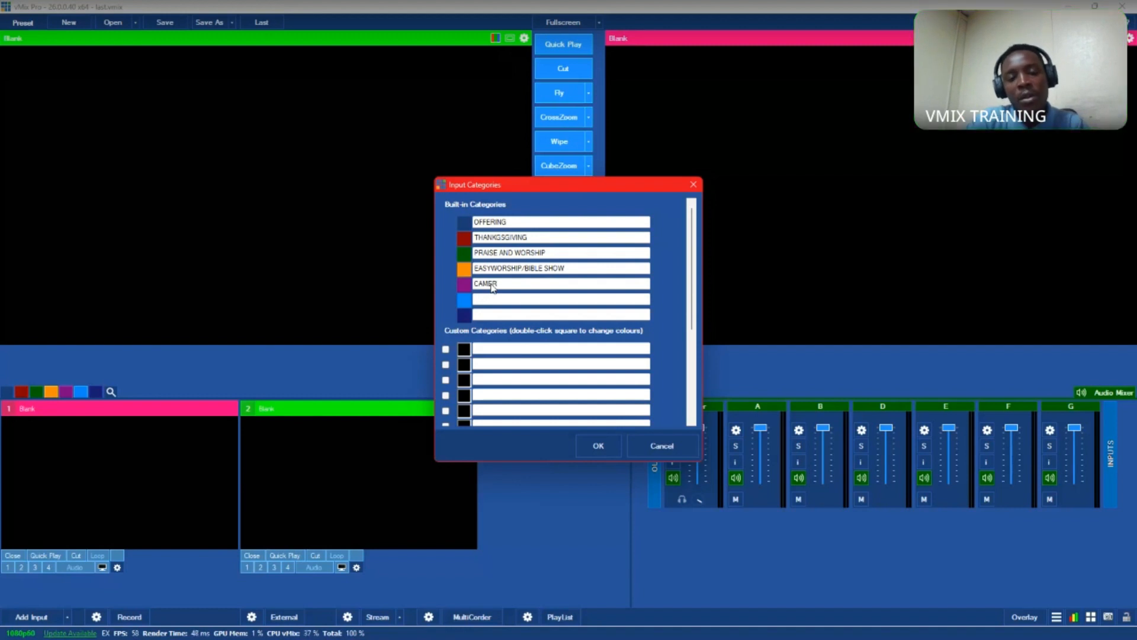
key("BackSpace")
key("BackSpace")
key("BackSpace")
key("BackSpace")
key("BackSpace")
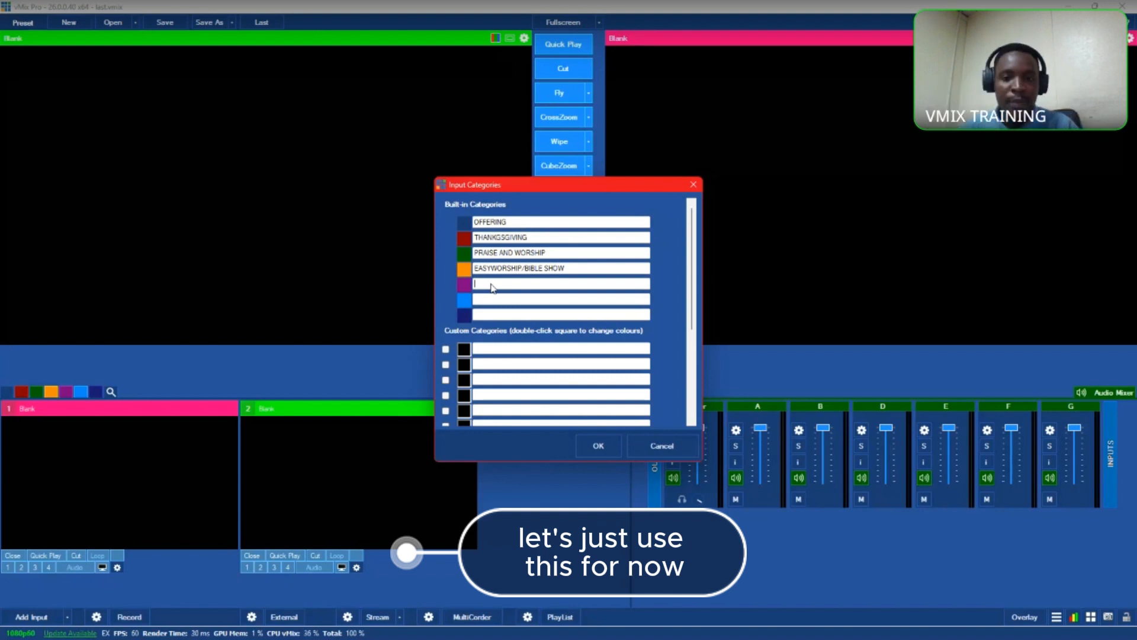
Step: Look through the available custom categories and save the input category names
scroll(570, 339, "down", 5)
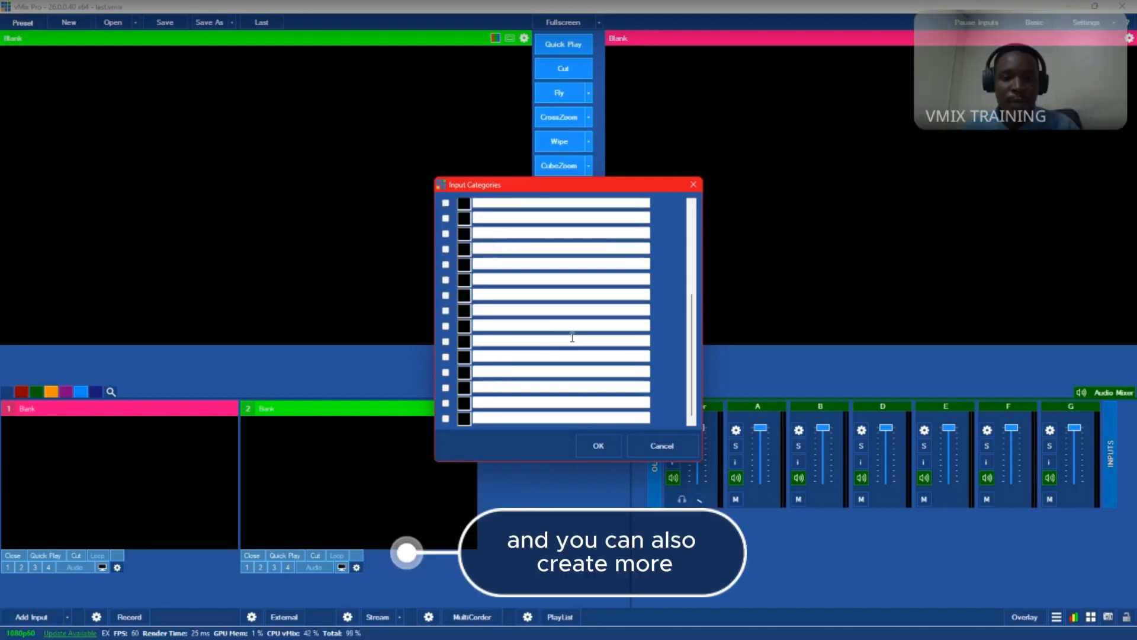
scroll(570, 337, "up", 5)
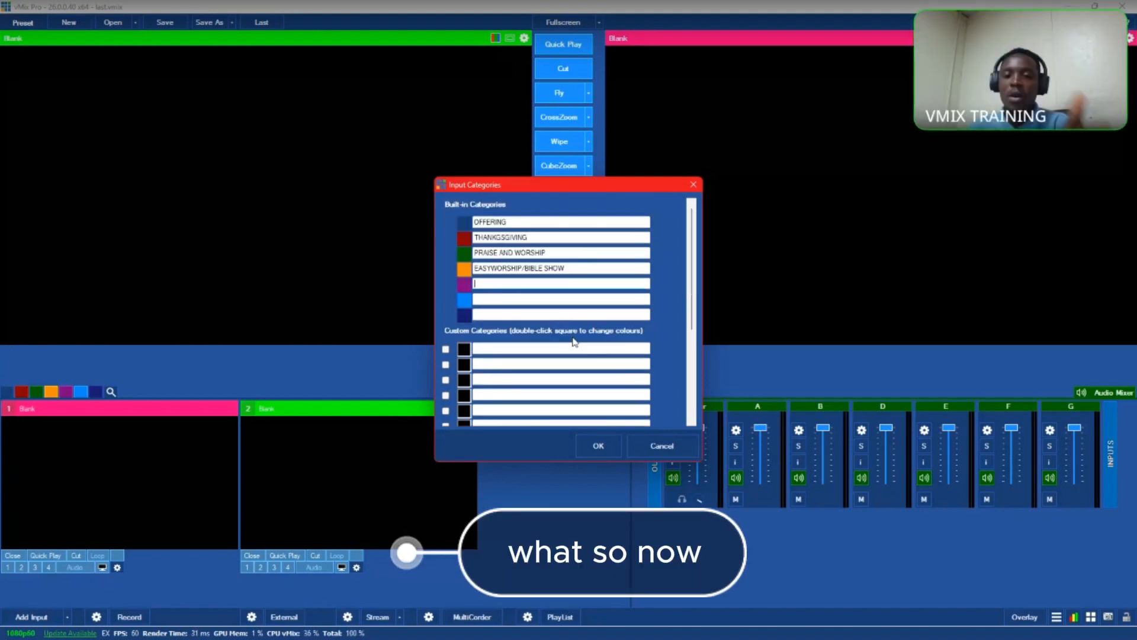
left_click(613, 443)
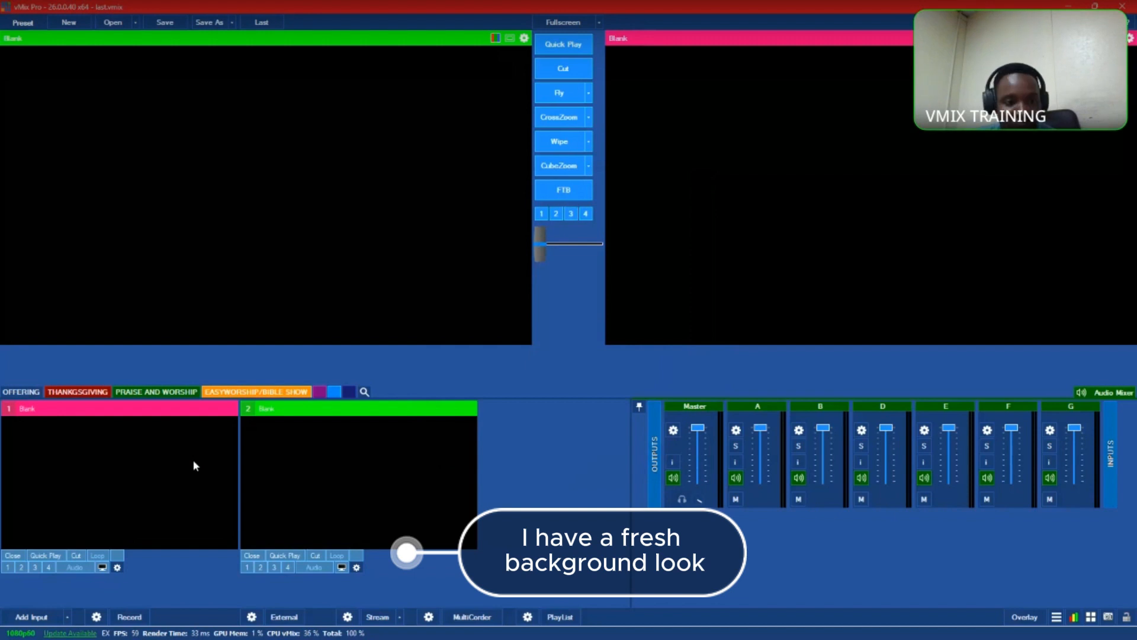
Step: Switch among the THANKGSGIVING, PRAISE AND WORSHIP, EASYWORSHIP/BIBLE SHOW and OFFERING categories to view the inputs each one holds
left_click(89, 392)
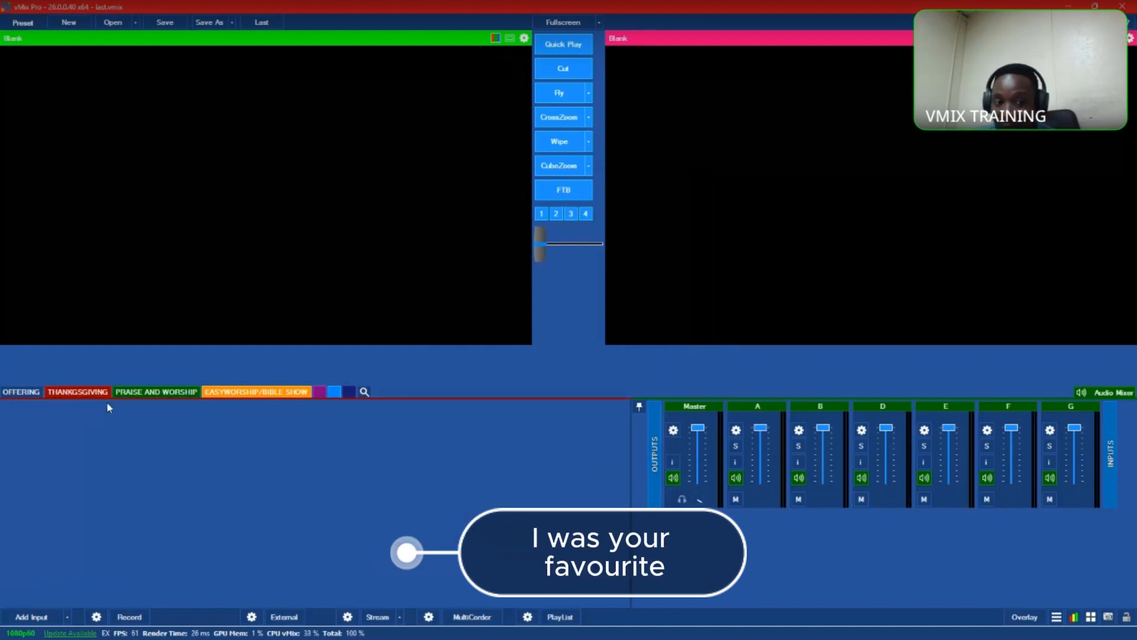
left_click(156, 393)
left_click(249, 396)
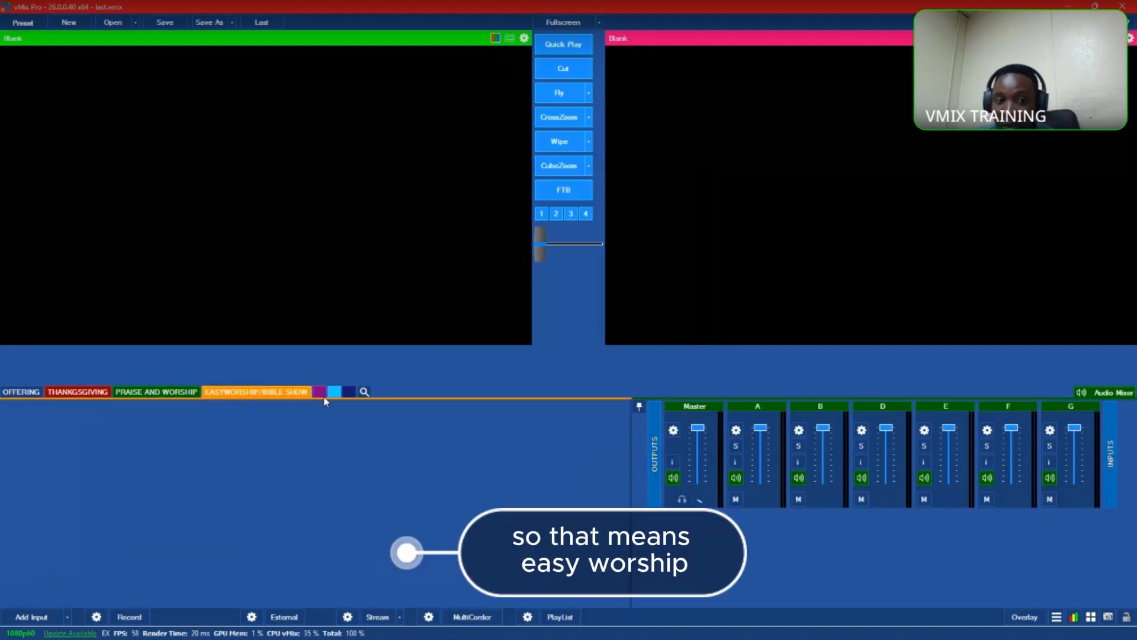
left_click(69, 392)
left_click(21, 392)
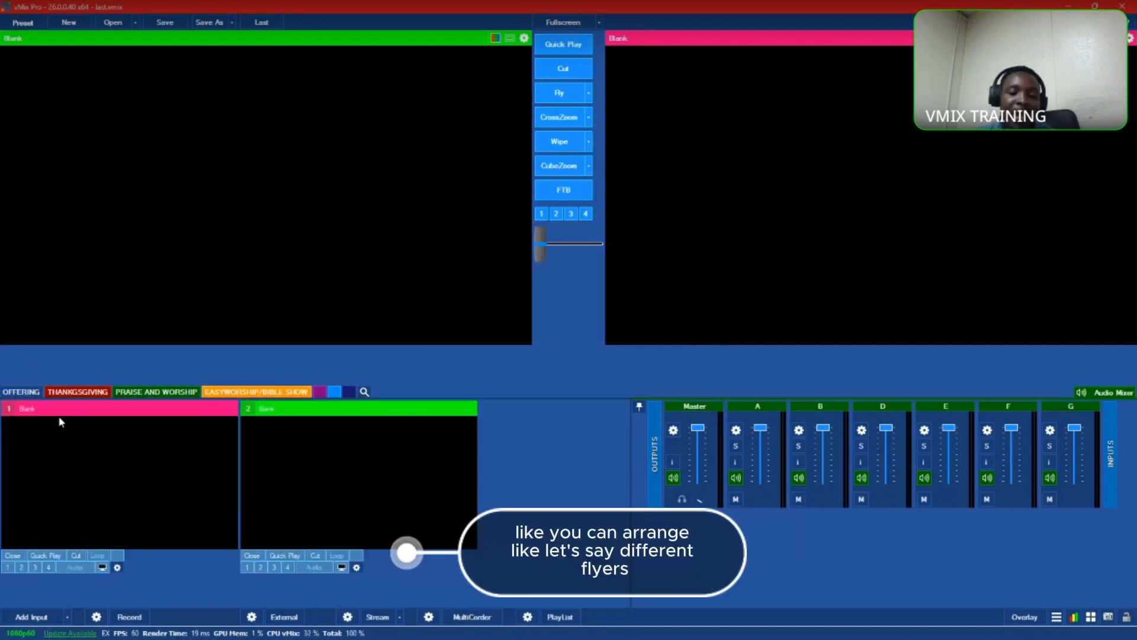
left_click(142, 392)
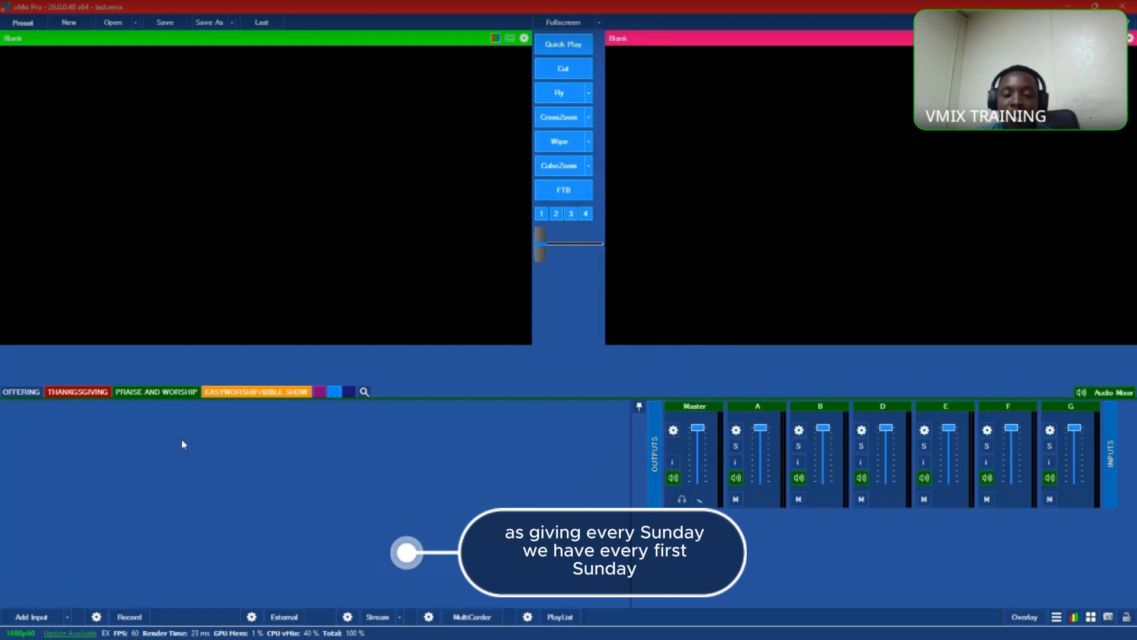
left_click(77, 393)
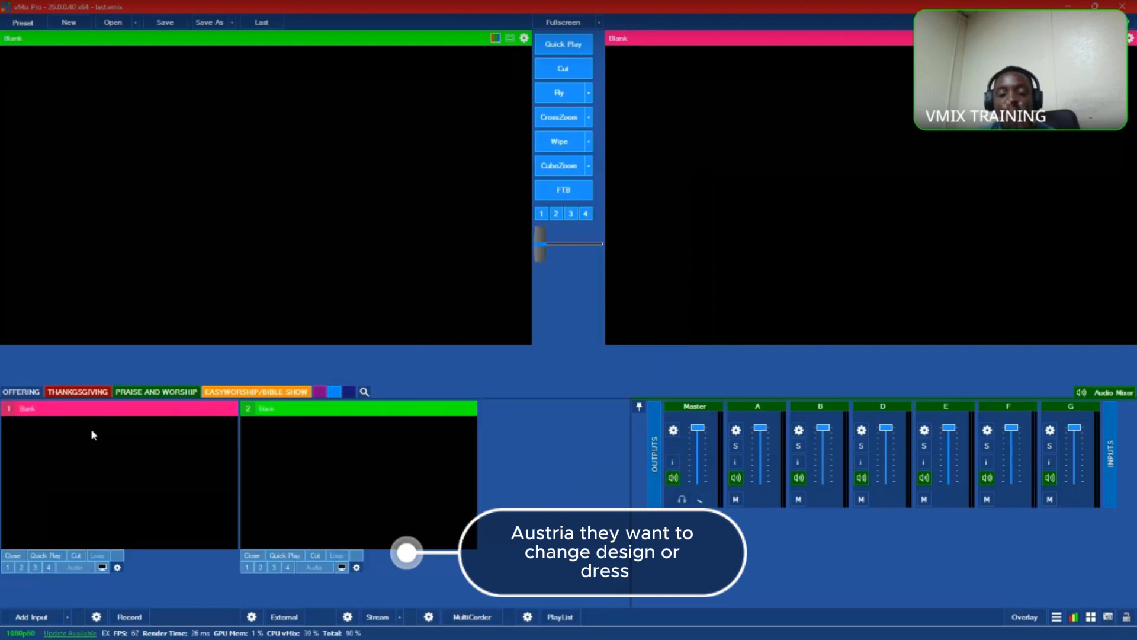
left_click(234, 393)
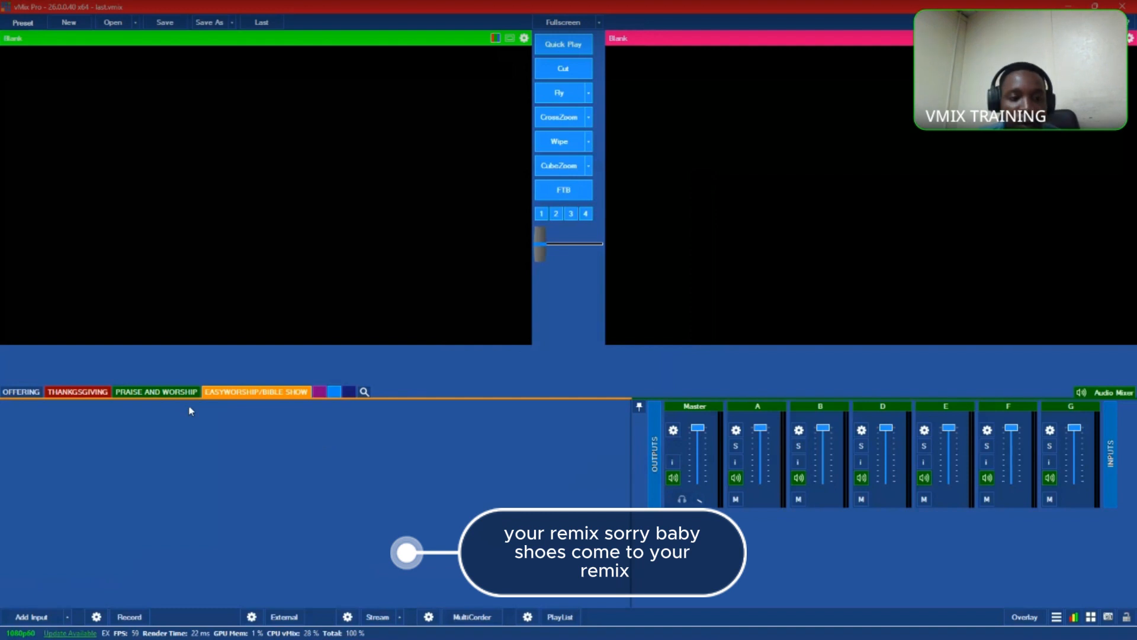
left_click(26, 391)
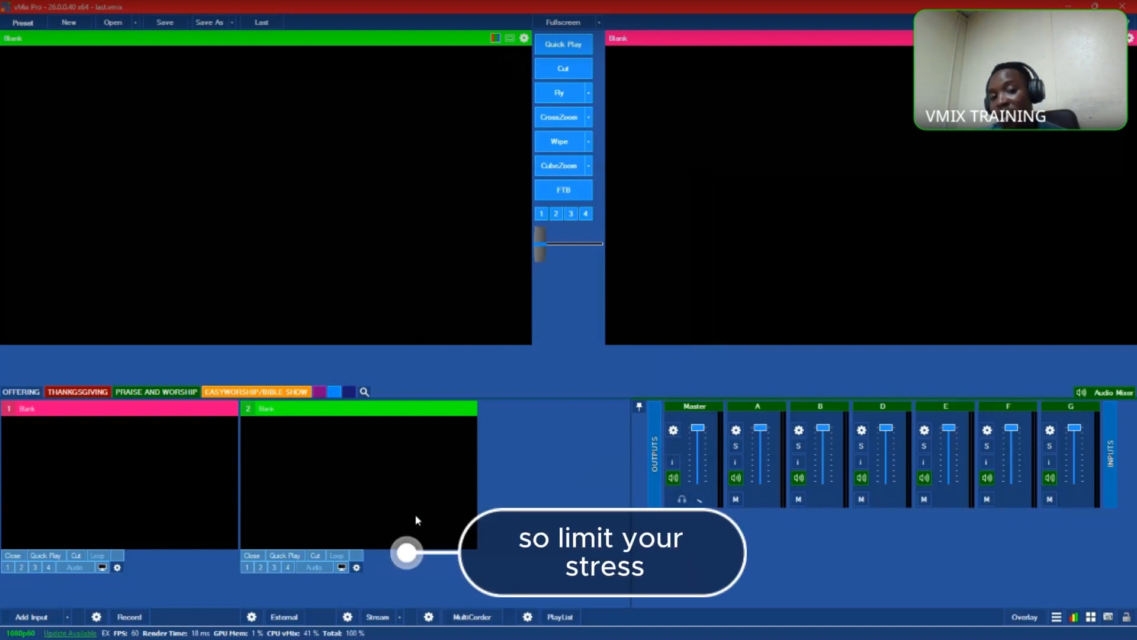
Step: View the orange and red categories again along with the unnamed ones, and open the input search
left_click(298, 395)
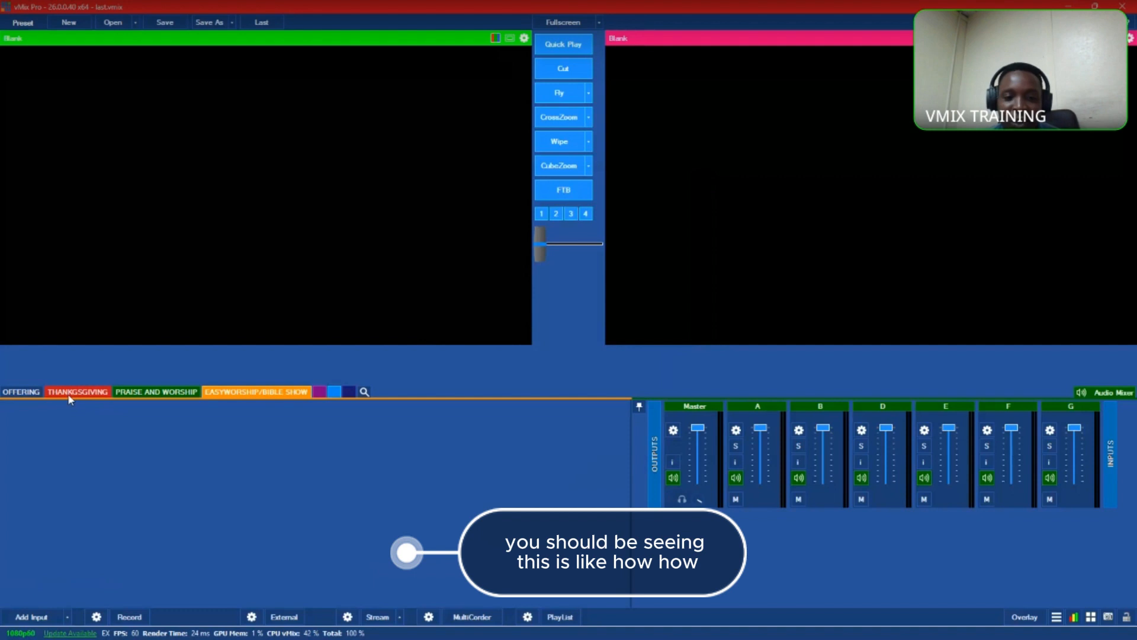
left_click(68, 393)
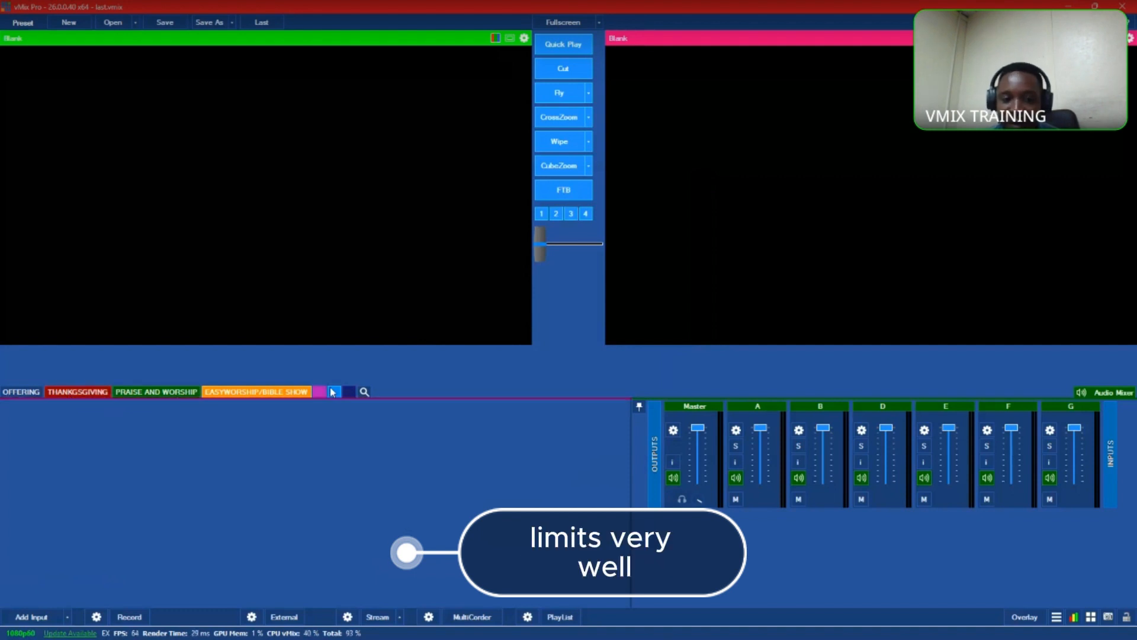
left_click(294, 392)
left_click(365, 391)
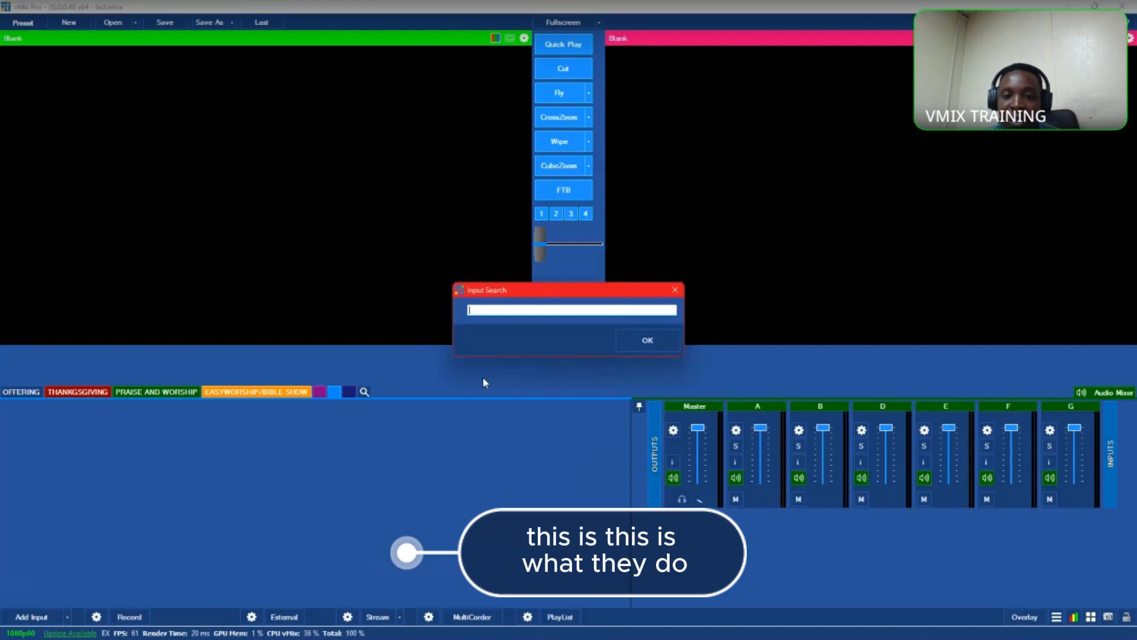
Step: Close the input search and look through the OFFERING, PRAISE AND WORSHIP and EASYWORSHIP/BIBLE SHOW categories, ending on OFFERING
left_click(642, 341)
left_click(27, 393)
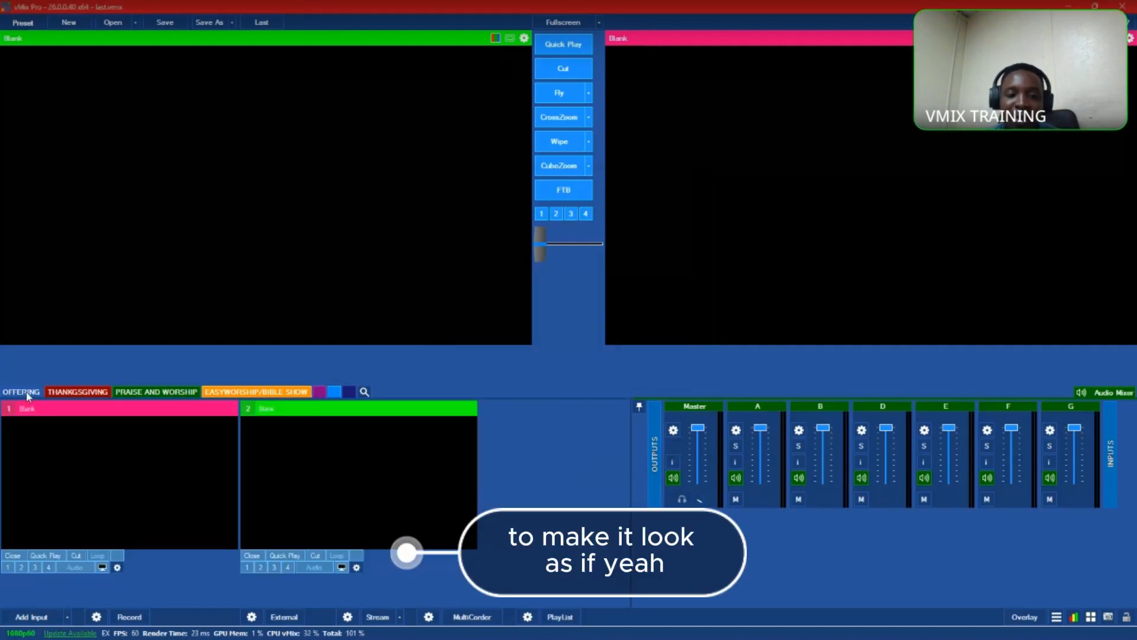
left_click(150, 393)
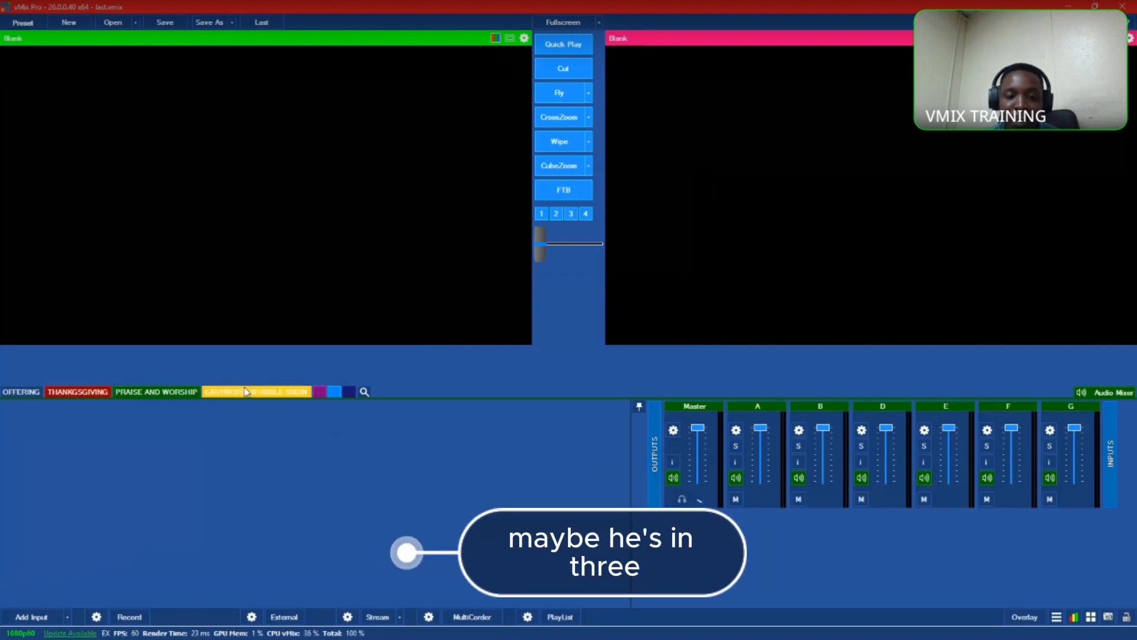
left_click(247, 392)
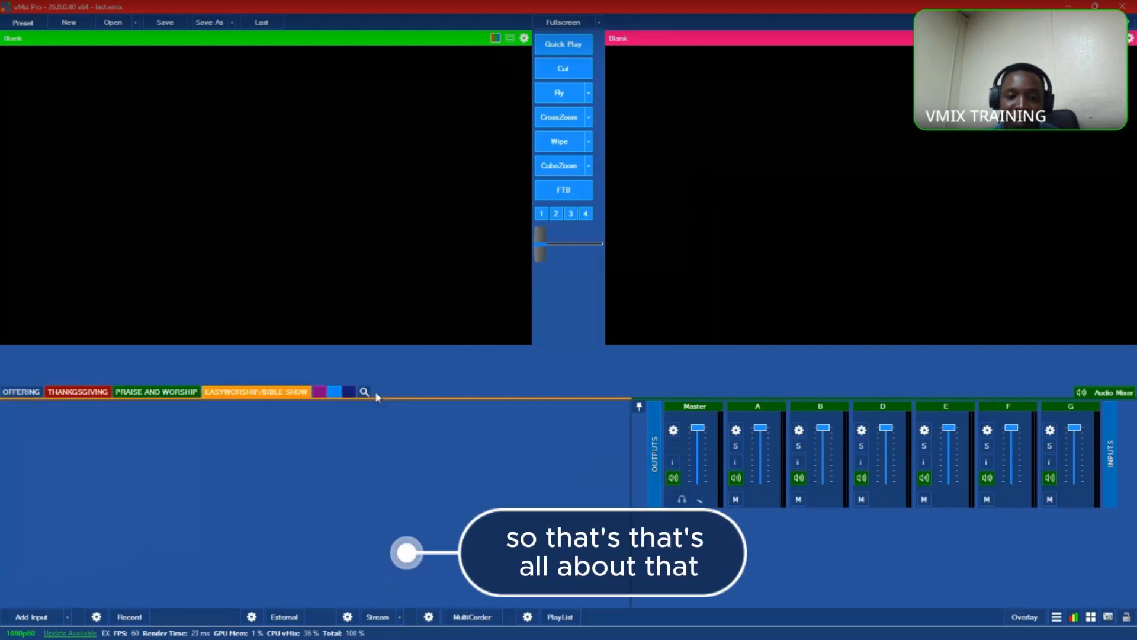
left_click(26, 392)
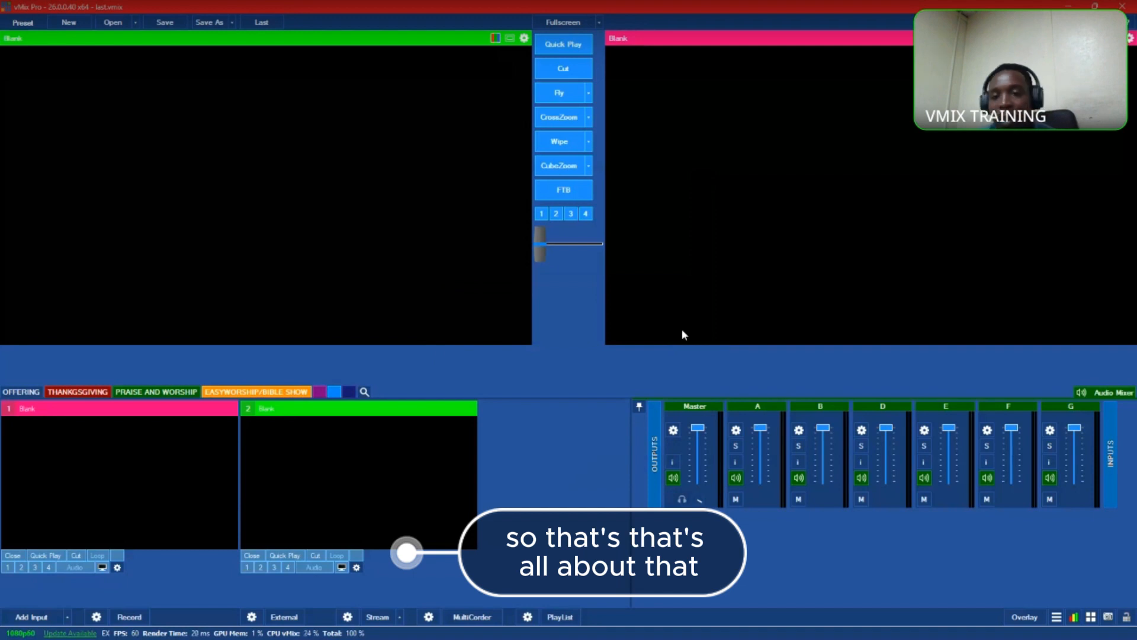
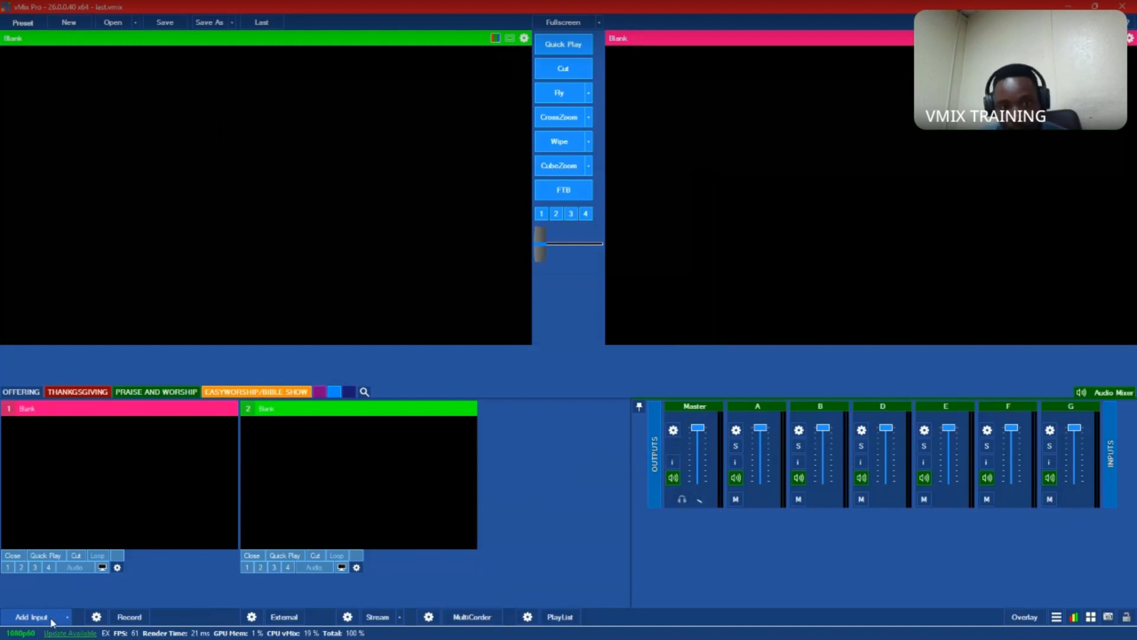
Step: Add Hillsong_Worship_-_So_Will_I_100_Billion_X_.mp3 from the Downloads folder as an audio input, and widen the audio mixer
left_click(53, 622)
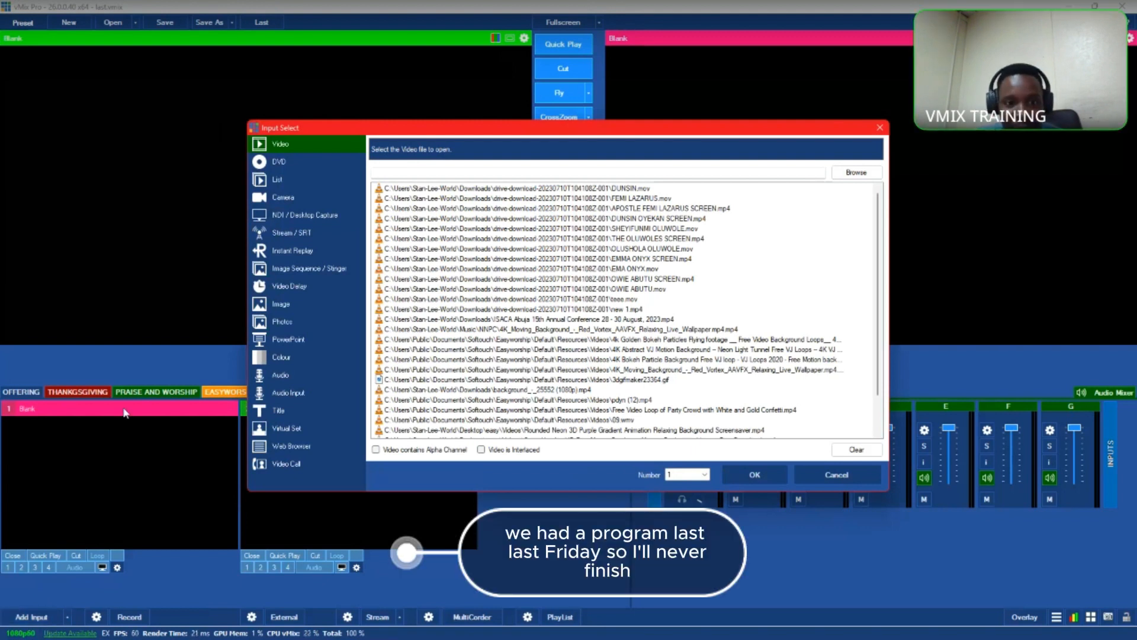
left_click(285, 379)
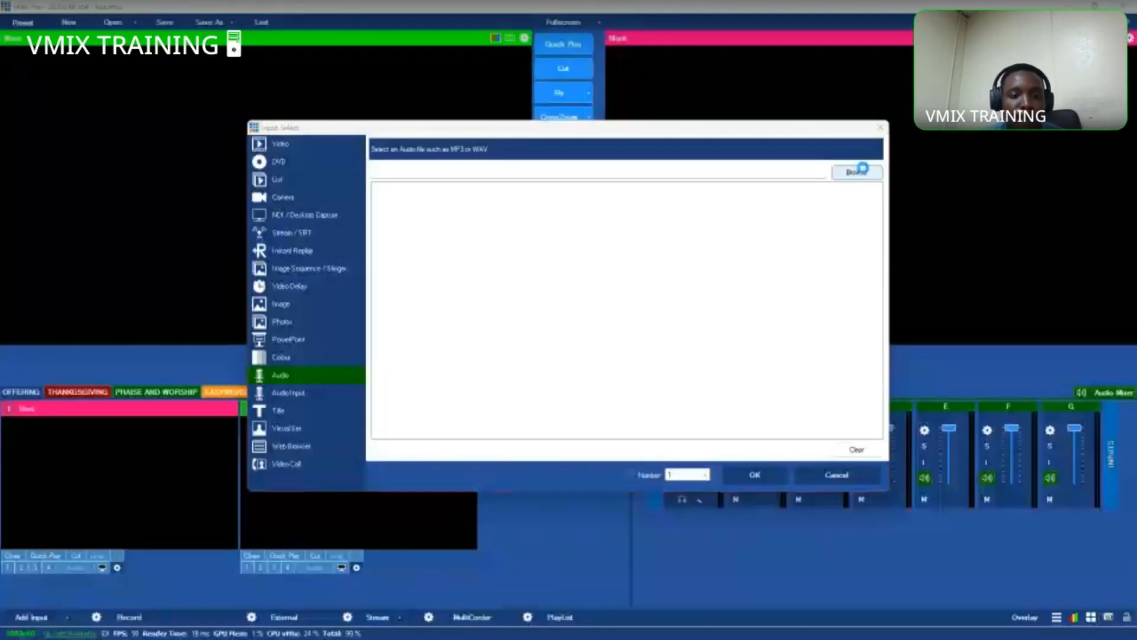
left_click(857, 172)
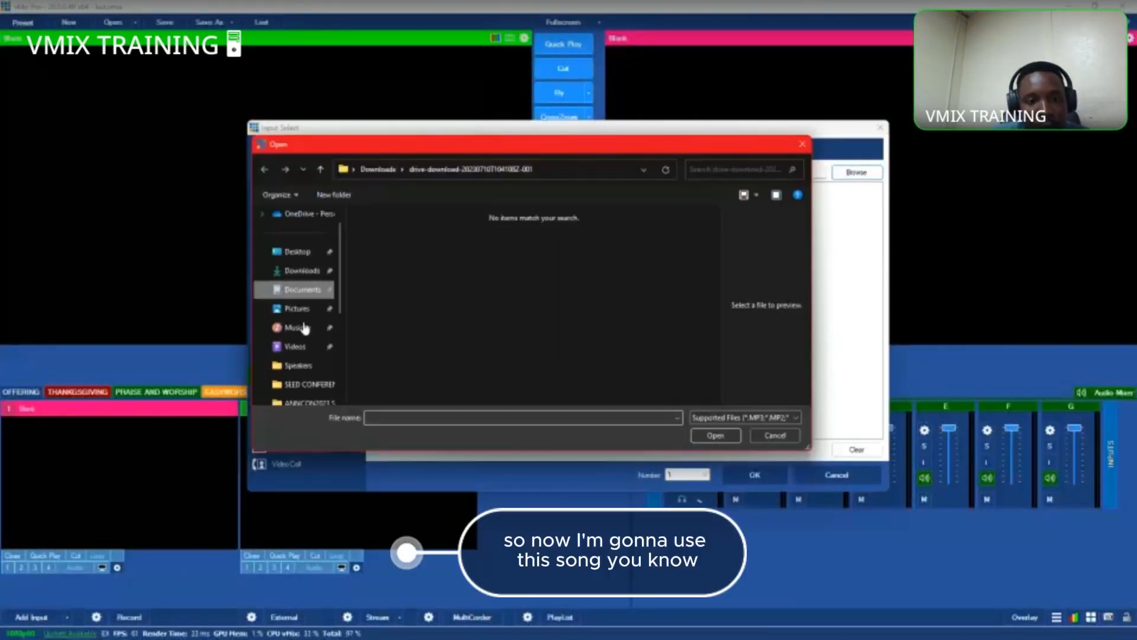
left_click(304, 328)
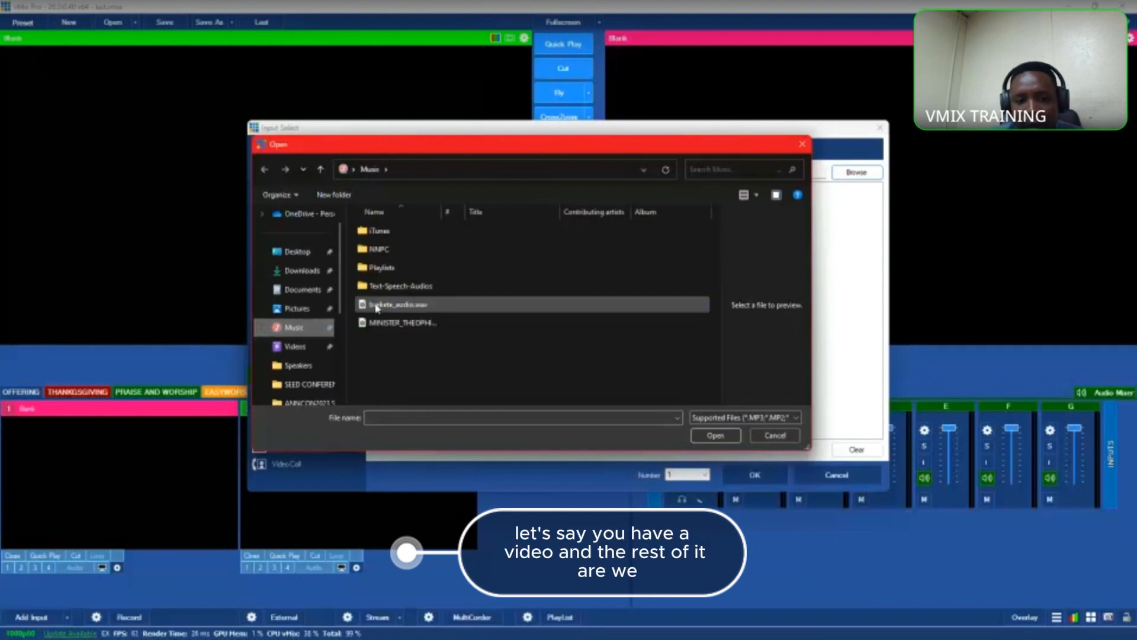
left_click(302, 271)
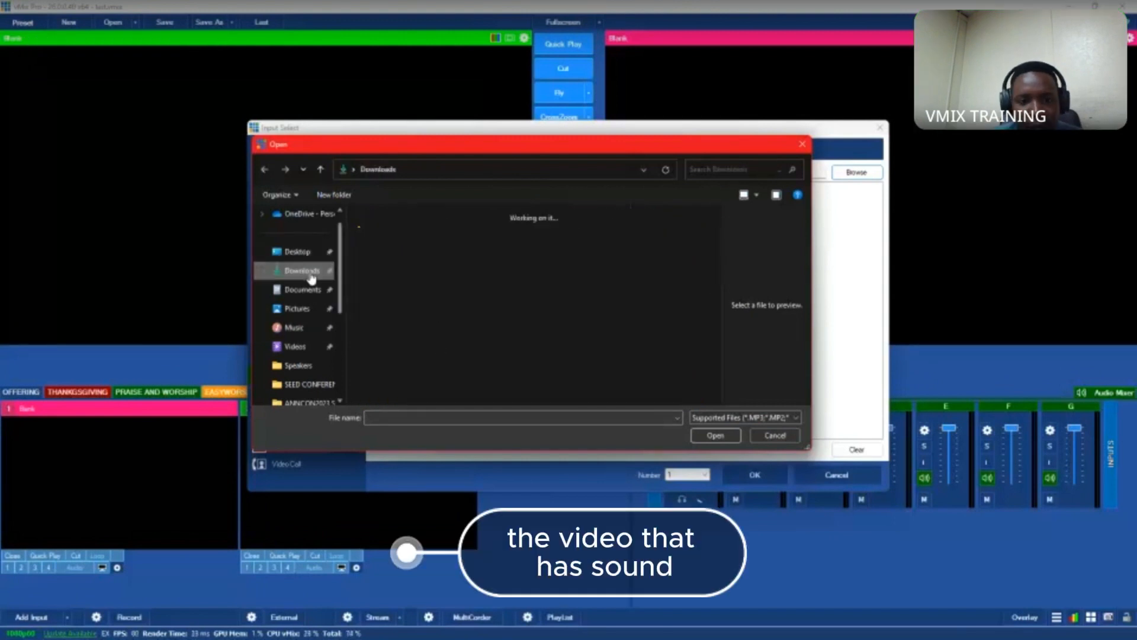
left_click(449, 311)
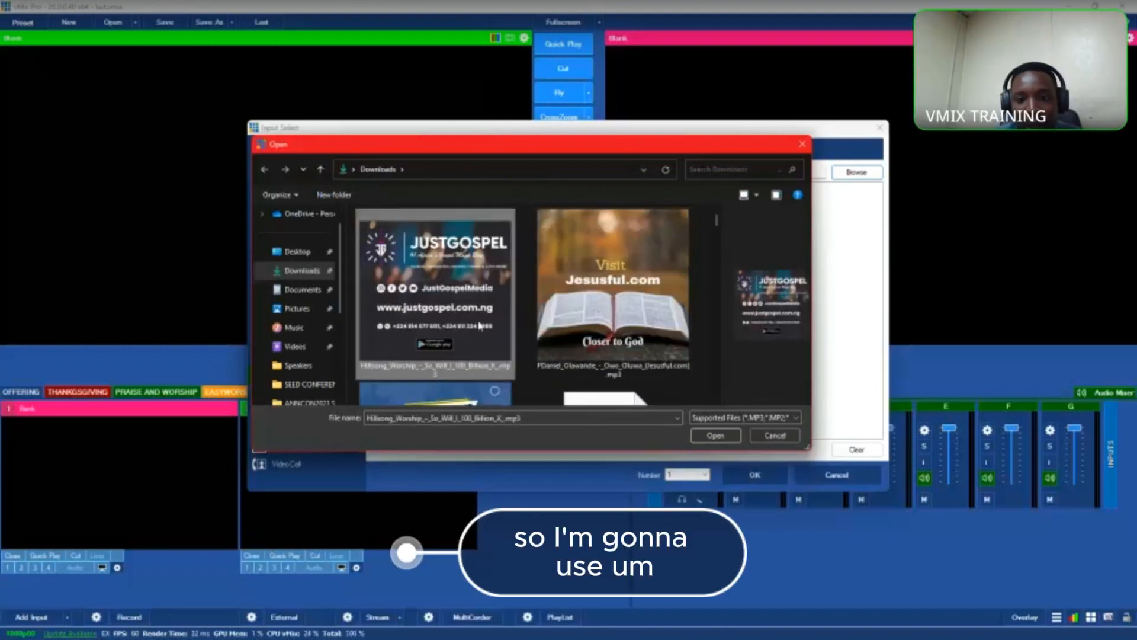
scroll(480, 326, "down", 3)
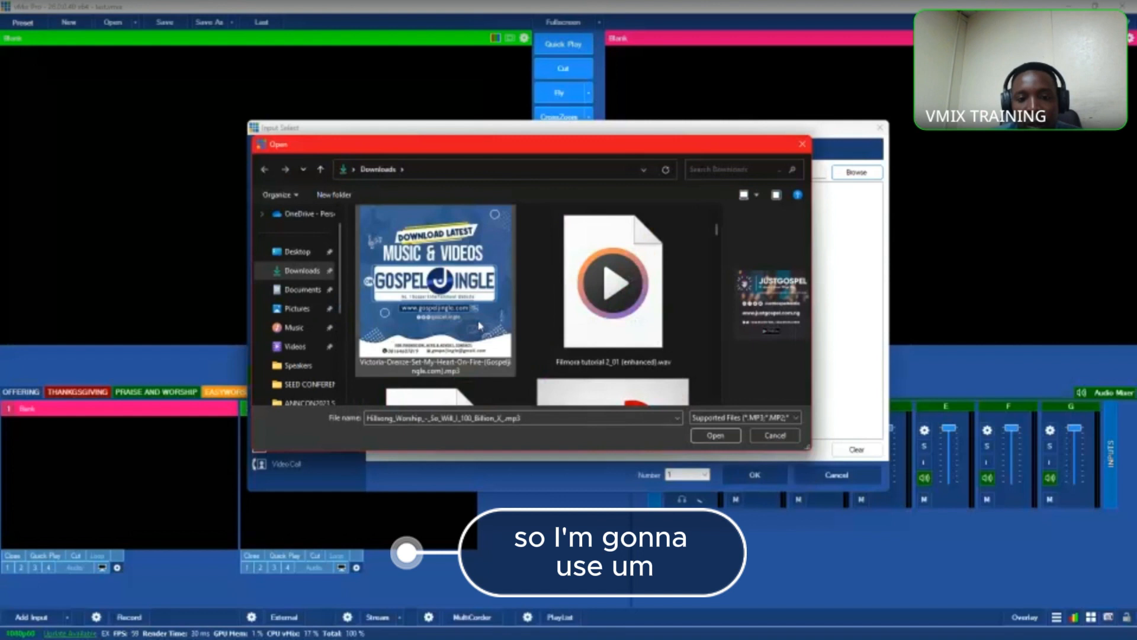
left_click(503, 322)
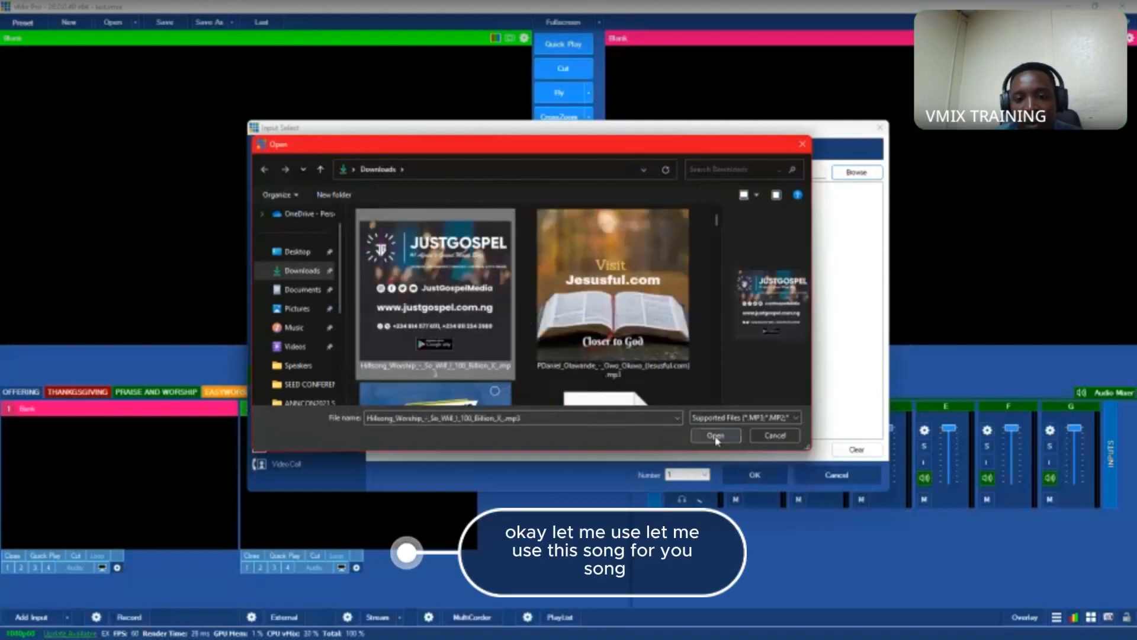
left_click(715, 436)
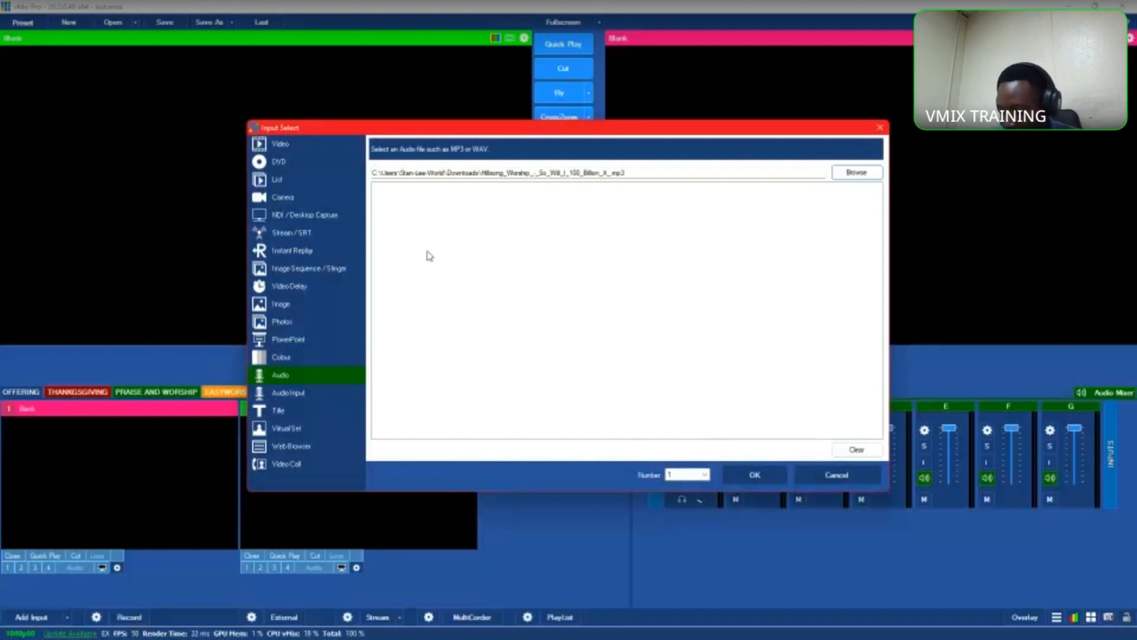
left_click(760, 478)
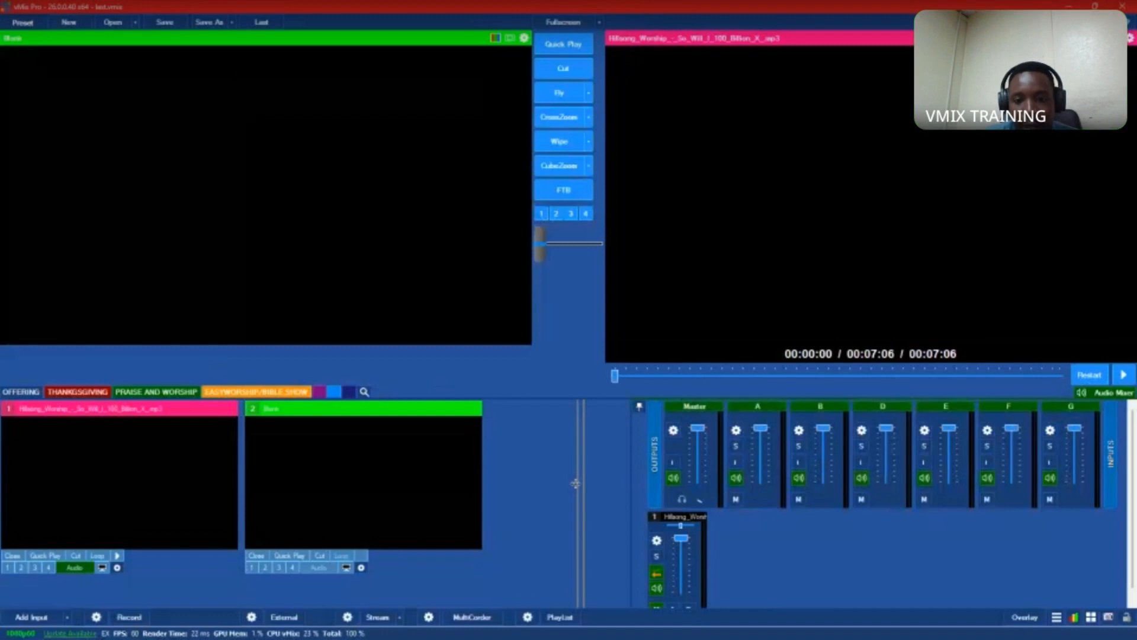
left_click_drag(563, 483, 563, 482)
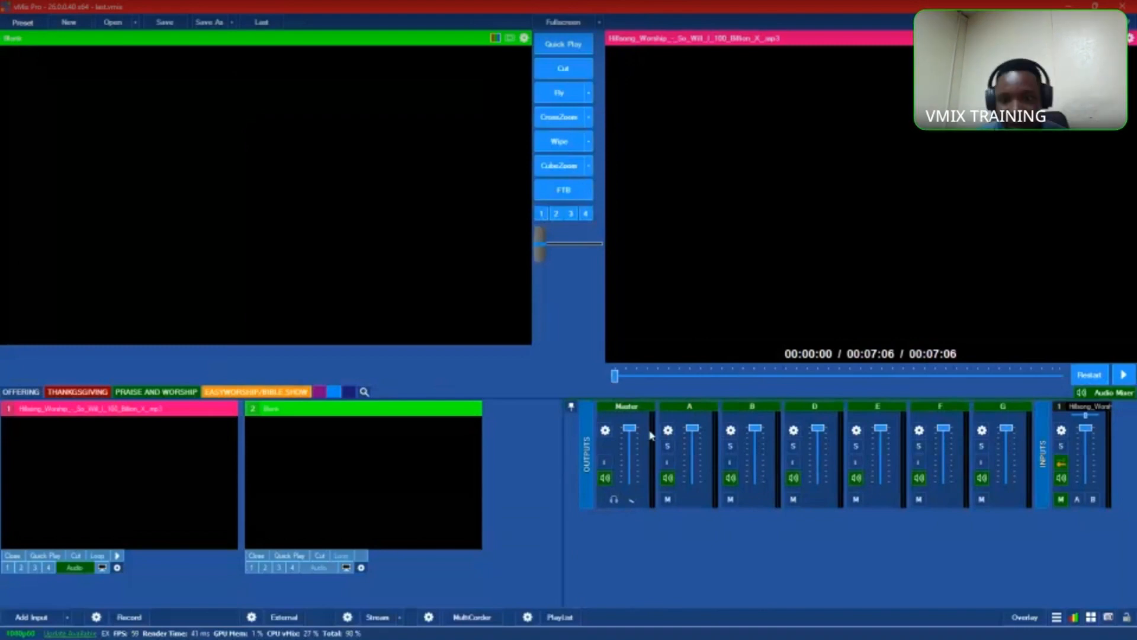
Step: Preview the song and the blank input in turn, and switch the output between them with Wipe, CrossZoom and the assigned fade shortcut
left_click(112, 496)
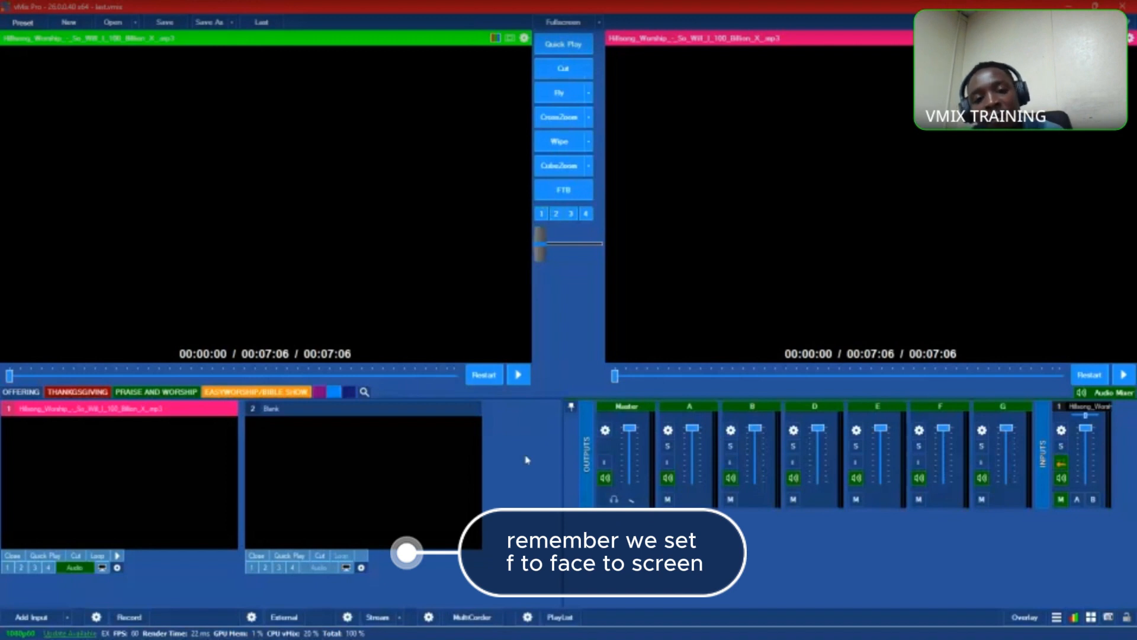
left_click(335, 452)
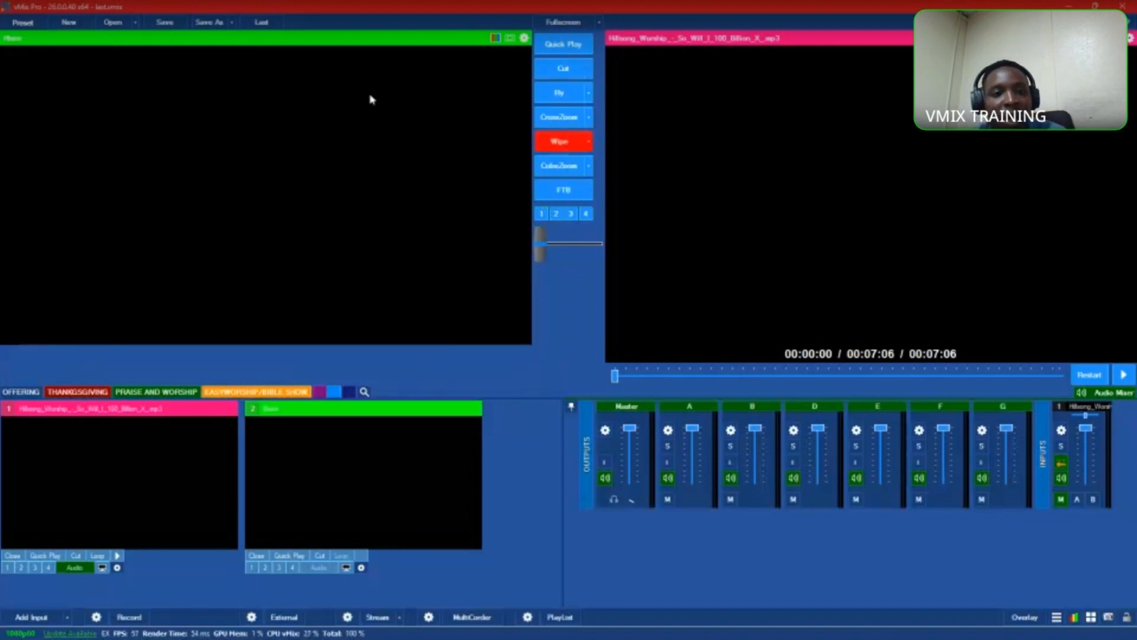
left_click(559, 141)
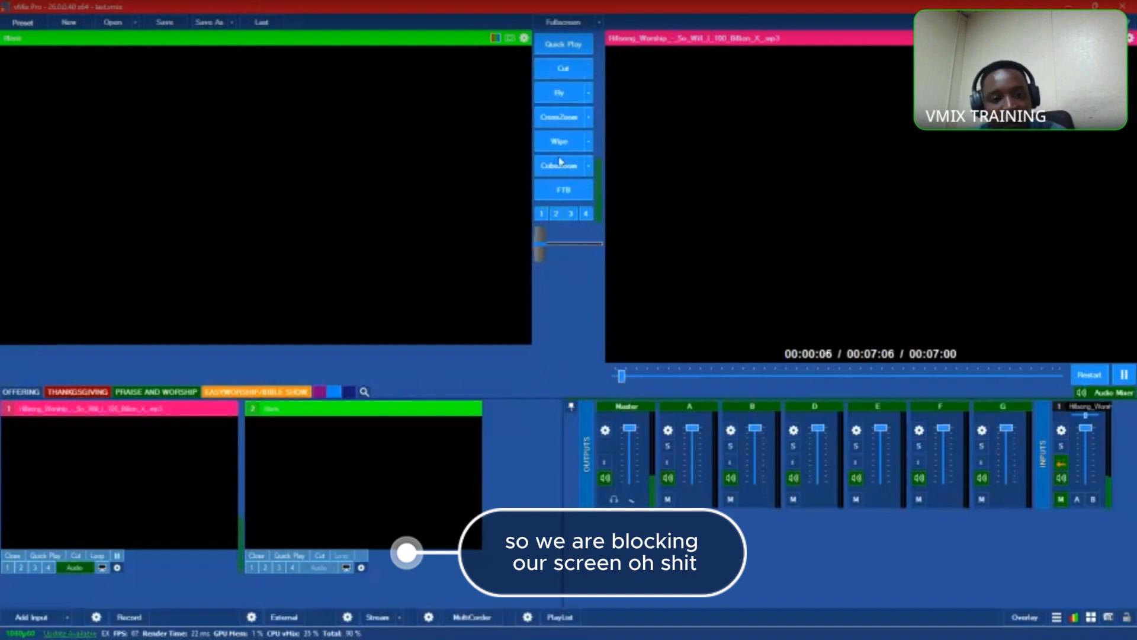
left_click(565, 121)
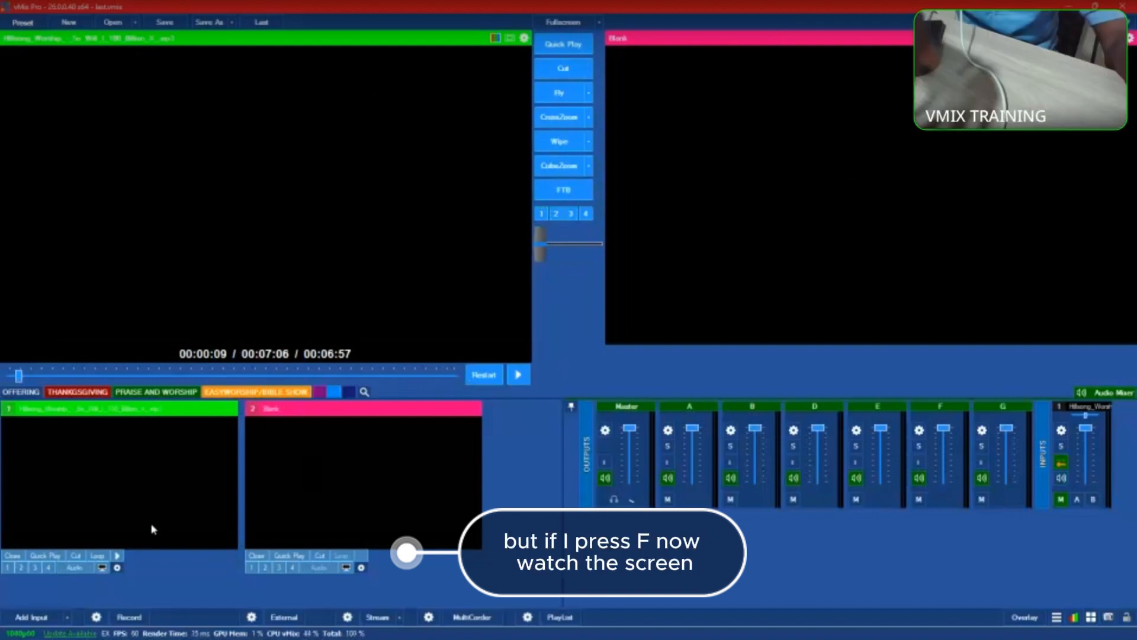
key("f")
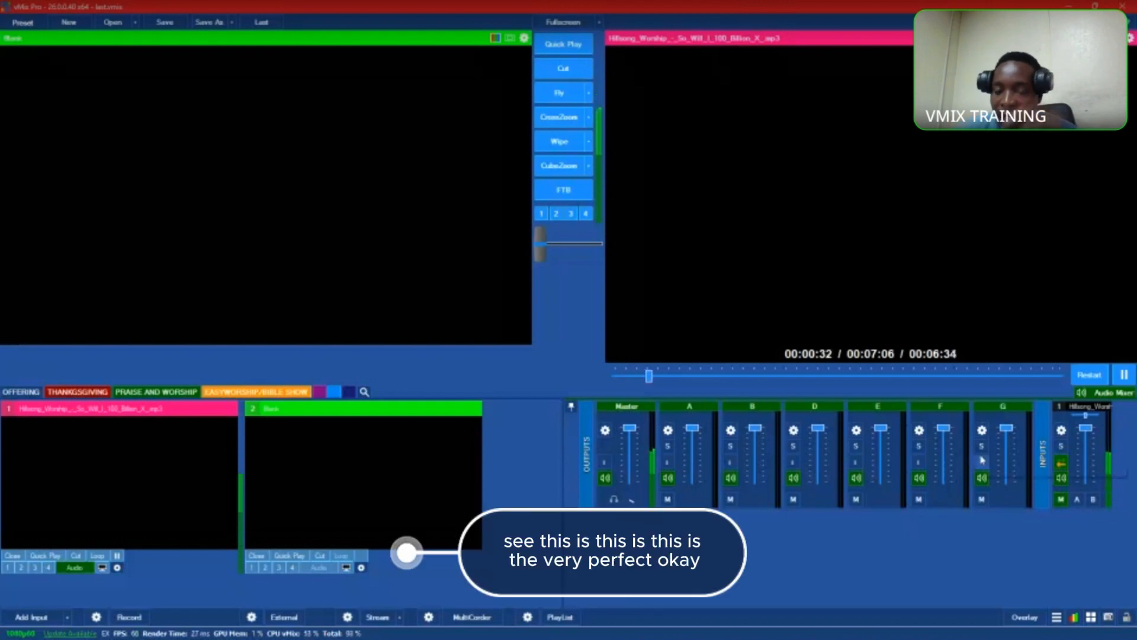
Step: Test the mixer by lowering the Master volume to 3% and restoring it, and by muting and unmuting the song
left_click(631, 463)
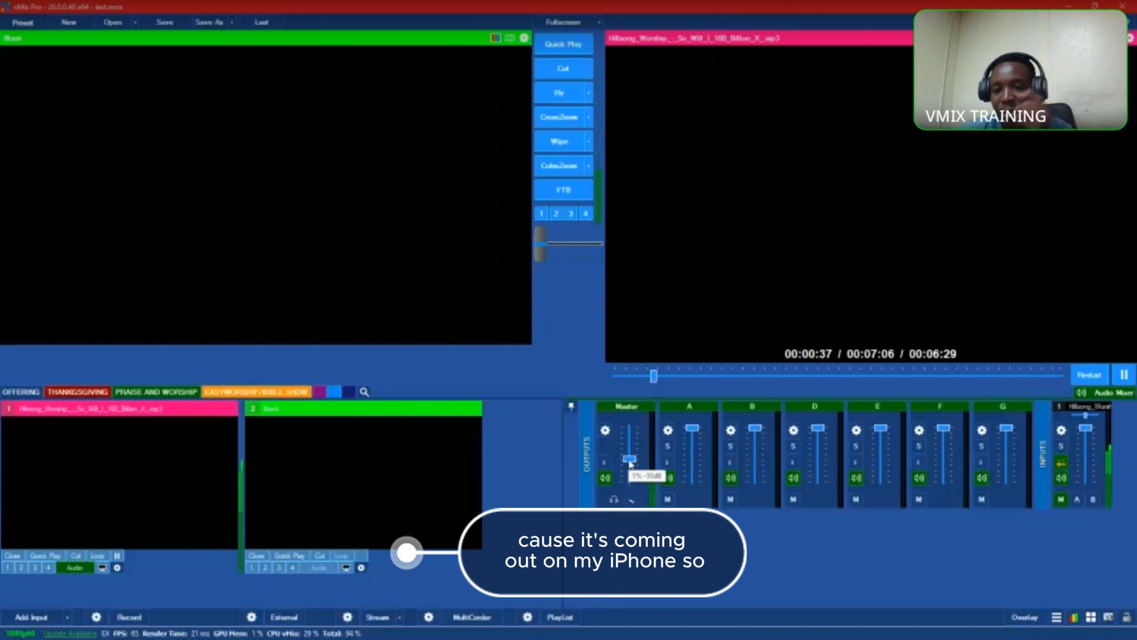
left_click_drag(627, 464, 630, 429)
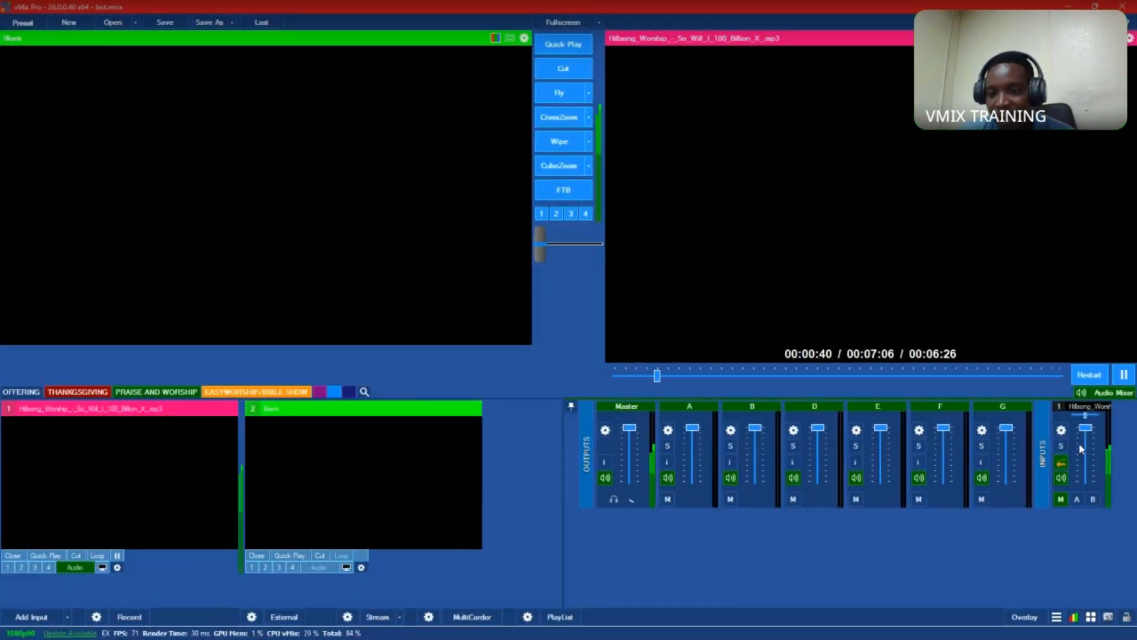
mouse_move(1084, 429)
left_mouse_down()
mouse_move(1088, 488)
mouse_move(1086, 428)
left_mouse_up()
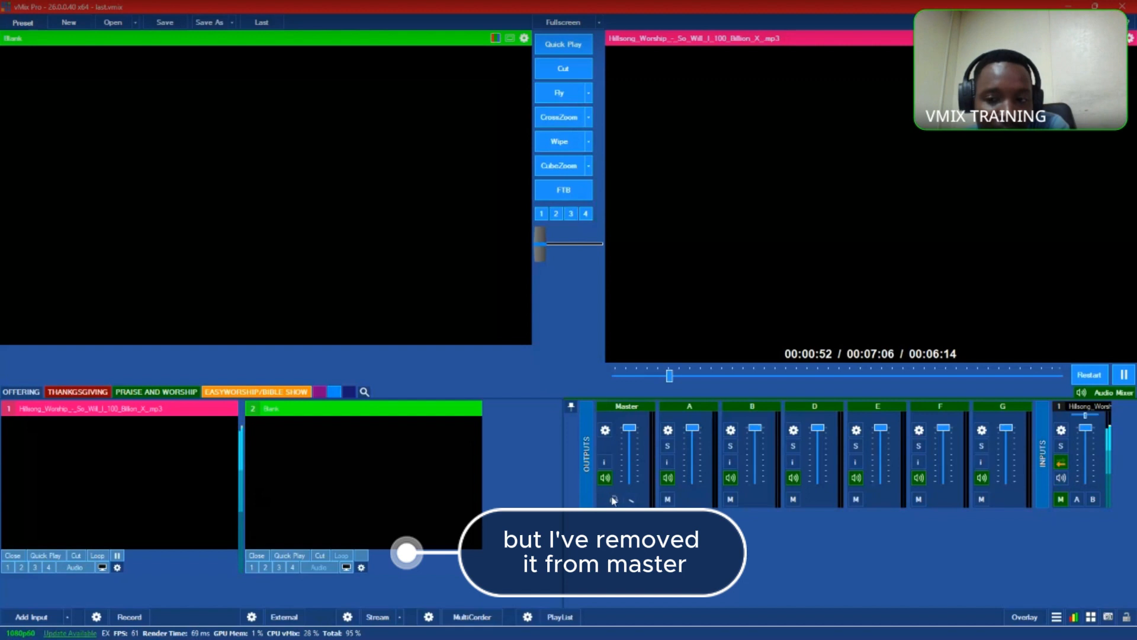
left_click(1059, 478)
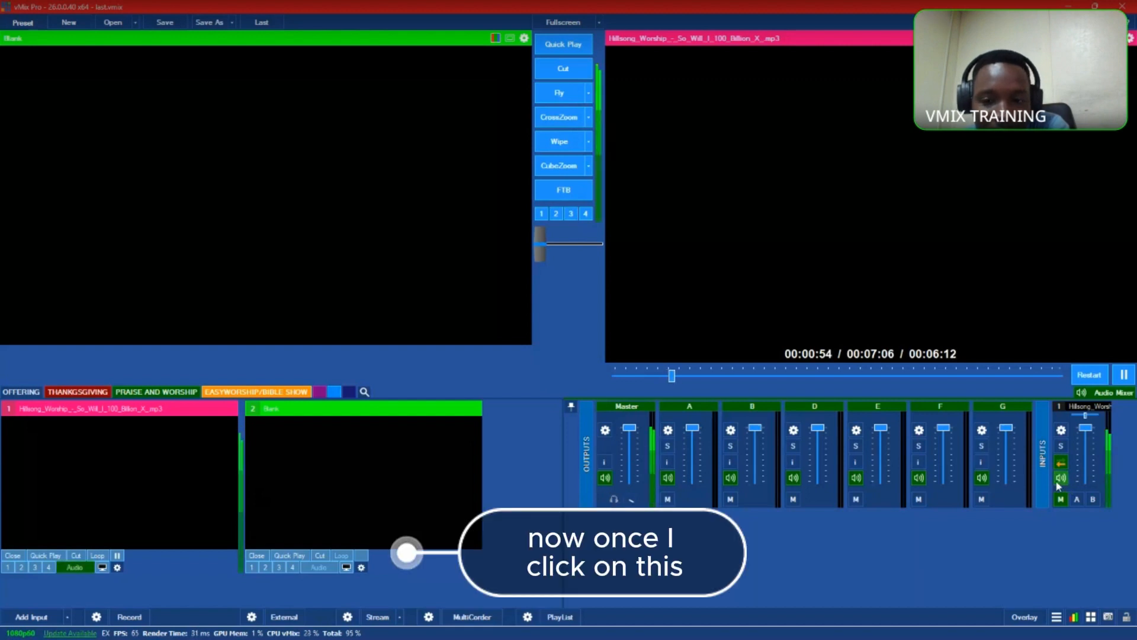
left_click(1057, 481)
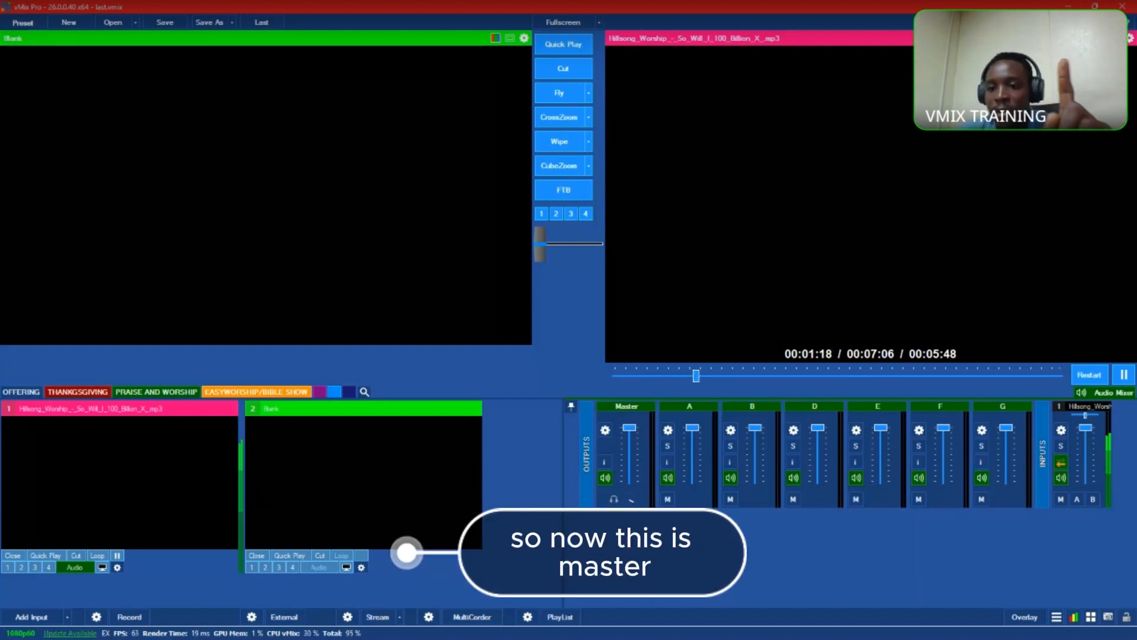
Step: Route the song's audio to bus A instead of Master and adjust the bus A volume
left_click(1060, 499)
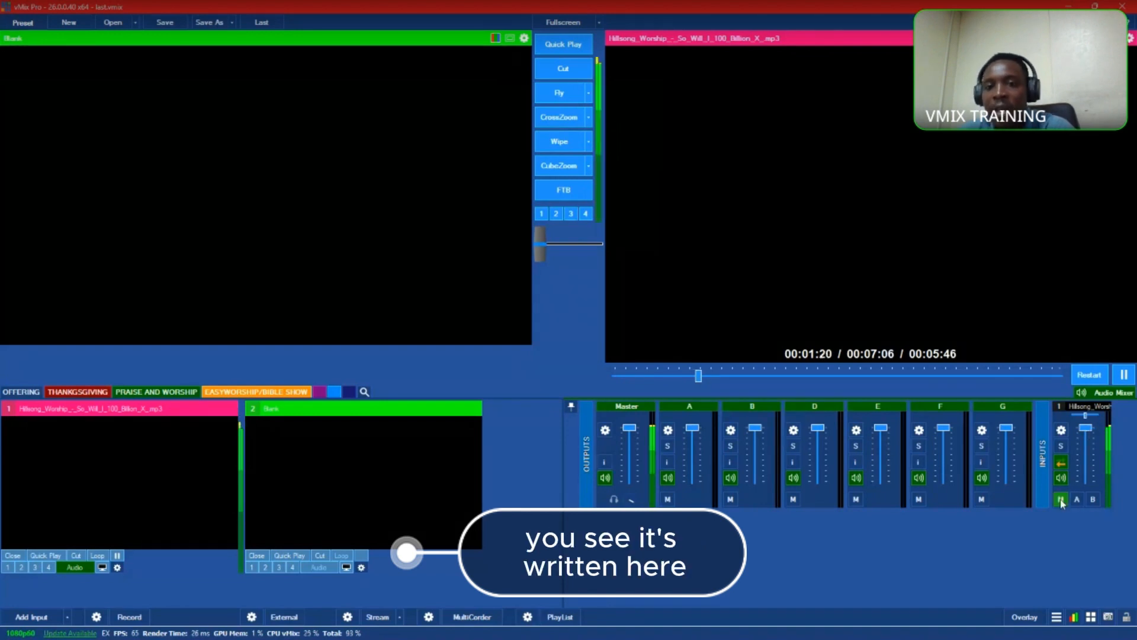
left_click(1061, 499)
left_click(1077, 499)
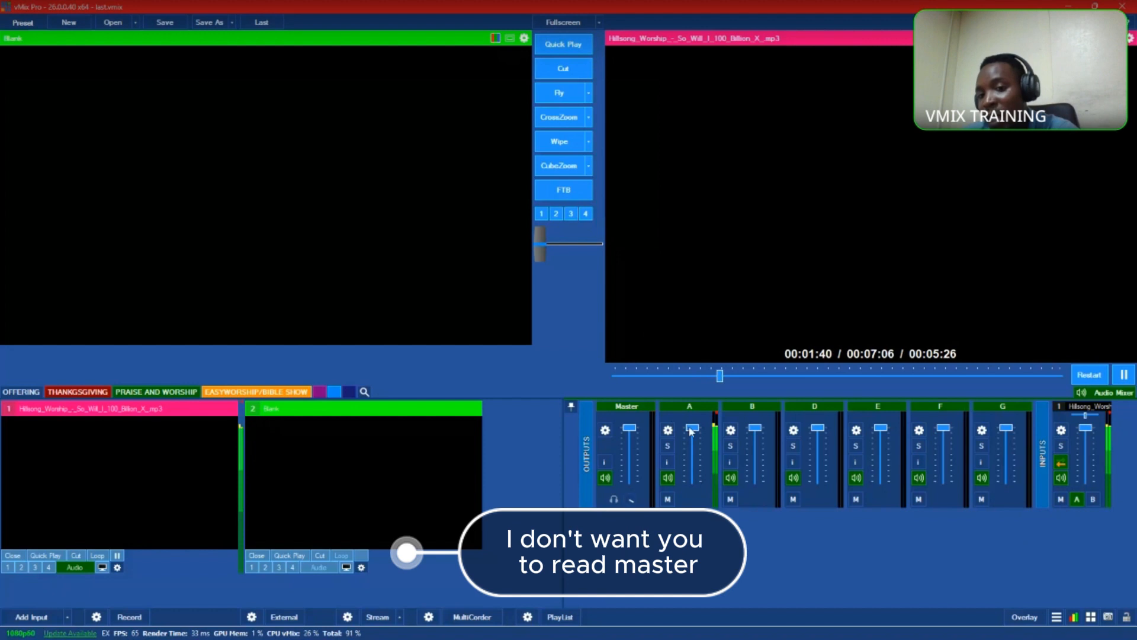
left_click_drag(691, 429, 692, 443)
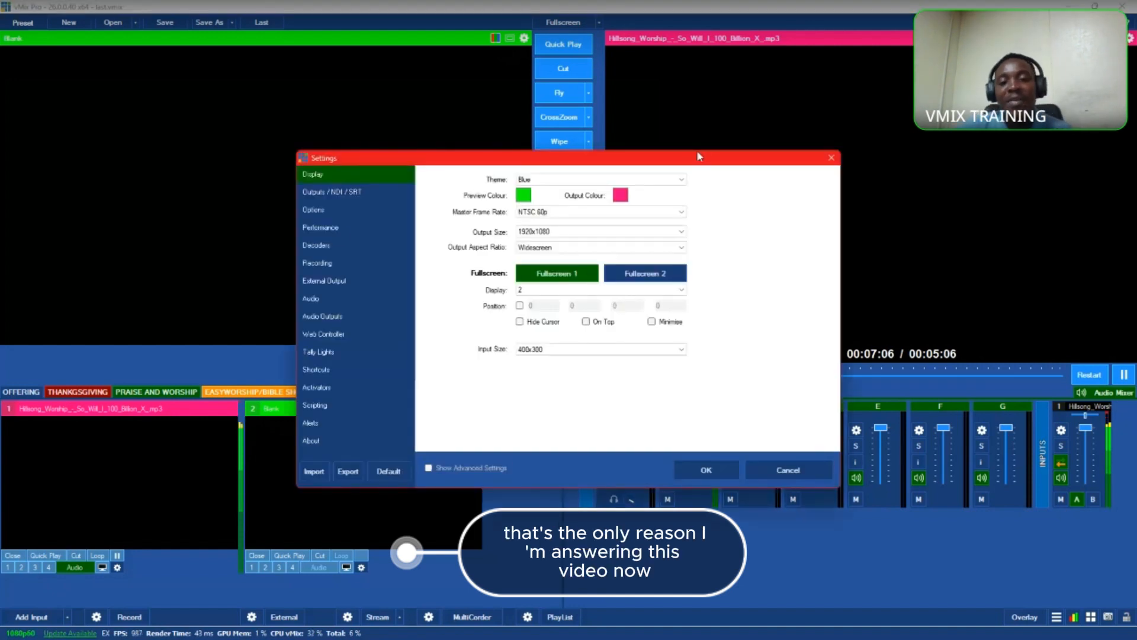
Step: Review the audio output assignments in the settings and check the default bus choices for new inputs
left_click(328, 319)
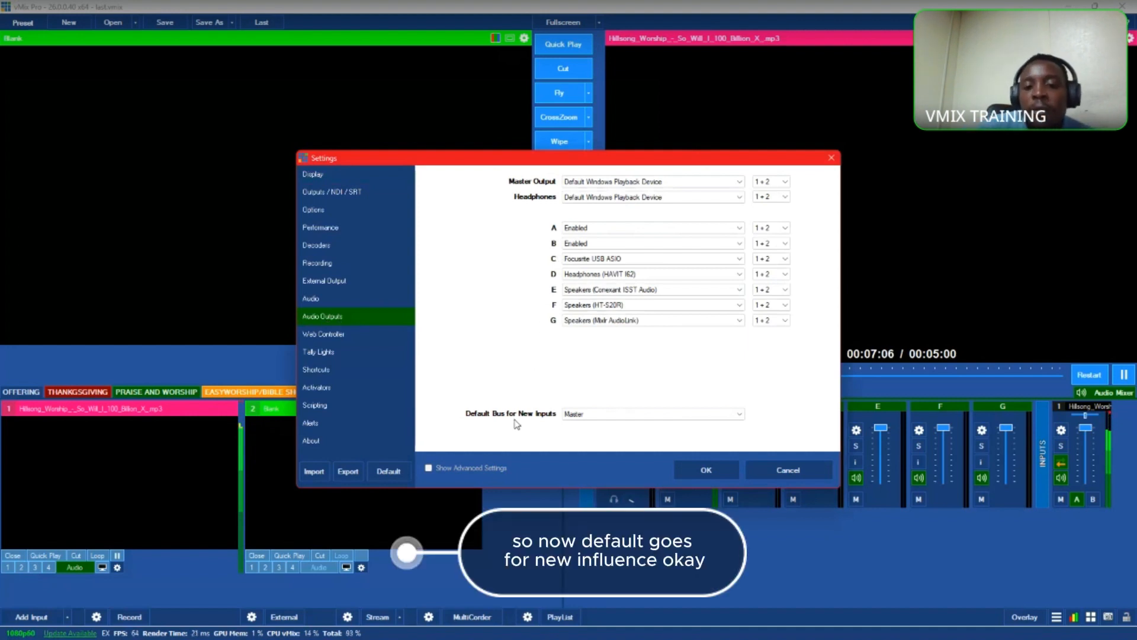
left_click(591, 414)
left_click(591, 414)
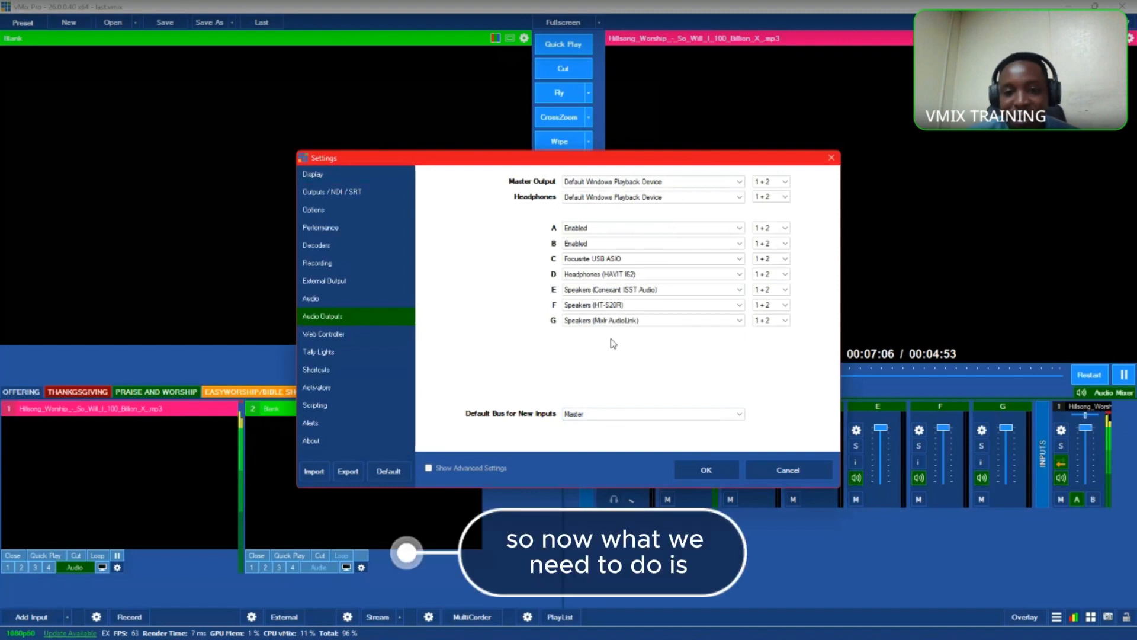
Step: Set the audio channels of output 1, used for recording and streaming, to BusA and save the settings
left_click(326, 196)
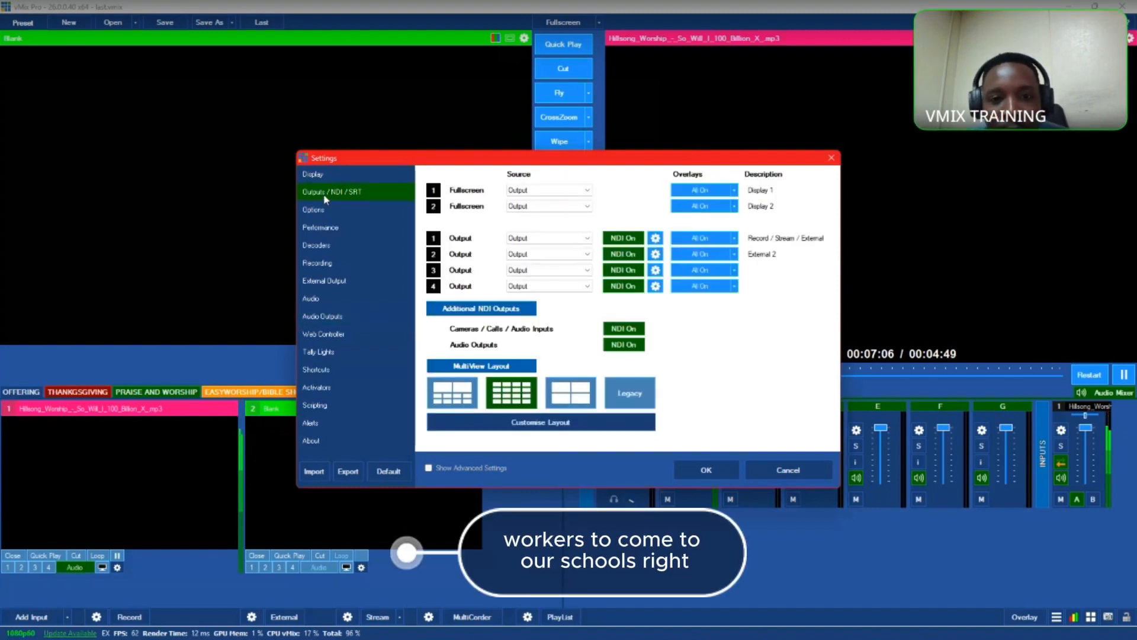
left_click(655, 238)
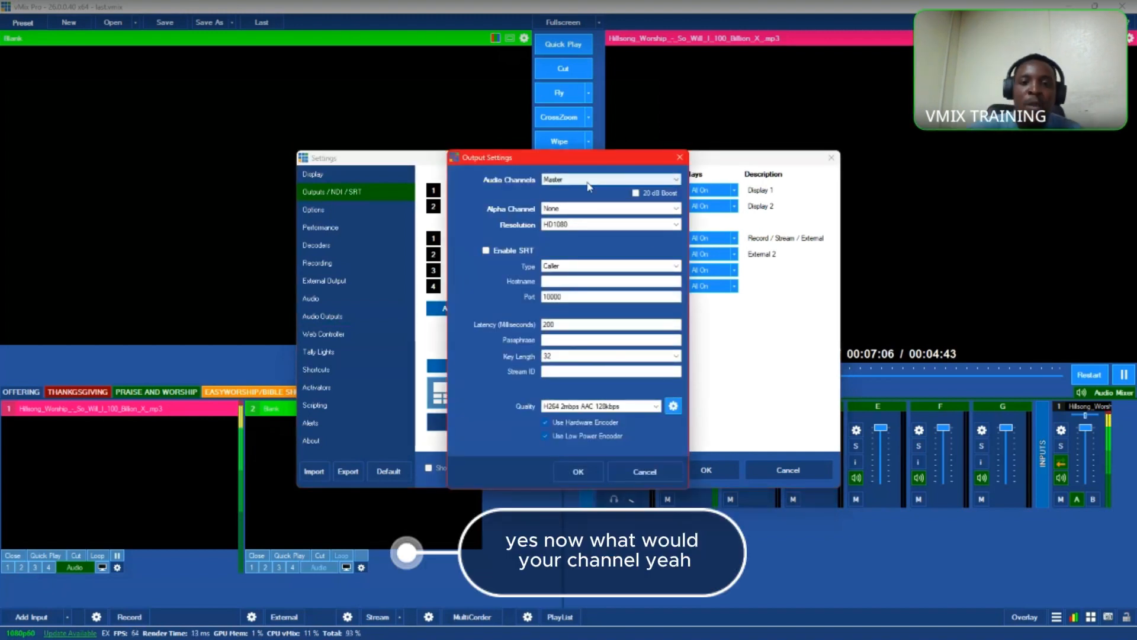
left_click(588, 180)
left_click(589, 189)
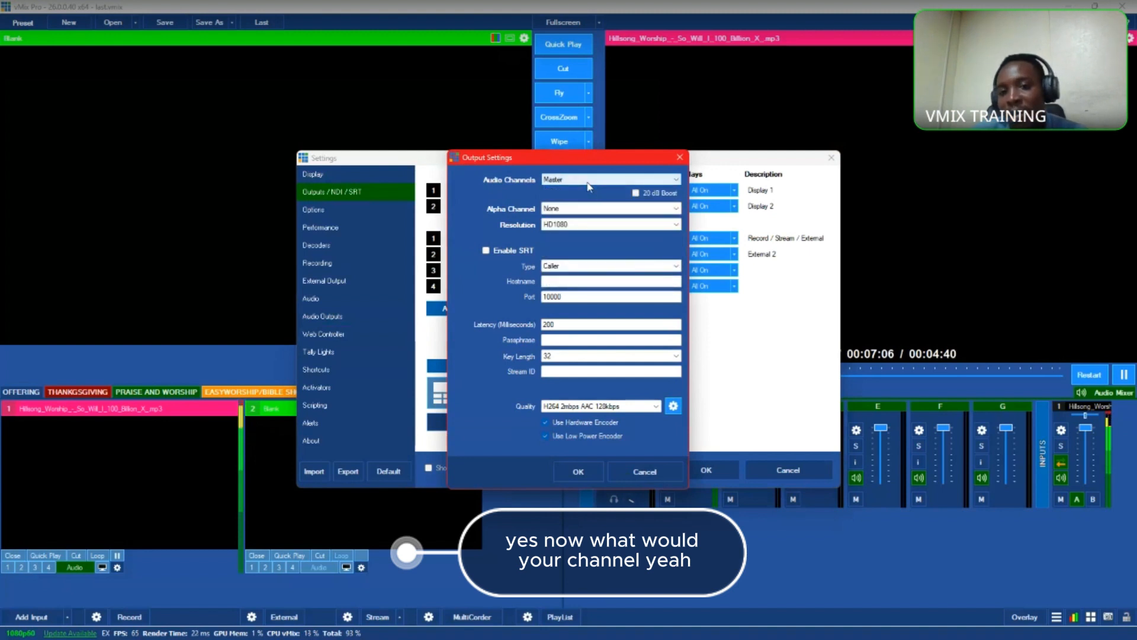
left_click(588, 181)
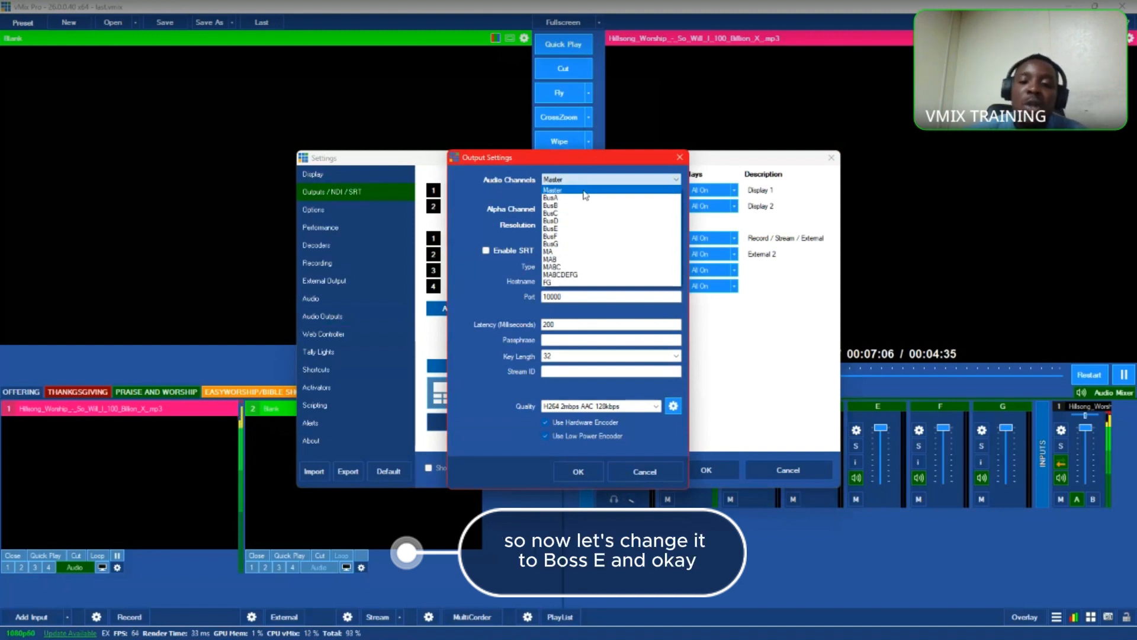
left_click(585, 198)
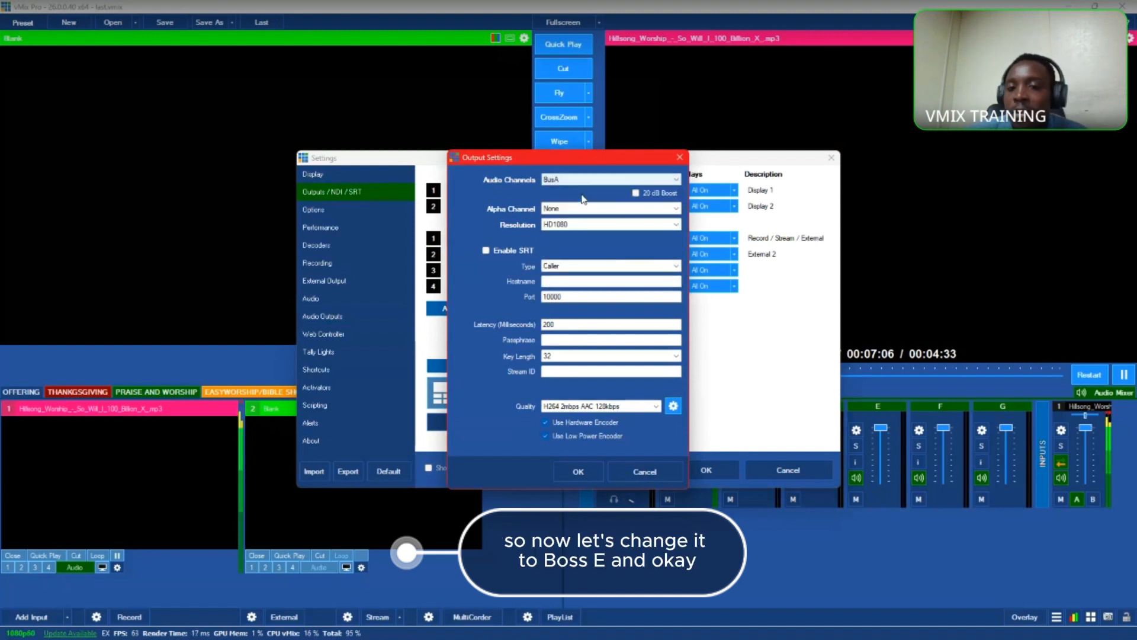
left_click(569, 469)
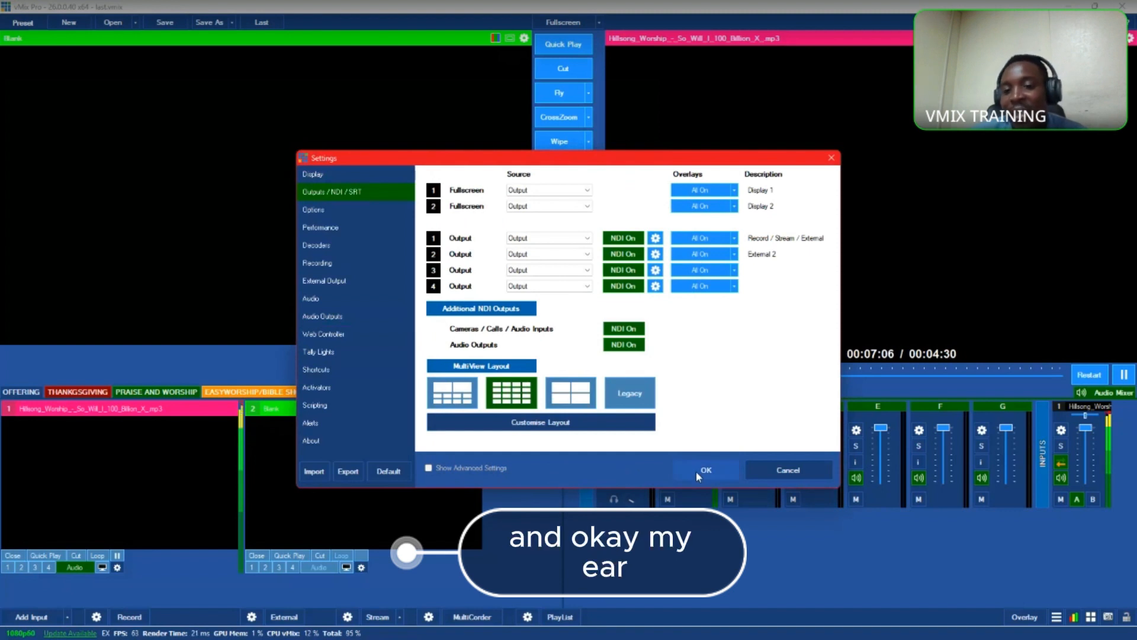
left_click(702, 469)
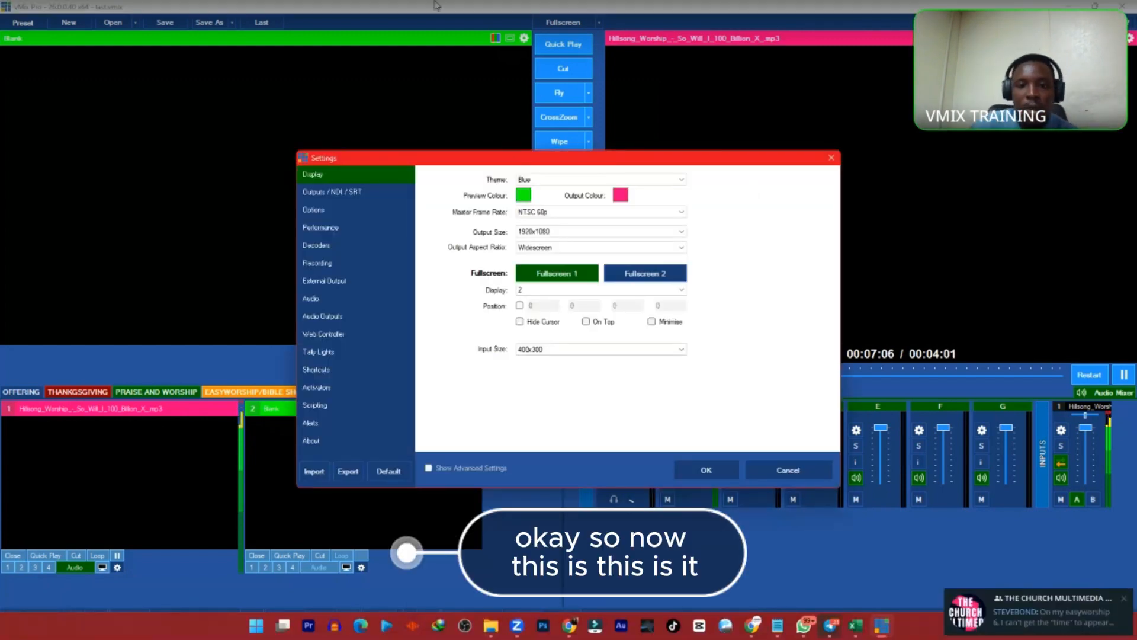
Step: Review the audio output assignments and the output settings of output 1
left_click(323, 317)
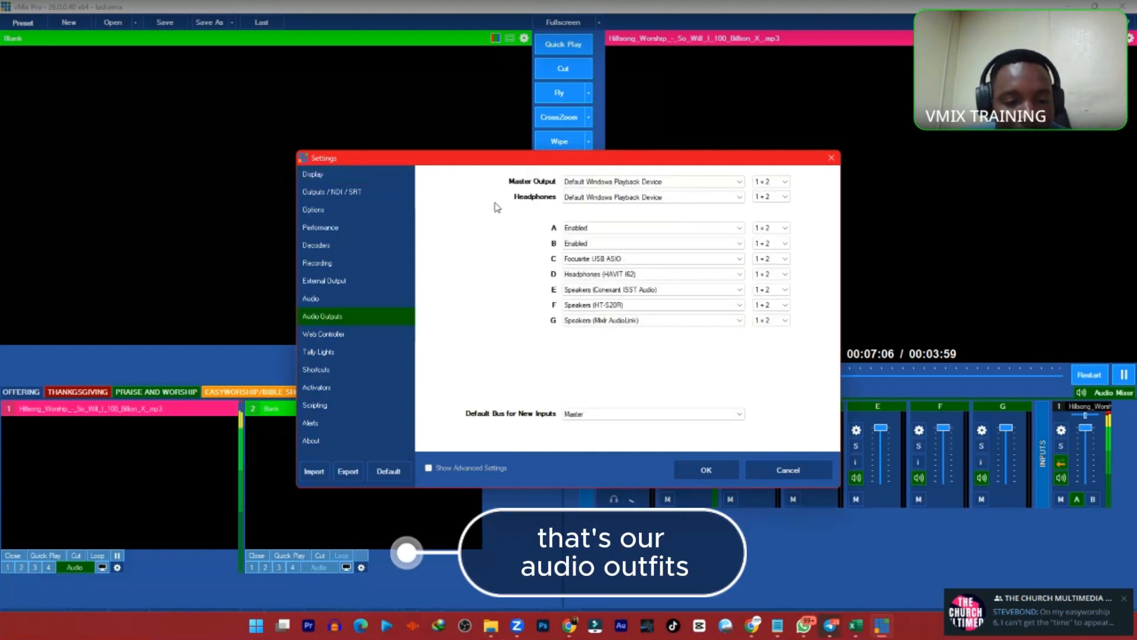
left_click(352, 197)
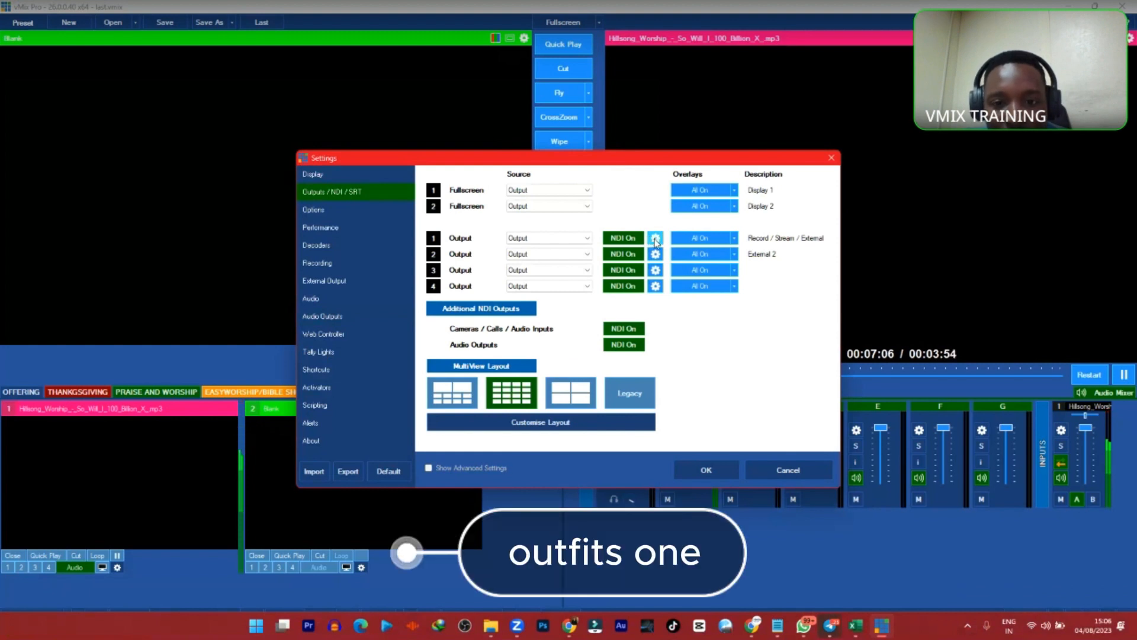
left_click(655, 238)
left_click_drag(588, 158, 295, 130)
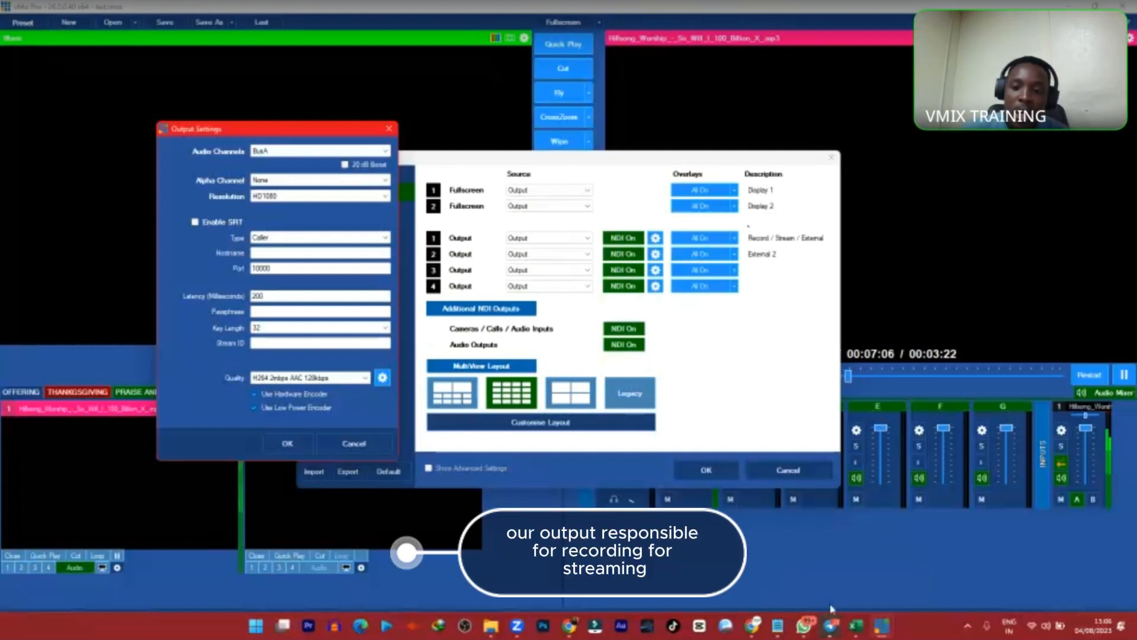
mouse_move(832, 610)
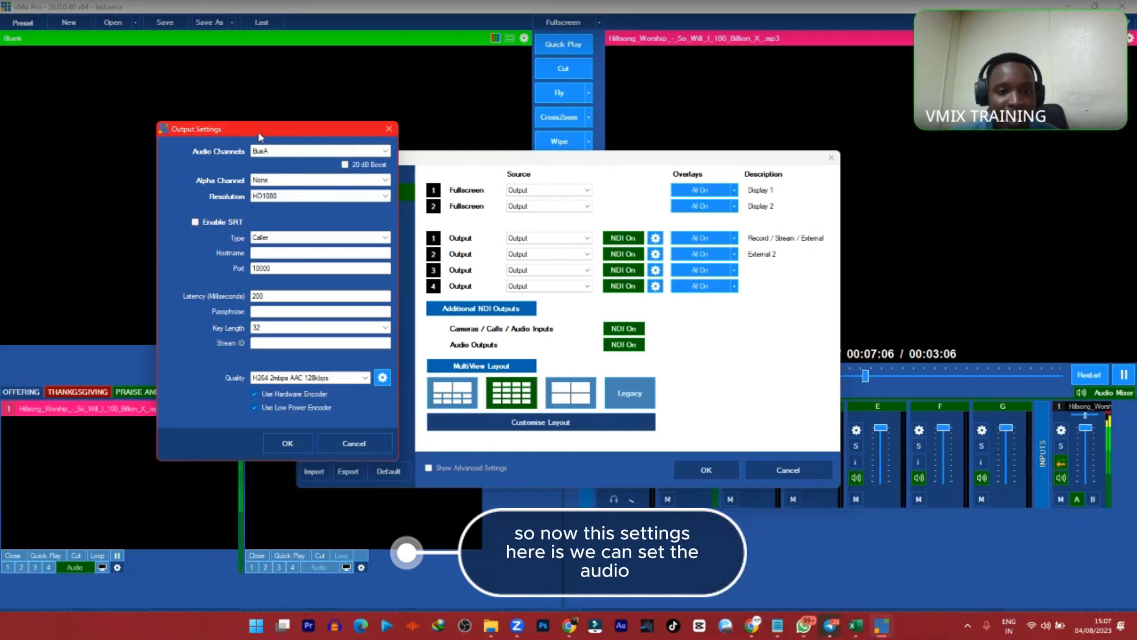
left_click_drag(260, 136, 365, 149)
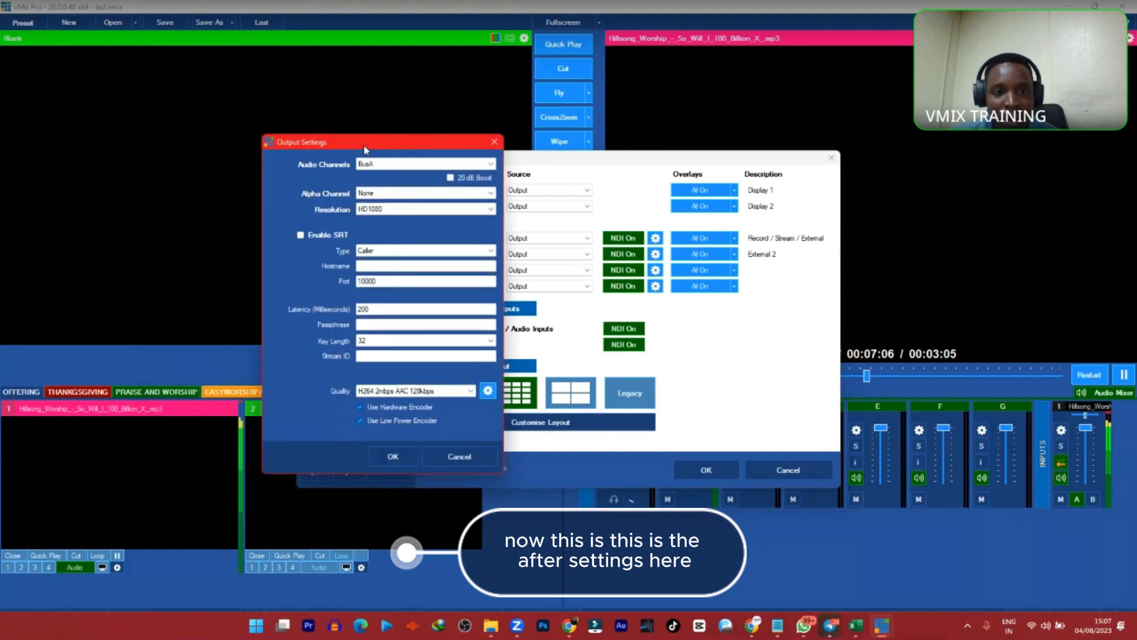
Step: Choose BusA as output 1's audio channel again and send the song's audio to bus A
left_click(363, 163)
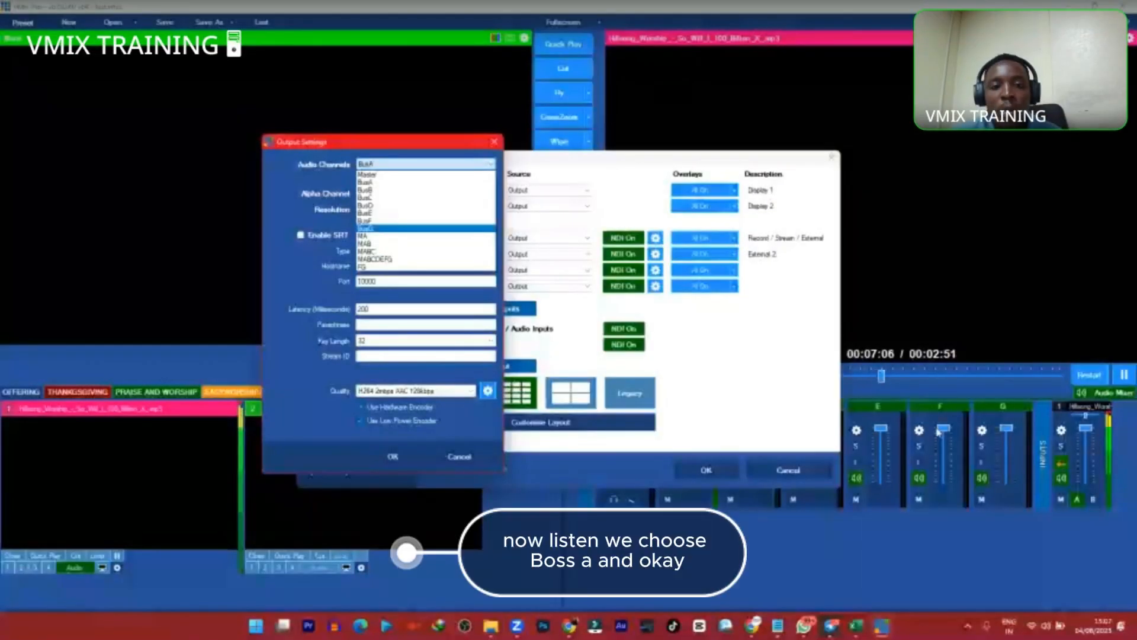
left_click(424, 182)
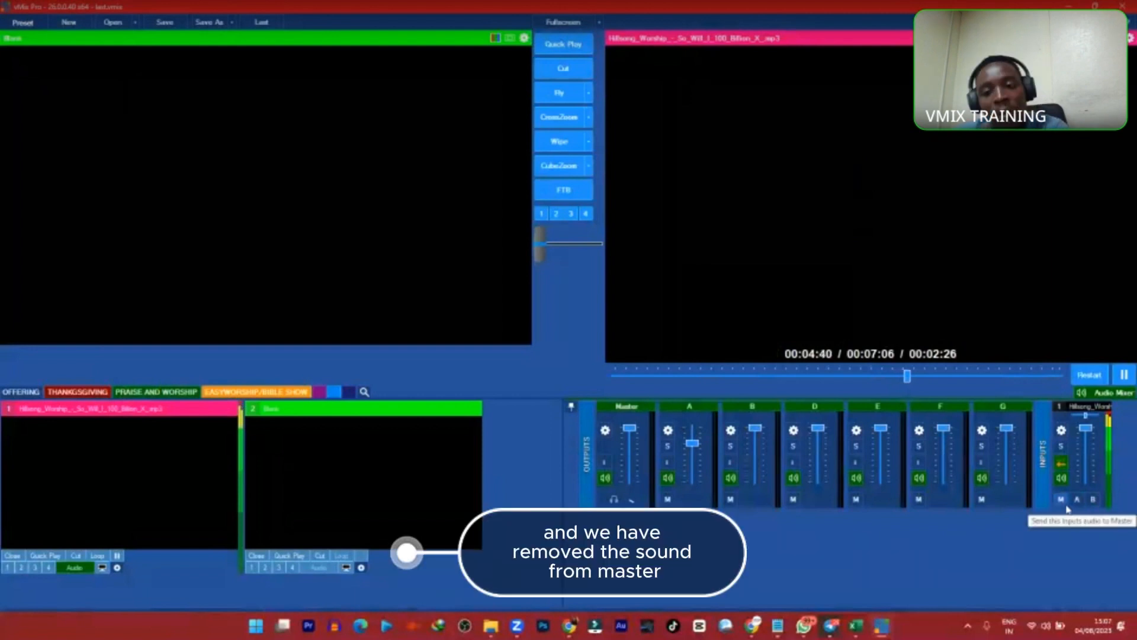
left_click(1077, 499)
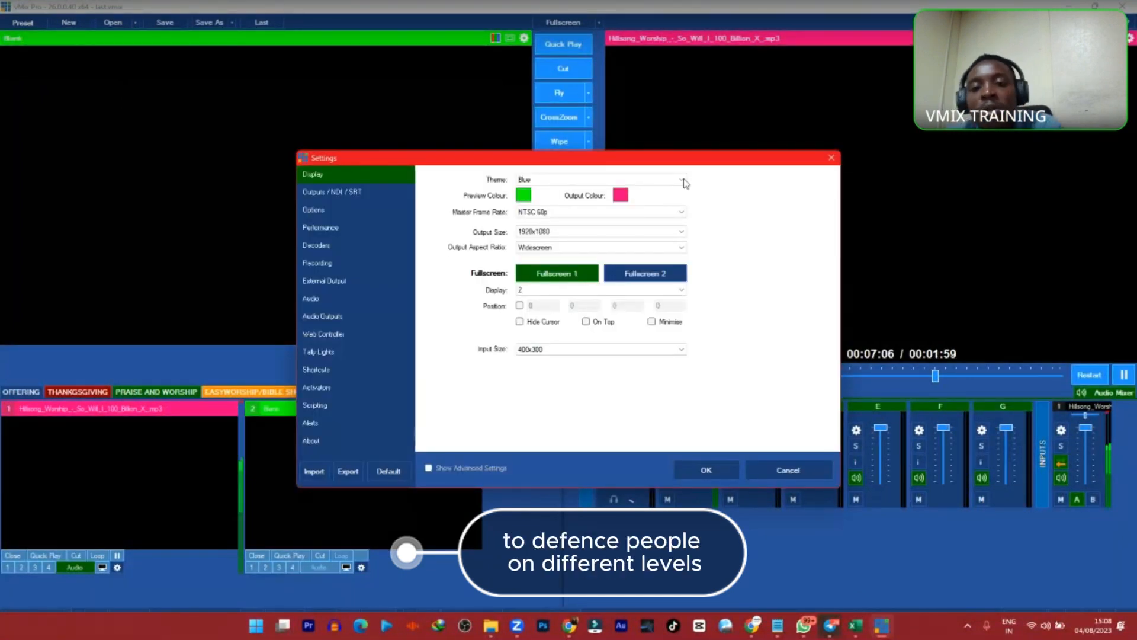
Step: Check the Master output's channel pairs, then assign channels 3+4 to bus B, 5+6 to bus C and 7+8 to bus D
left_click(279, 277)
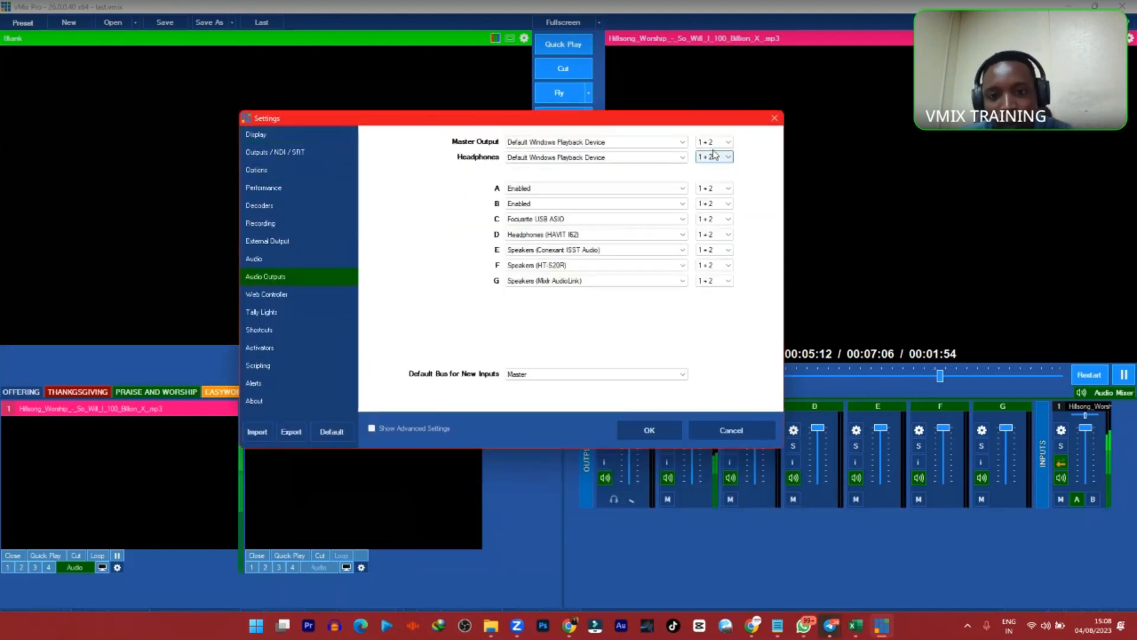
left_click(713, 143)
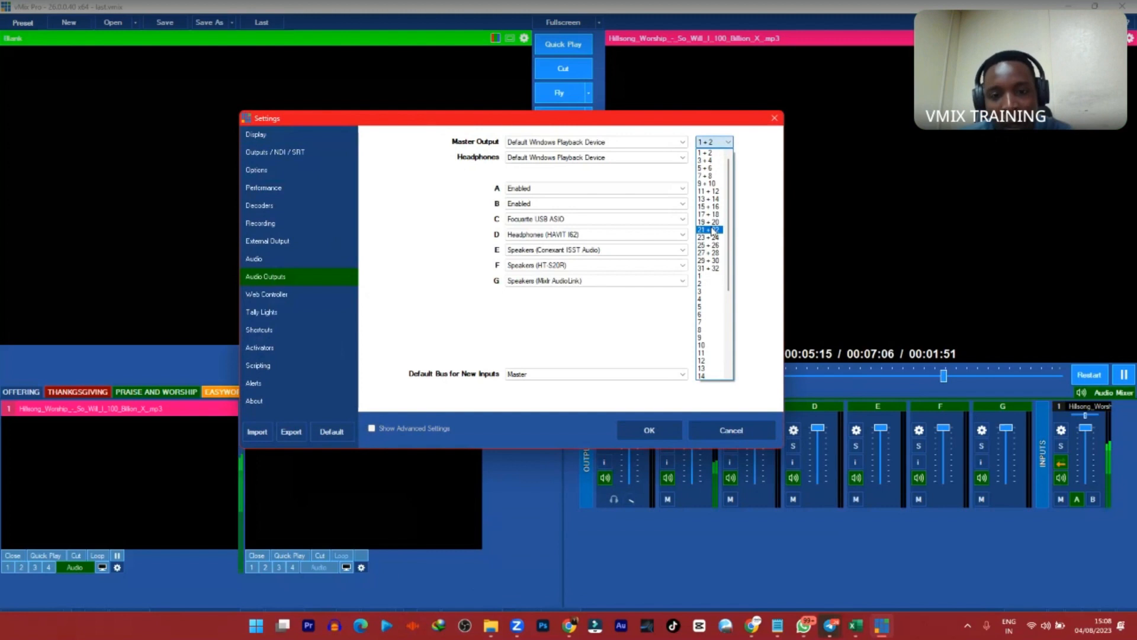
left_click(599, 339)
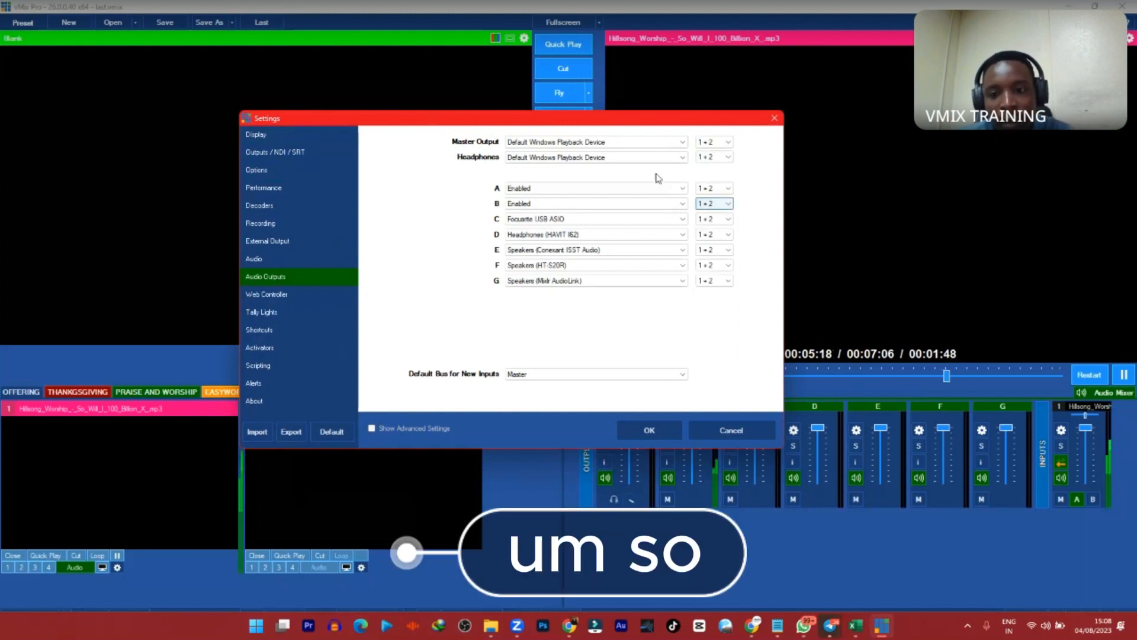
left_click(727, 204)
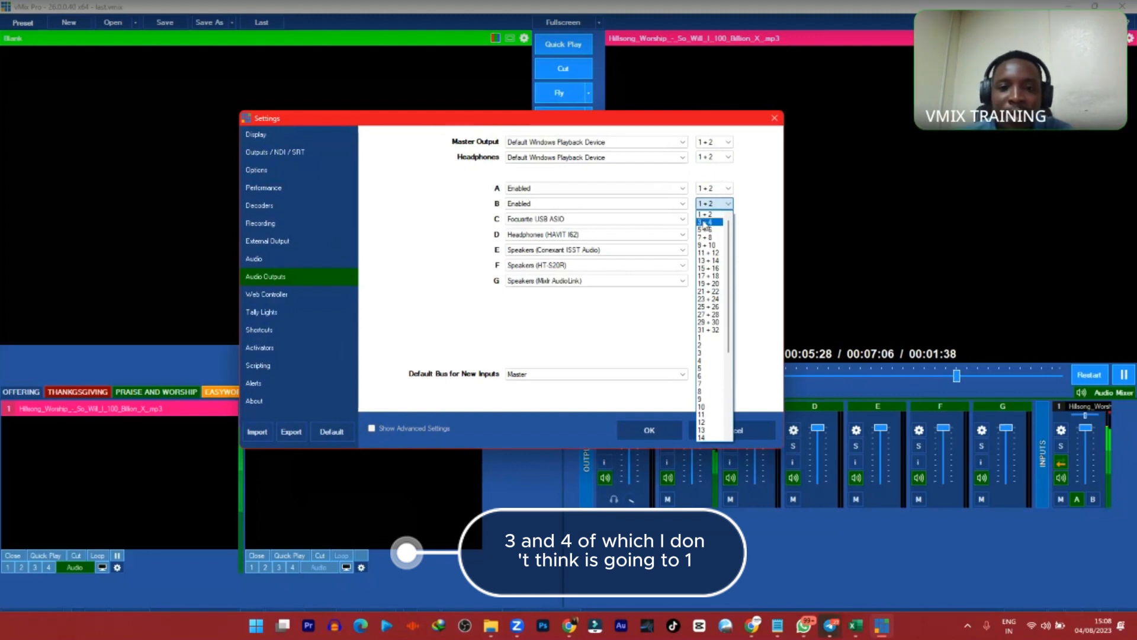
left_click(704, 223)
left_click(714, 218)
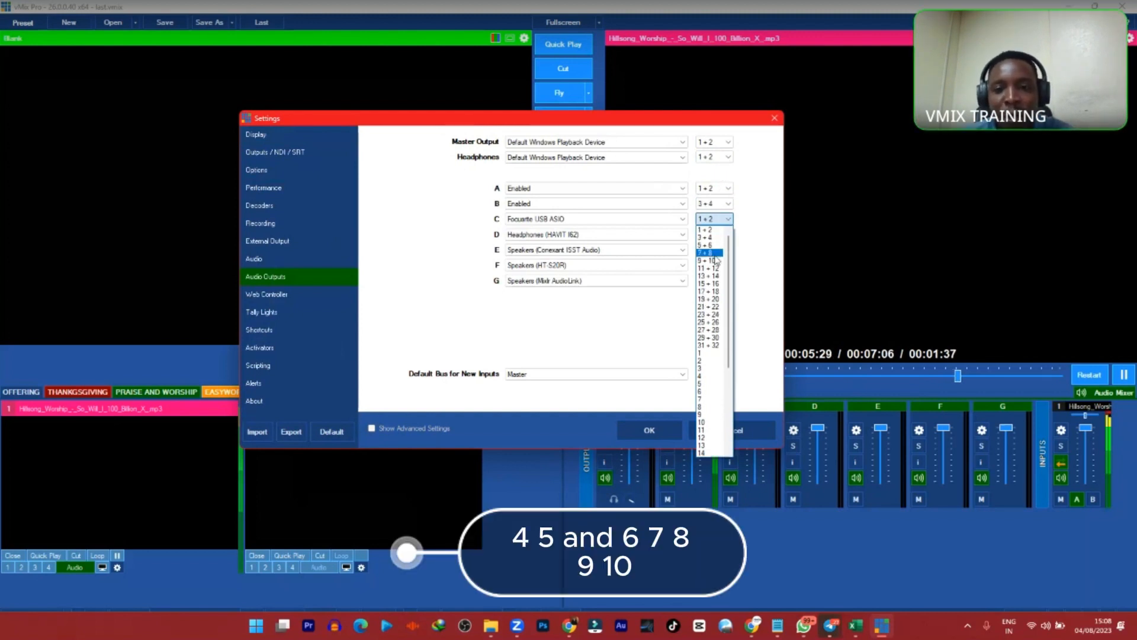
left_click(705, 244)
left_click(714, 234)
left_click(709, 269)
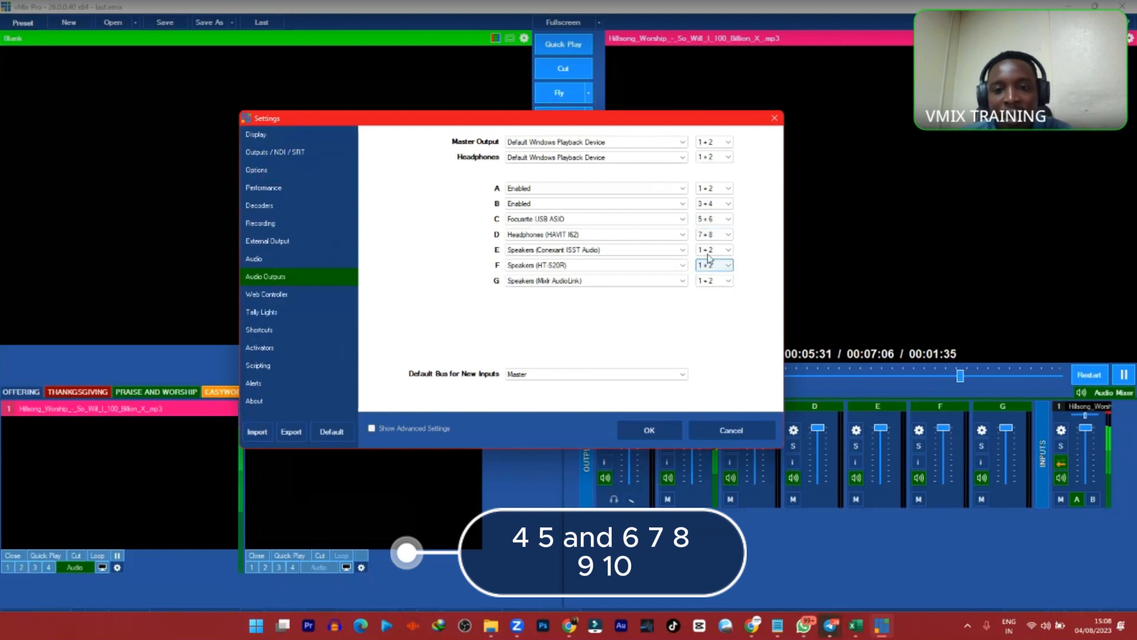
Step: Assign channels 9+10 to bus E, 19+20 to bus F and 11+12 to bus G, and restart vMix to apply them
left_click(708, 252)
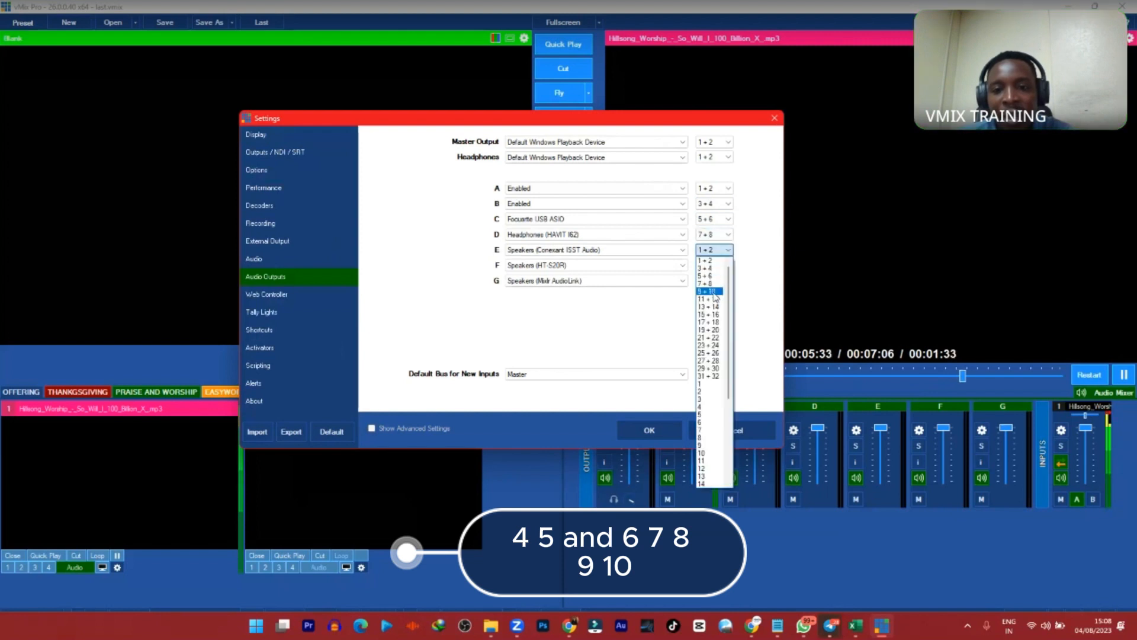
left_click(707, 291)
left_click(712, 266)
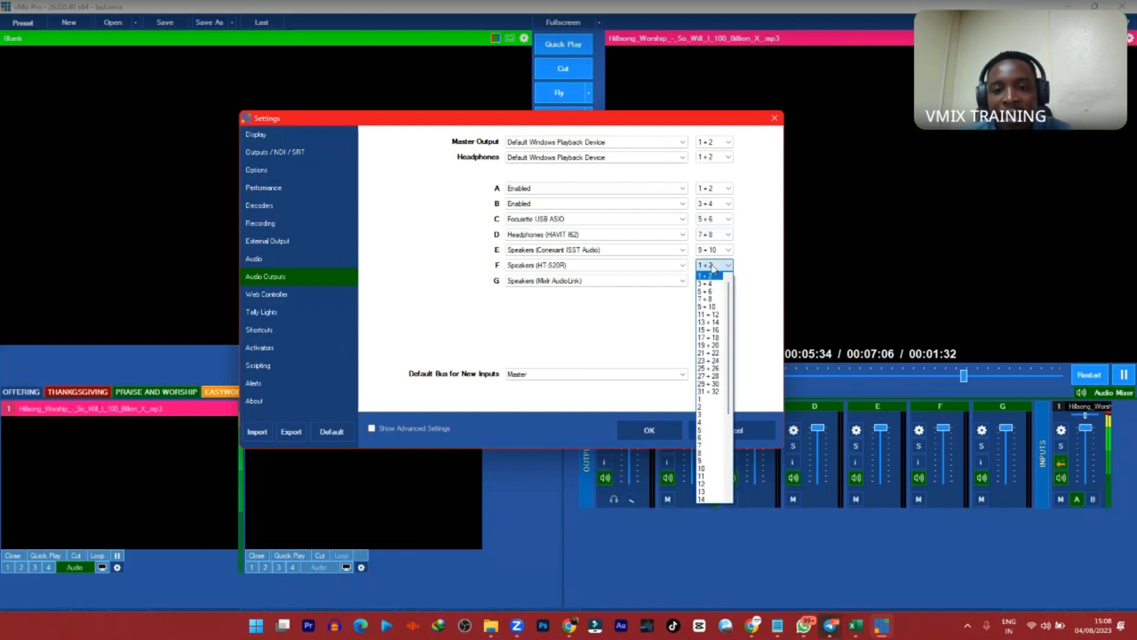
left_click(713, 345)
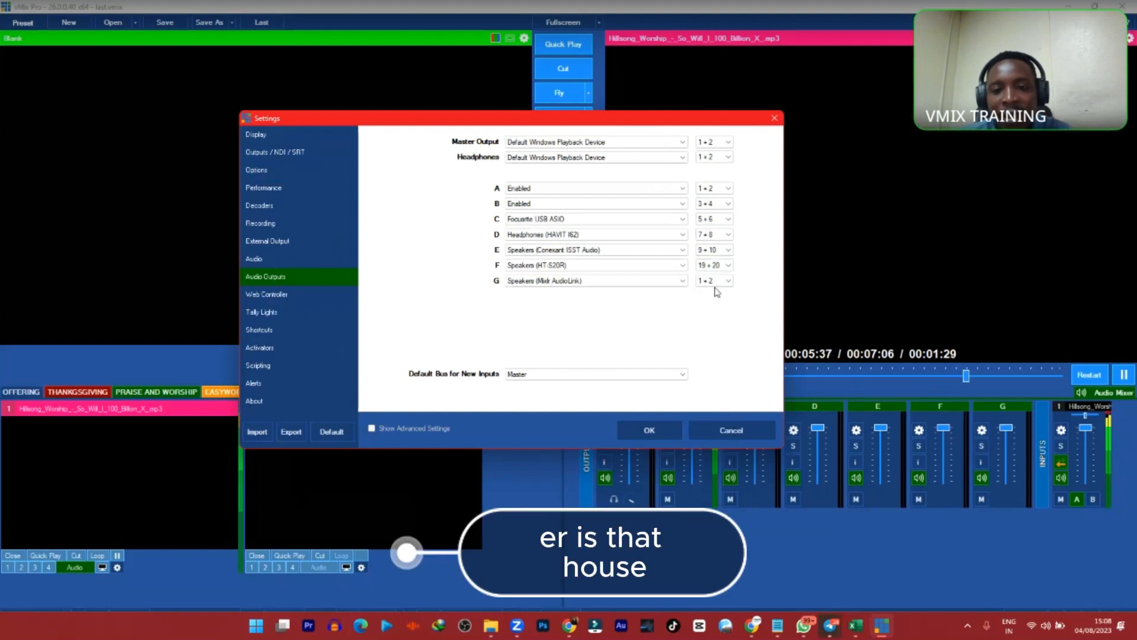
left_click(716, 288)
left_click(717, 329)
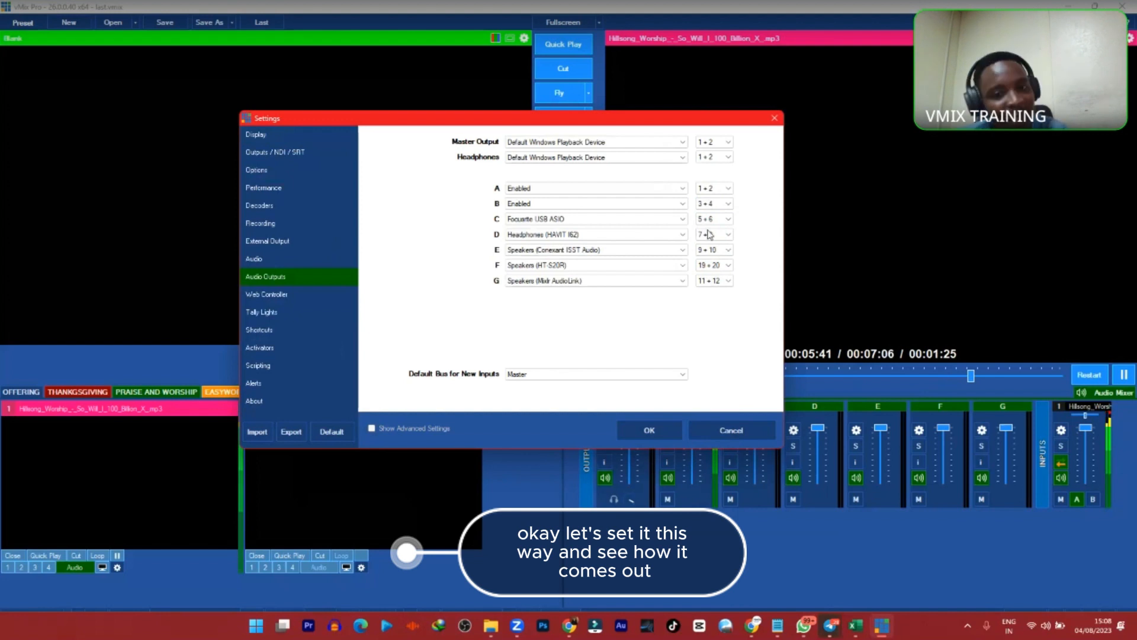
left_click(669, 433)
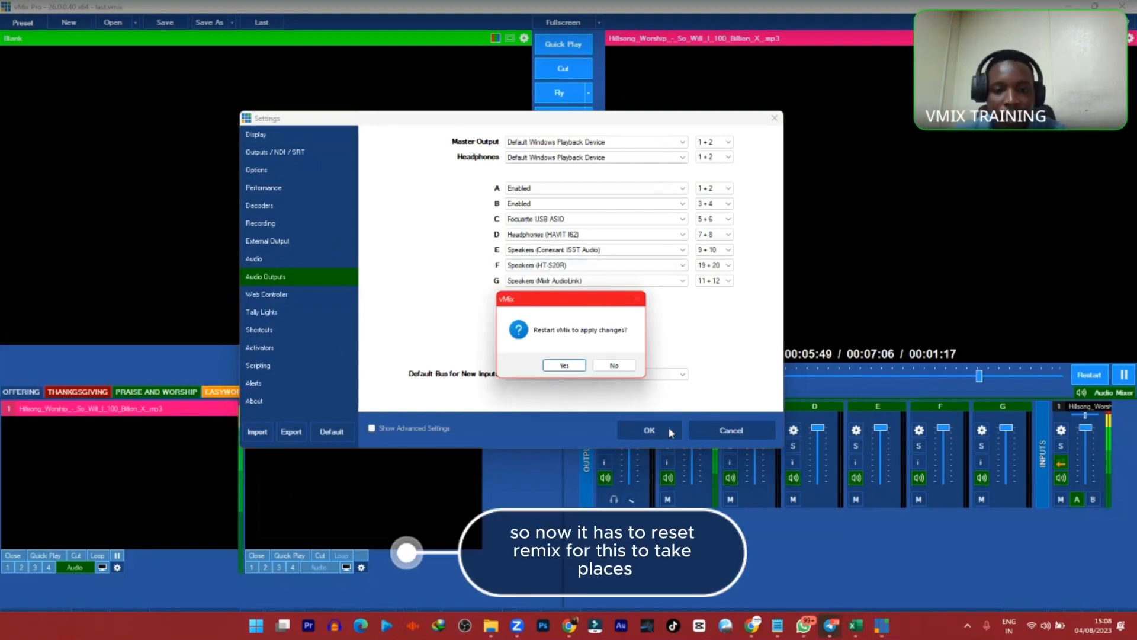
left_click(564, 367)
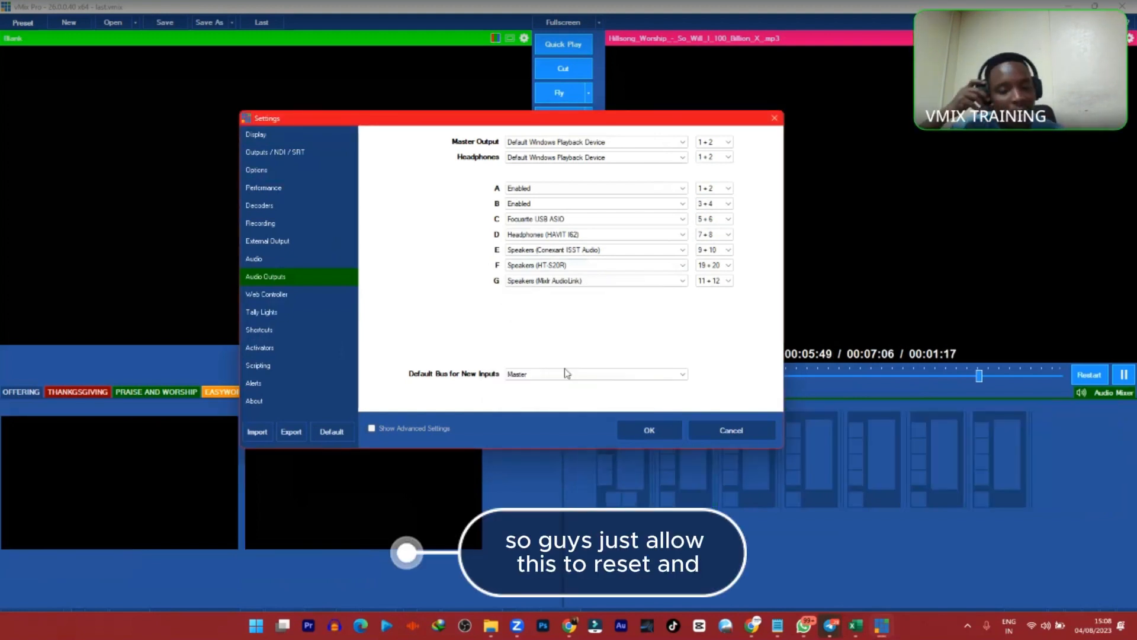
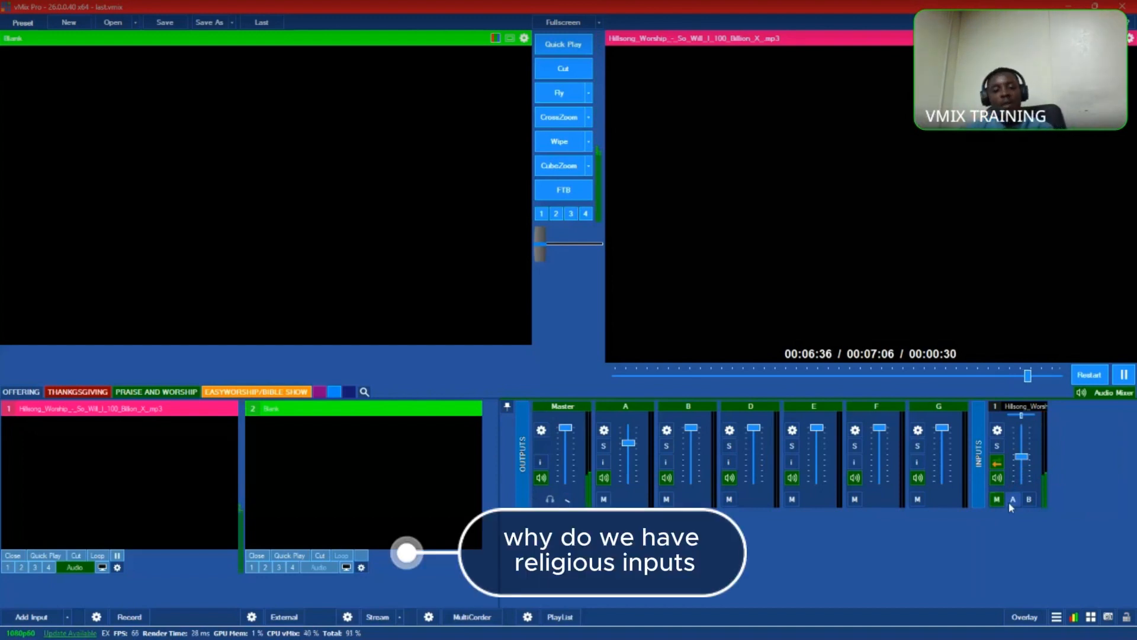
Step: Send the song's audio to buses B and A alongside Master, and toggle its solo on and off
left_click(1024, 501)
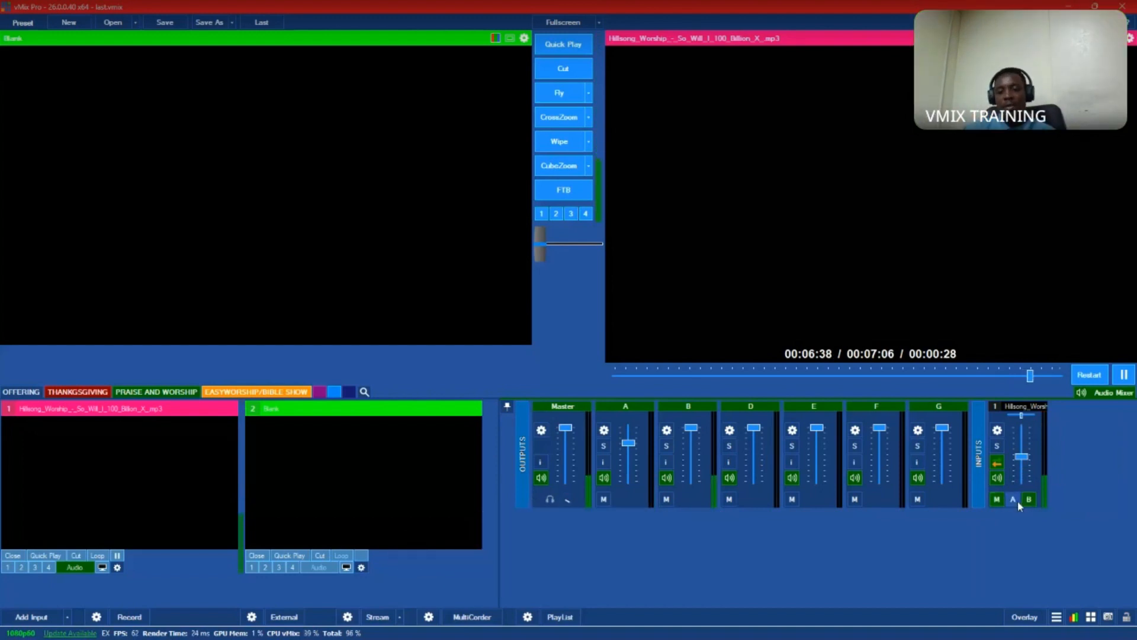
left_click(1017, 500)
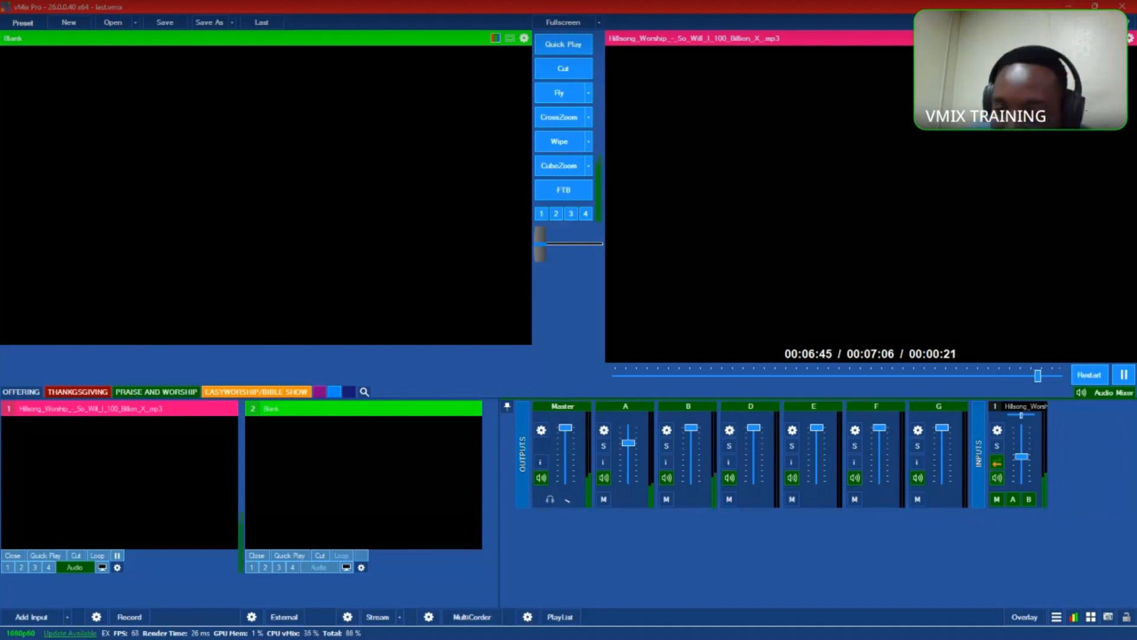
left_click(996, 446)
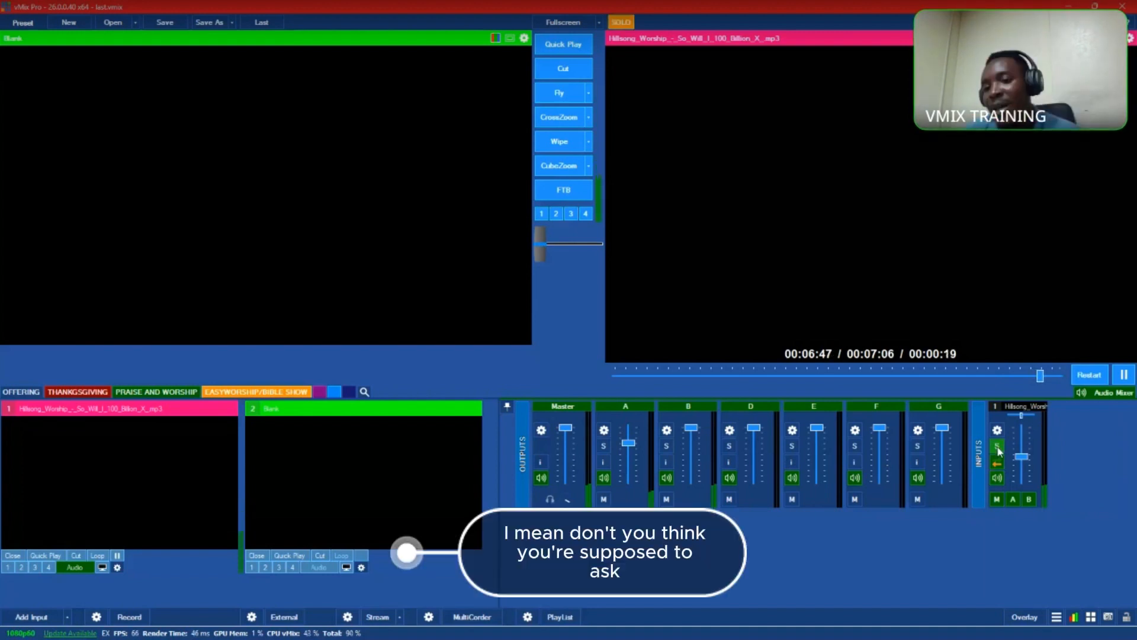
left_click(996, 447)
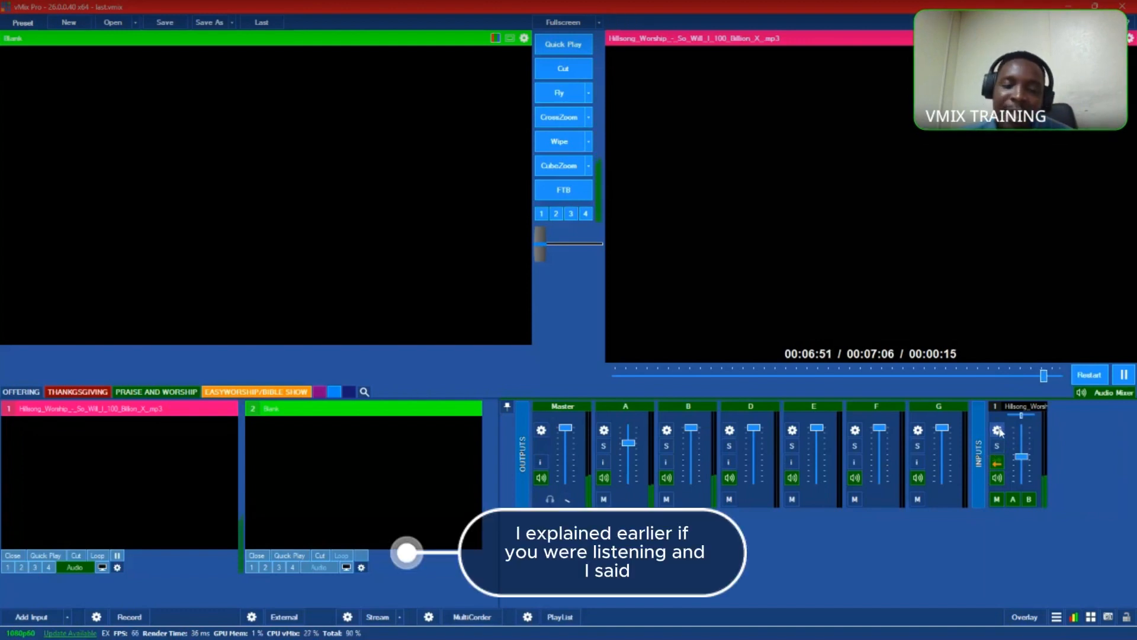
Step: Review the plugin, EQ, compressor, noise gate and channel mixer settings in the song's audio settings
left_click(998, 431)
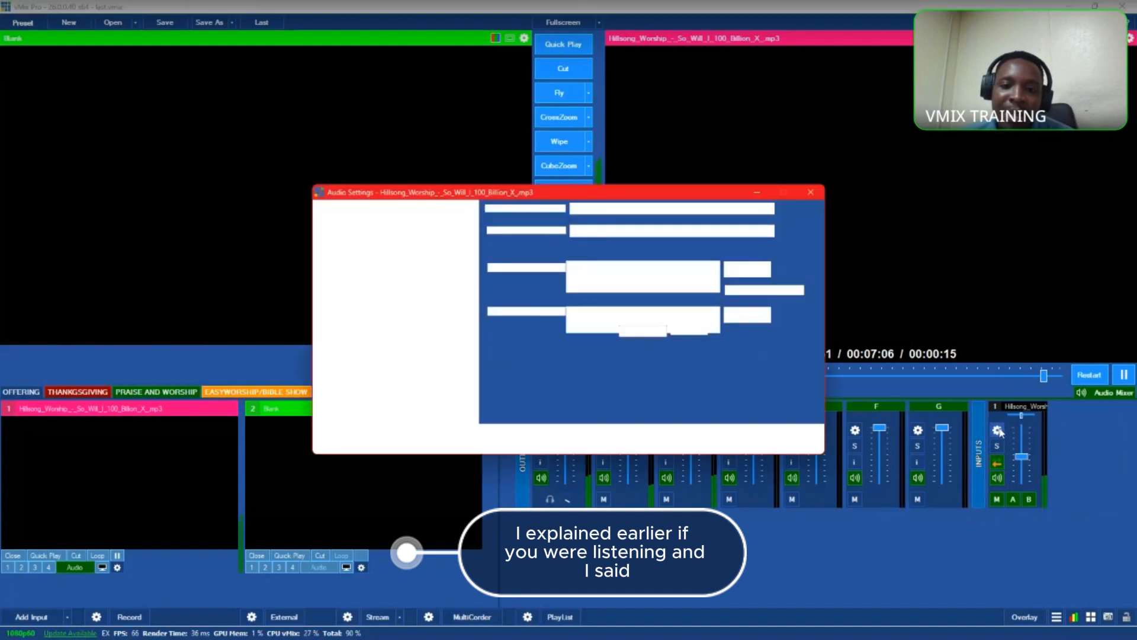
left_click(328, 226)
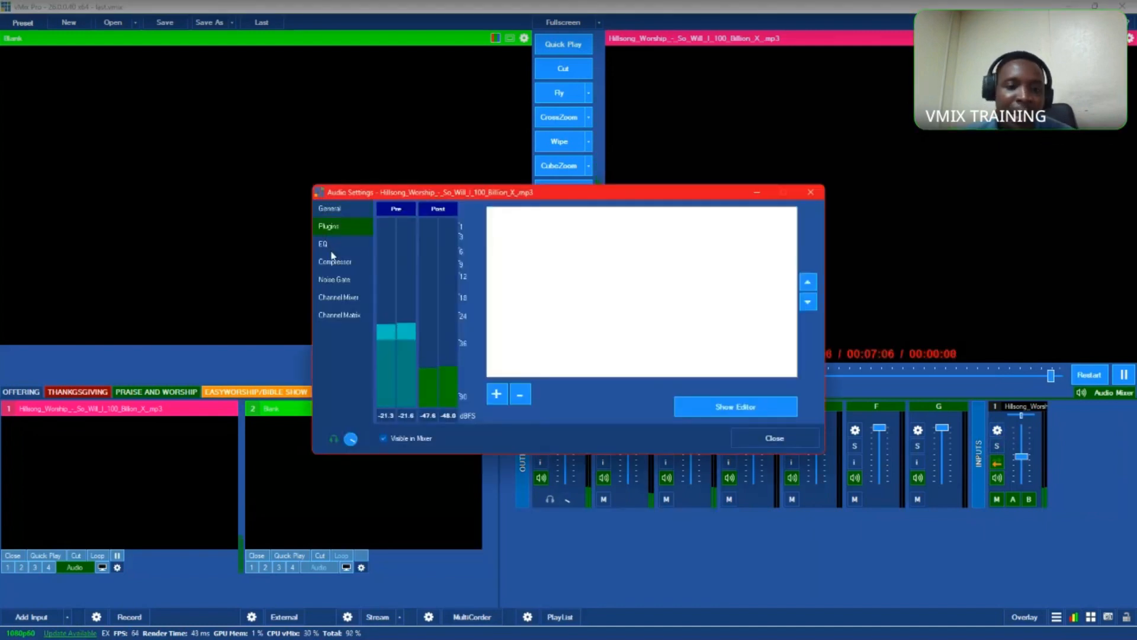
left_click(331, 249)
left_click(334, 261)
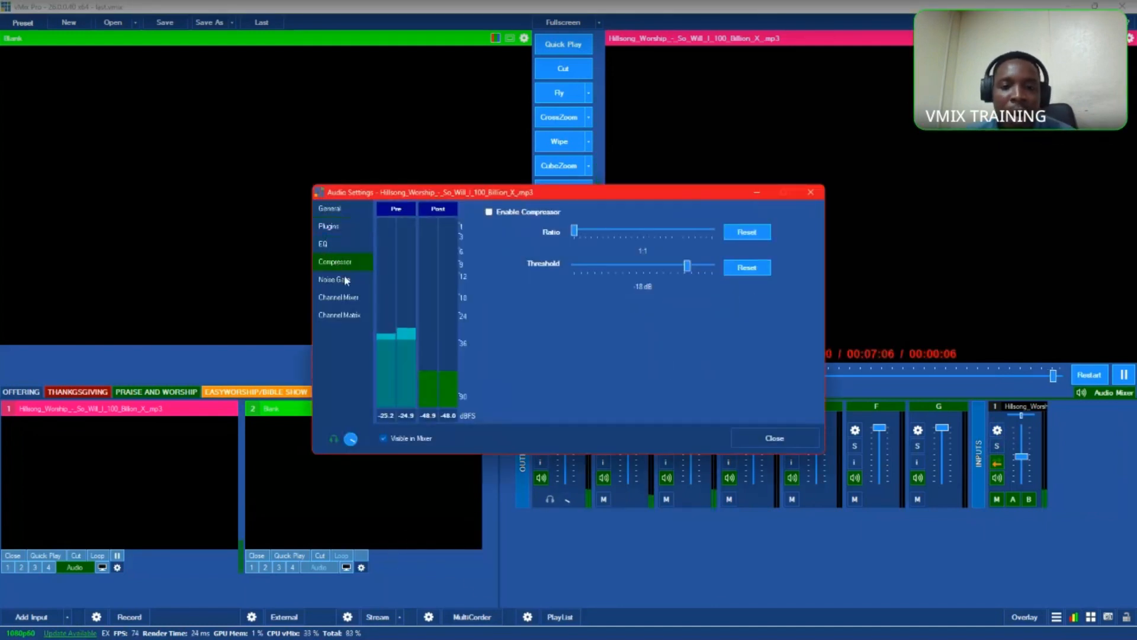
left_click(347, 279)
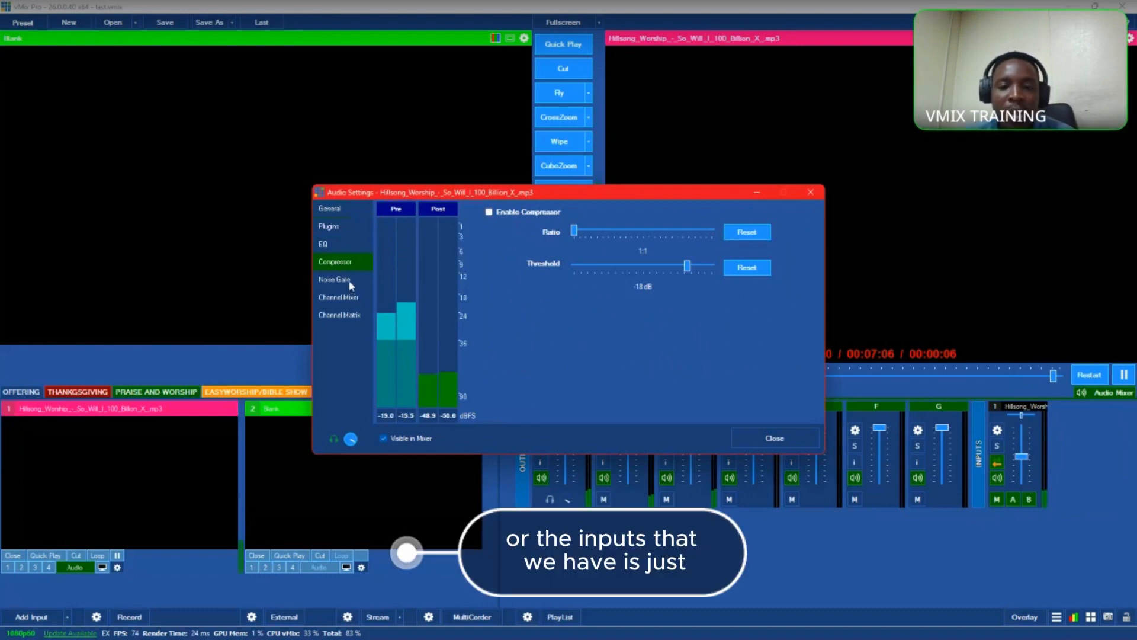
left_click(355, 297)
left_click(333, 279)
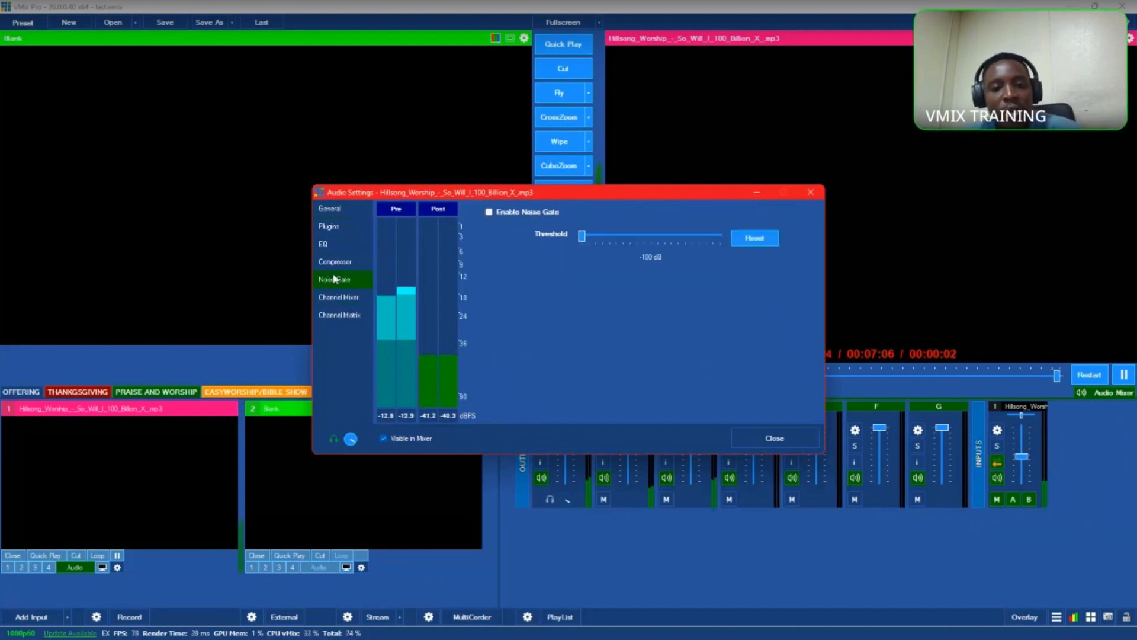
left_click(330, 262)
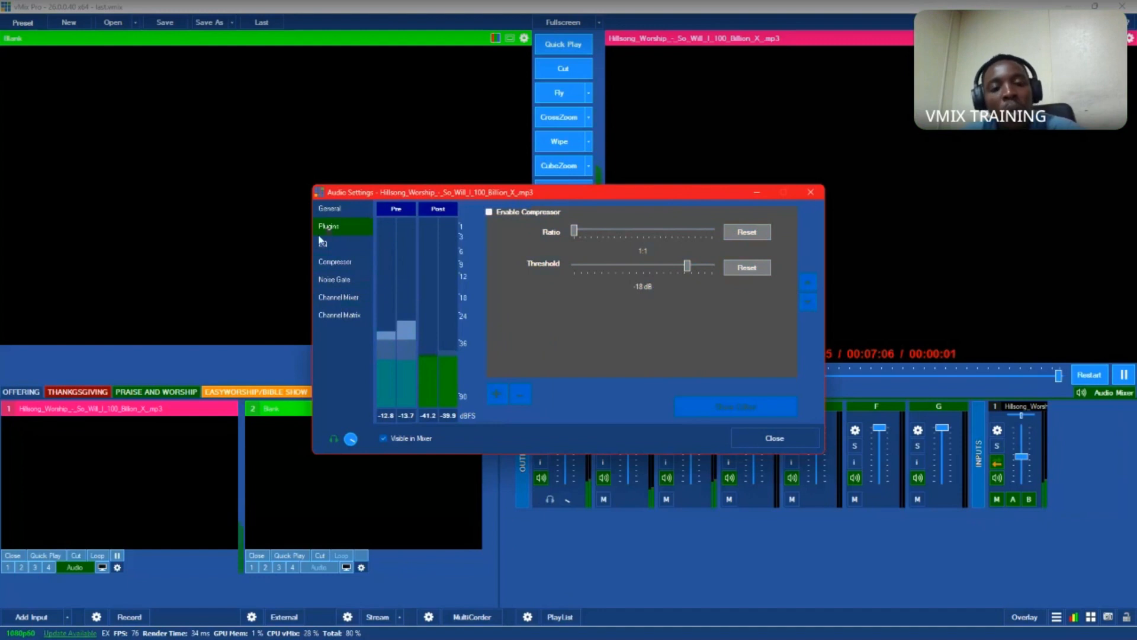
Step: Go through the song's general, noise gate, channel mixer and channel matrix settings again, then close its audio settings
left_click(323, 243)
left_click(329, 208)
left_click(328, 225)
left_click(338, 280)
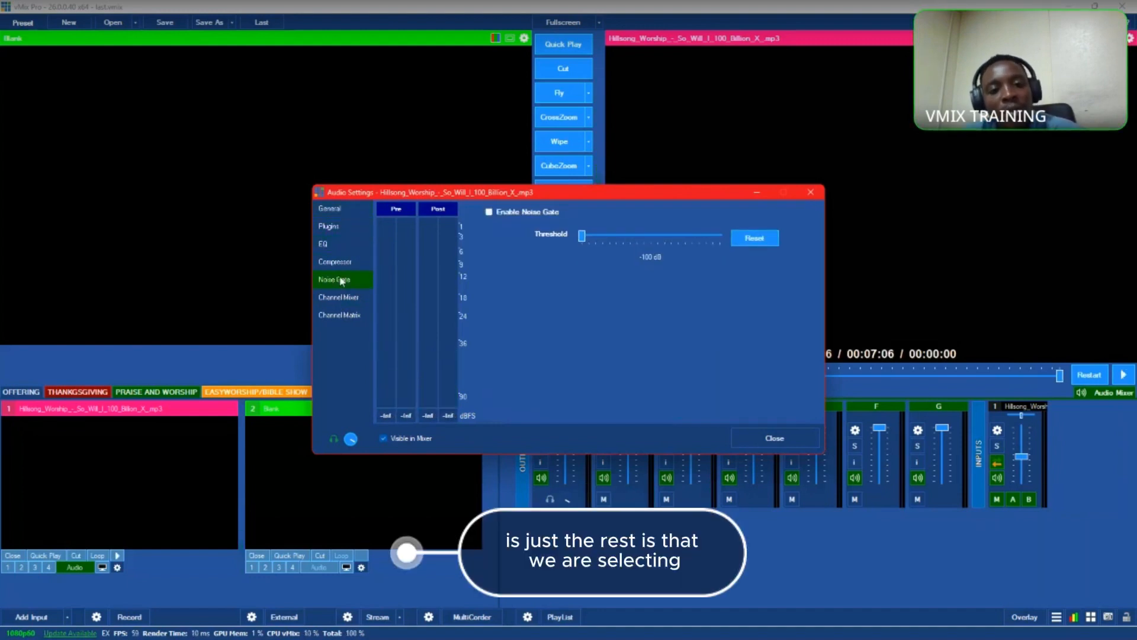
left_click(346, 297)
left_click(352, 315)
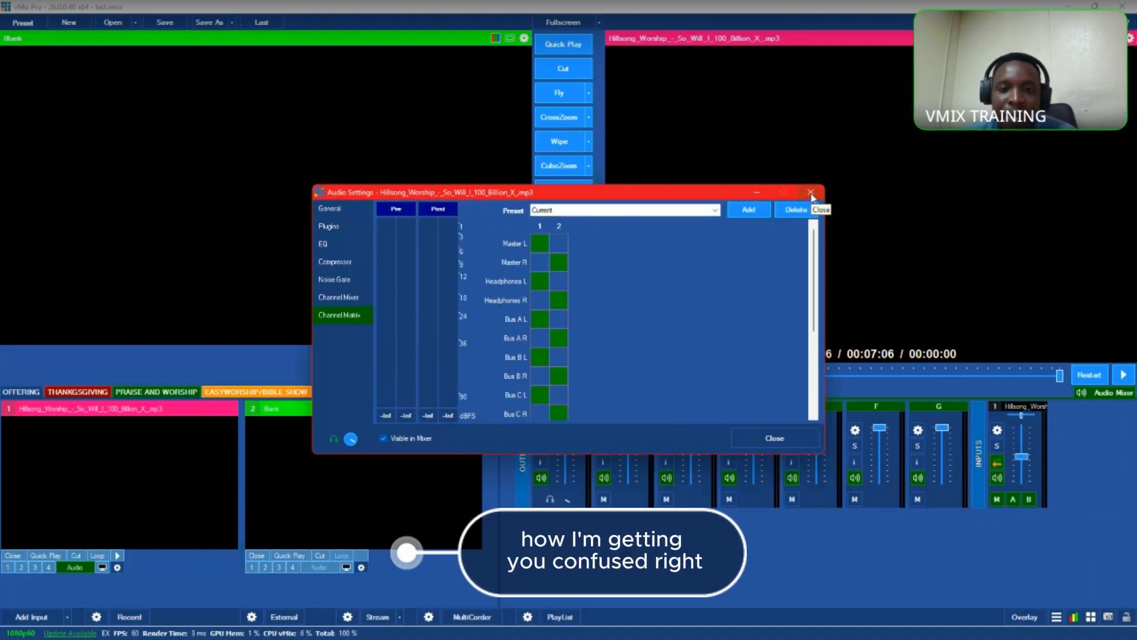
scroll(729, 252, "down", 3)
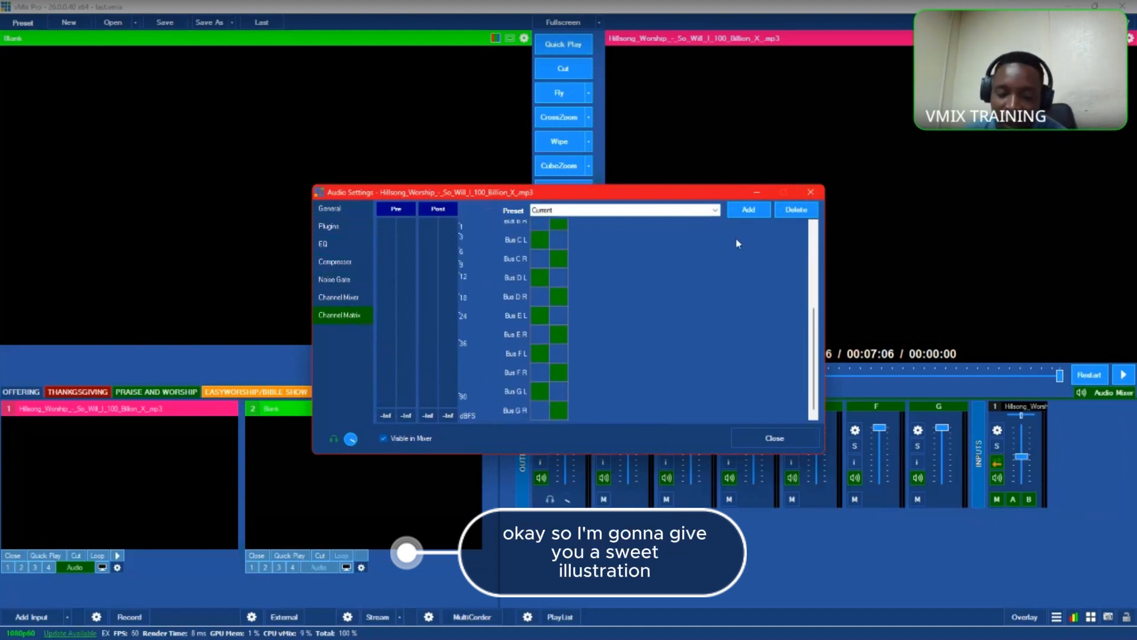
left_click(347, 297)
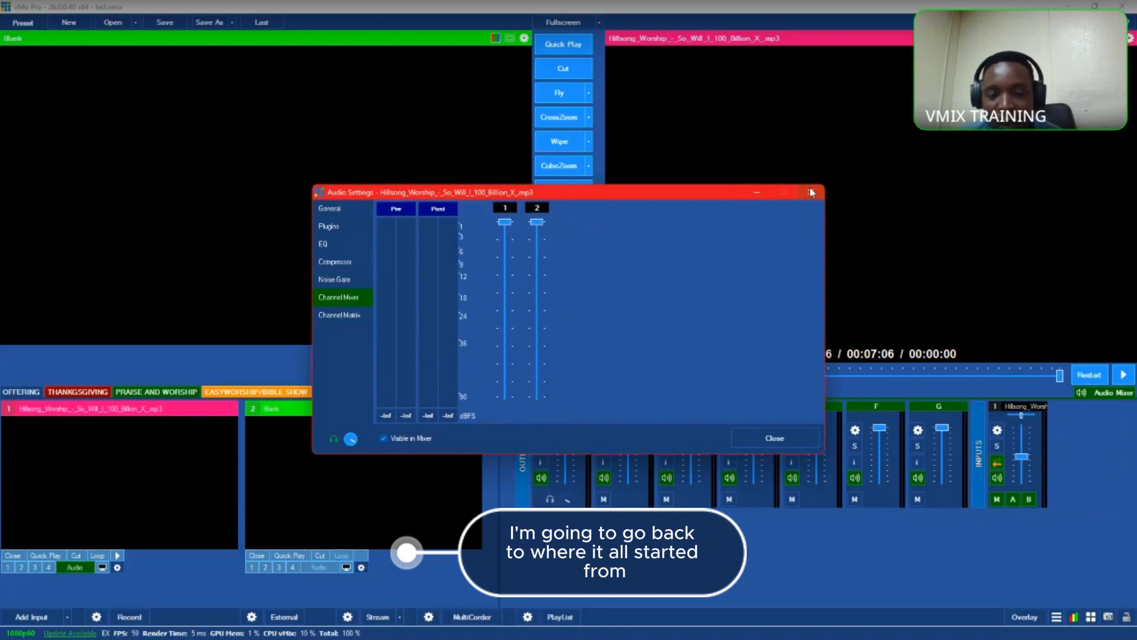
left_click(811, 192)
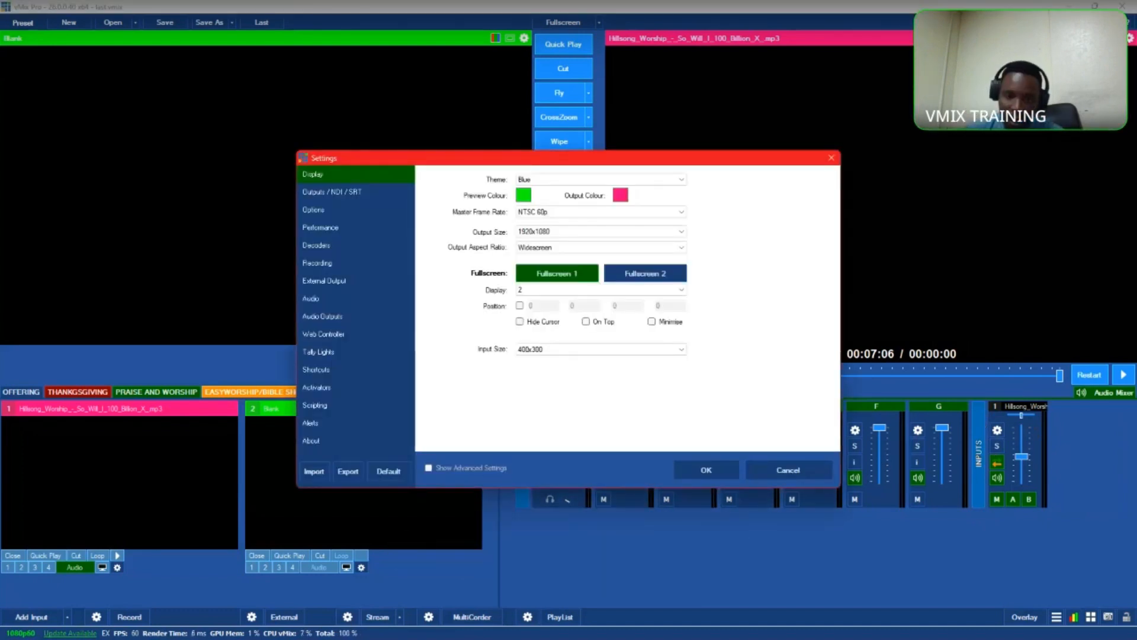
Step: In the audio output settings, set buses C, D and E to Enabled instead of hardware devices
left_click(322, 317)
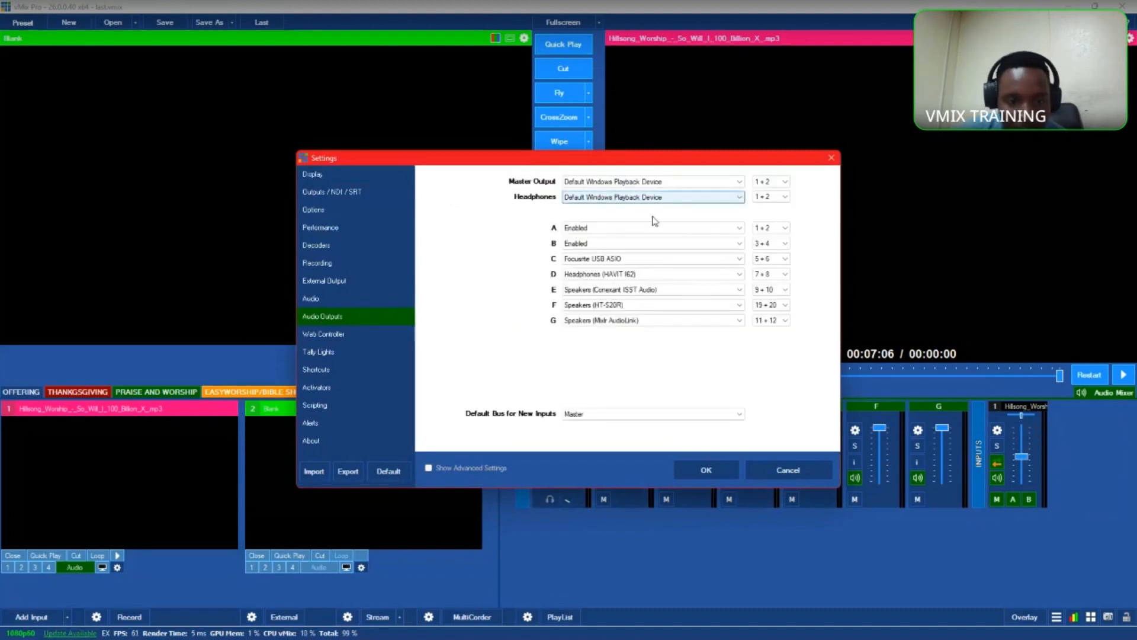
left_click(628, 261)
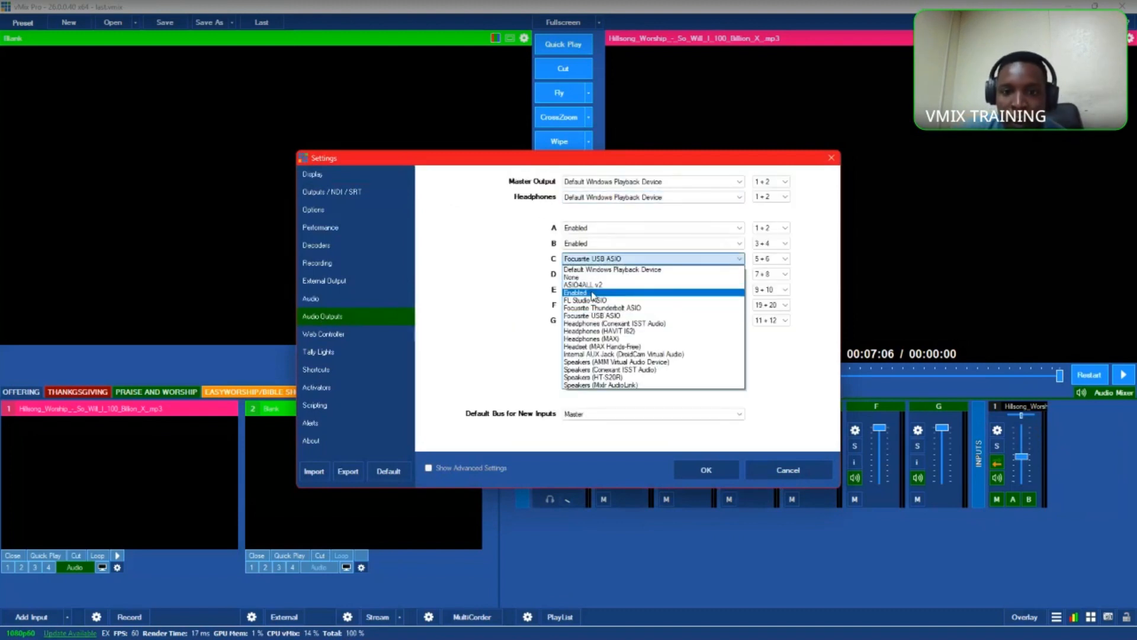
left_click(574, 292)
left_click(592, 274)
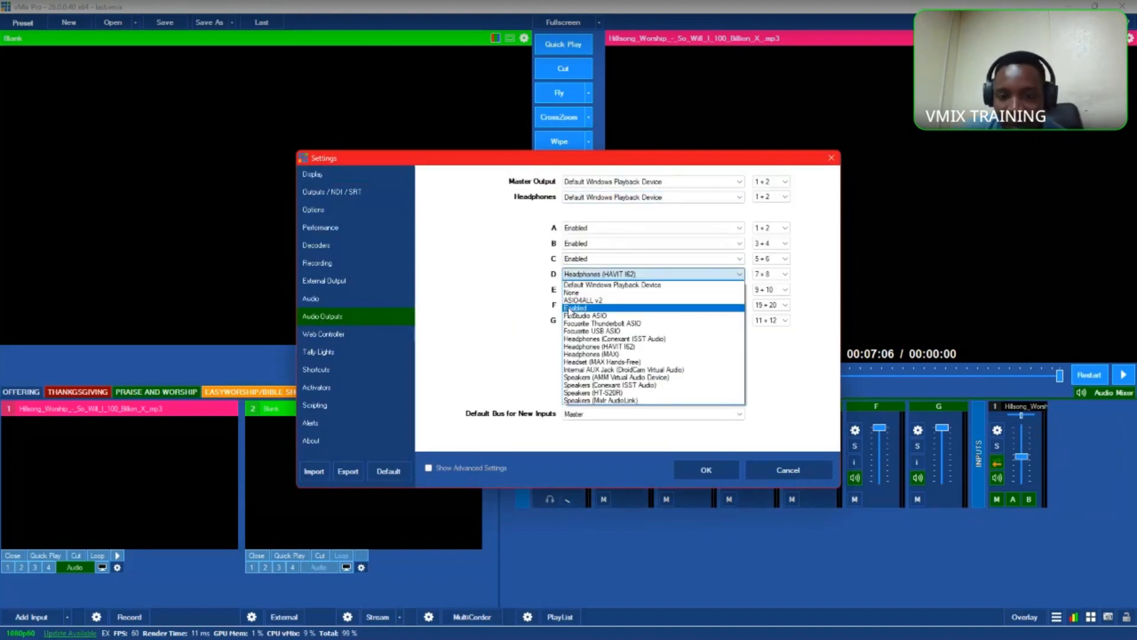
left_click(575, 308)
left_click(578, 289)
left_click(578, 324)
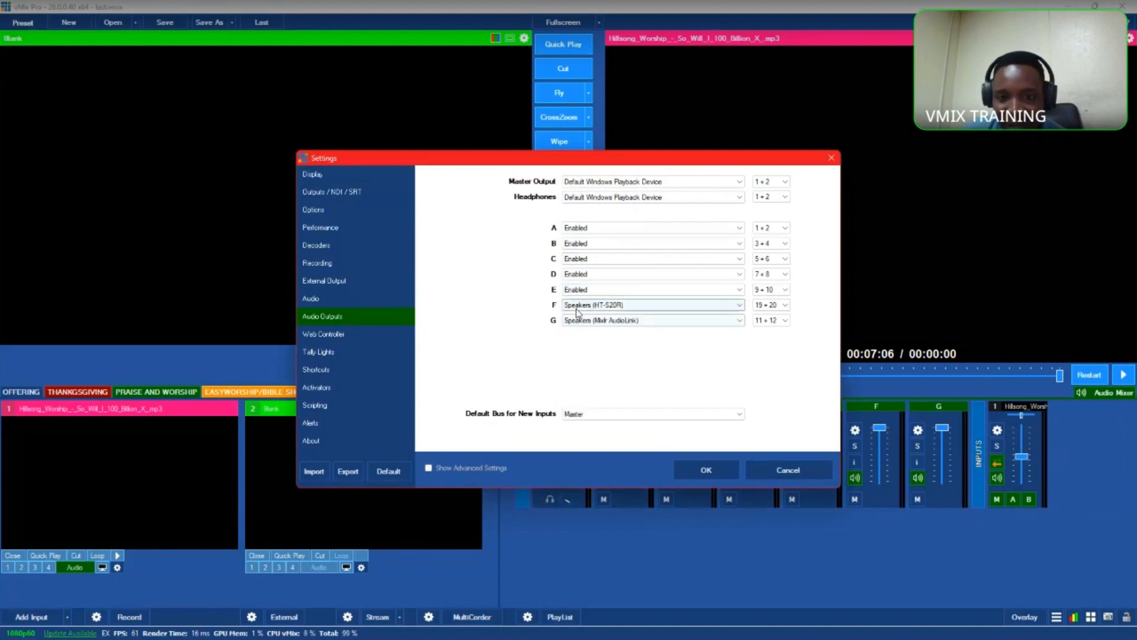
Step: Set buses F and G to Enabled as well, and restart vMix to apply the changes
left_click(575, 304)
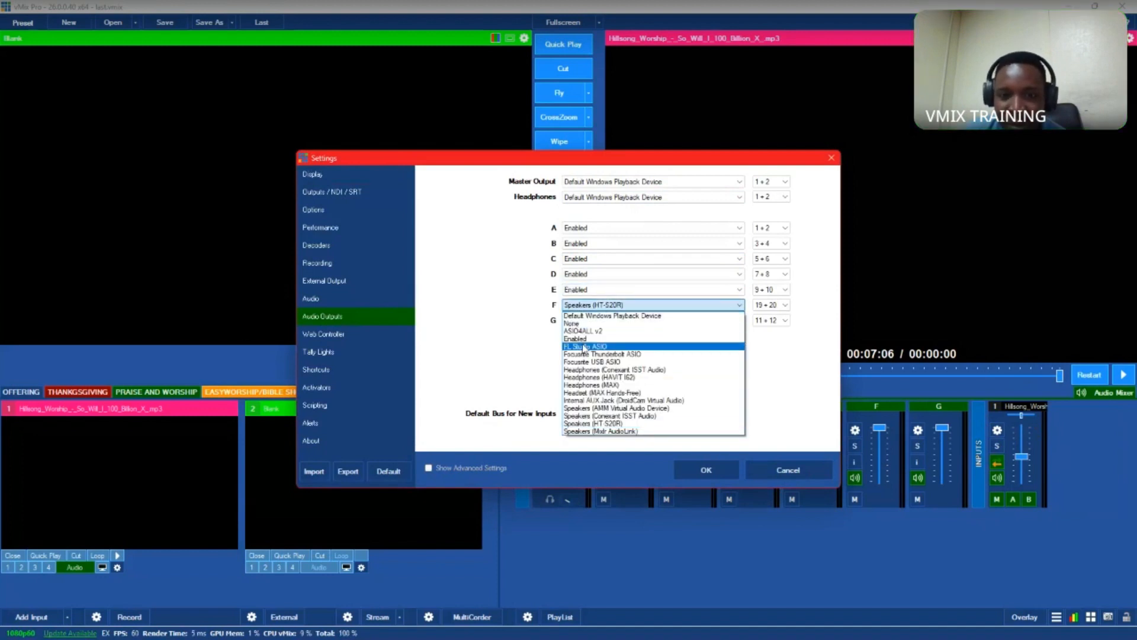
left_click(574, 338)
left_click(577, 319)
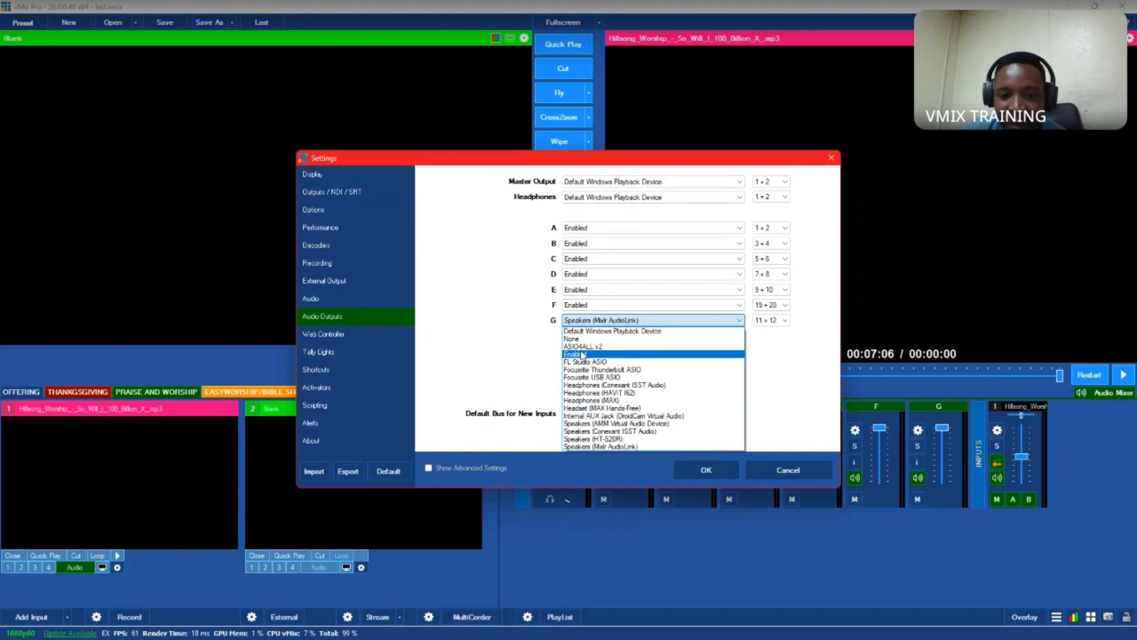
left_click(577, 354)
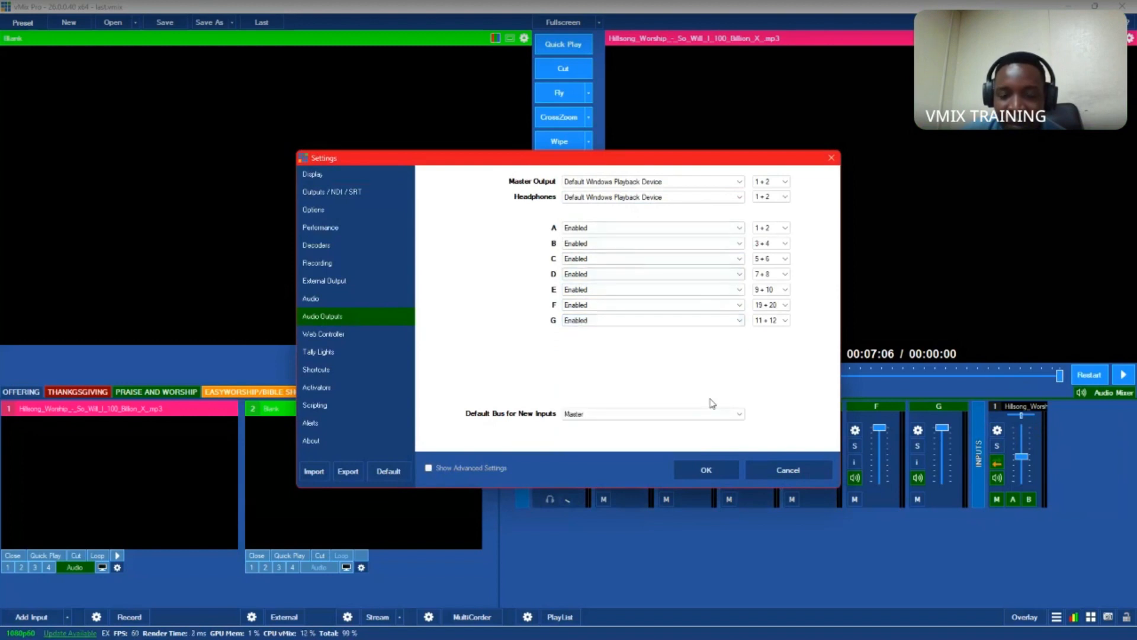
left_click(719, 467)
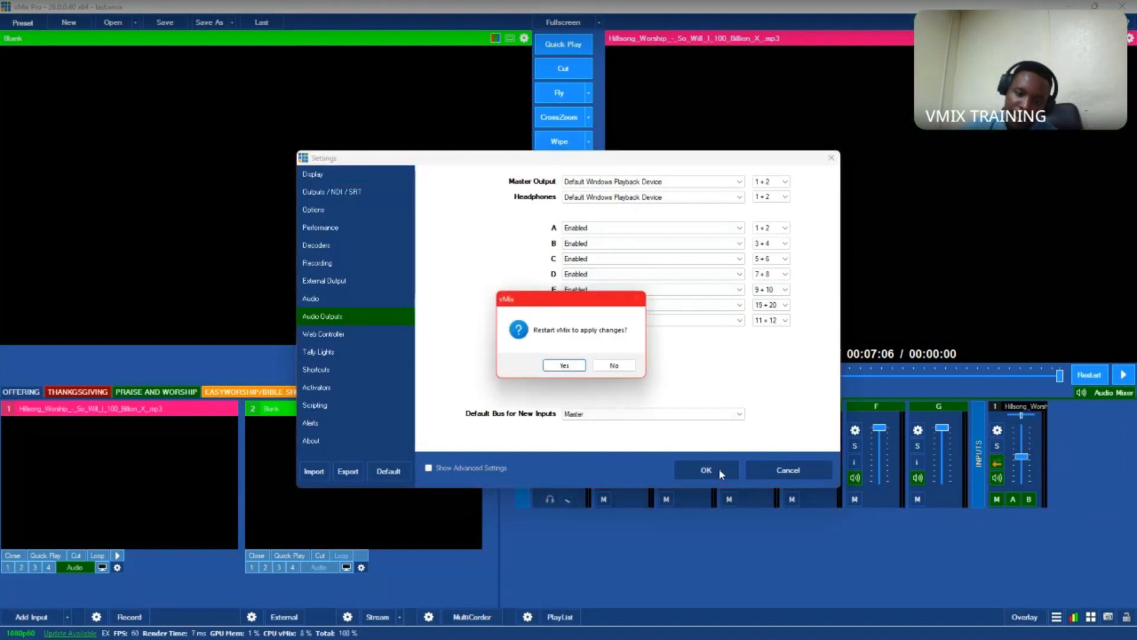
left_click(563, 365)
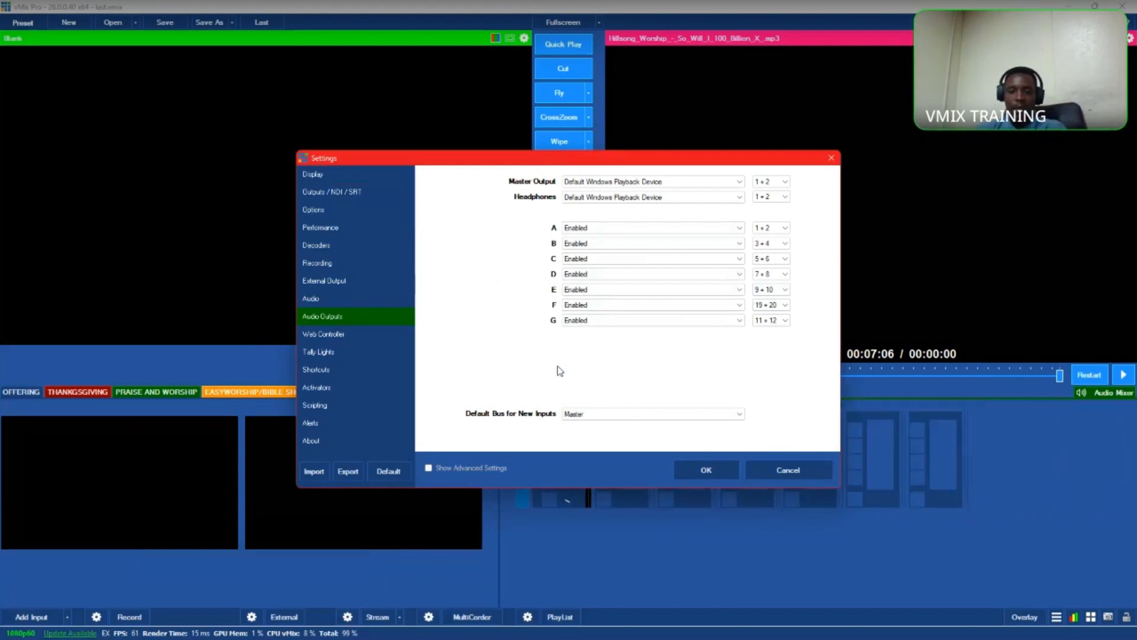
Step: Switch to the Telegram video chat, dismiss its screen-sharing dialog and minimize the call window
key("alt+Tab")
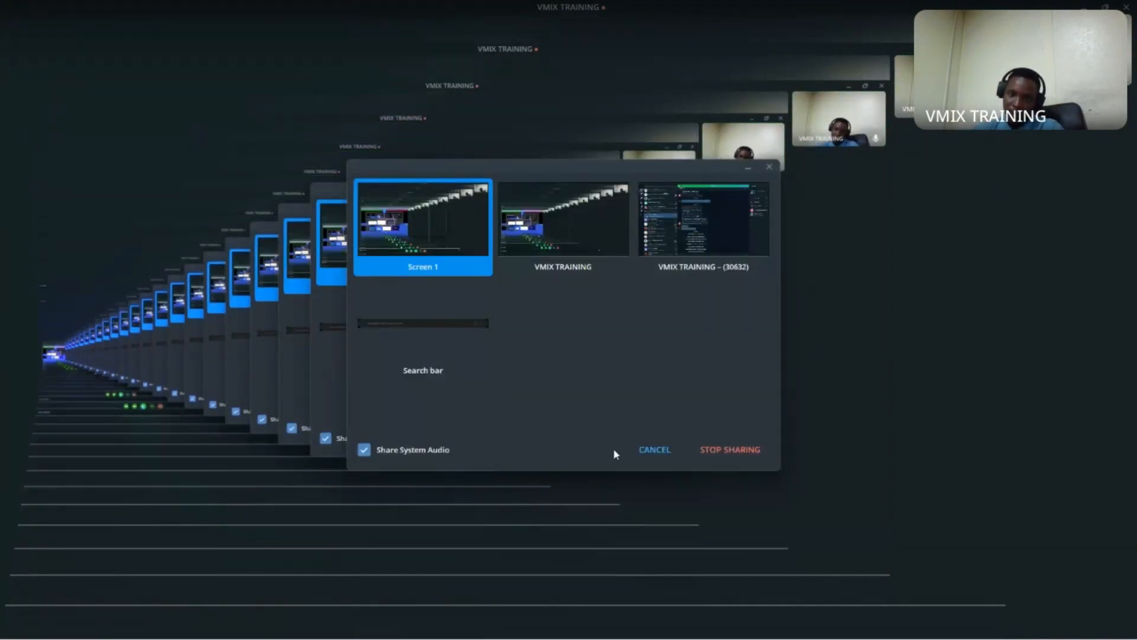
left_click(655, 450)
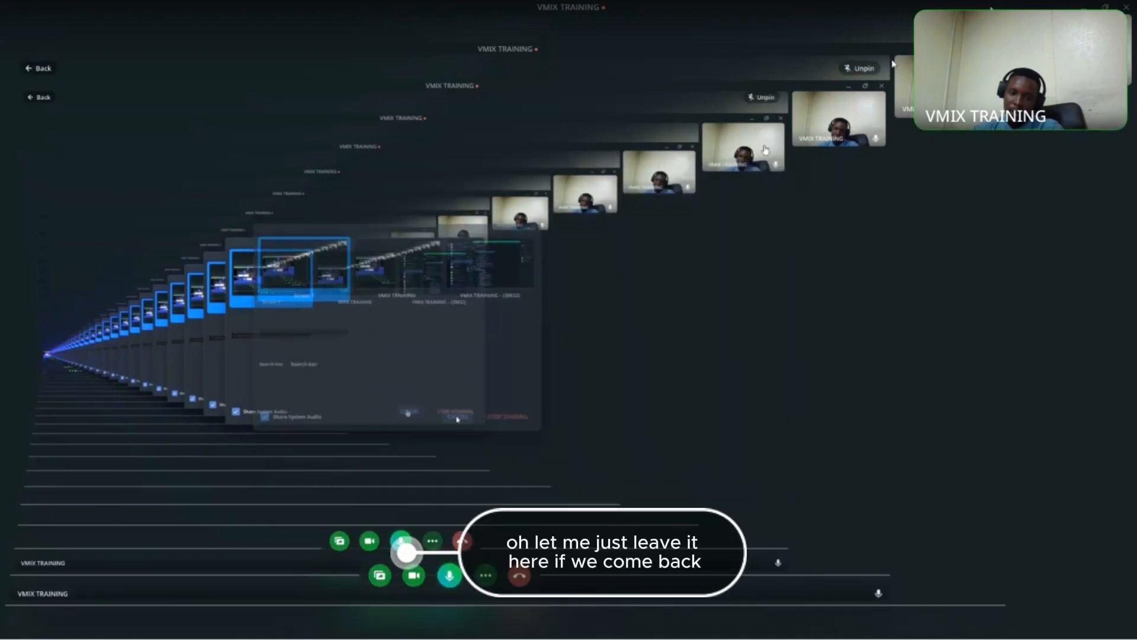
left_click(1085, 8)
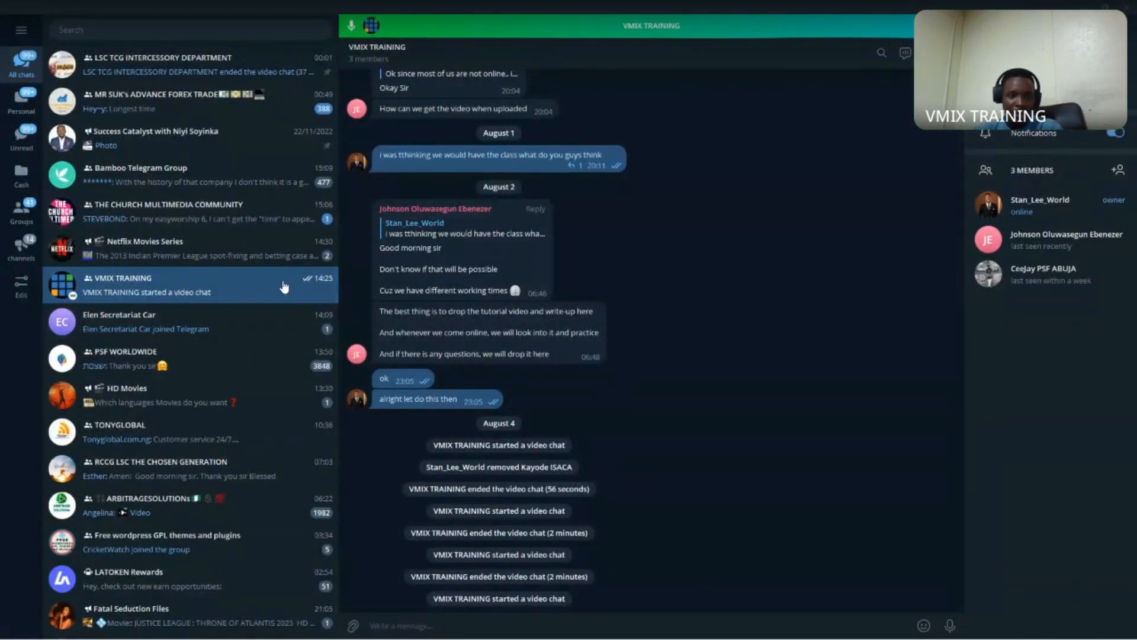
Step: Send "THAT HOW ITS CONGIFURE IT MEANT TO JUST BE THERE" to THE CHURCH MULTIMEDIA COMMUNITY group
left_click(203, 205)
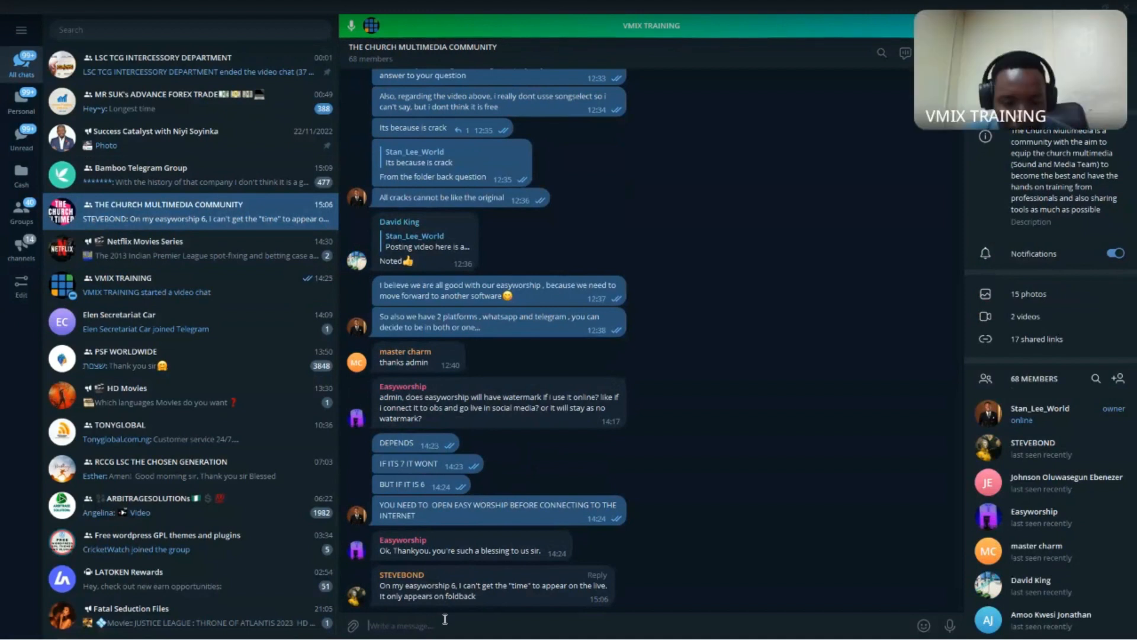
type("THAT")
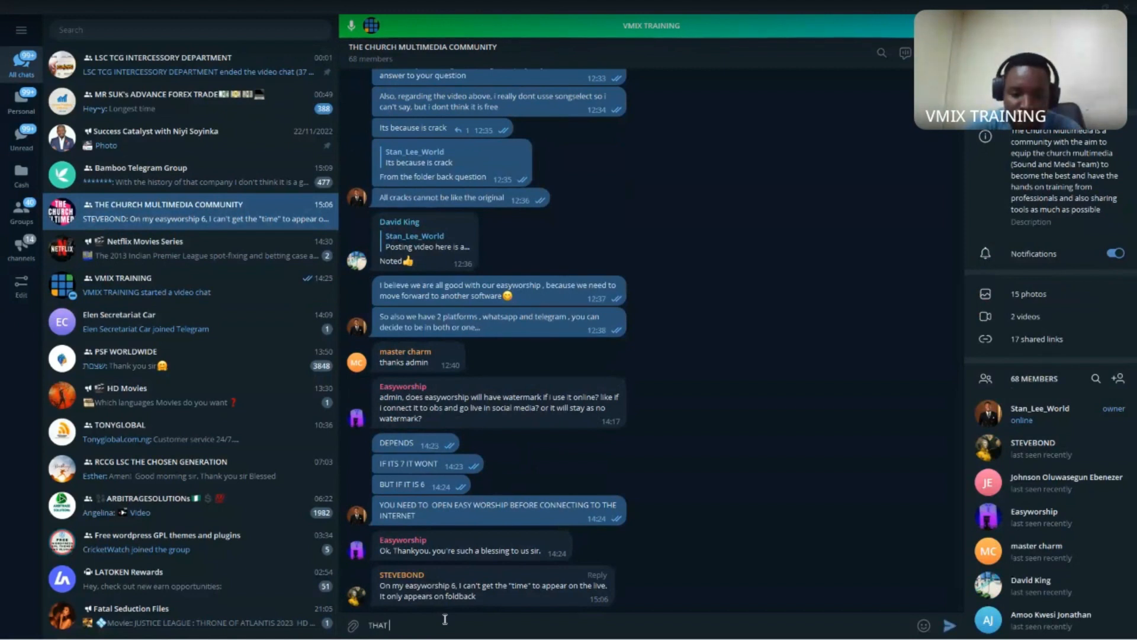
type(" HOW ITS")
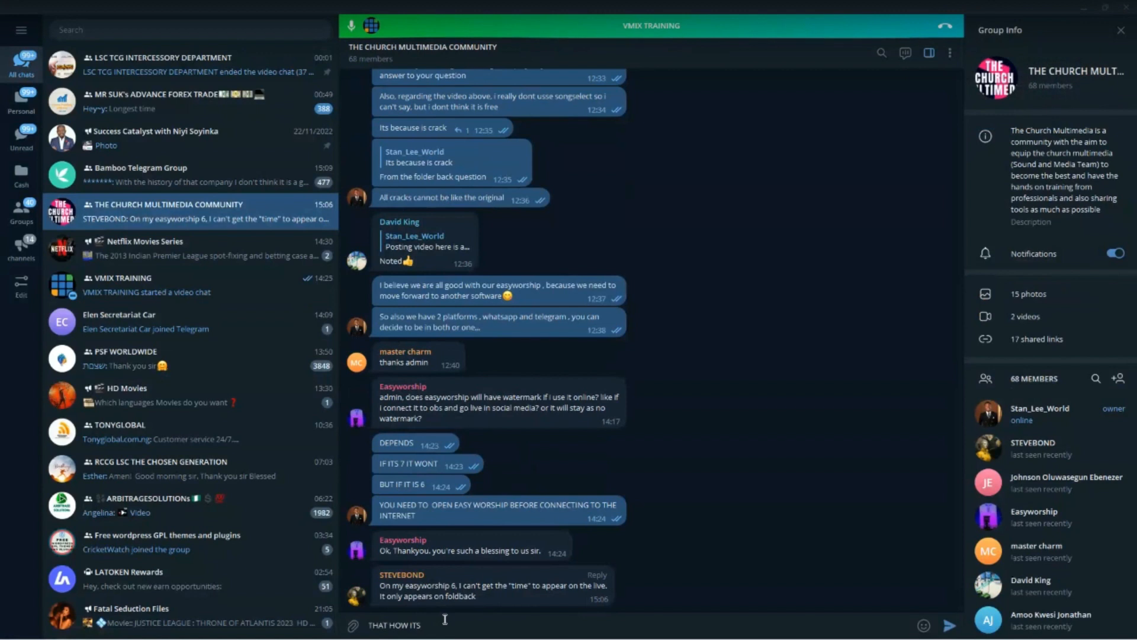
type(" CONGIFU")
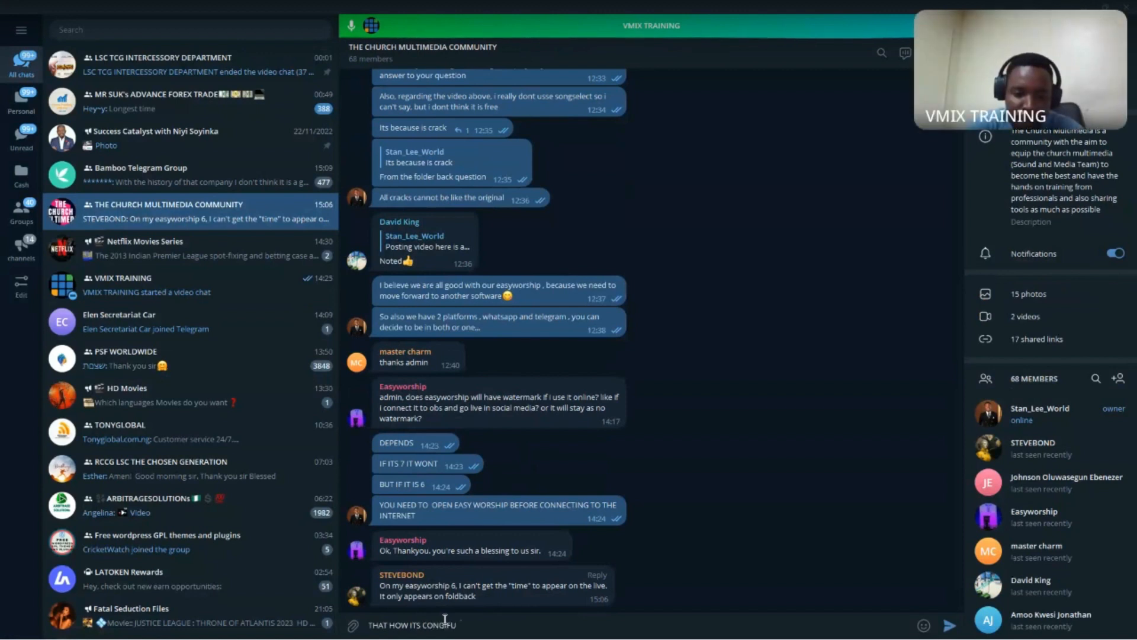
type("RE")
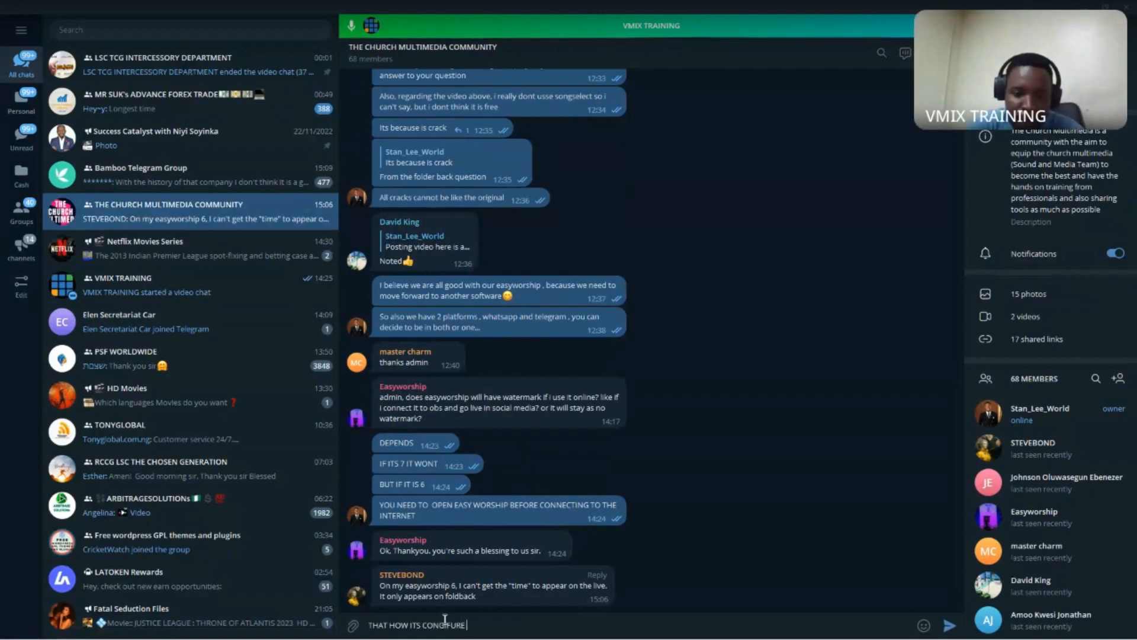
type(" IT")
type(" MEAN")
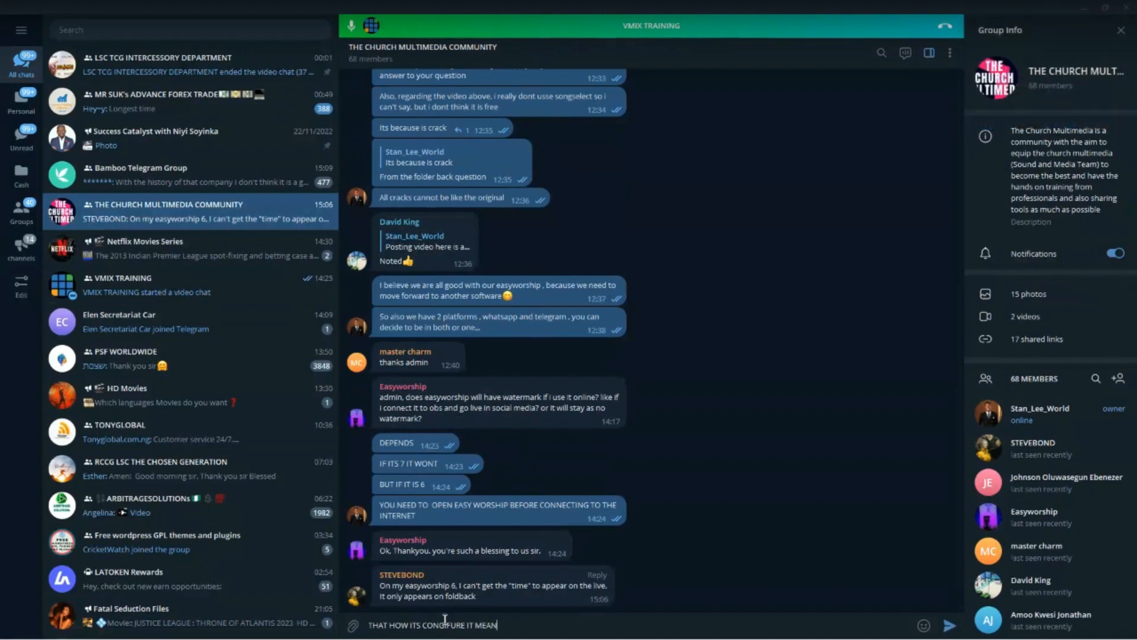
type("T TO JUST")
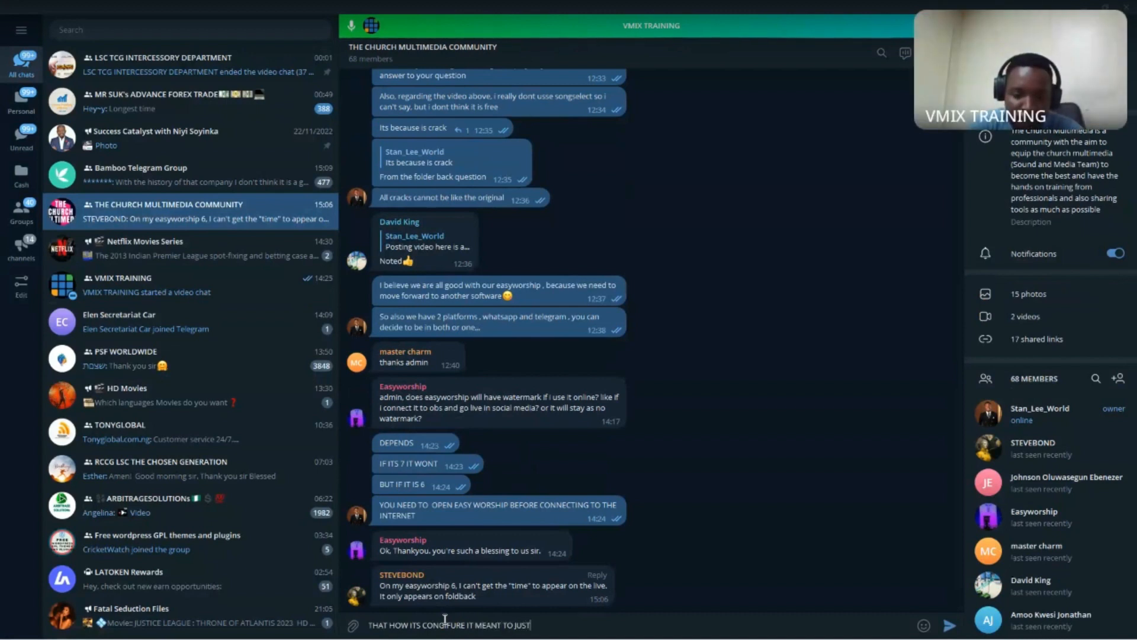
type(" BE THERE")
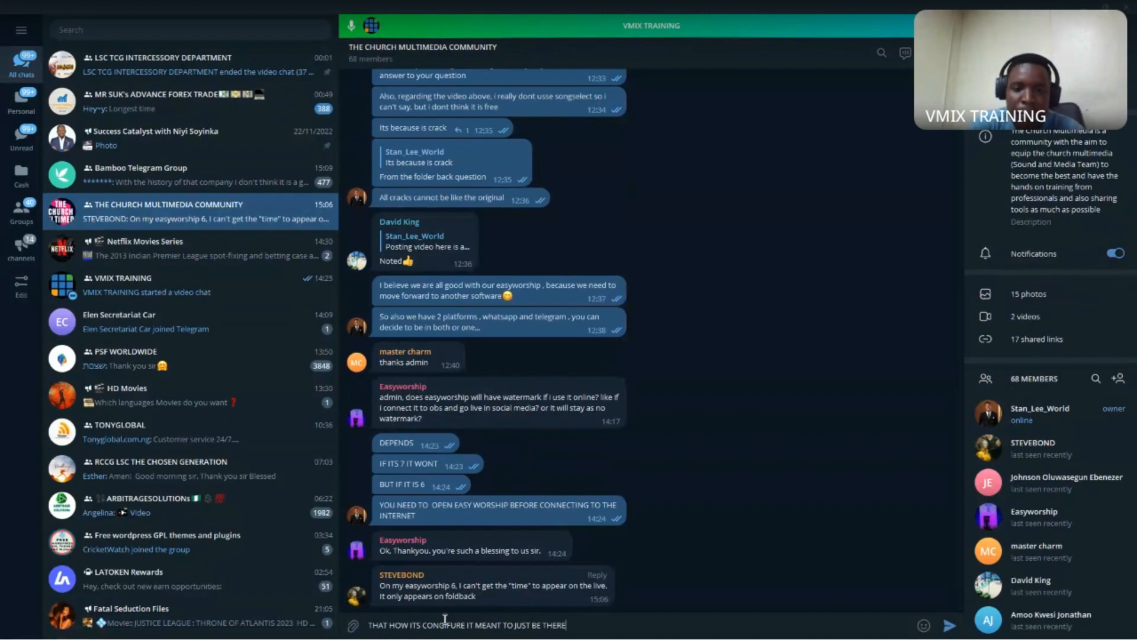
key("Return")
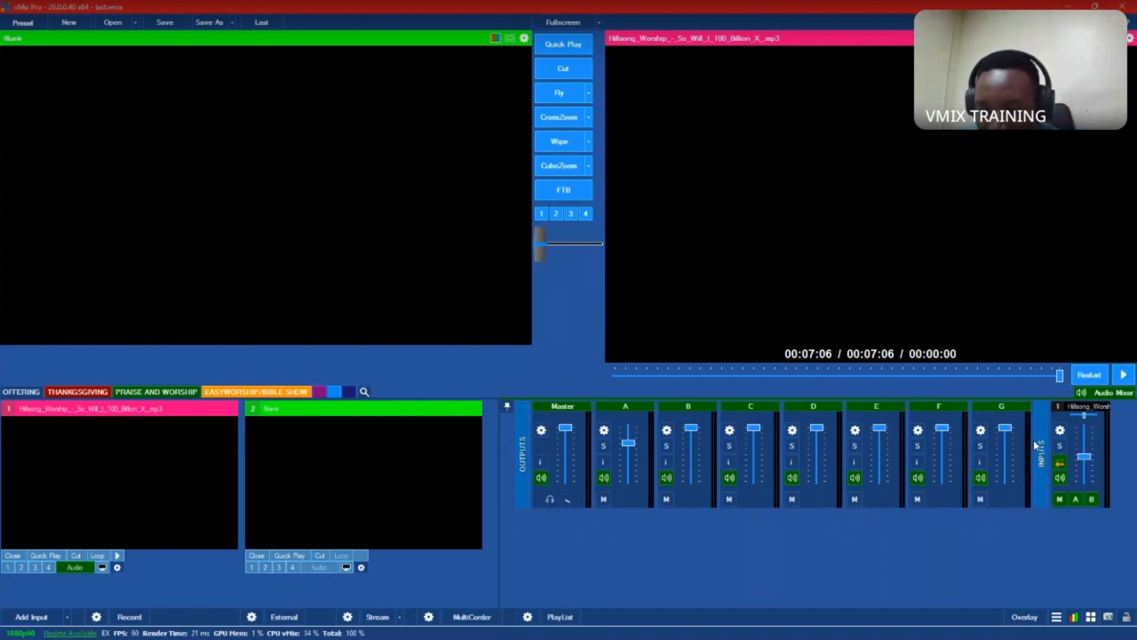
Step: Switch back to vMix and collapse the Master and buses A to E in the audio mixer's outputs
left_click(562, 406)
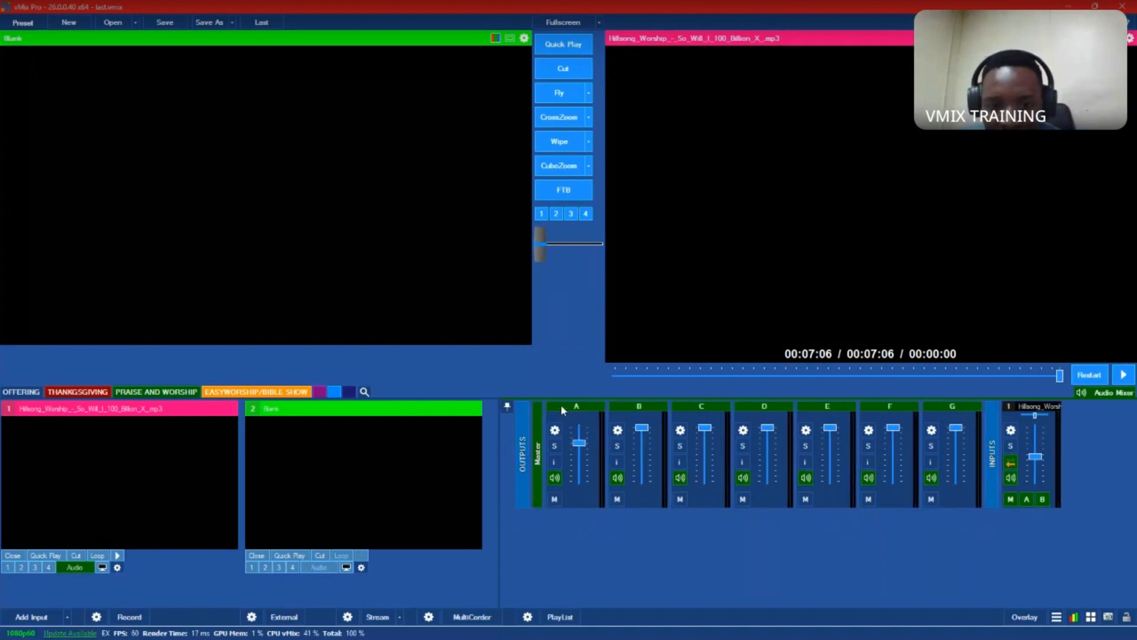
left_click(567, 403)
left_click(567, 403)
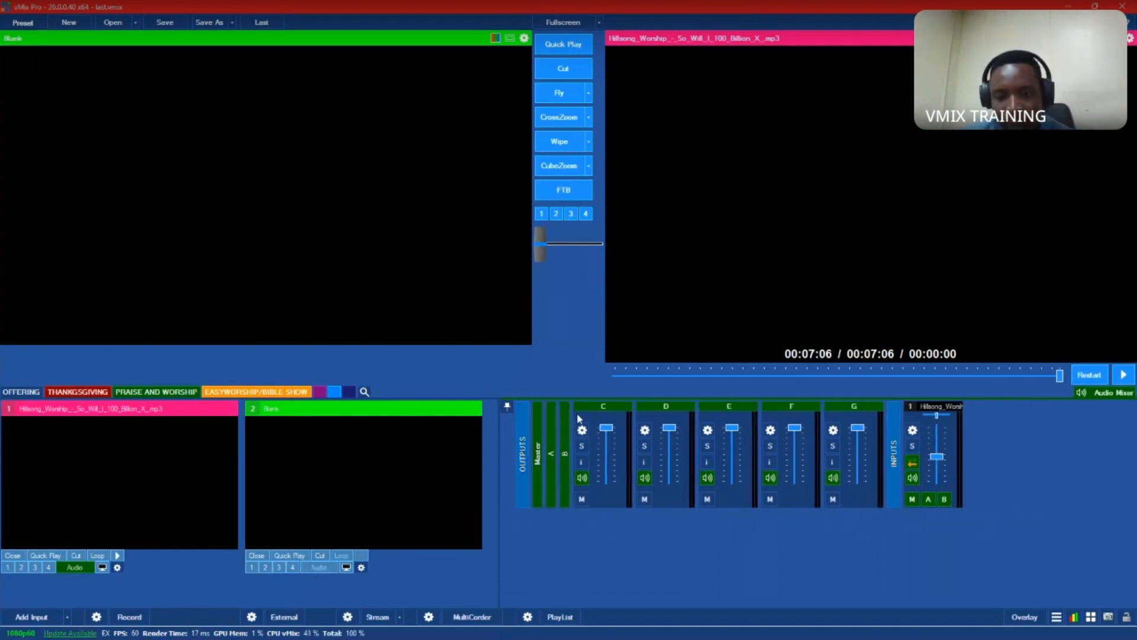
left_click(592, 403)
left_click(596, 407)
left_click(613, 401)
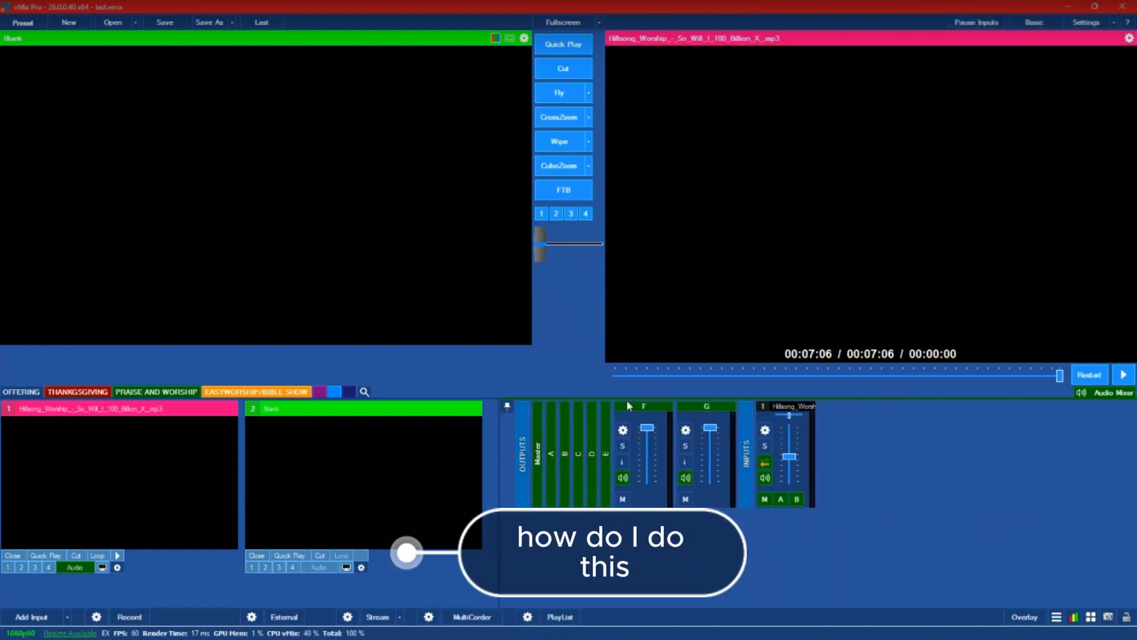
Step: Collapse buses F and G in the audio mixer's outputs
left_click(628, 401)
left_click(652, 407)
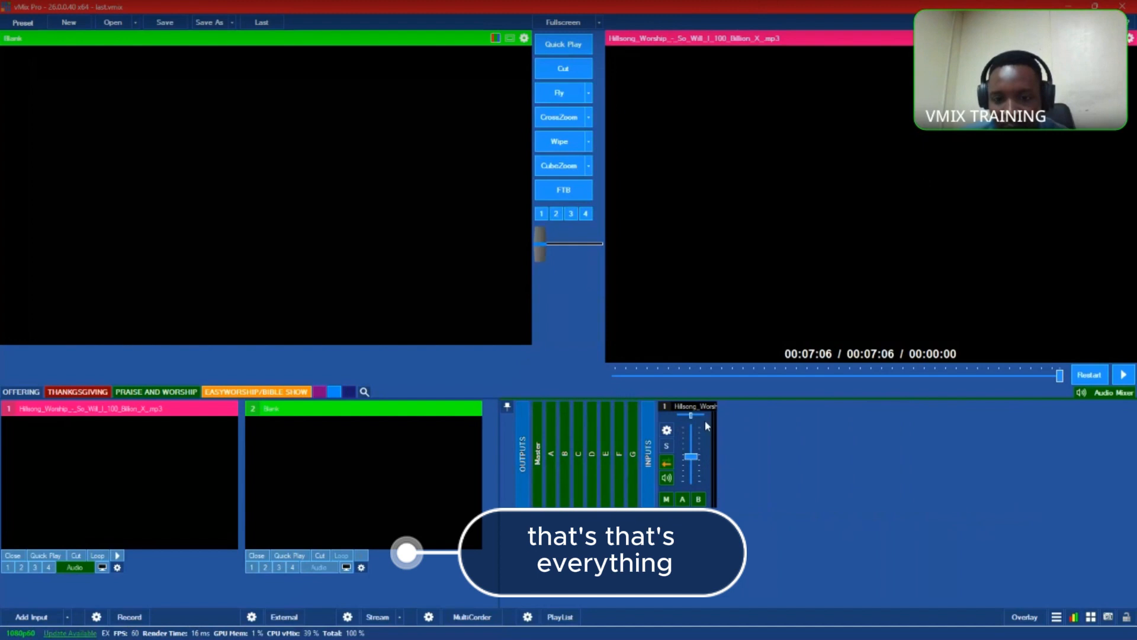
left_click(706, 411)
left_click(666, 412)
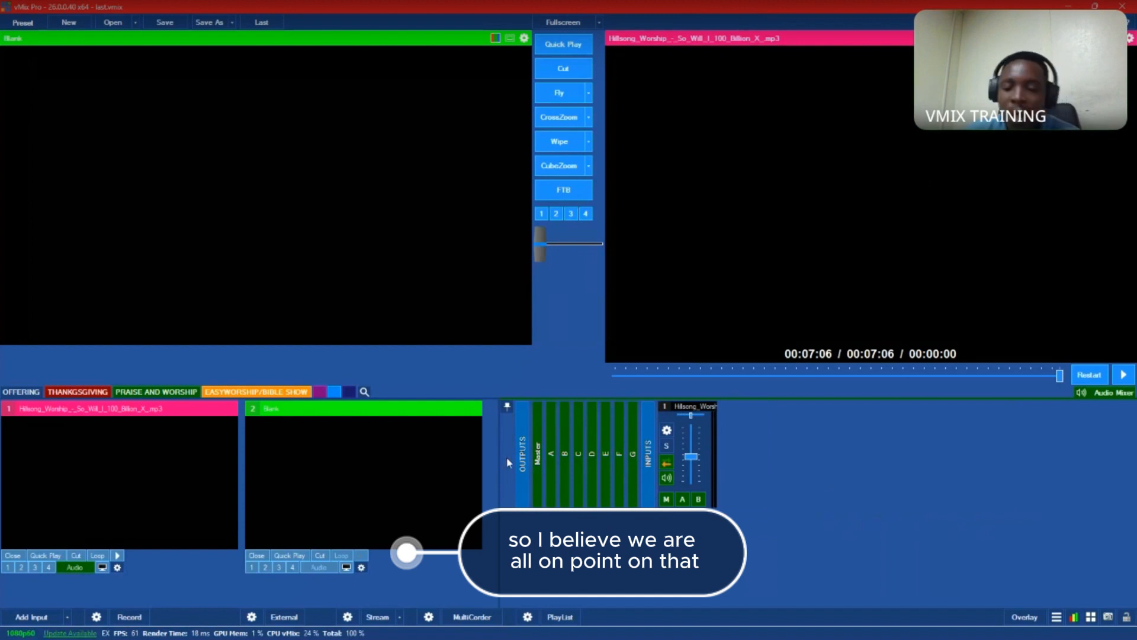
Step: Expand the Master, A and B outputs in the audio mixer
left_click(535, 471)
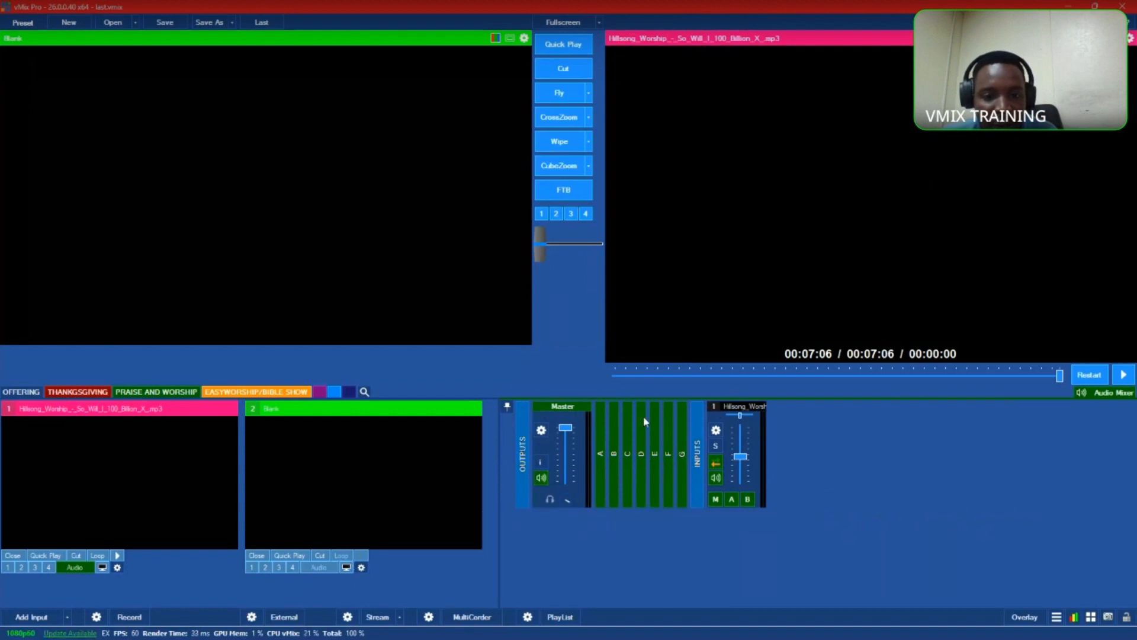
left_click(602, 460)
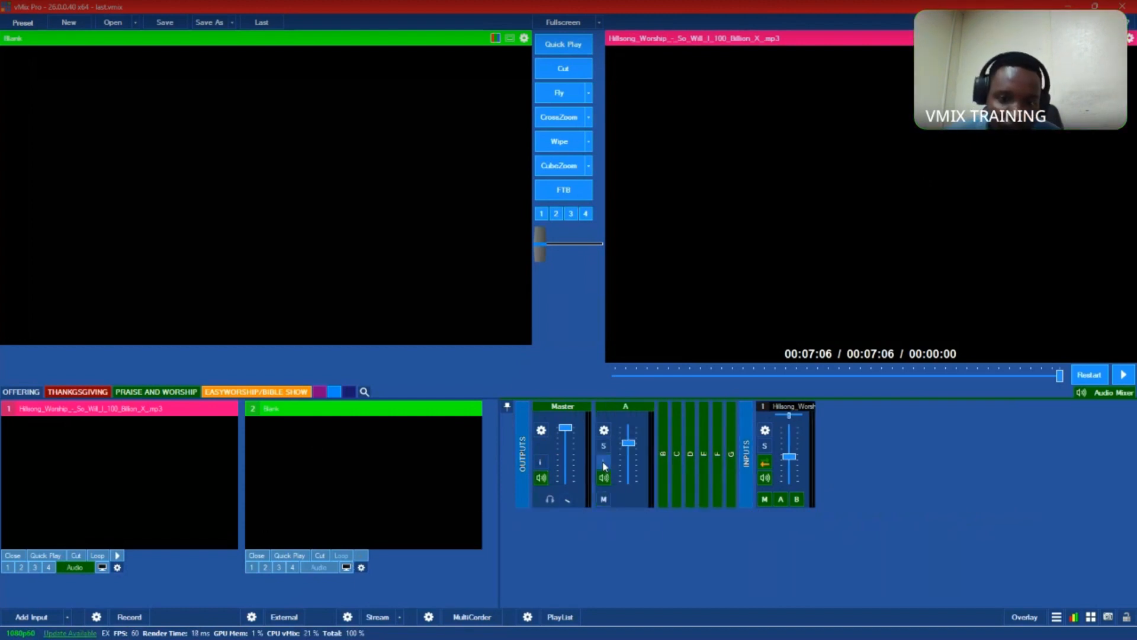
left_click(665, 477)
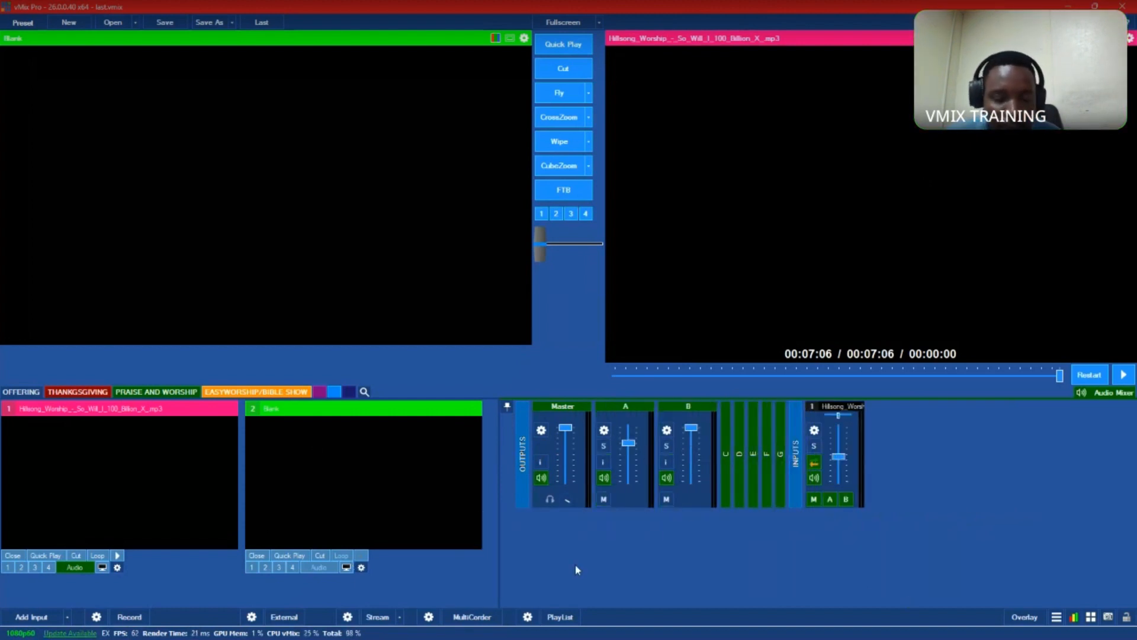
Step: Play the Hillsong Worship song and route its audio to the Master only, switching off buses A and B
left_click(118, 557)
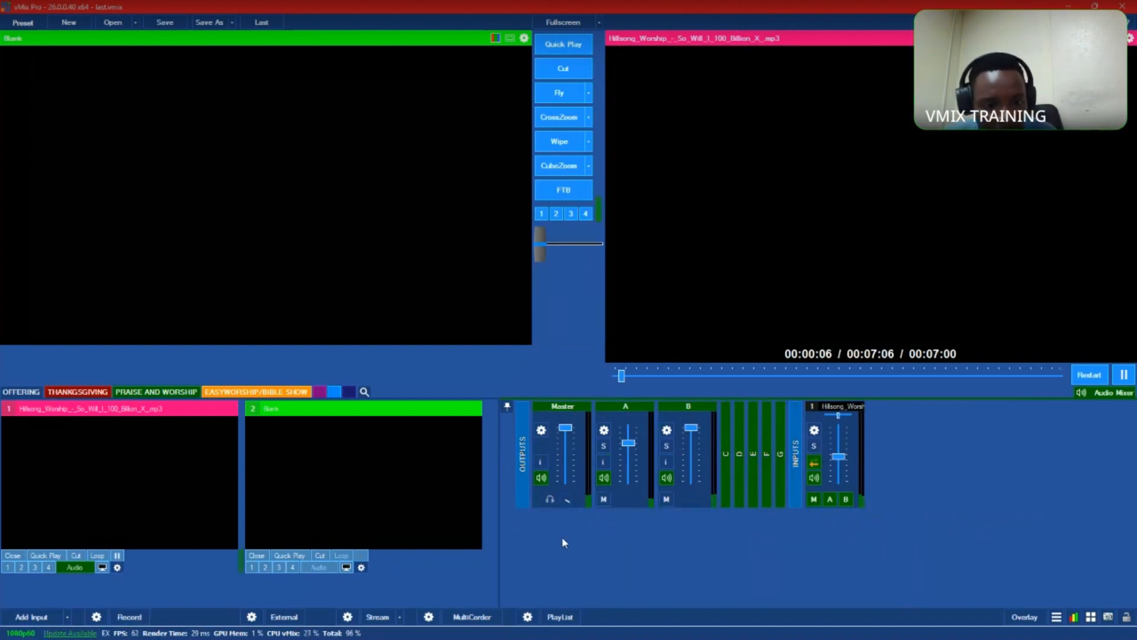
left_click(814, 500)
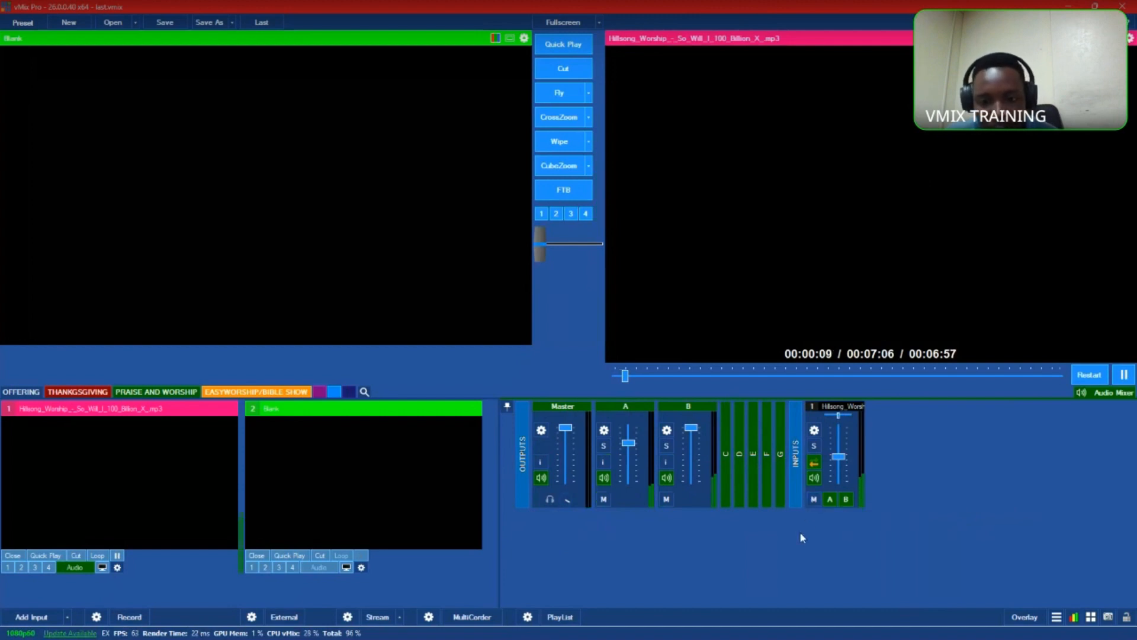
left_click(828, 500)
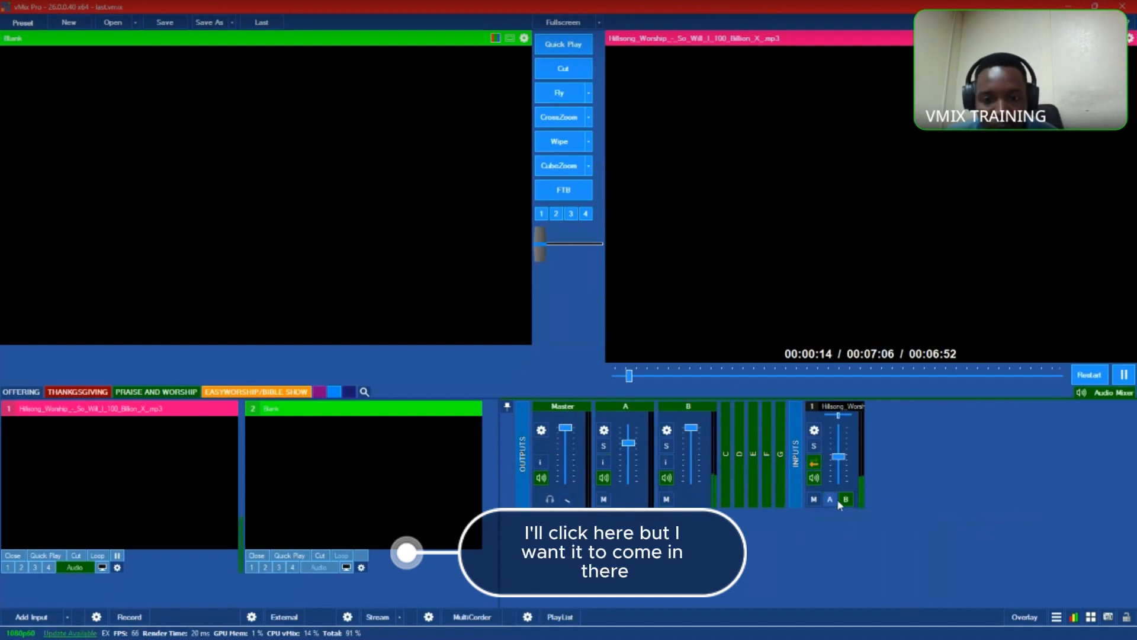
left_click(814, 499)
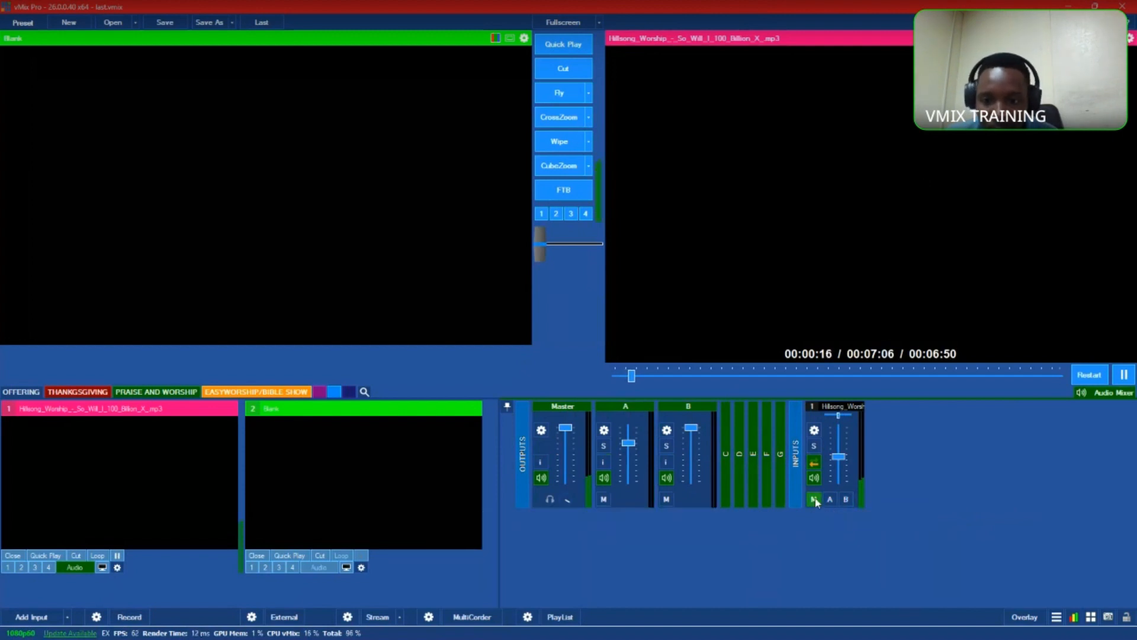
Step: Toggle the song's automatic audio mixing and test it by transitioning between the song and the Blank input with CubeZoom
left_click(813, 463)
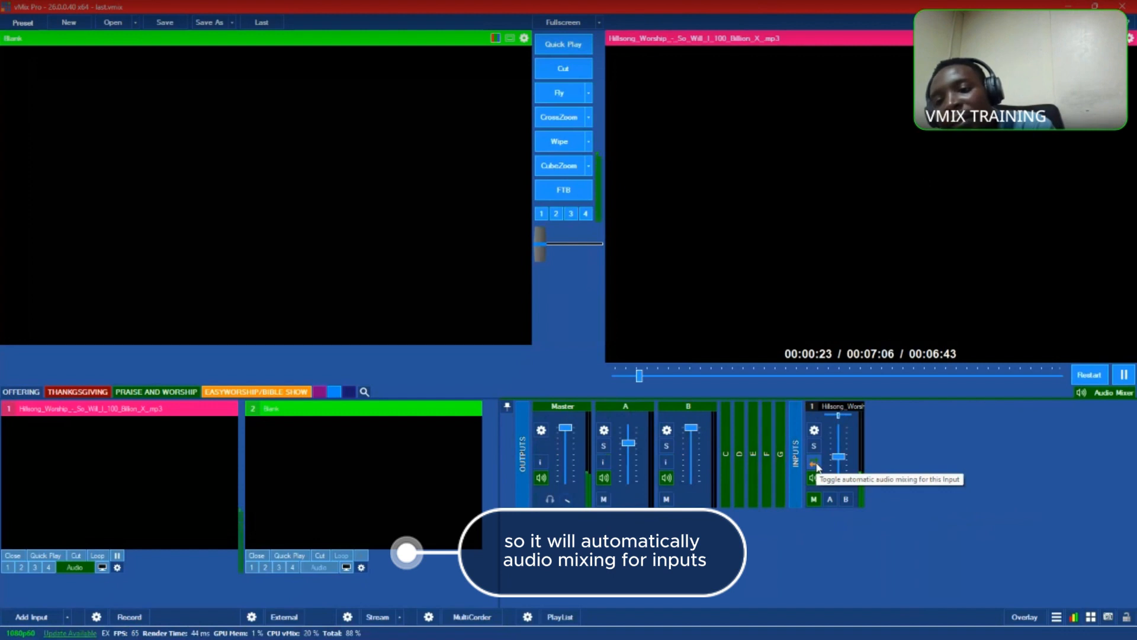
left_click(815, 463)
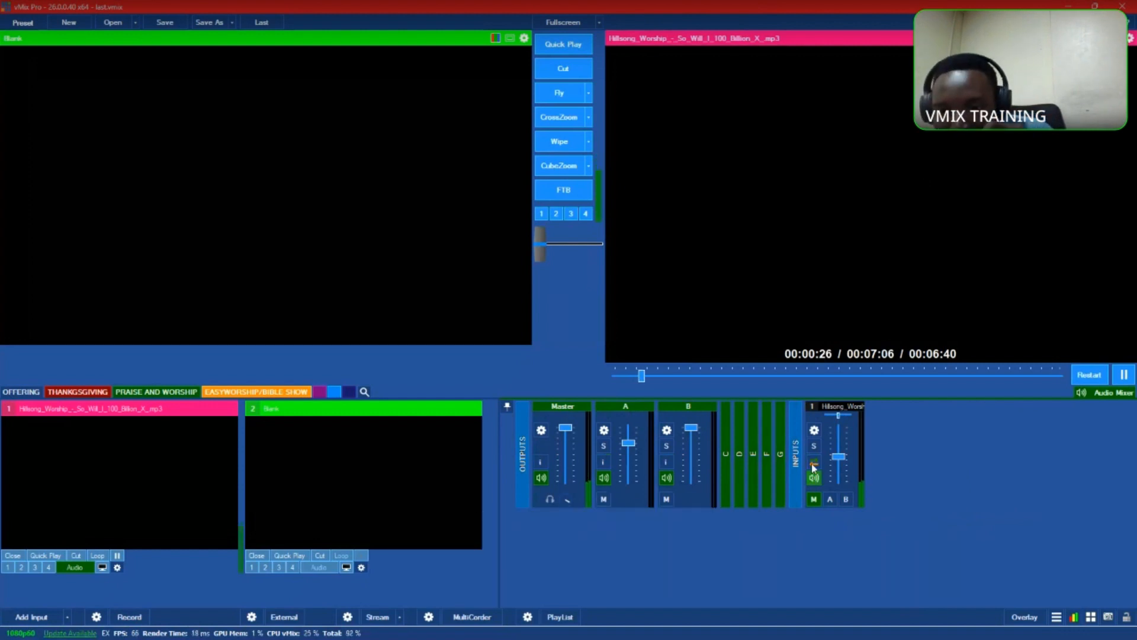
left_click(129, 504)
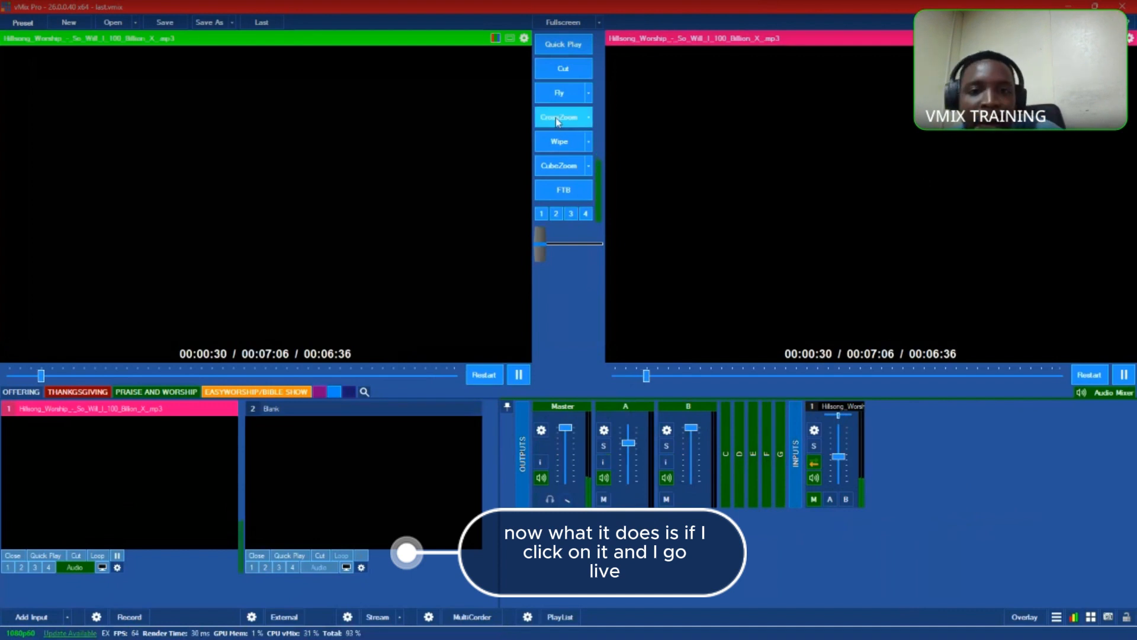
left_click(379, 465)
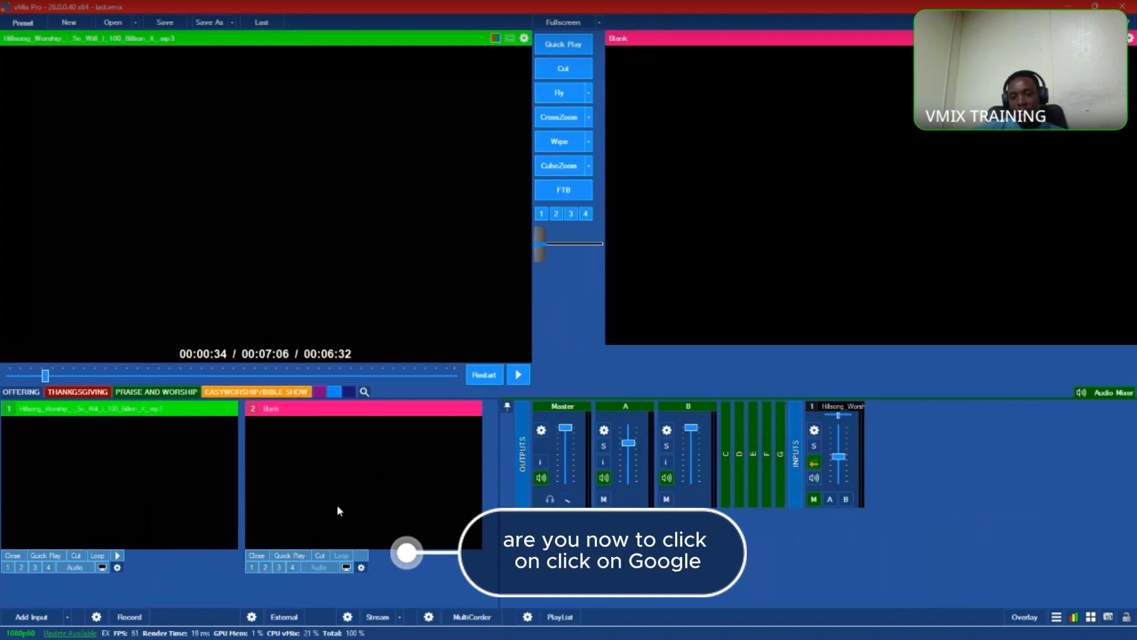
left_click(562, 167)
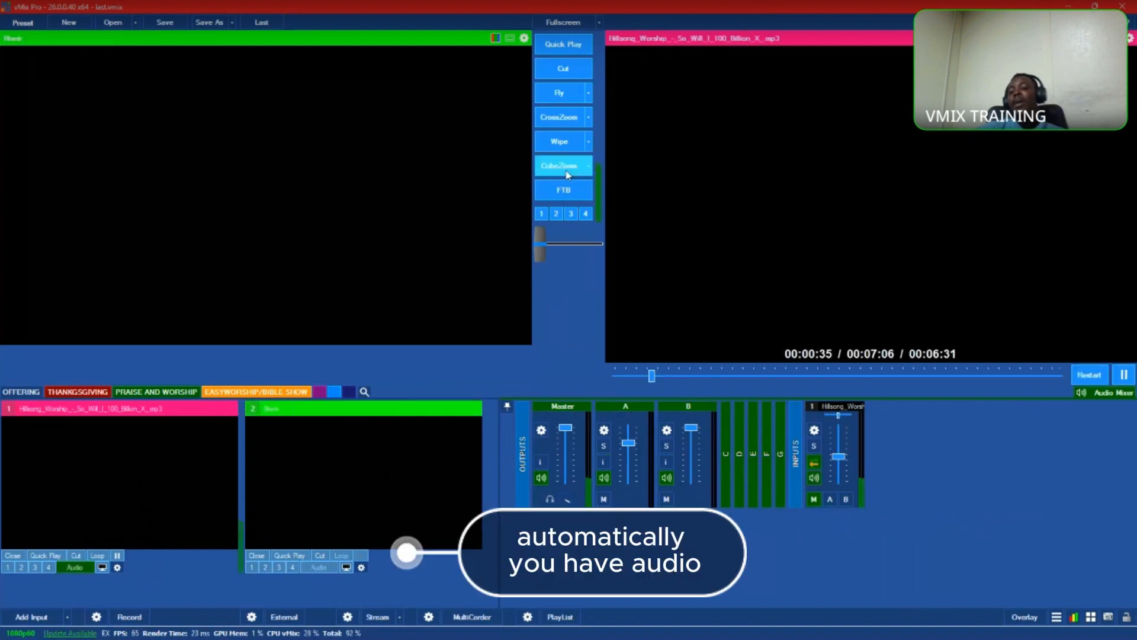
left_click(567, 174)
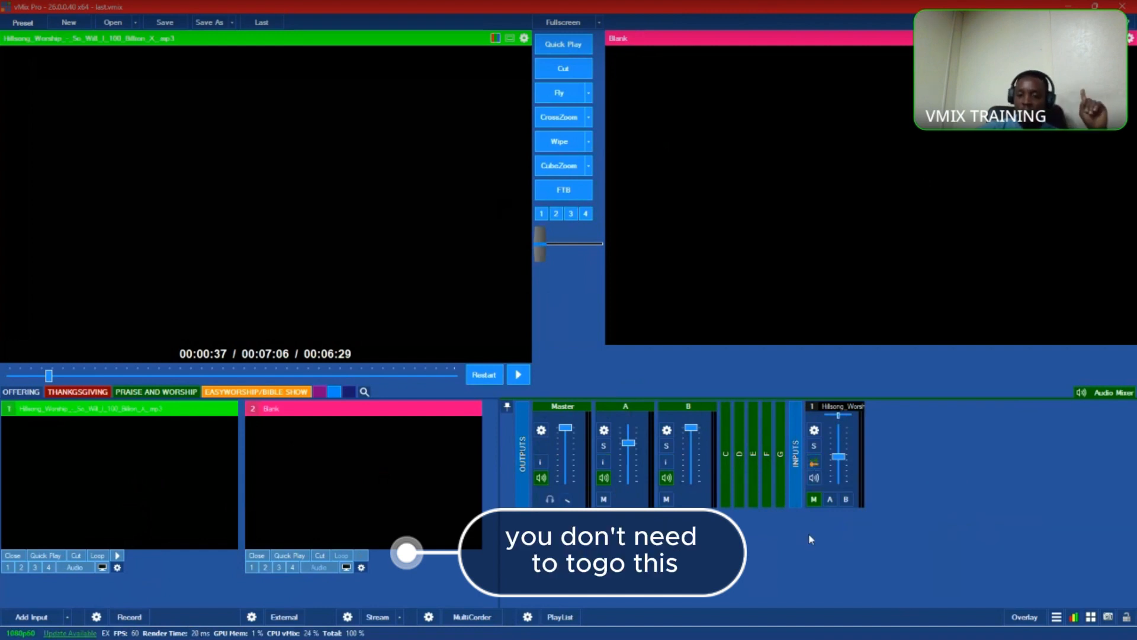
Step: With automatic mixing off, start the song manually, load it into preview and take it live with CubeZoom
left_click(299, 481)
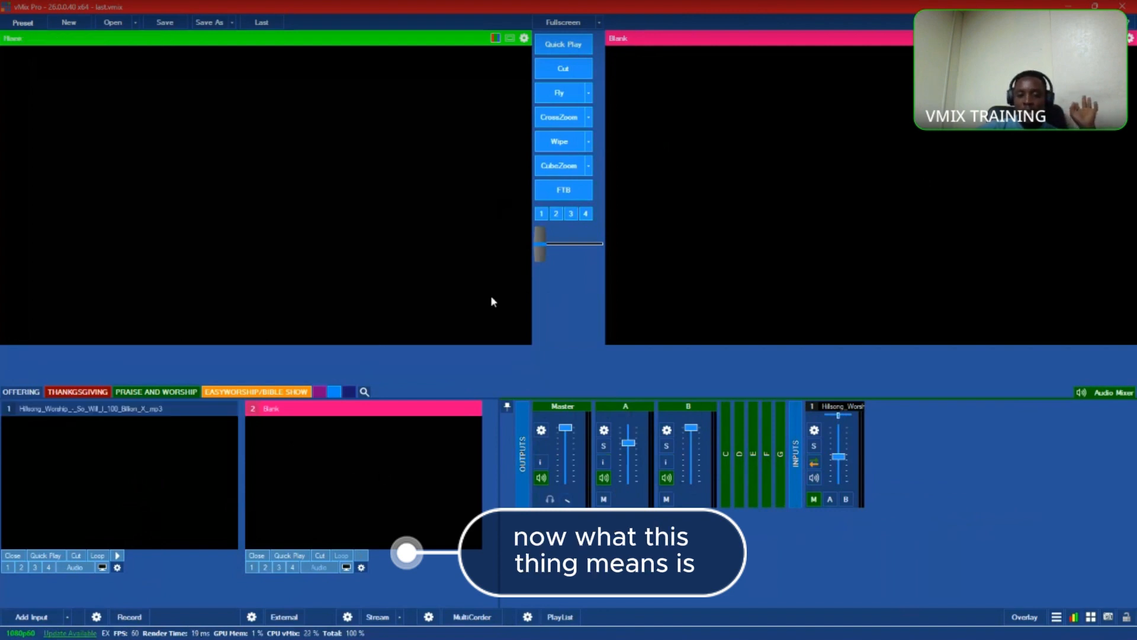
left_click(117, 555)
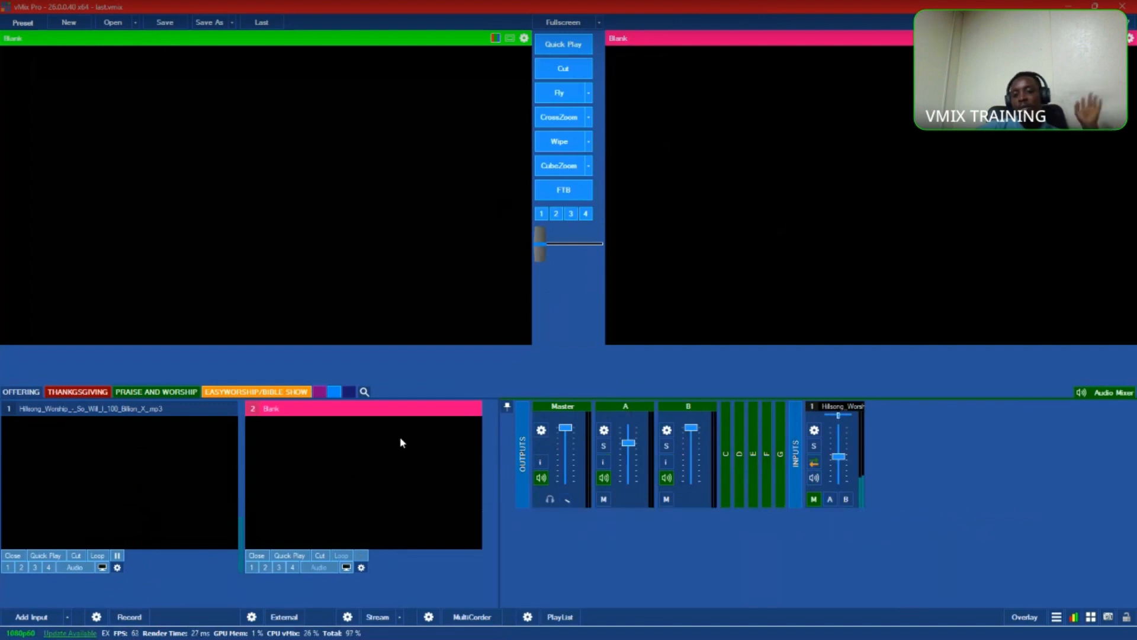
left_click(175, 444)
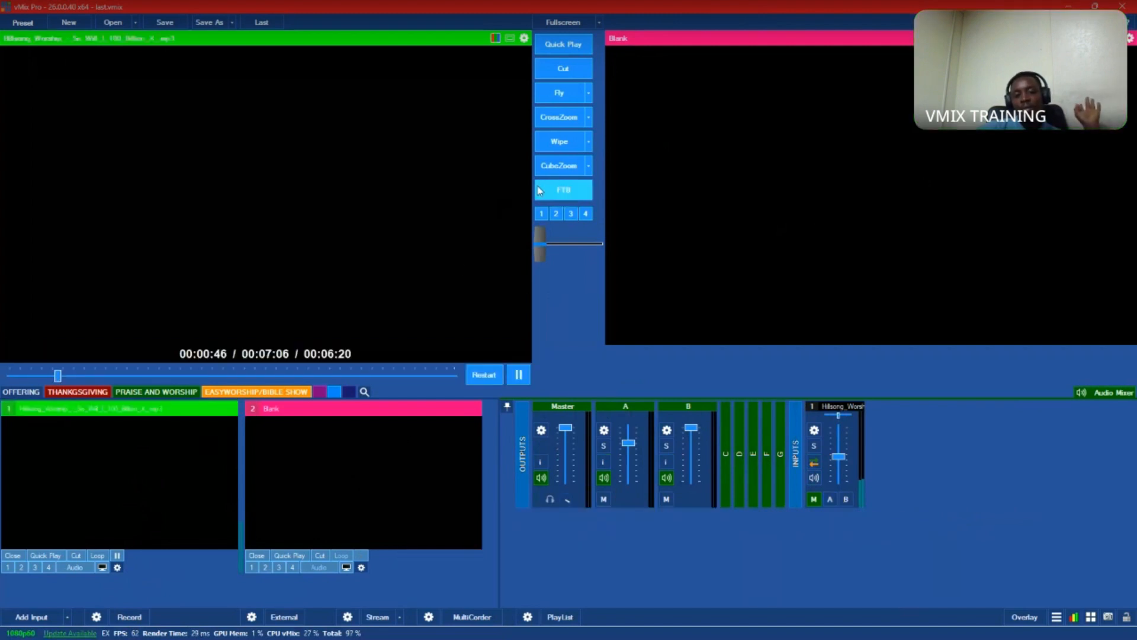
left_click(559, 163)
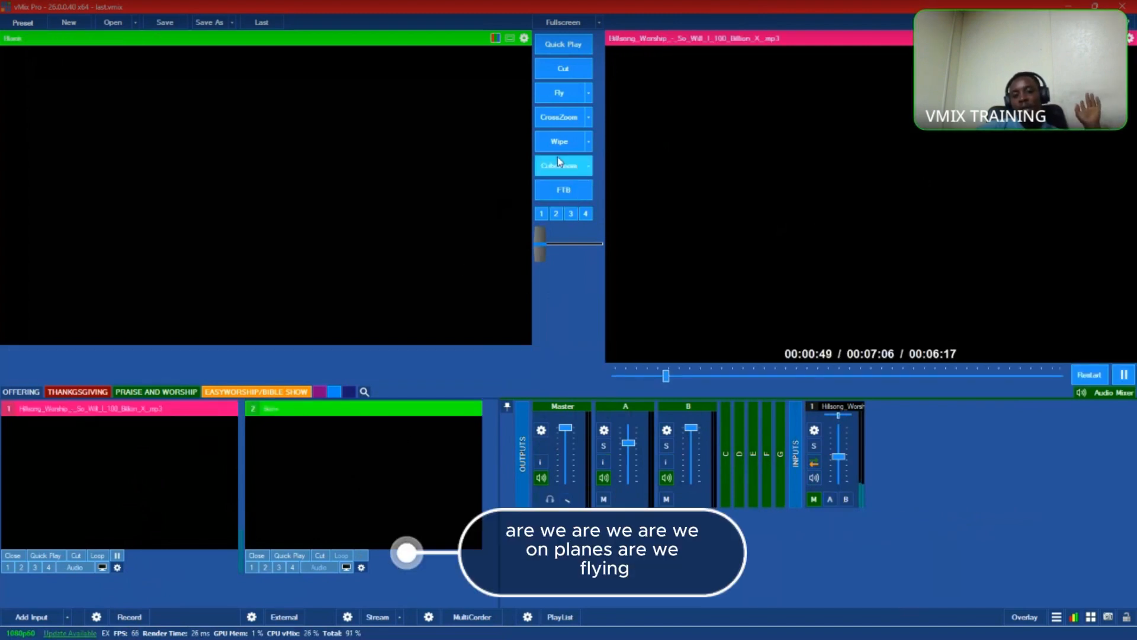
Step: Route the song to buses A and B as well and raise its volume to about -10 dB
left_click(830, 499)
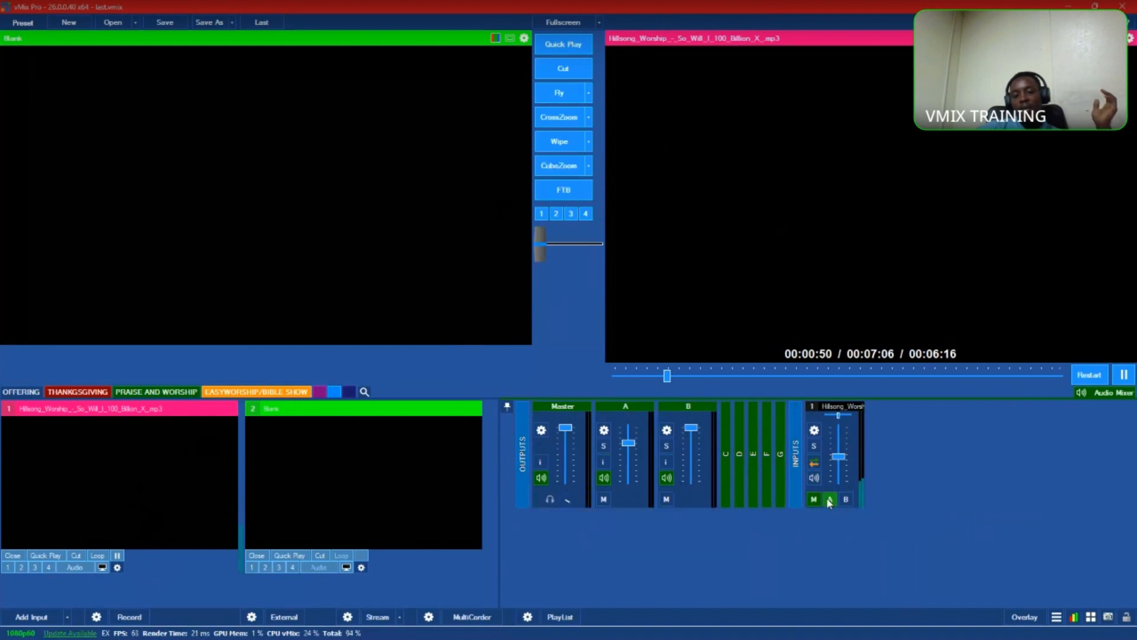
left_click(845, 499)
left_click_drag(844, 464, 836, 449)
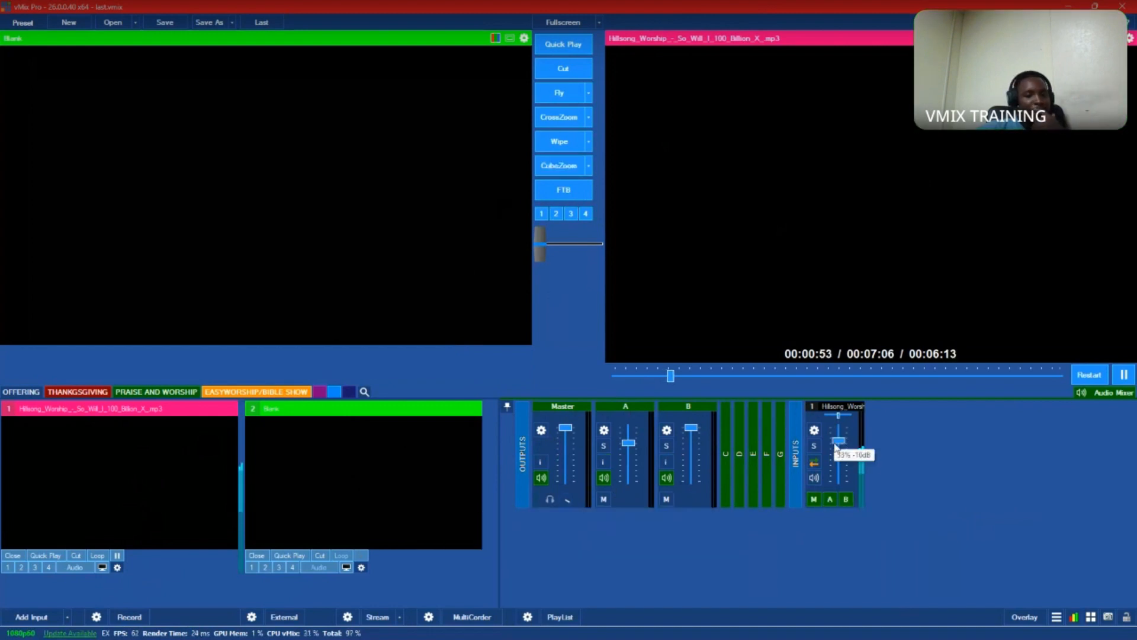
Step: Toggle the song's automatic mixing on and off, and turn on its audio manually with Master, A and B selected
left_click(817, 465)
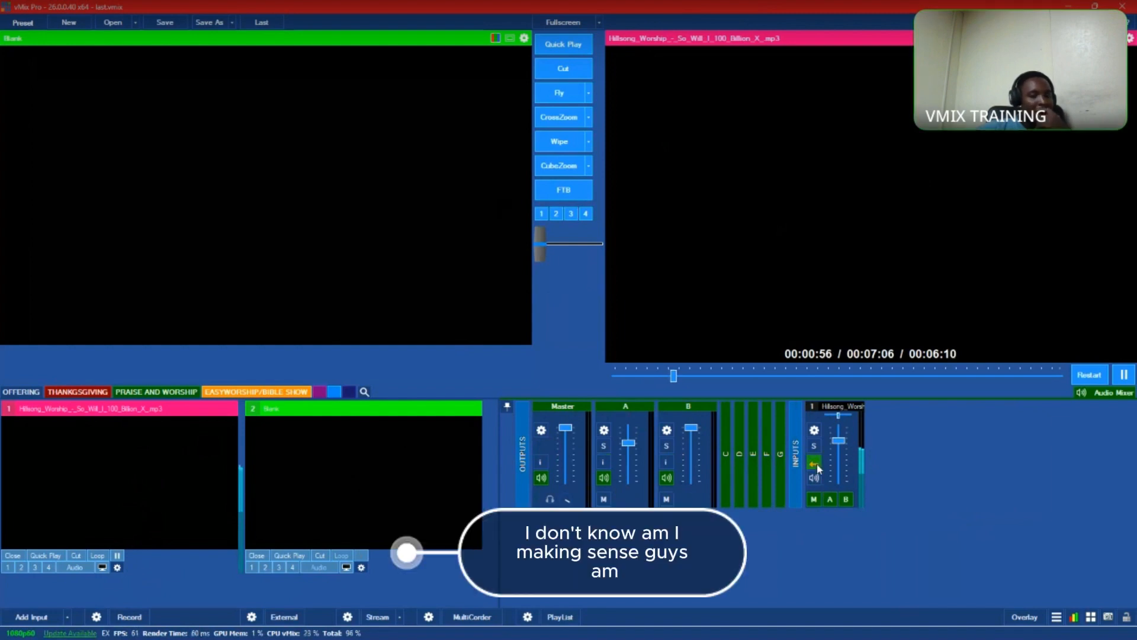
left_click(75, 567)
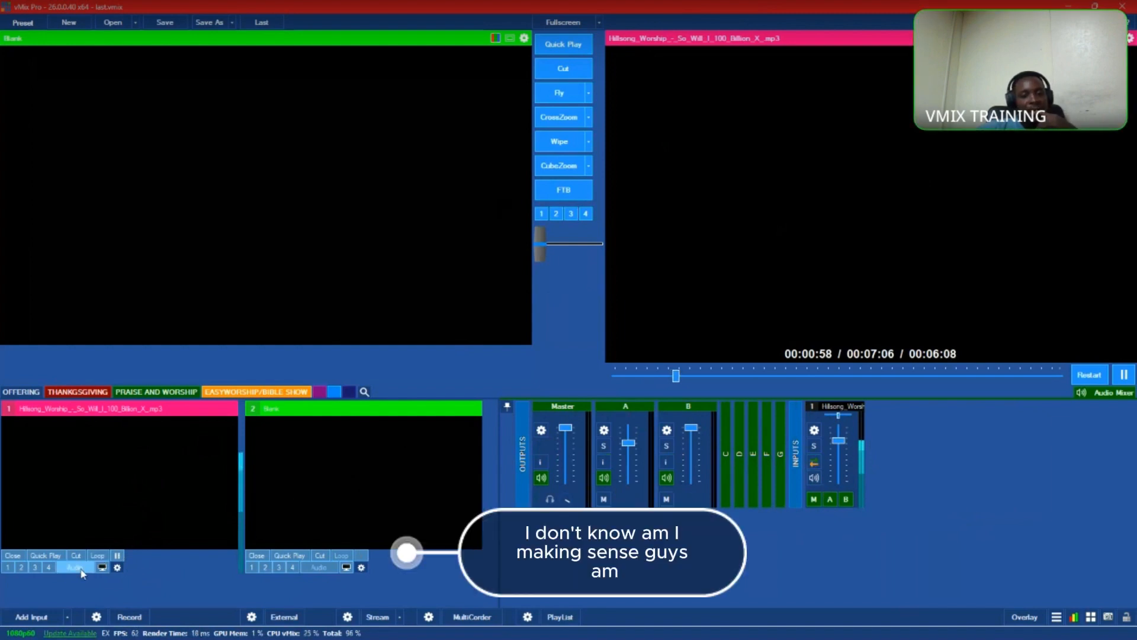
left_click(831, 499)
left_click(846, 499)
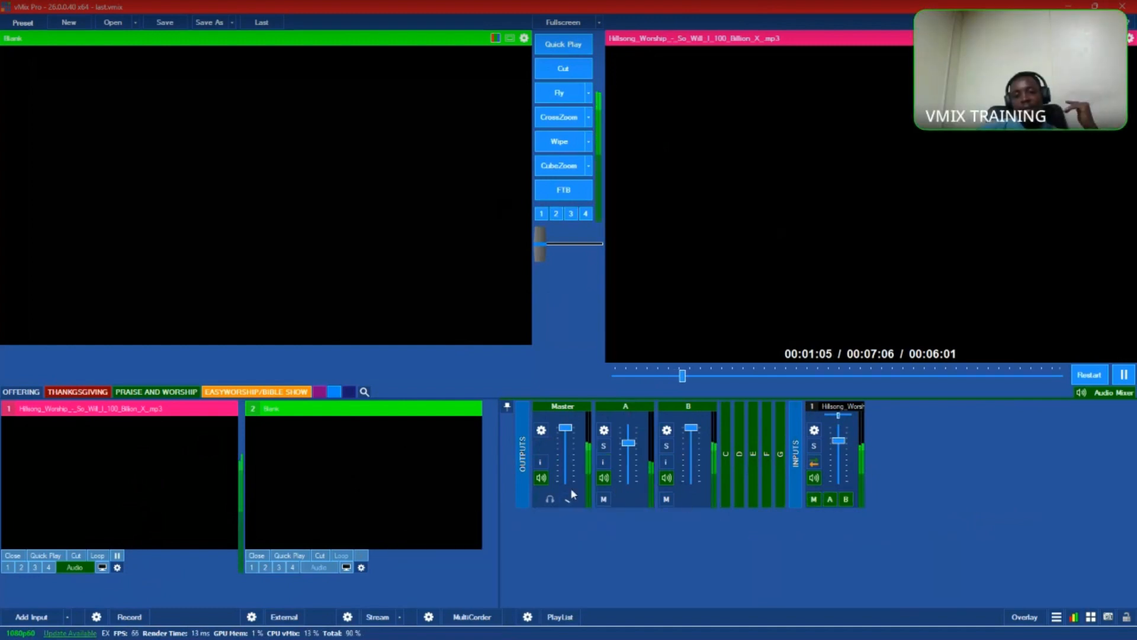
Step: Take the Blank input live with CubeZoom, and briefly play and pause the song in preview
left_click(559, 165)
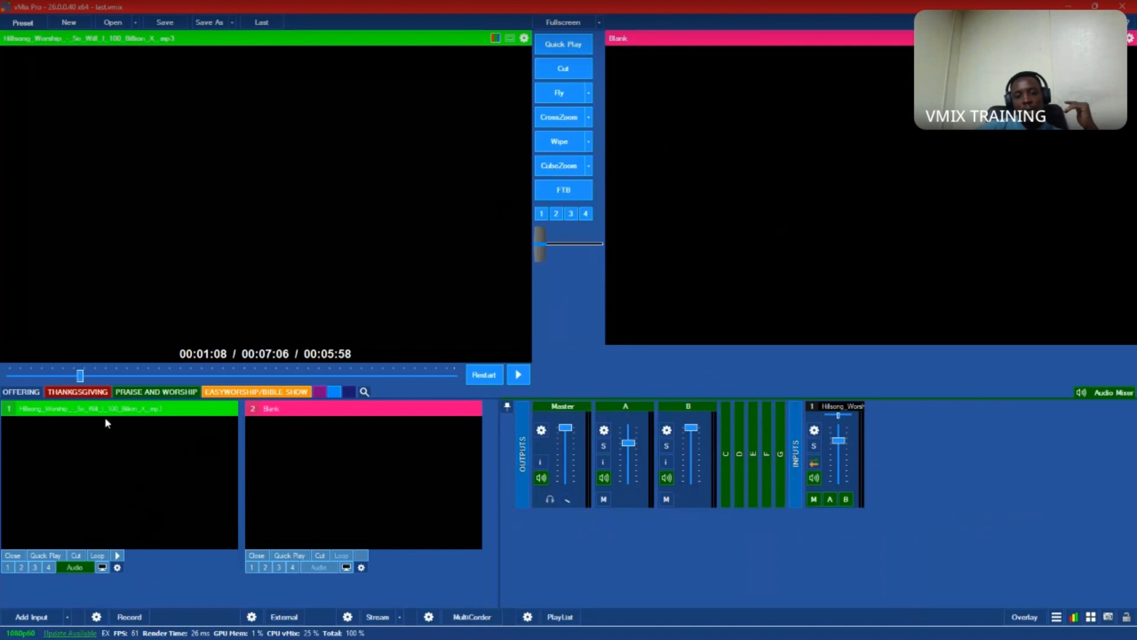
left_click(119, 558)
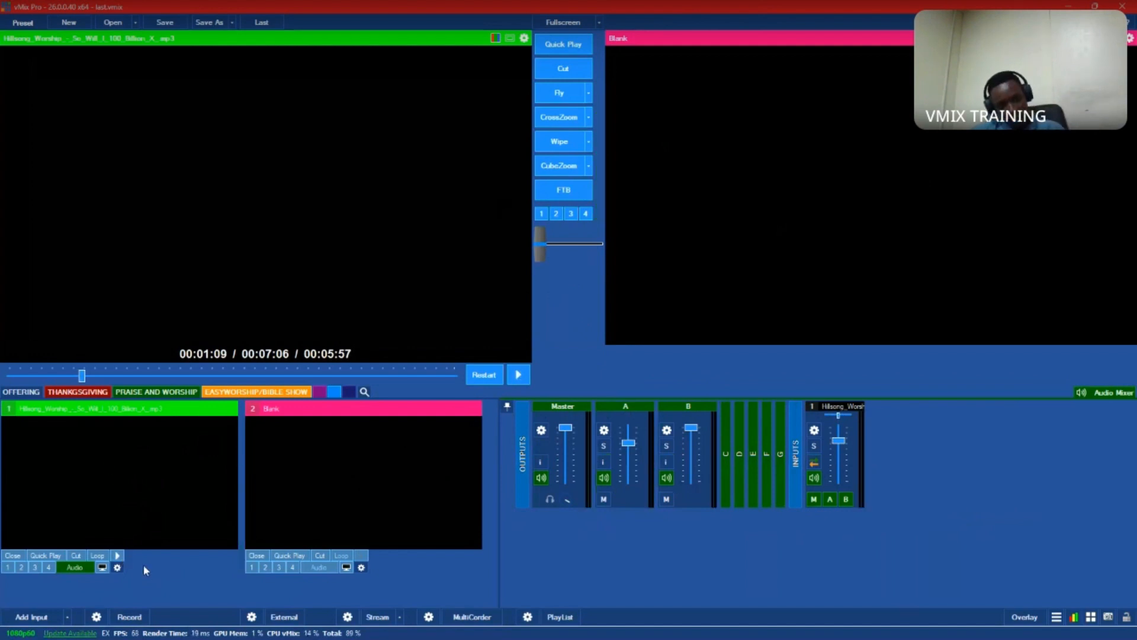
left_click(118, 555)
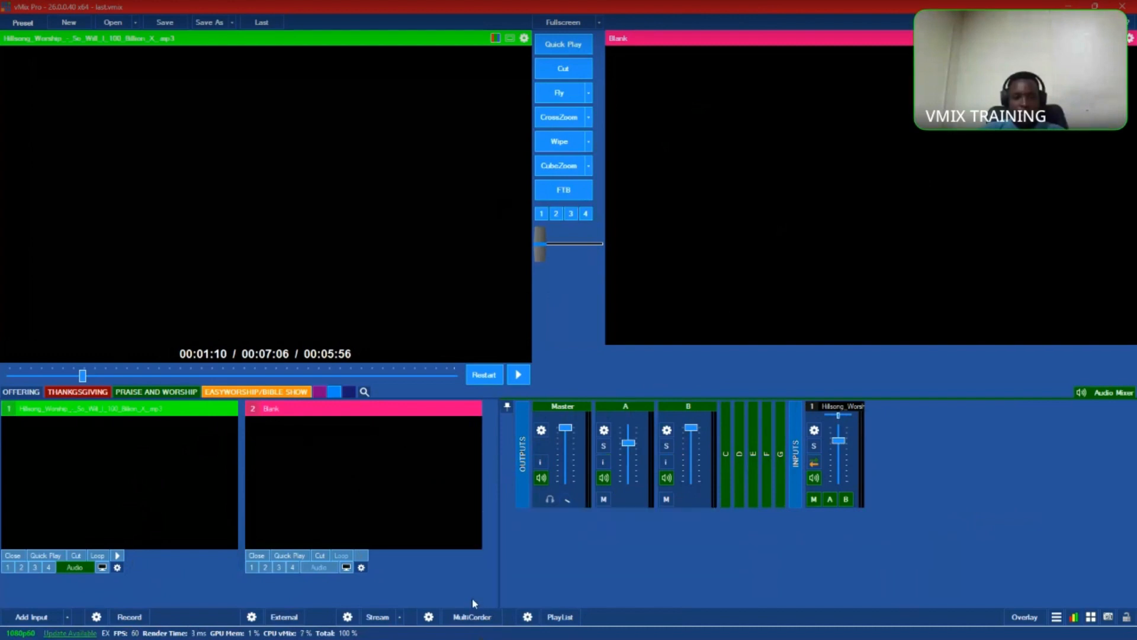
left_click(1122, 397)
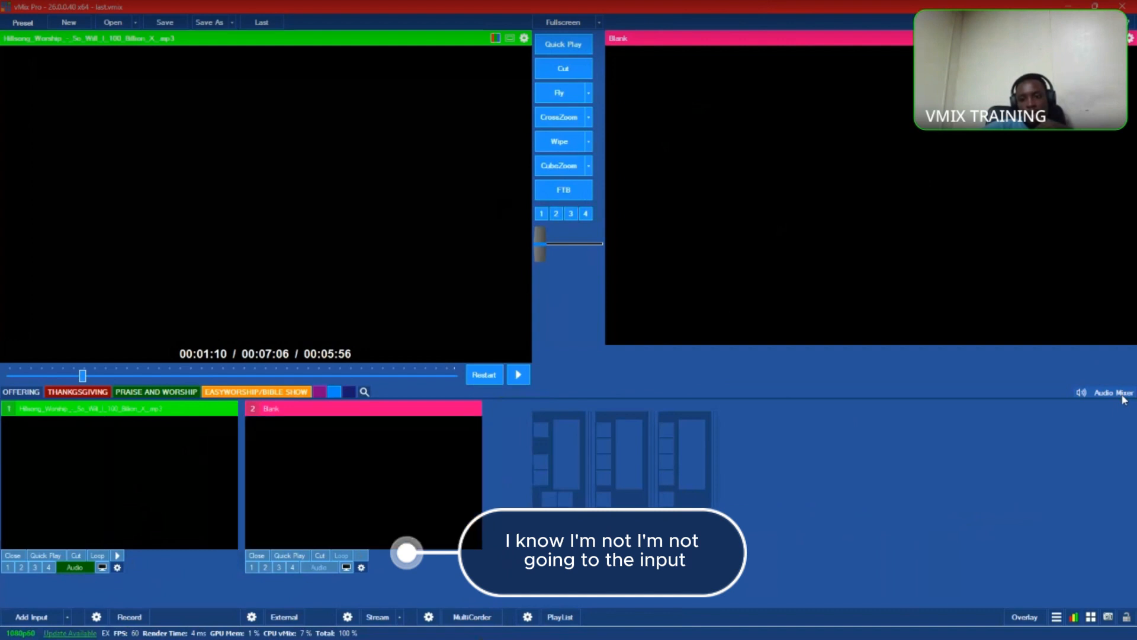
left_click(1123, 396)
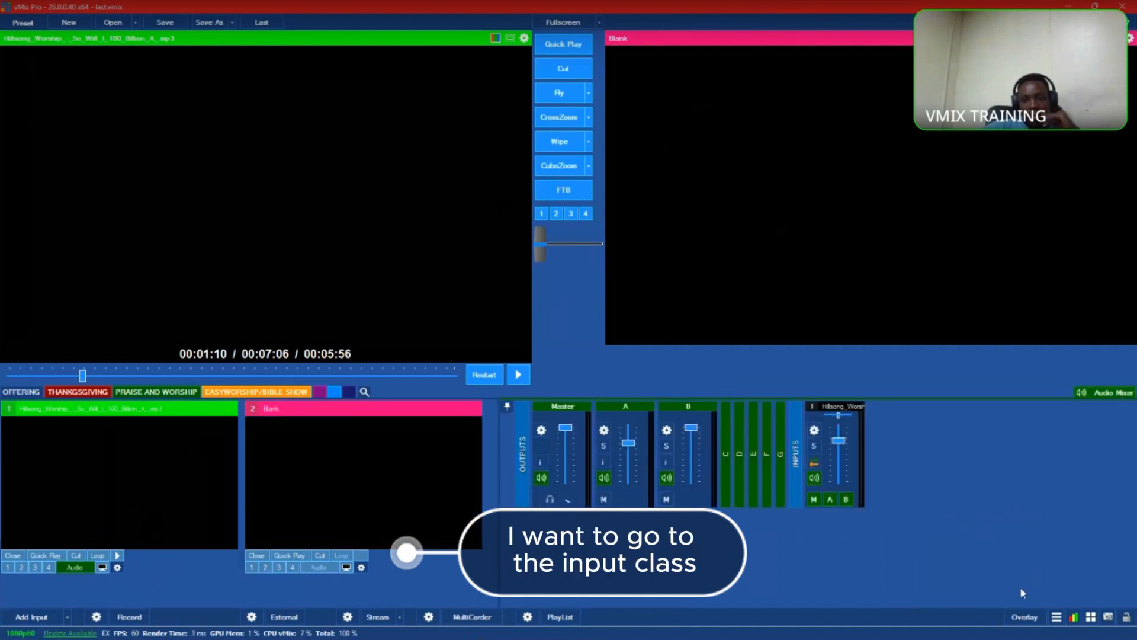
left_click(1057, 617)
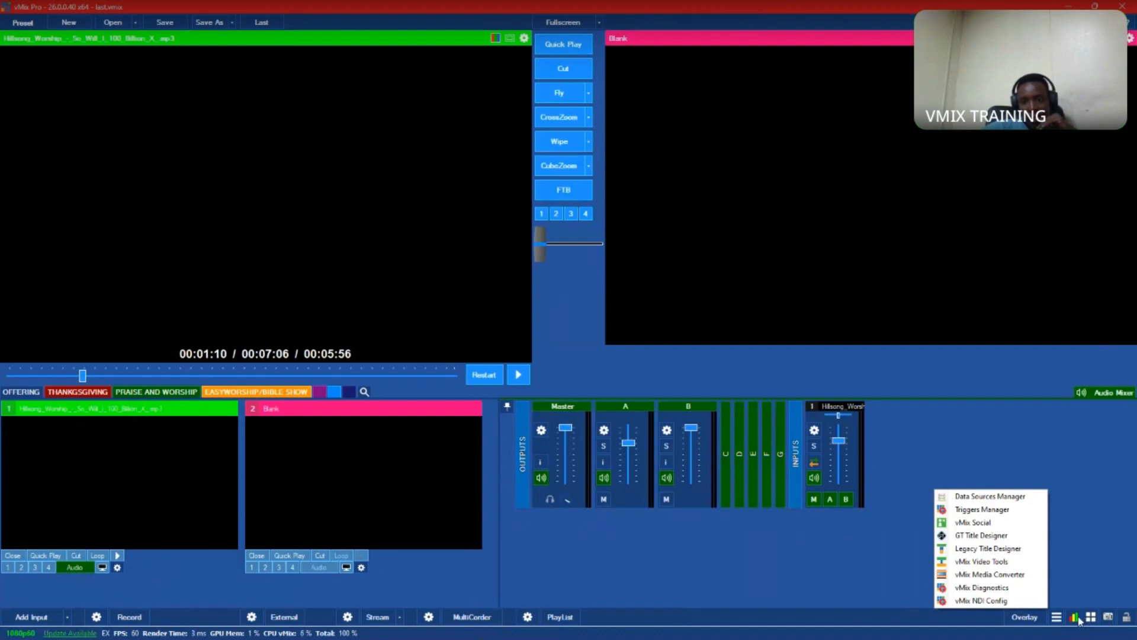
Step: Examine the Overlay Settings, including the available overlay and stinger numbers, and close them unchanged
left_click(1034, 619)
left_click(1034, 619)
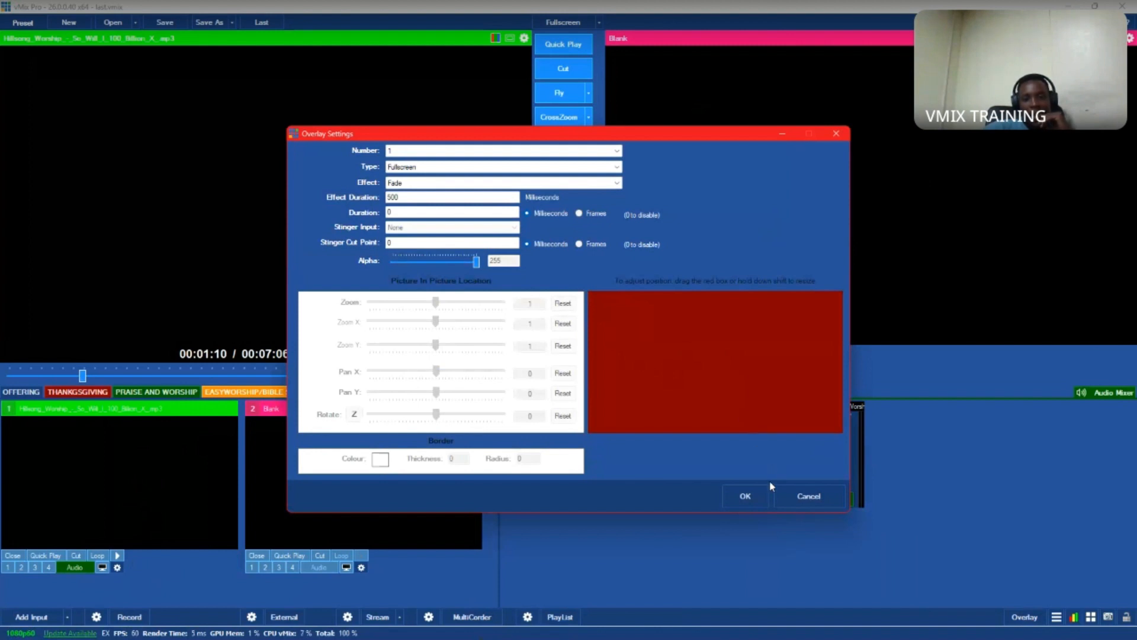
left_click(757, 498)
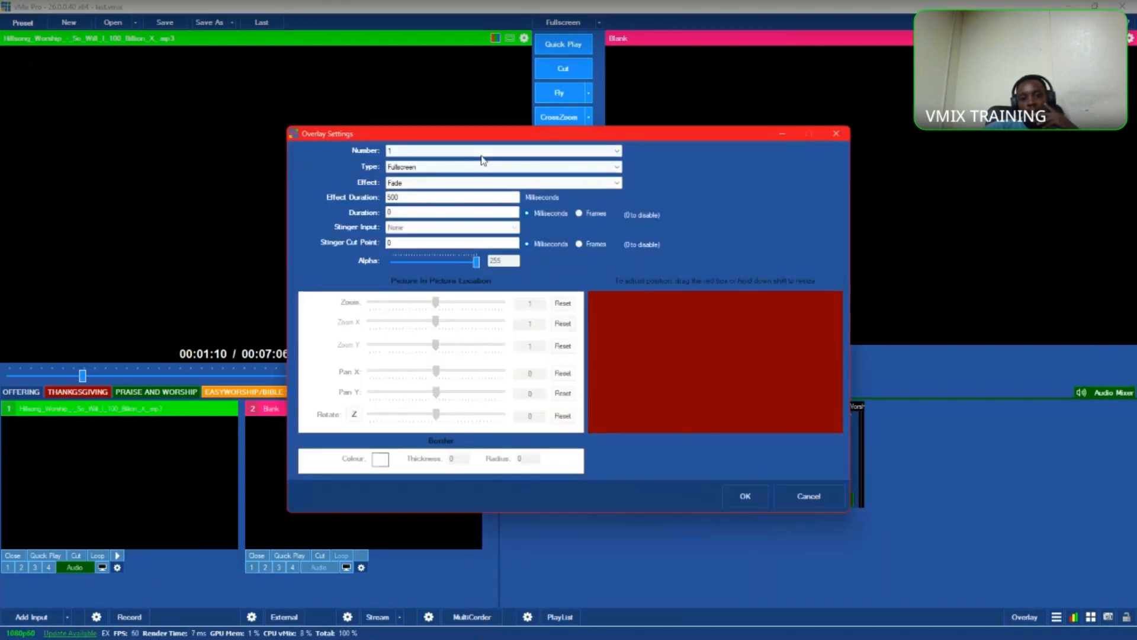
left_click(482, 153)
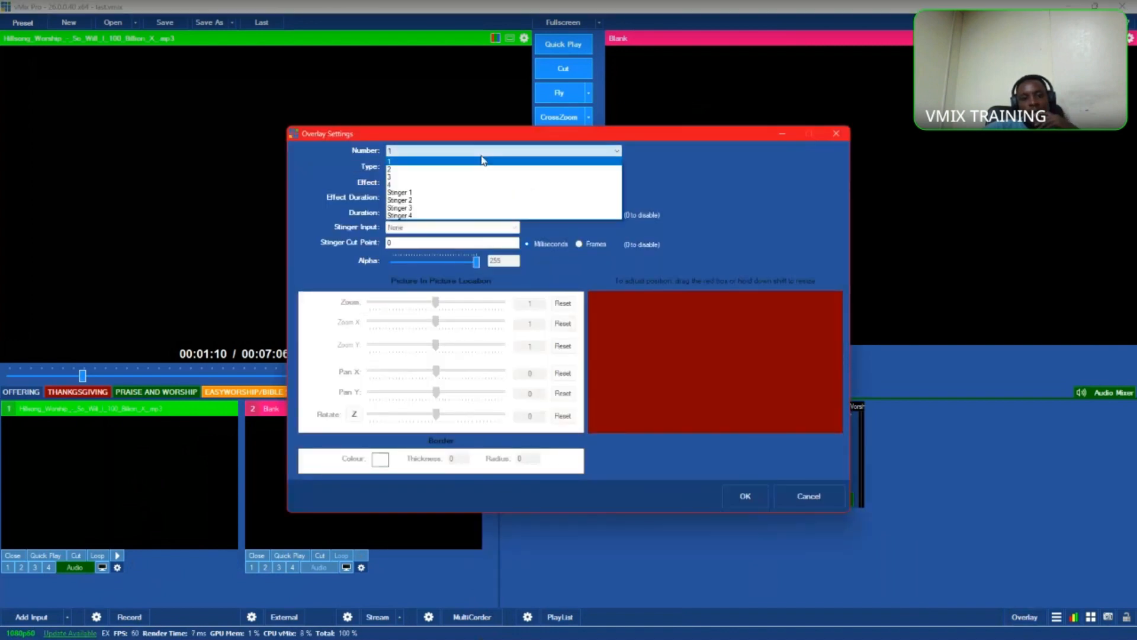
left_click(557, 158)
left_click_drag(569, 134, 563, 318)
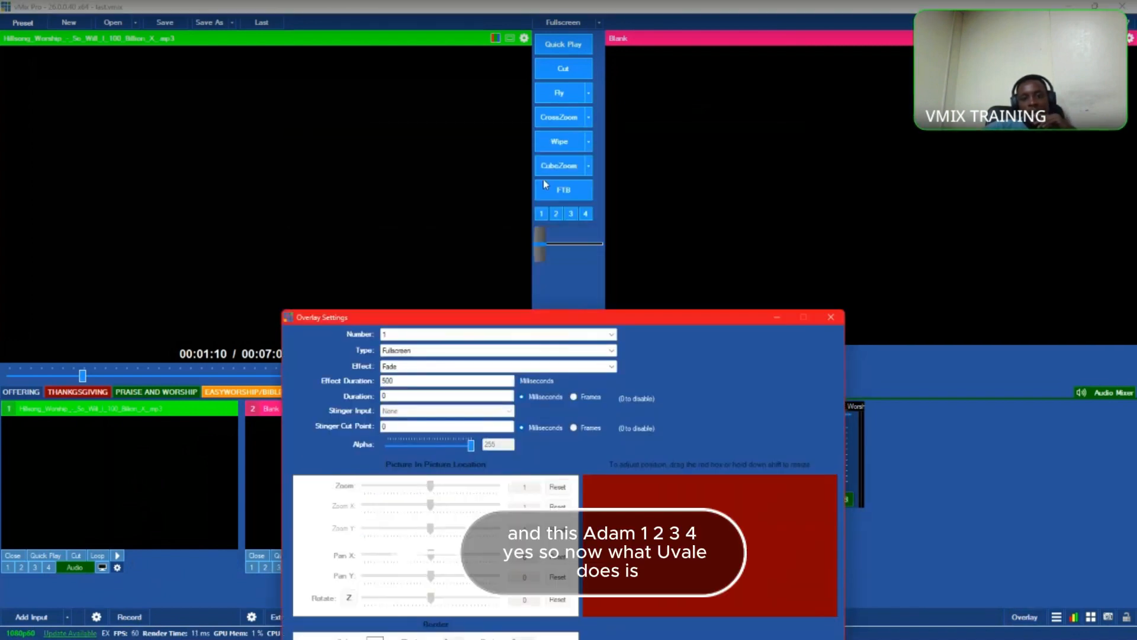
left_click(540, 337)
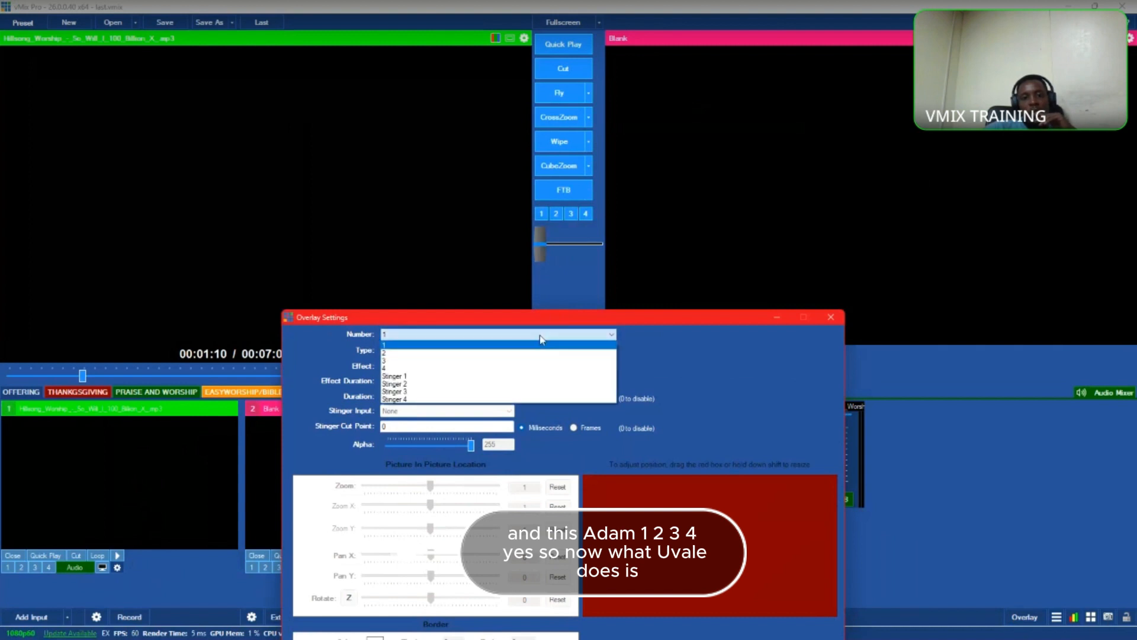
left_click(540, 336)
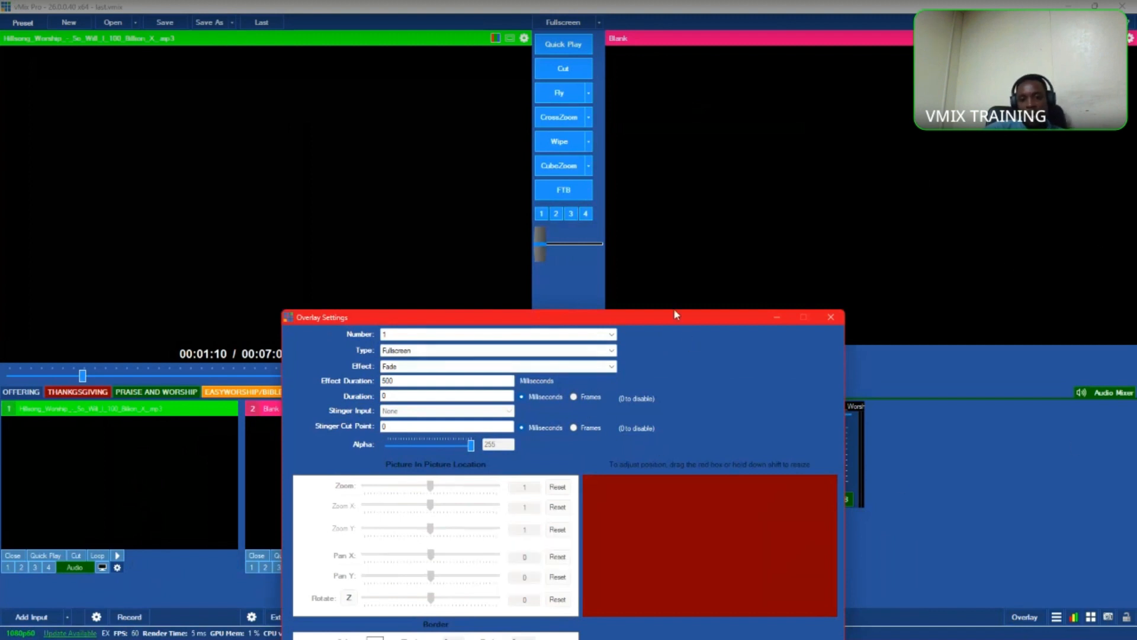
left_click_drag(672, 320, 661, 255)
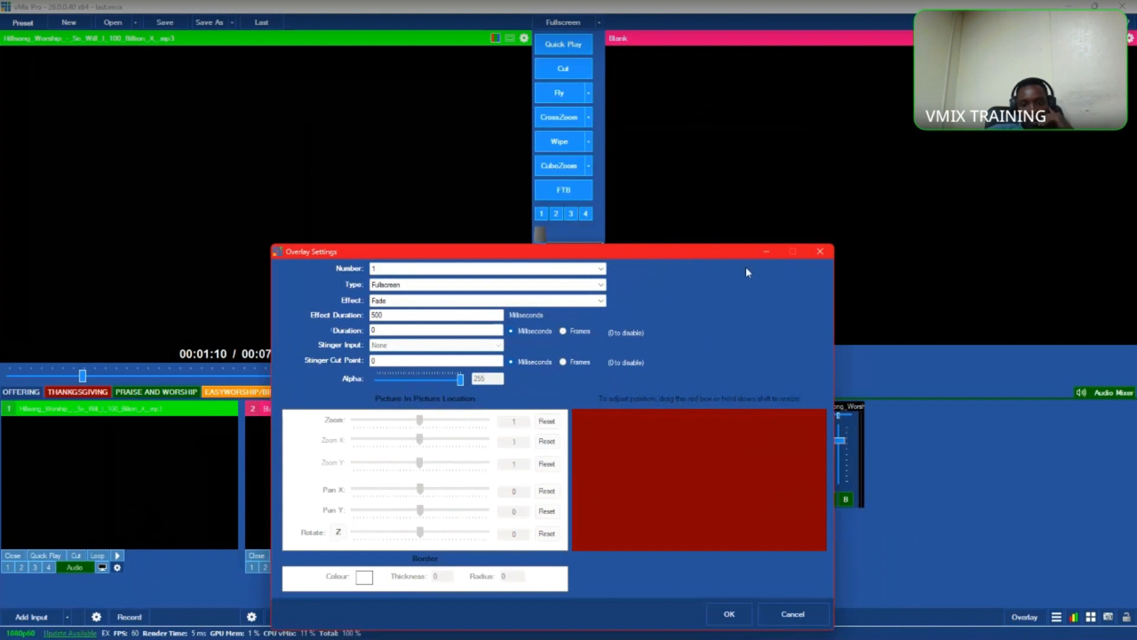
left_click(819, 252)
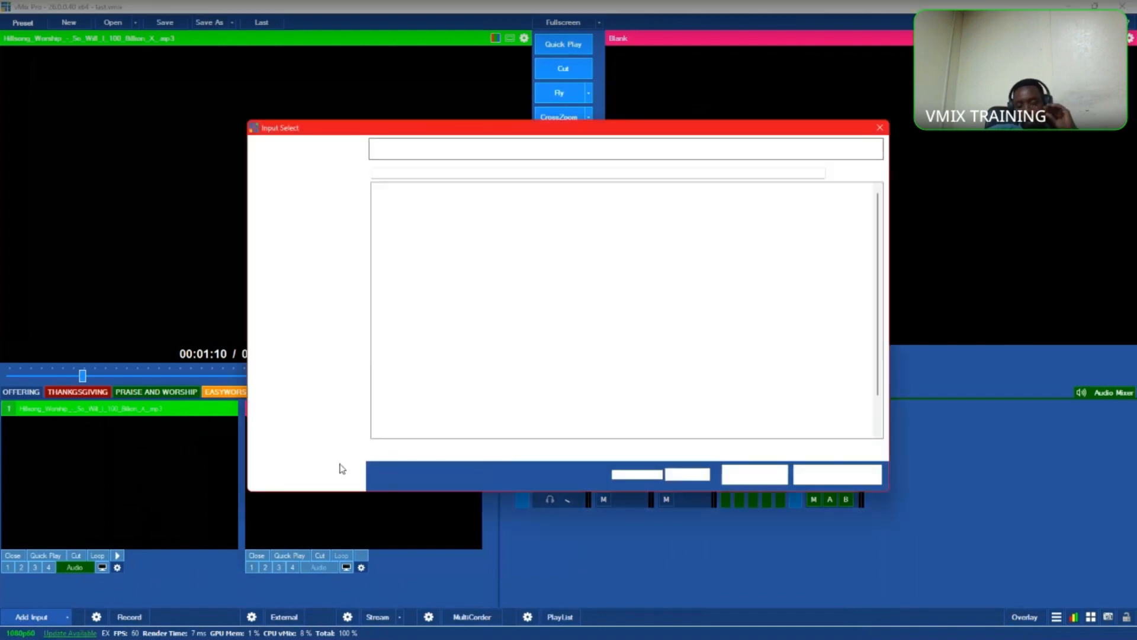
Step: Add the GT title "Title 0- The Classic Green" as input 2, keeping its default headline and description text
left_click(322, 409)
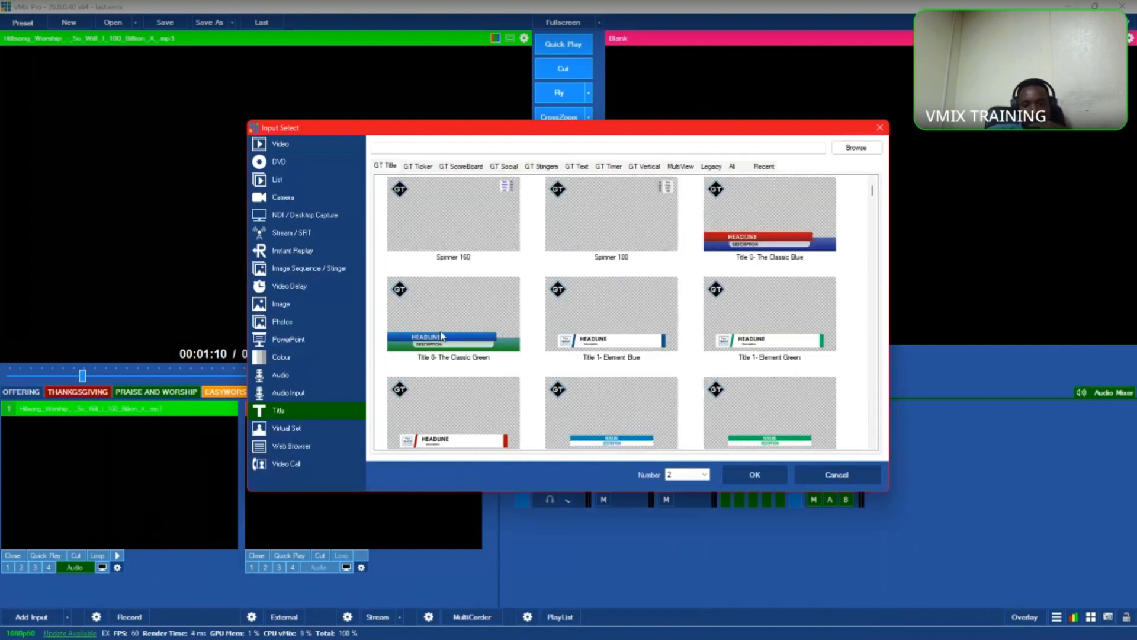
left_click(441, 335)
left_click(755, 476)
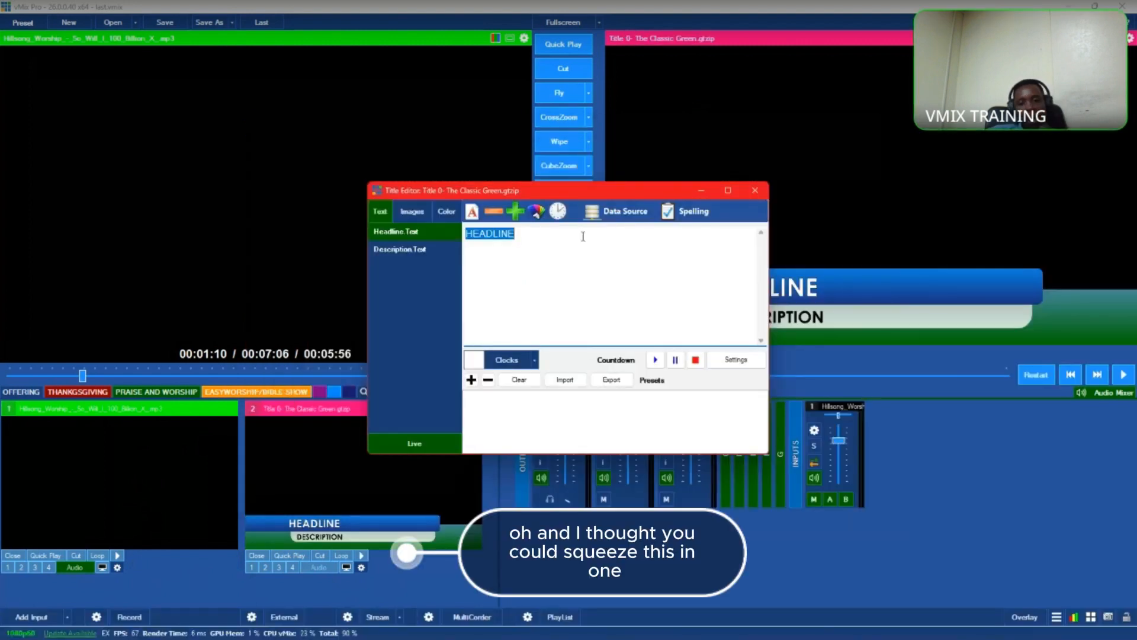
left_click(583, 236)
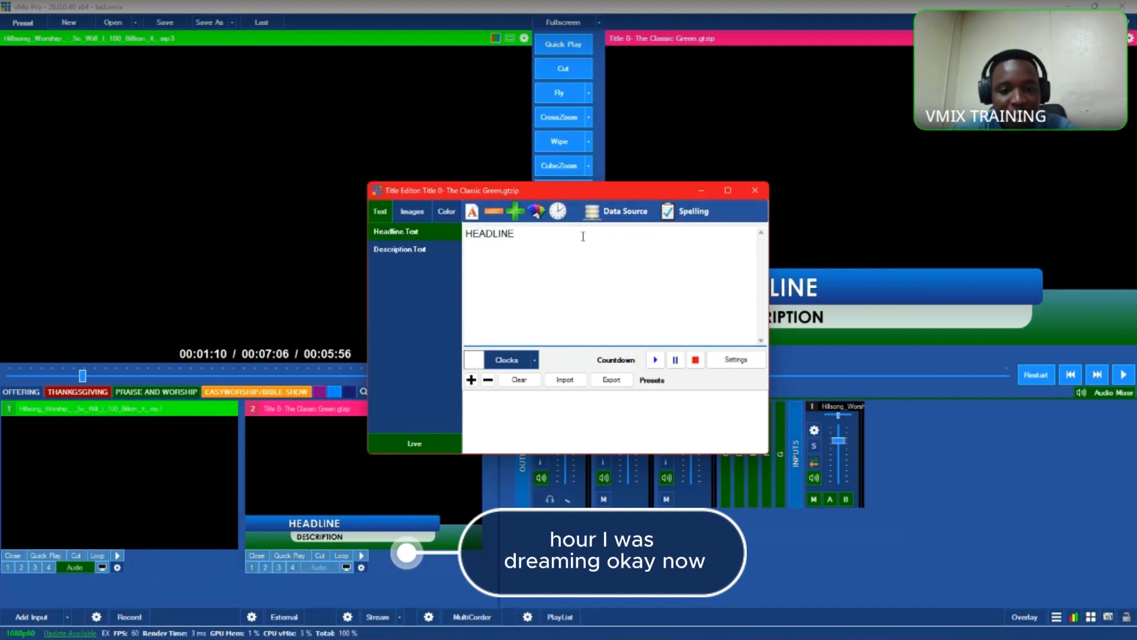
left_click(434, 248)
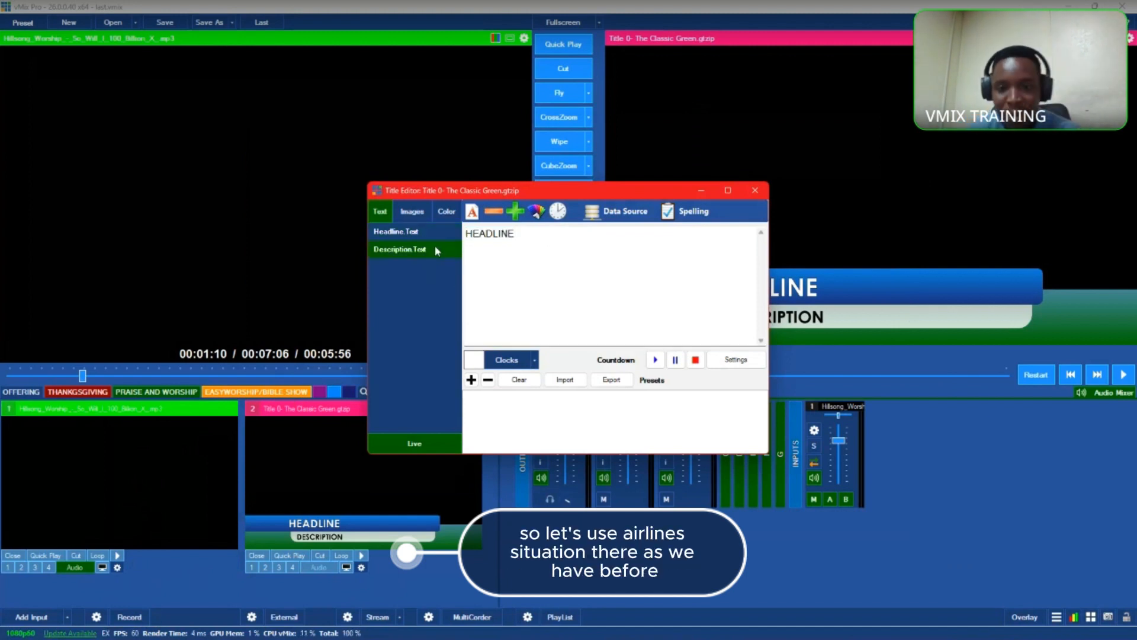
left_click(753, 190)
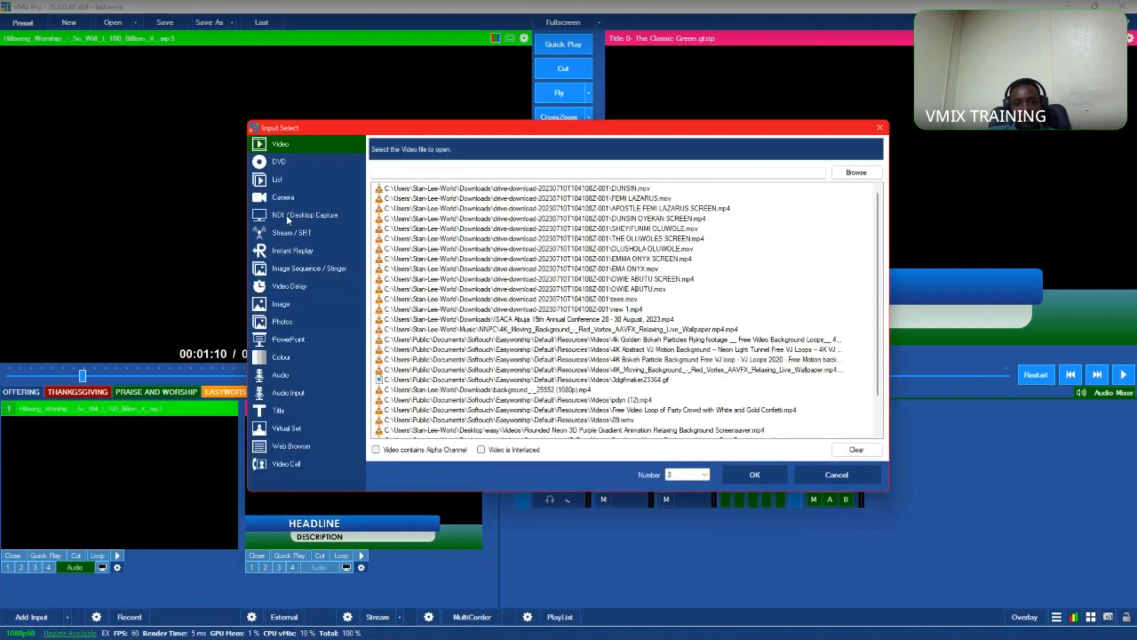
Step: Try to add download.jpg from the SEED CONFERENCE folder as an image, and add DUN.jpg from Downloads as input 3 instead
left_click(274, 324)
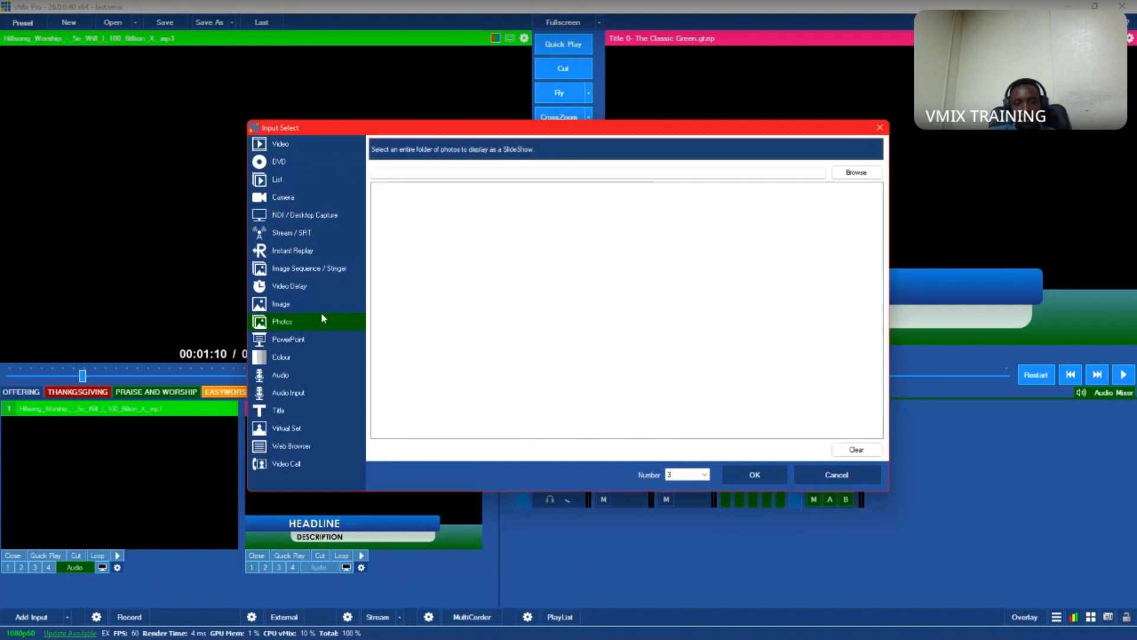
left_click(316, 305)
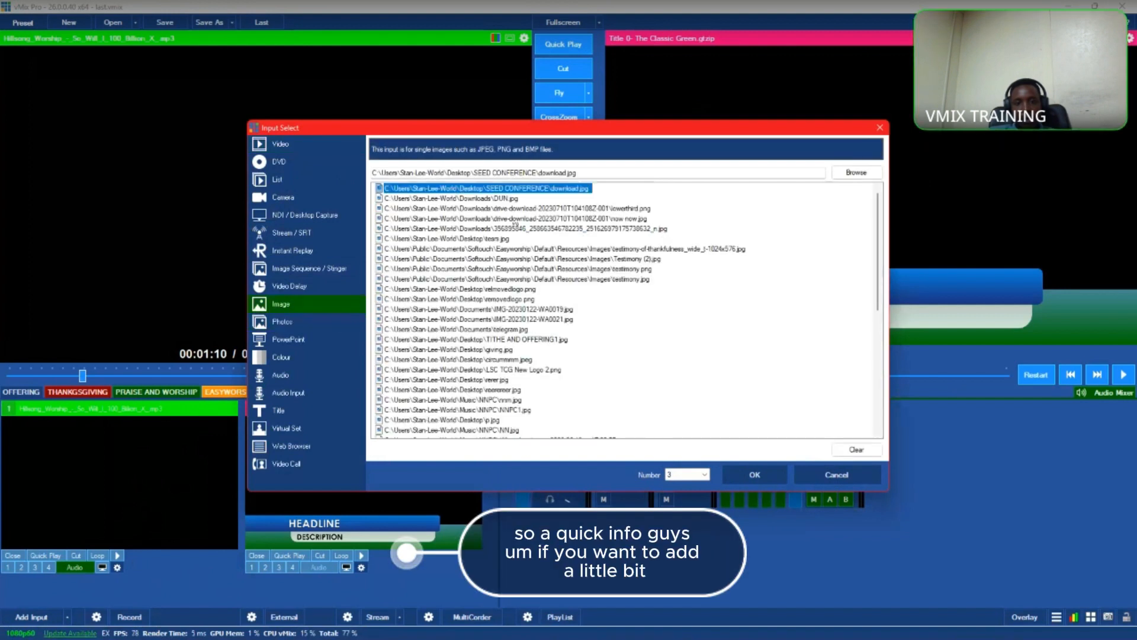
left_click(755, 475)
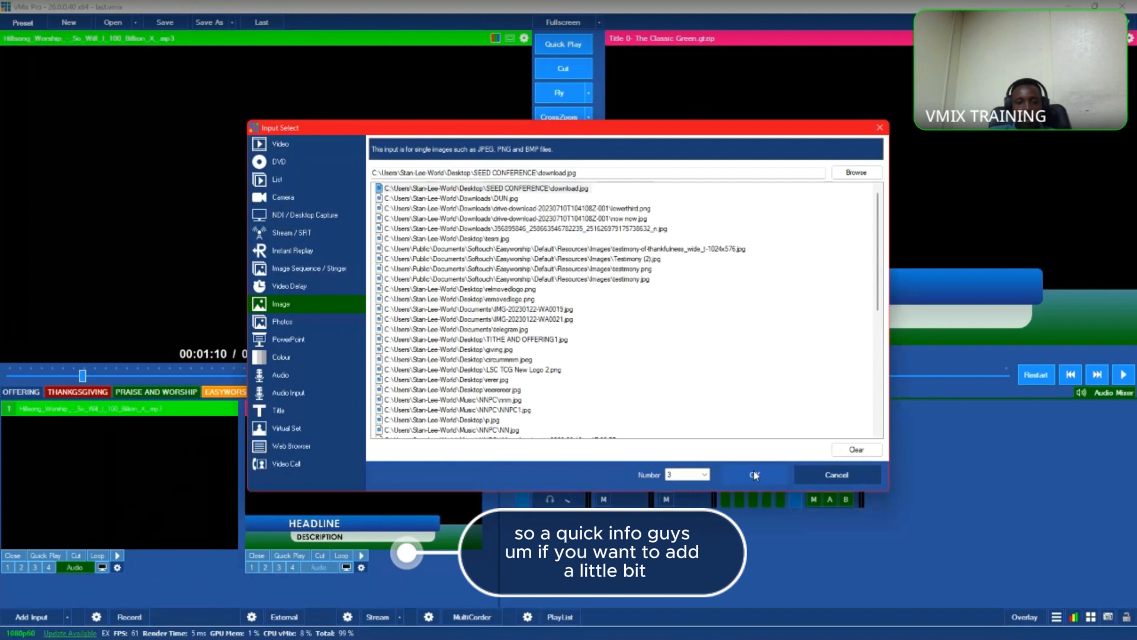
left_click(755, 475)
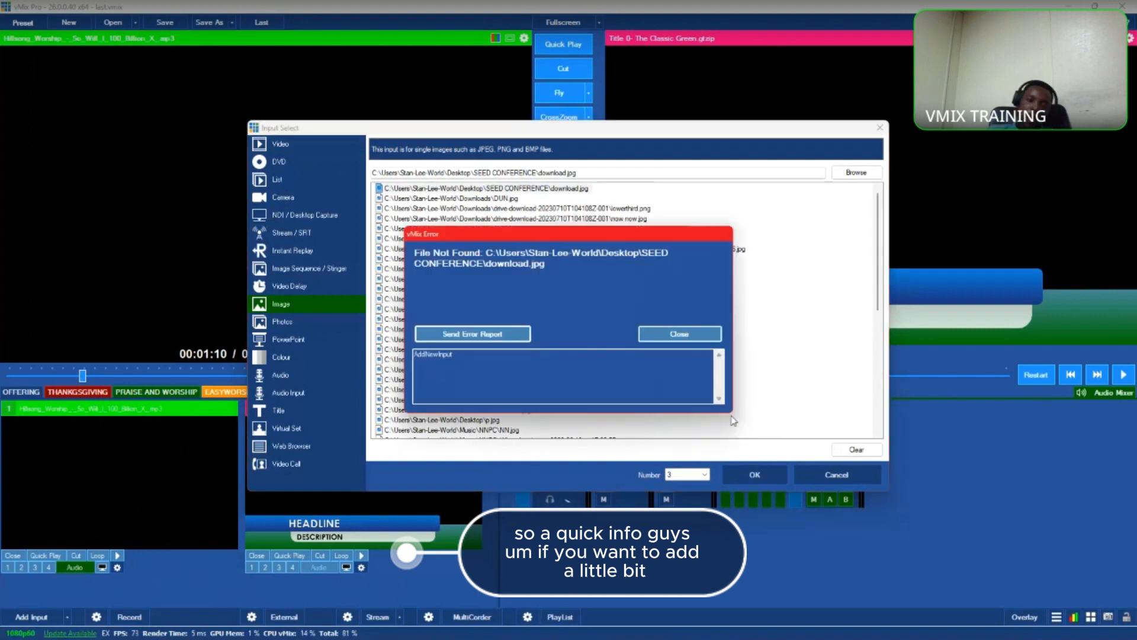
left_click(669, 332)
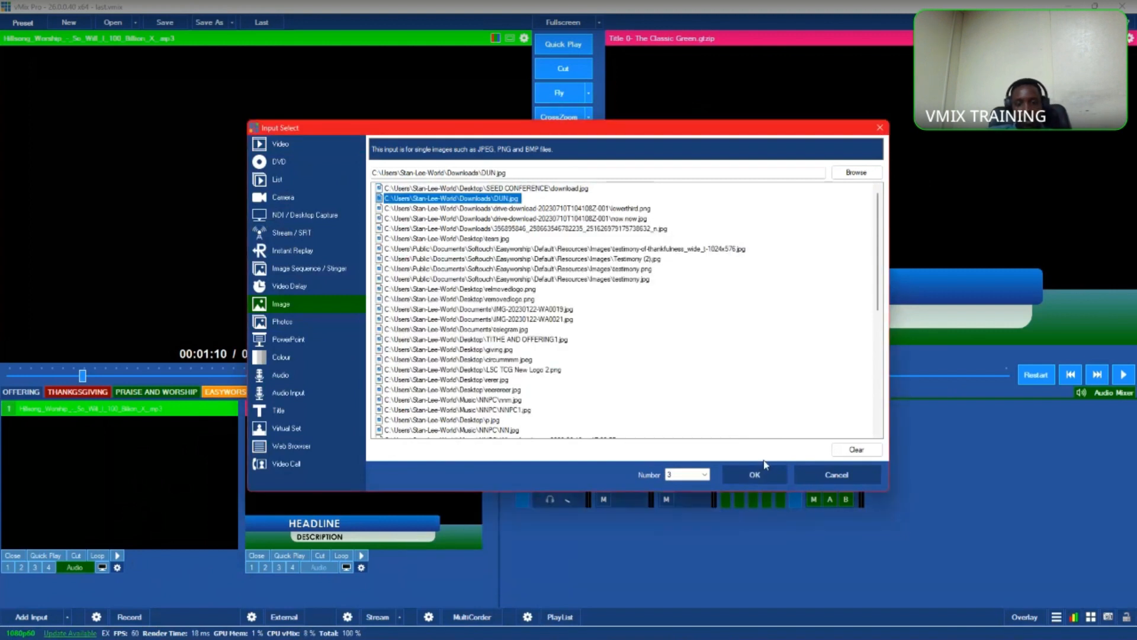
left_click(756, 474)
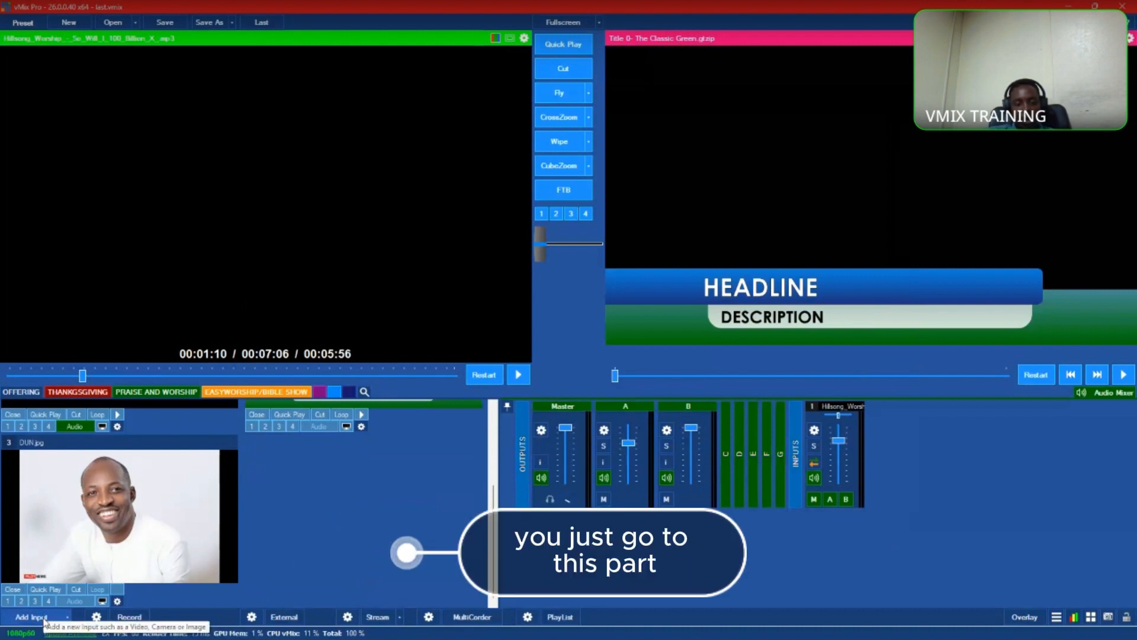
Step: Add a black Colour input as input 4 and check it in the input list
left_click(68, 618)
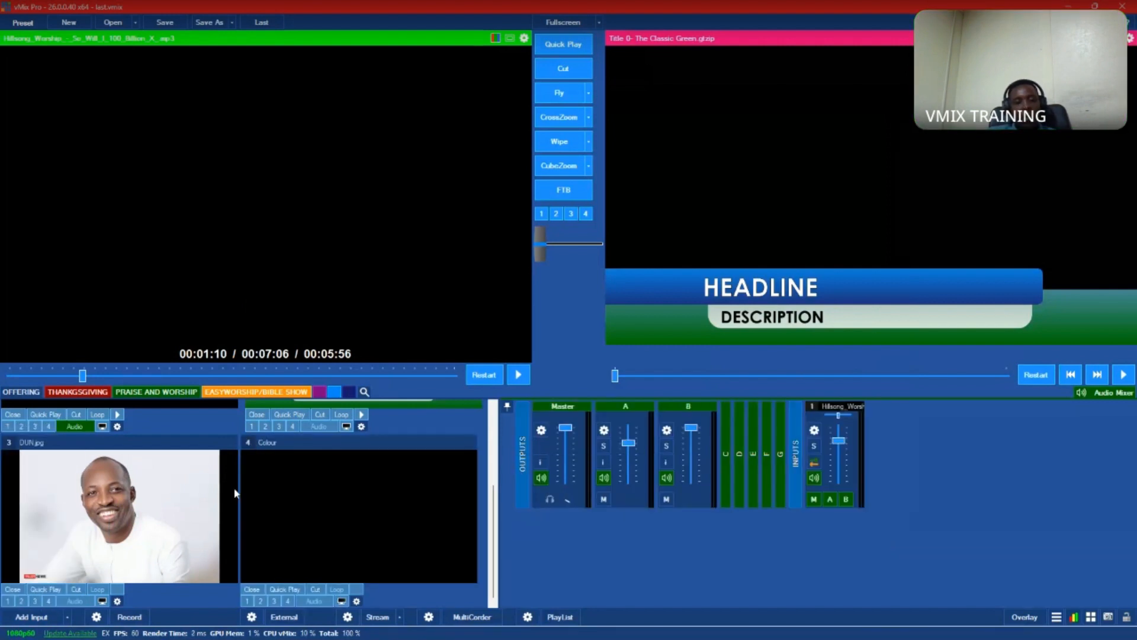
scroll(455, 500, "up", 2)
scroll(456, 499, "down", 2)
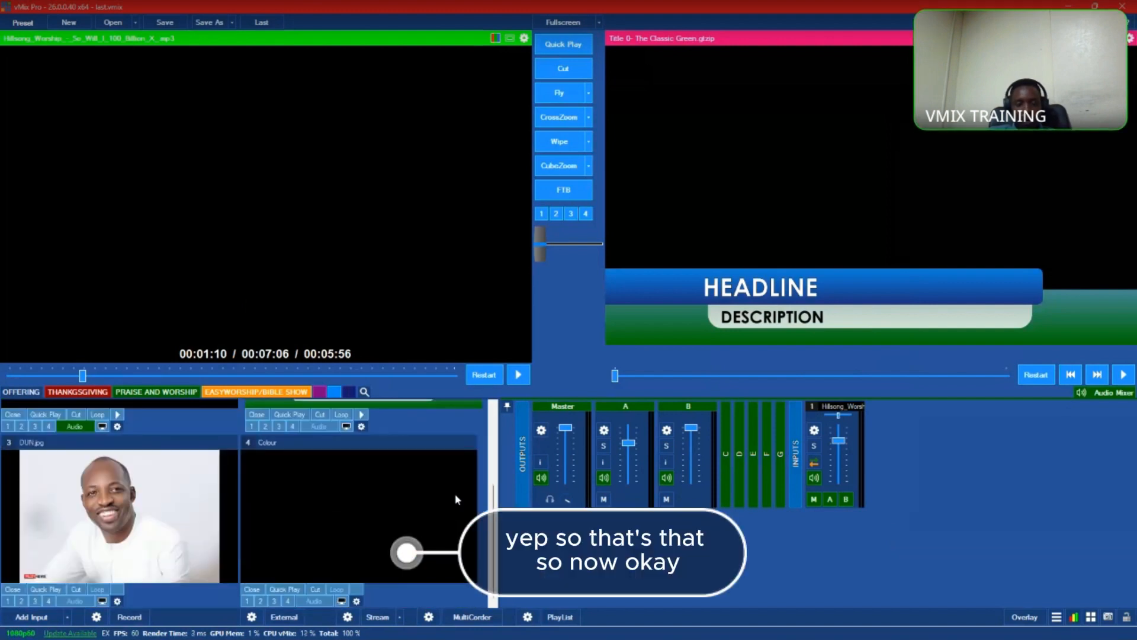
Step: Take the DUN.jpg image live with the Wipe transition and play the song in input 1
scroll(456, 499, "up", 1)
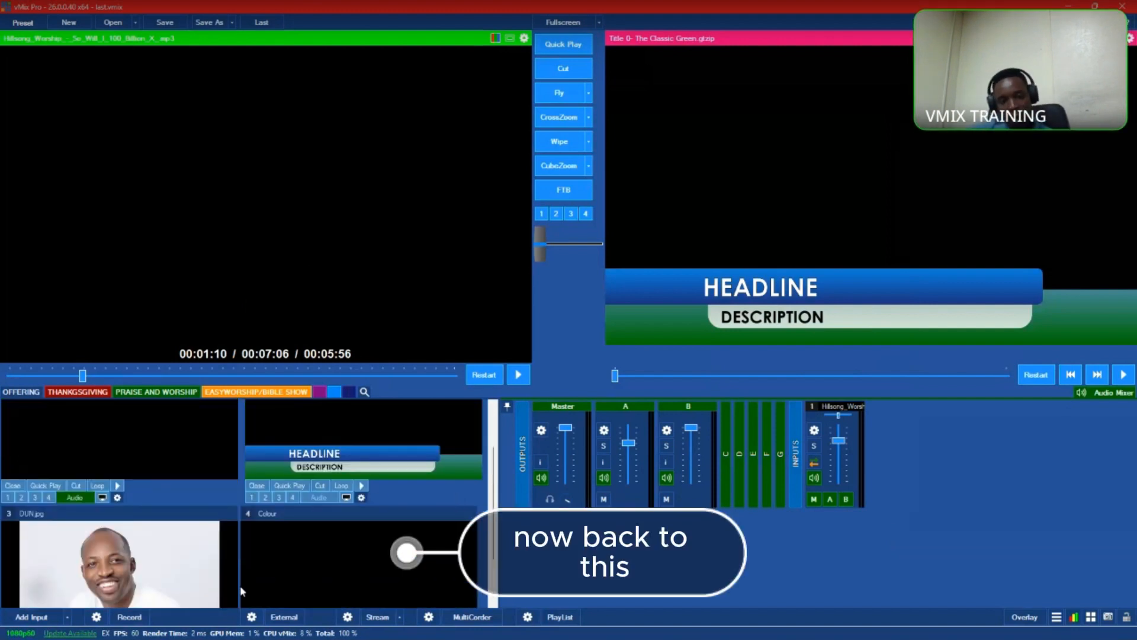
left_click(150, 577)
left_click(578, 144)
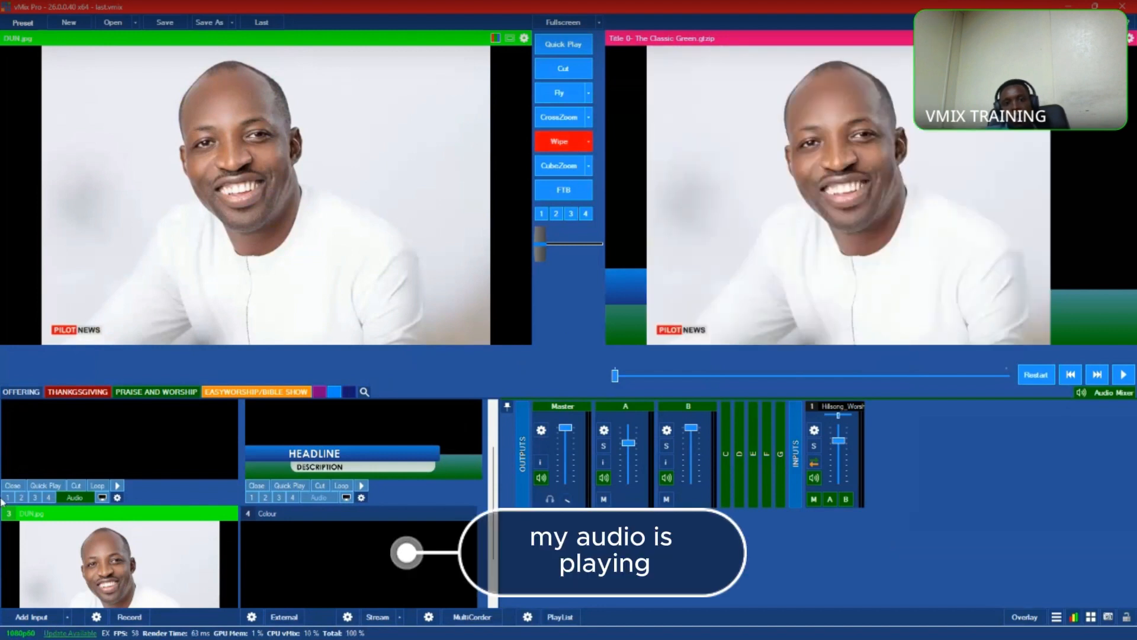
scroll(80, 571, "up", 1)
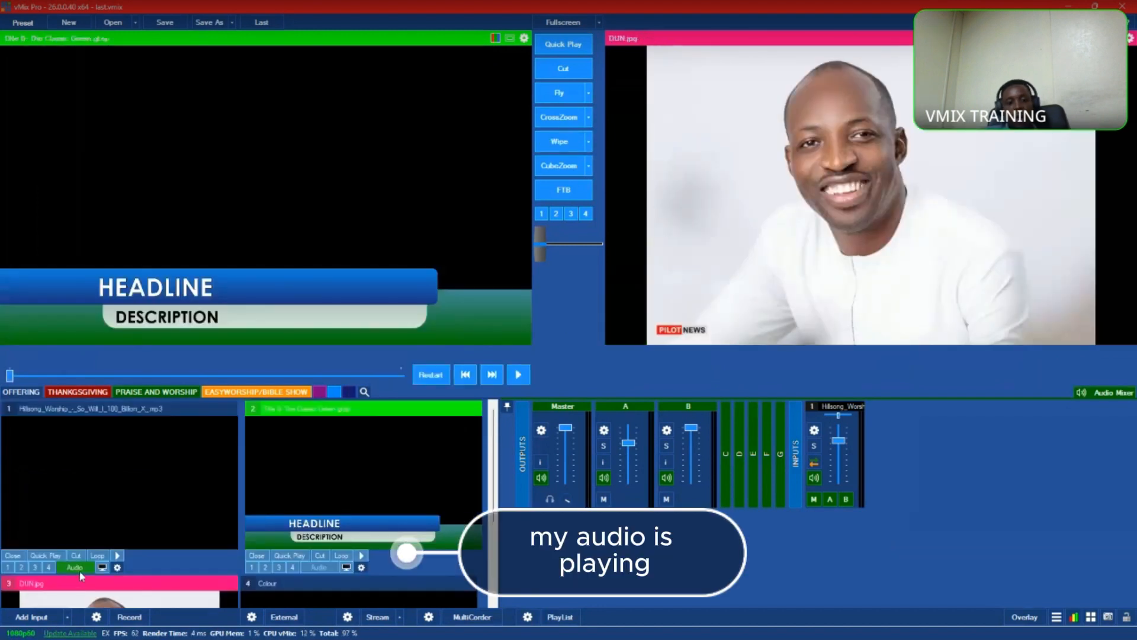
left_click(117, 555)
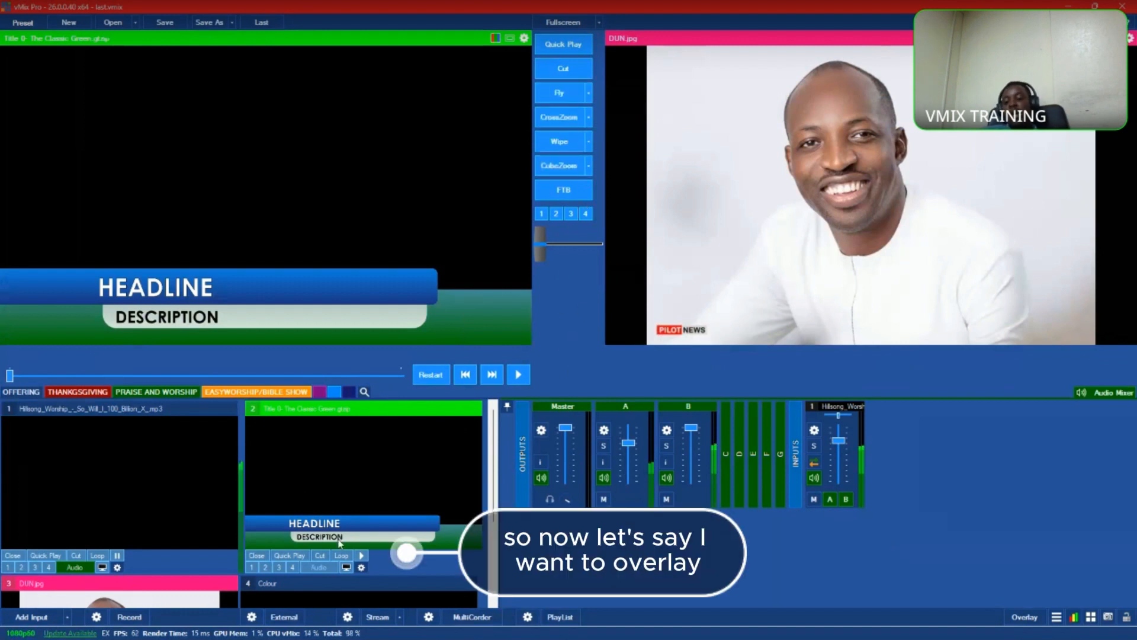
Step: Show and remove the Classic Green title over the live image on overlay channels 1, 2, 3 and 4 in turn
left_click(253, 569)
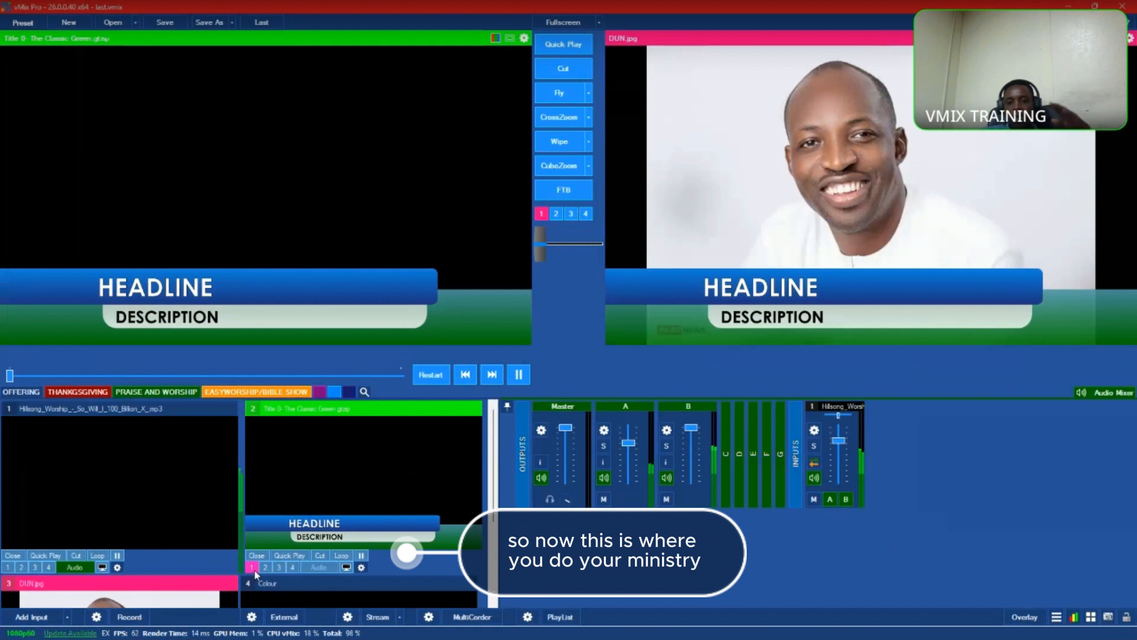
left_click(253, 569)
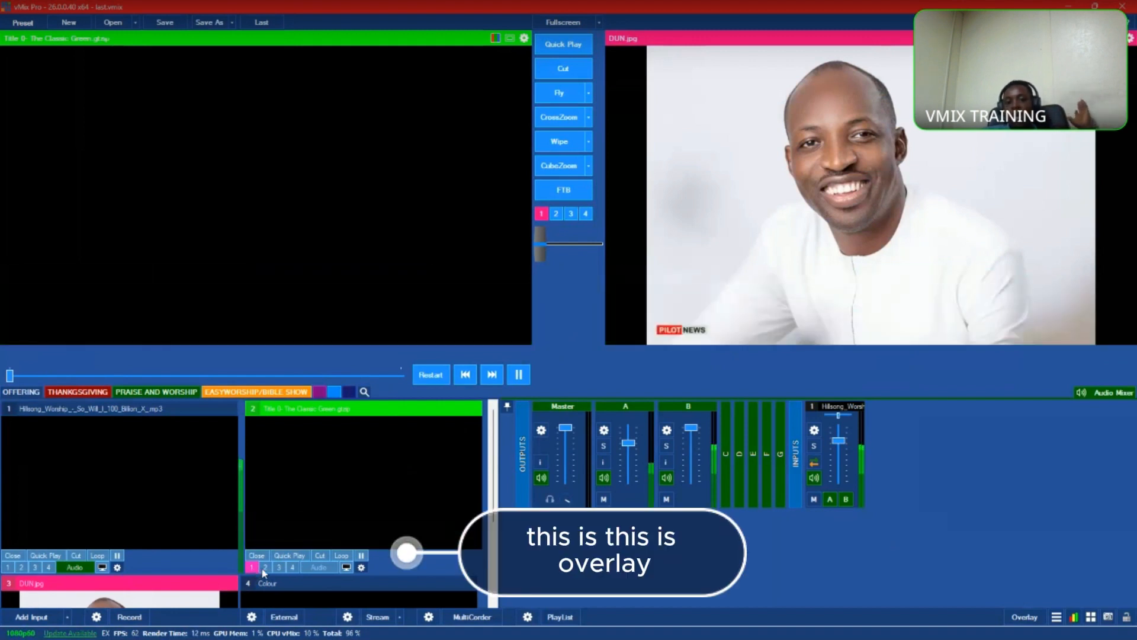
left_click(264, 568)
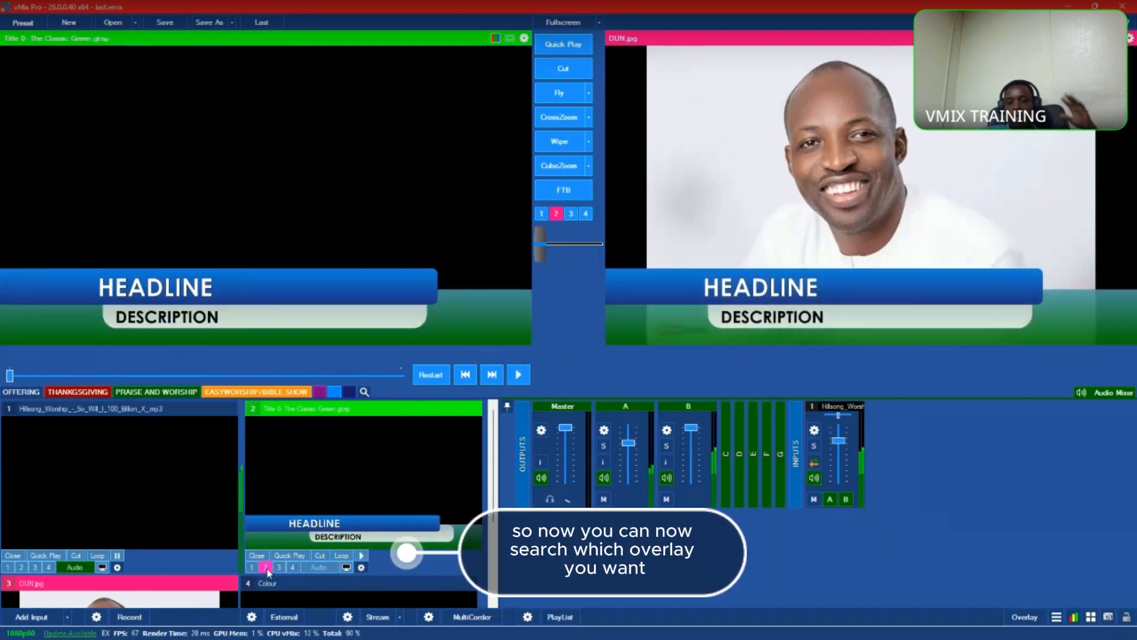
left_click(266, 568)
left_click(278, 567)
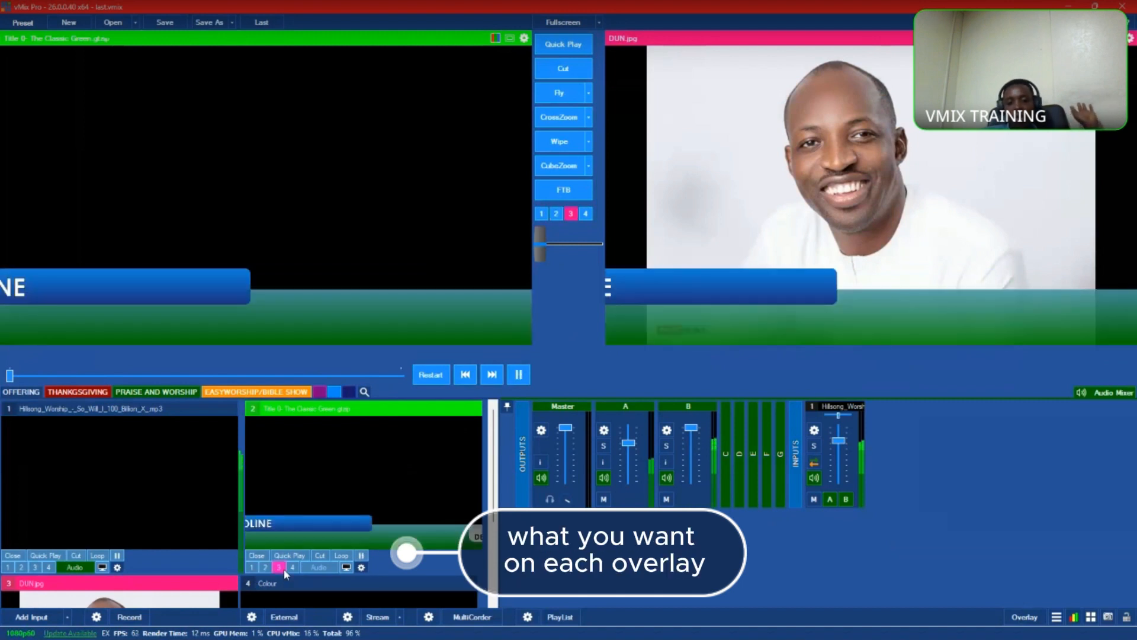
left_click(282, 568)
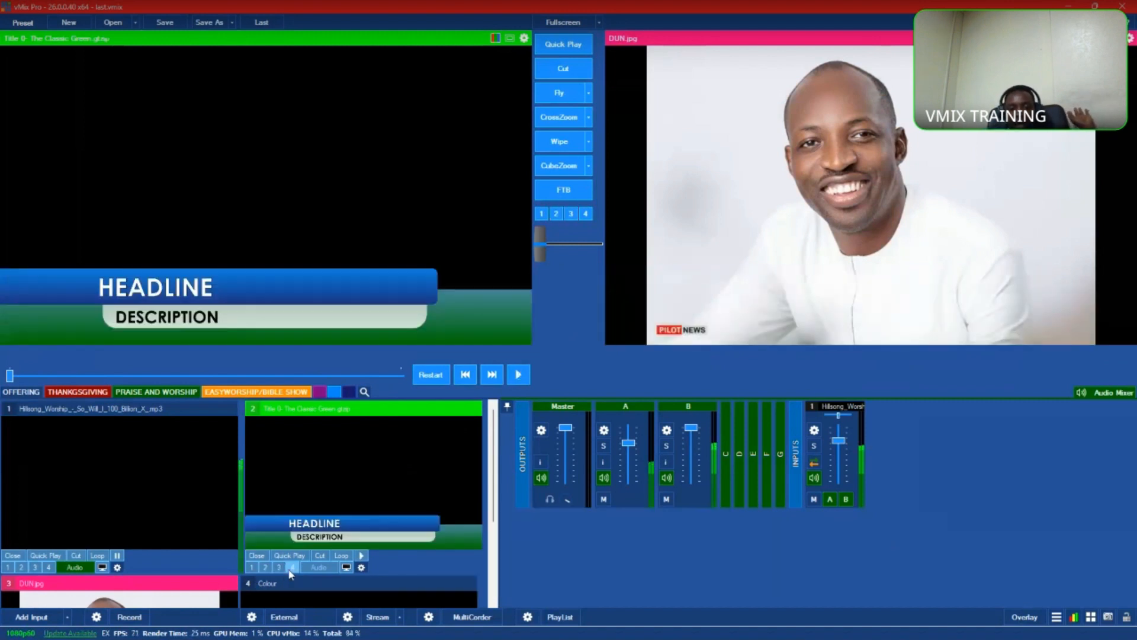
left_click(291, 568)
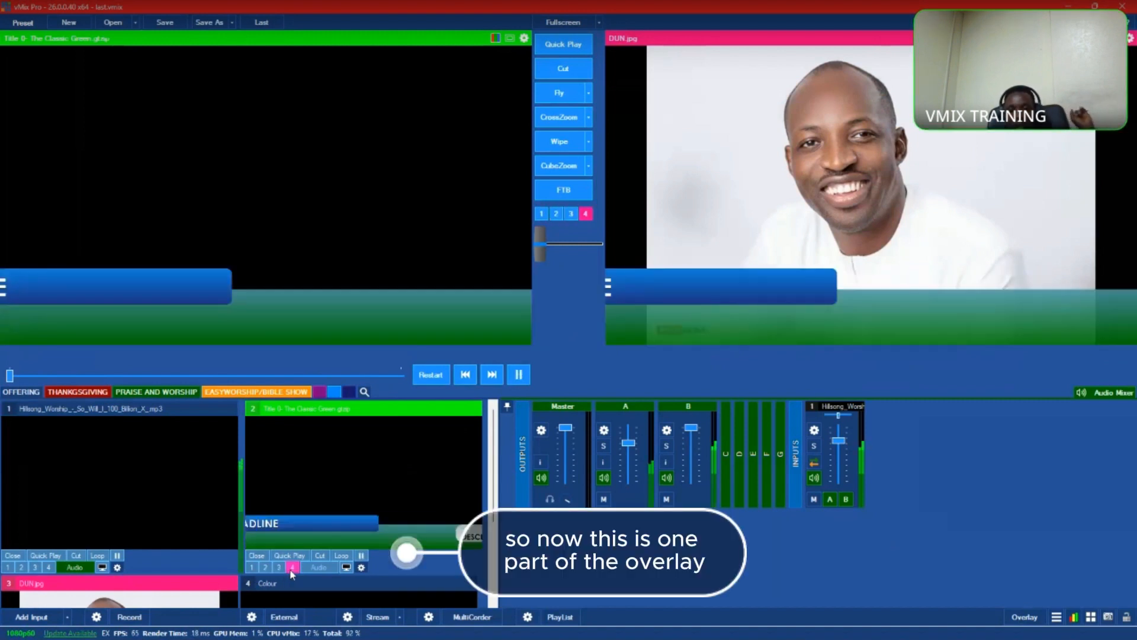
left_click(292, 567)
Step: Add the GT title "Spinner 160" as input 5
scroll(311, 527, "down", 2)
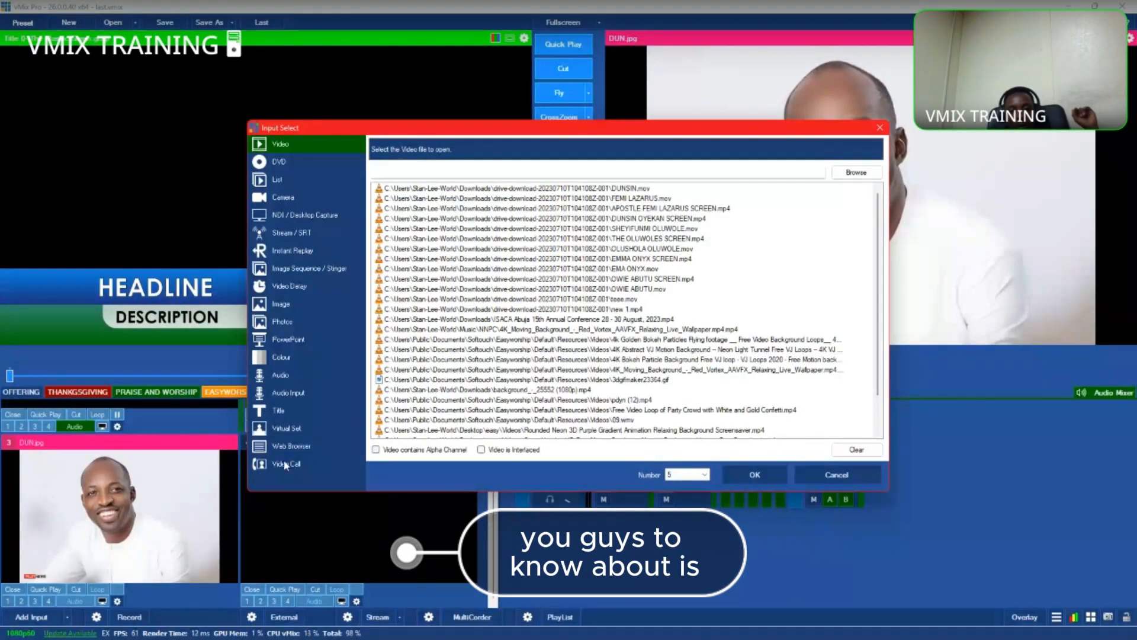
left_click(279, 411)
left_click(465, 215)
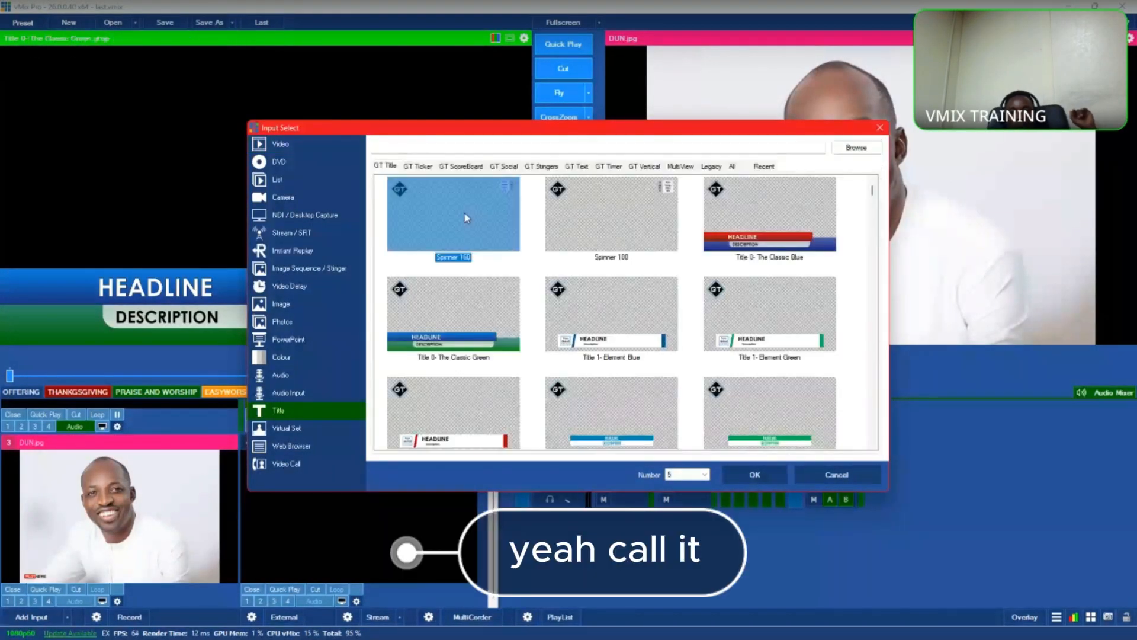
left_click(740, 476)
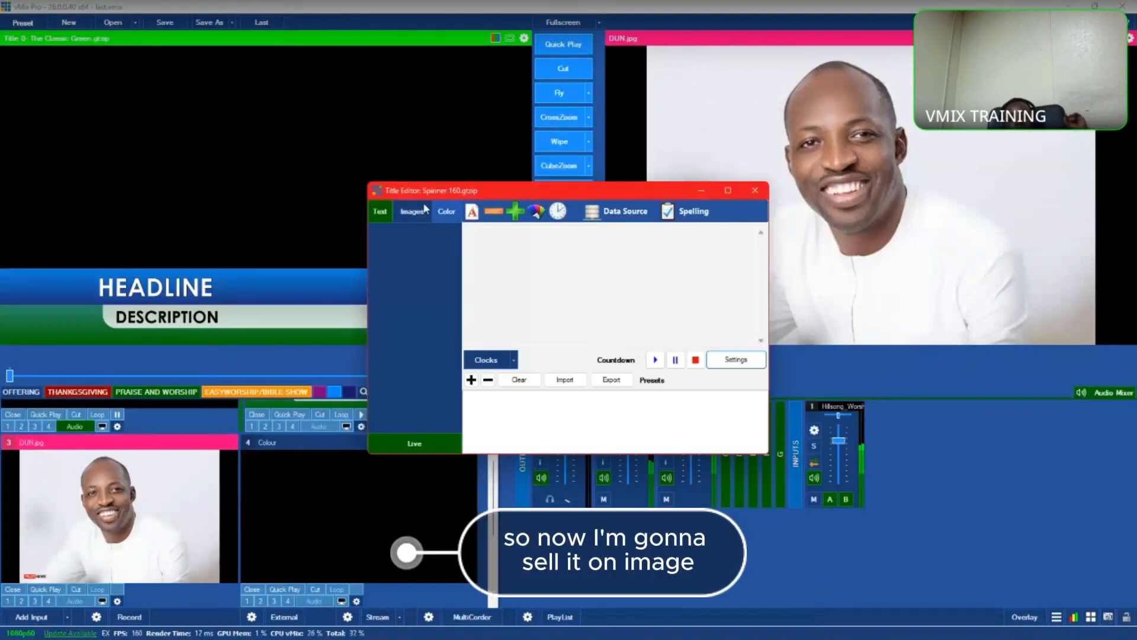
Step: Load WATERMAR.png from Downloads as the image source of the Spinner 160 title and close its editor
left_click(415, 209)
left_click(520, 356)
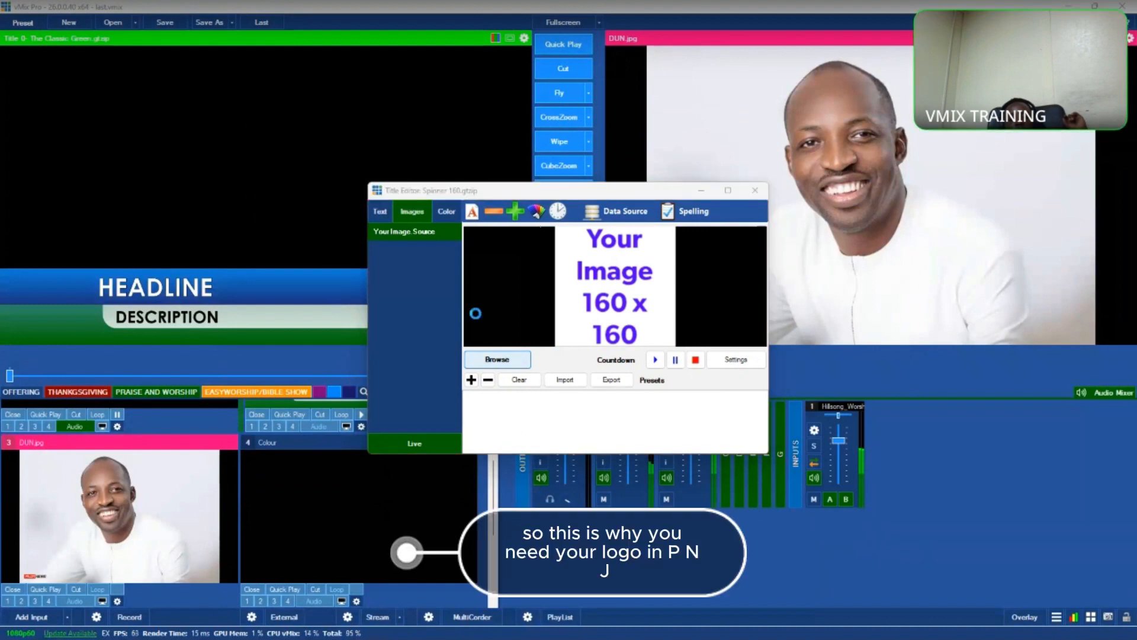
left_click(693, 403)
scroll(692, 405, "down", 4)
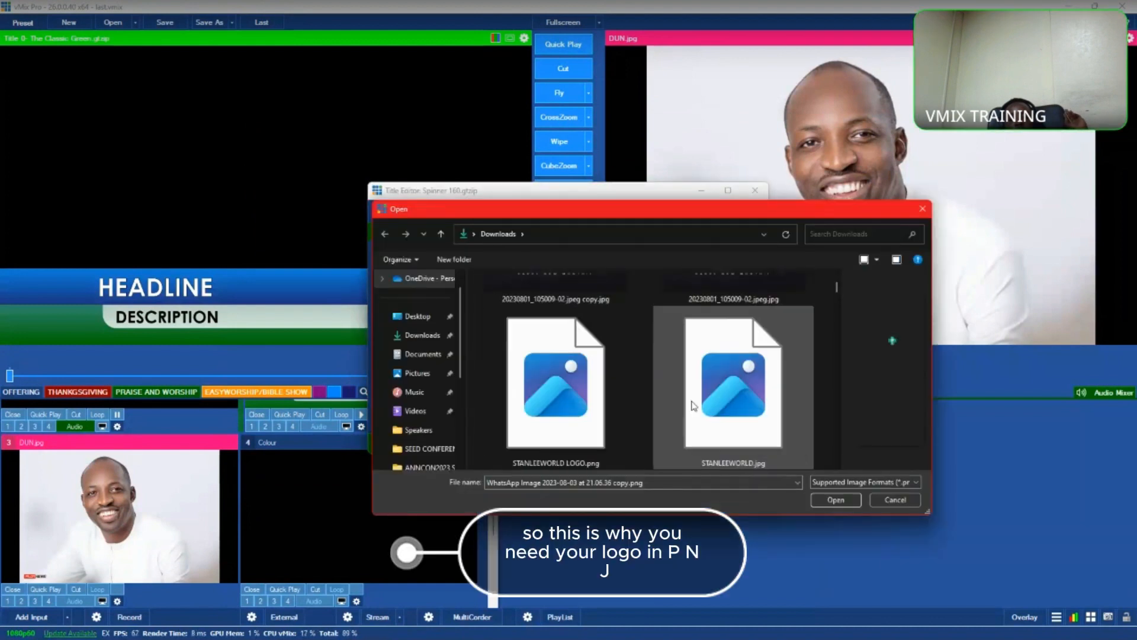
scroll(691, 400, "down", 3)
scroll(691, 400, "up", 2)
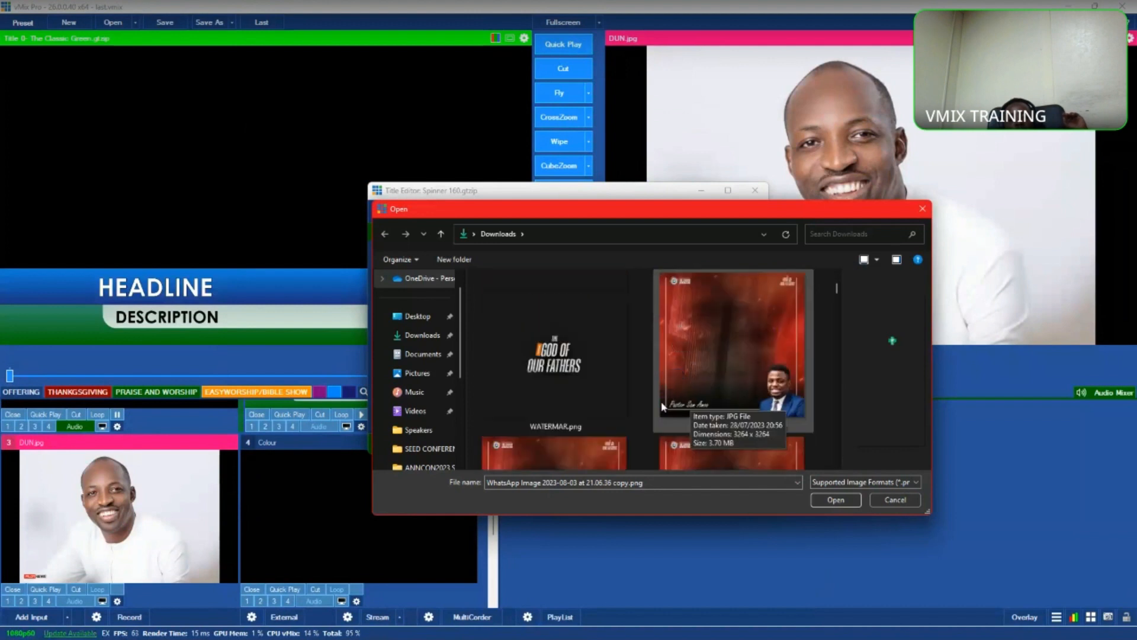
left_click(613, 403)
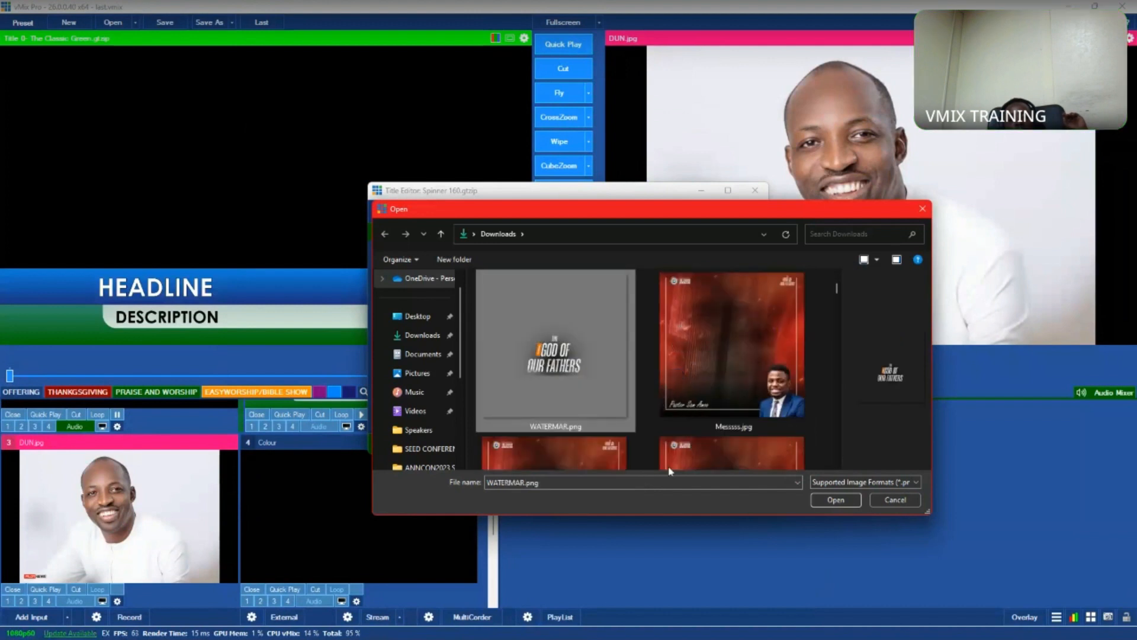
left_click(822, 504)
left_click(752, 191)
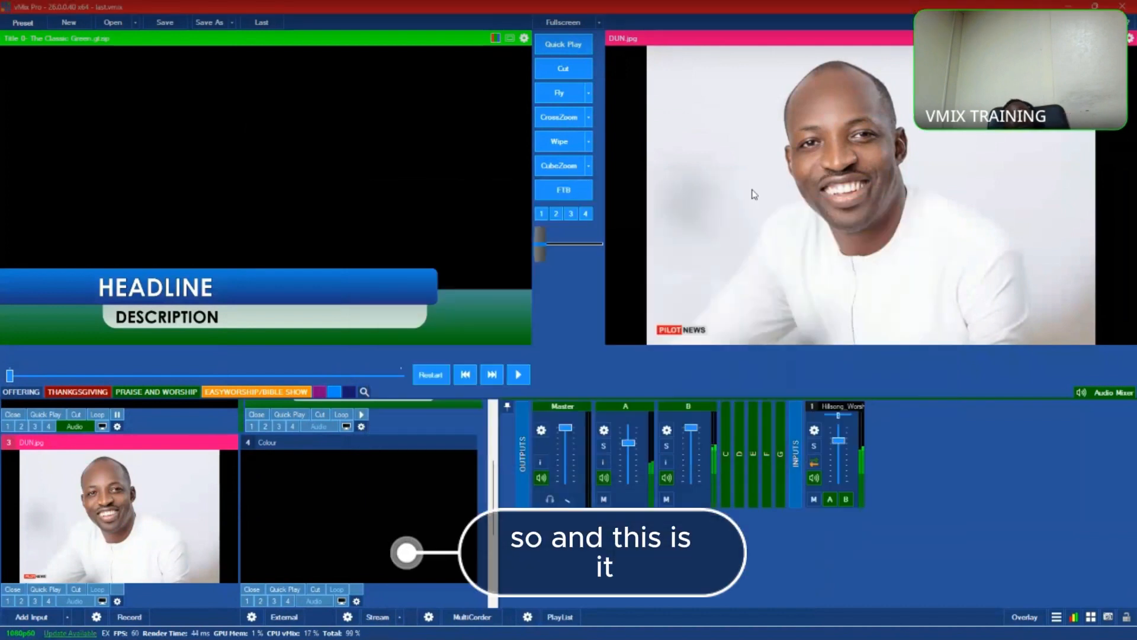
left_click(283, 604)
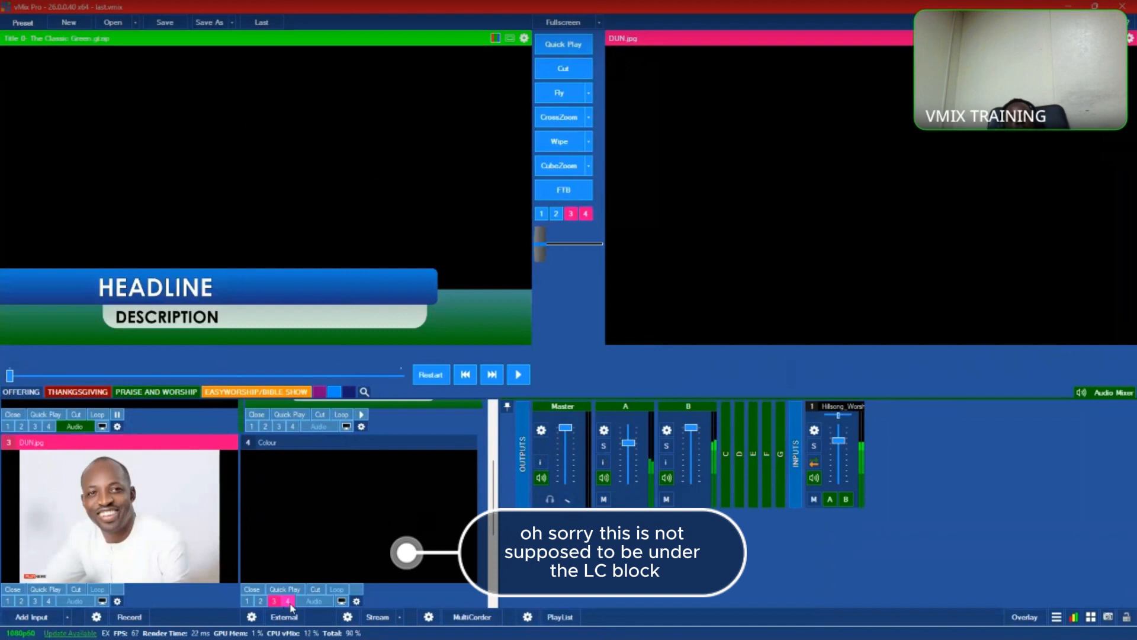
left_click(274, 601)
left_click(275, 602)
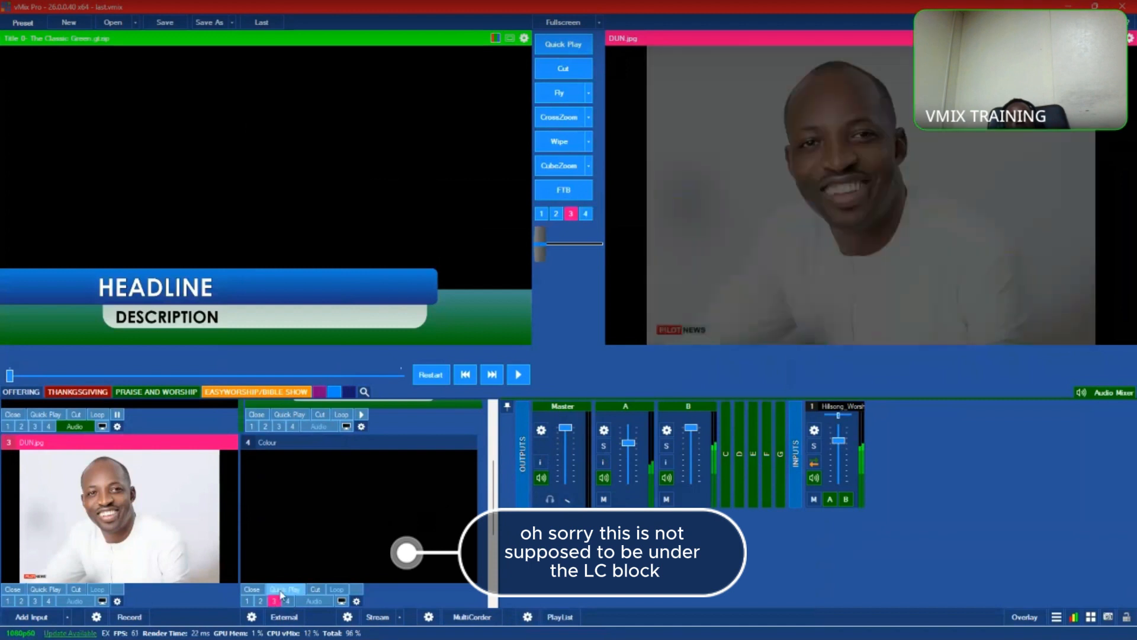
Step: Send the Spinner 160 logo in input 5 to preview and put it live on overlay channel 4
scroll(256, 574, "down", 2)
left_click(214, 501)
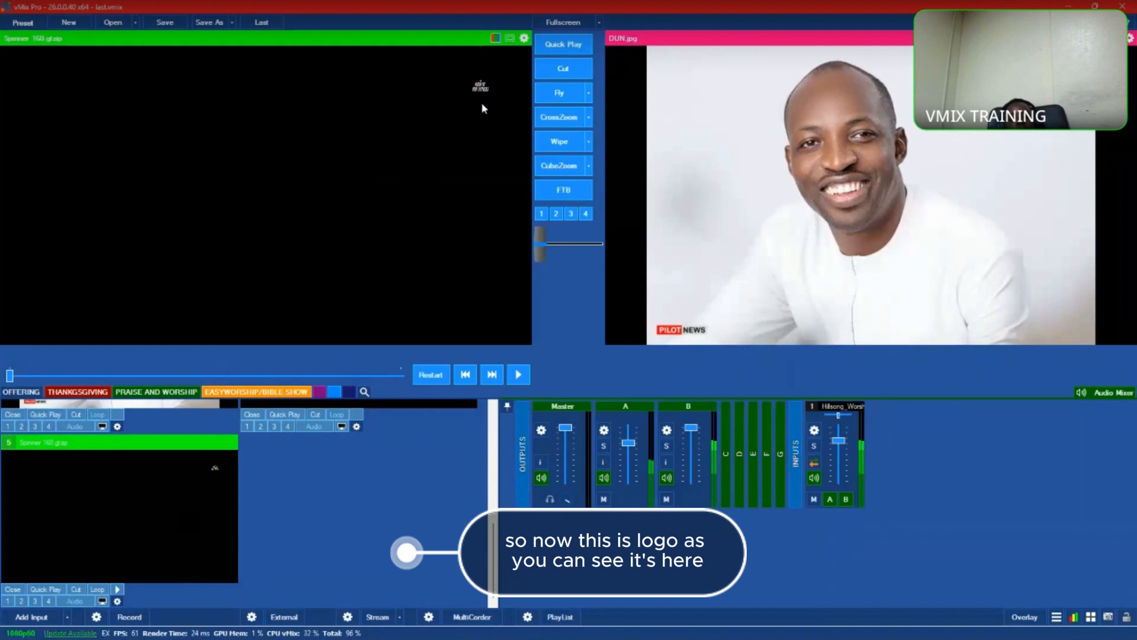
left_click(48, 601)
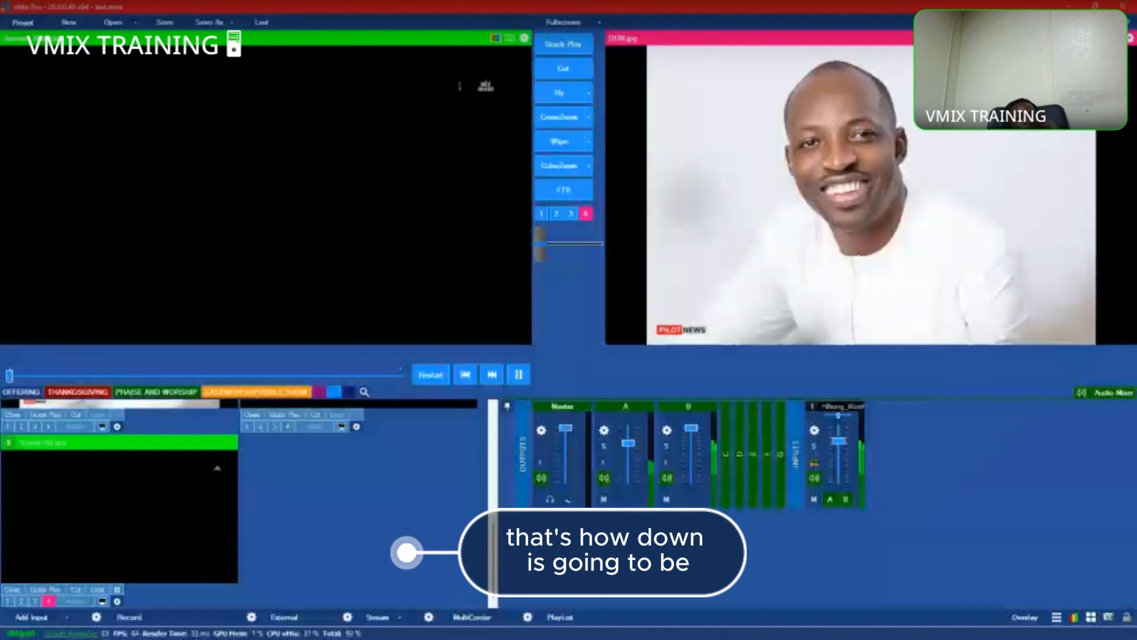
Step: Show and remove the Classic Green title on overlay channel 1 while the logo overlay stays on channel 4
left_click(541, 213)
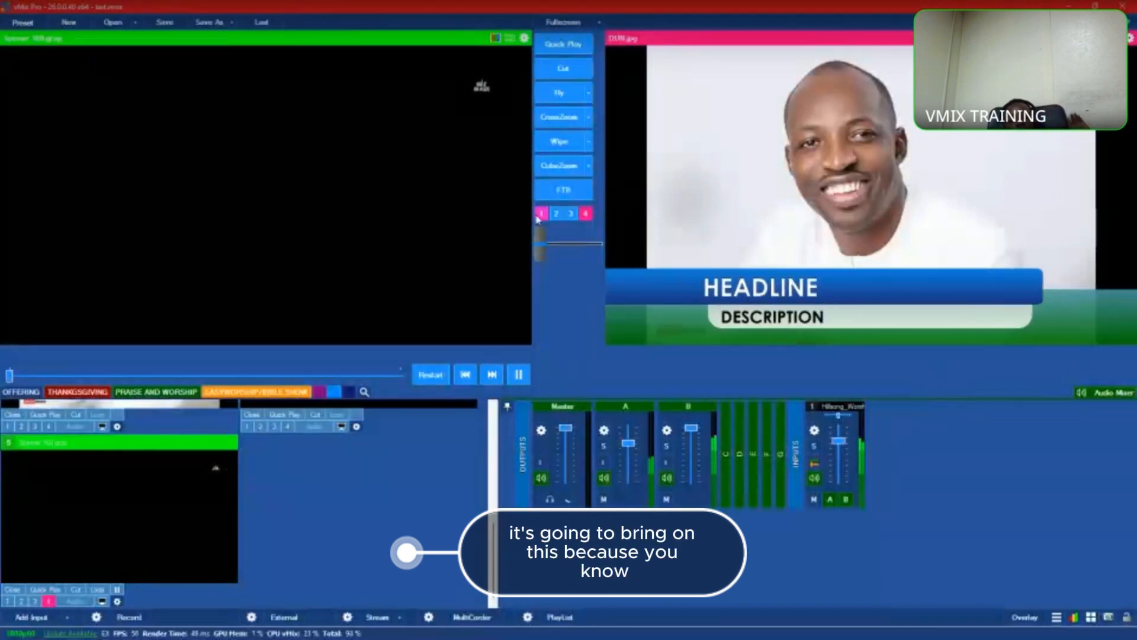
left_click(585, 213)
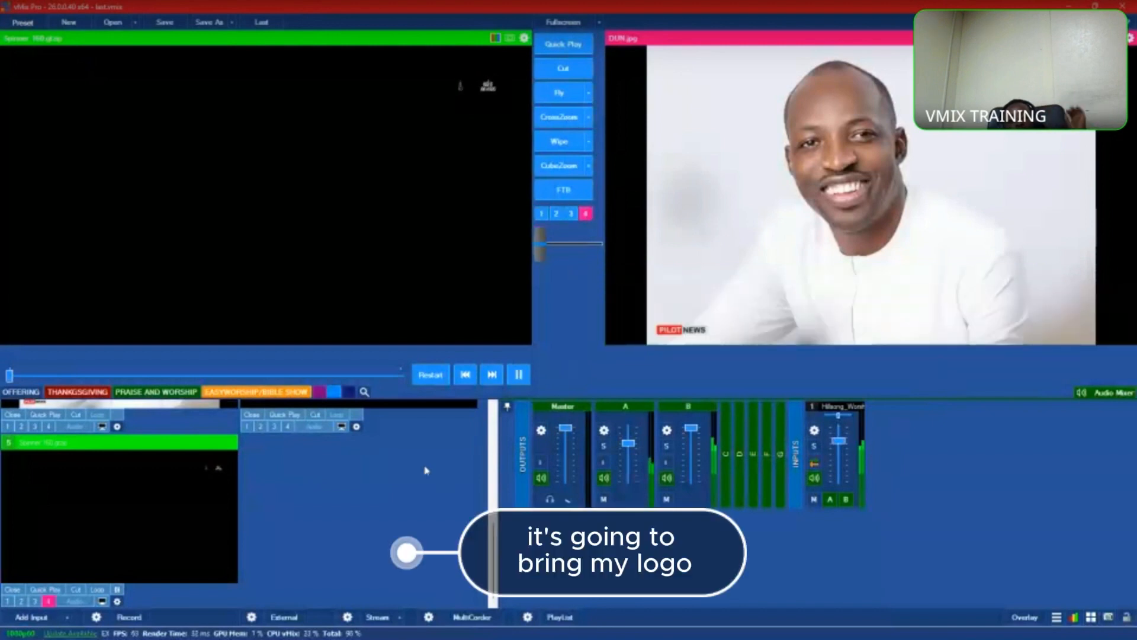
scroll(425, 470, "up", 5)
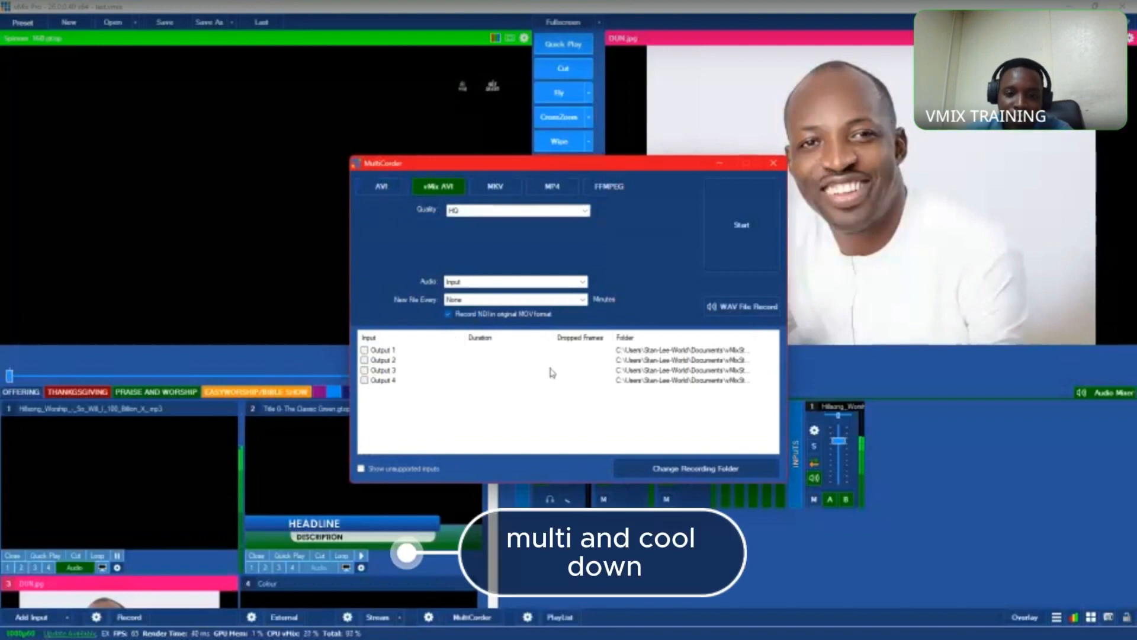
Step: Examine the MultiCorder's audio source options and recording folder selection, and close it without changing anything
left_click(504, 282)
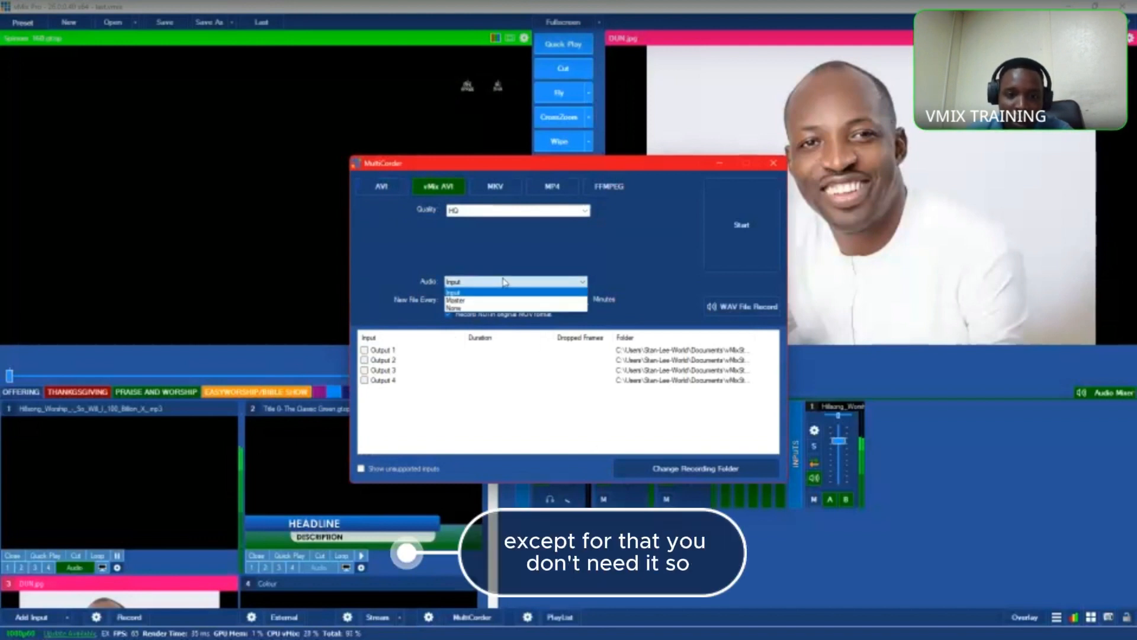
left_click(760, 476)
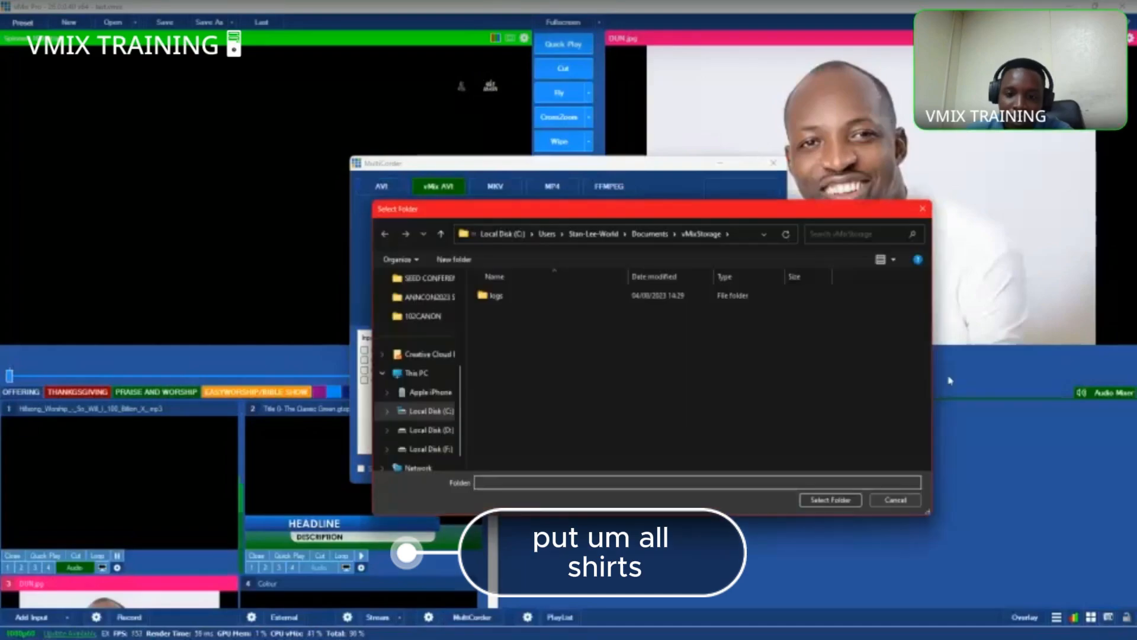
left_click(921, 208)
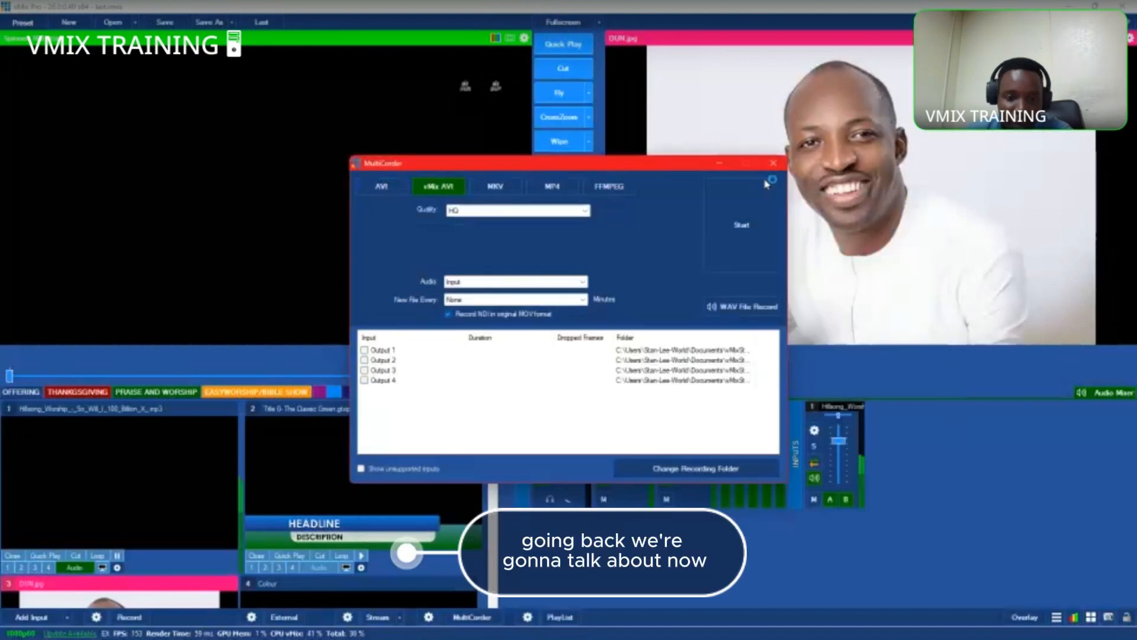
left_click(773, 162)
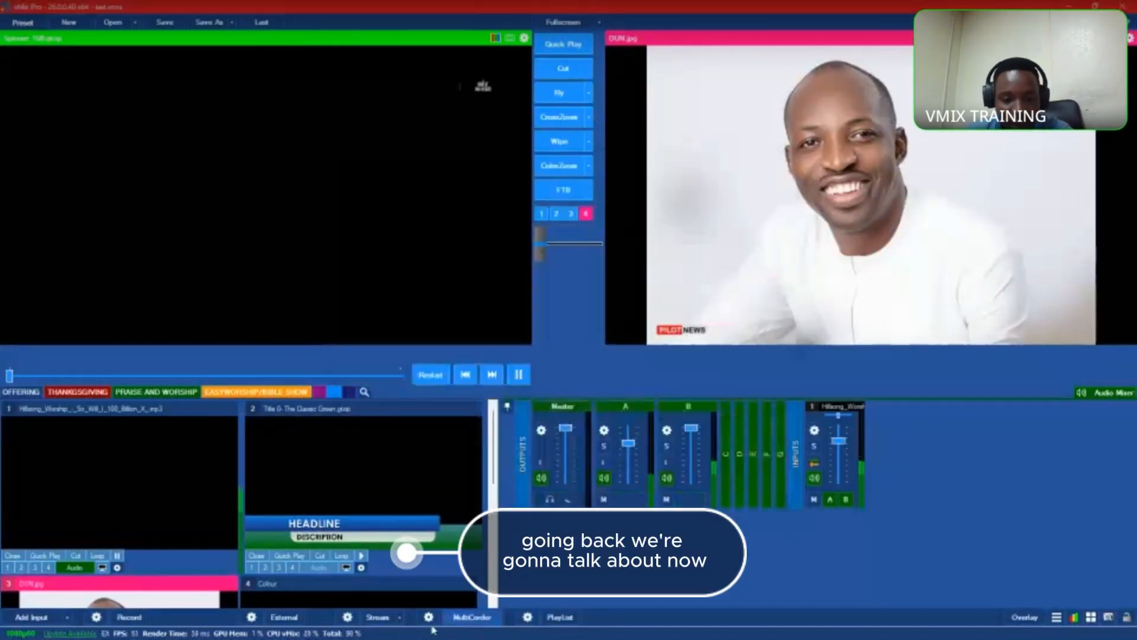